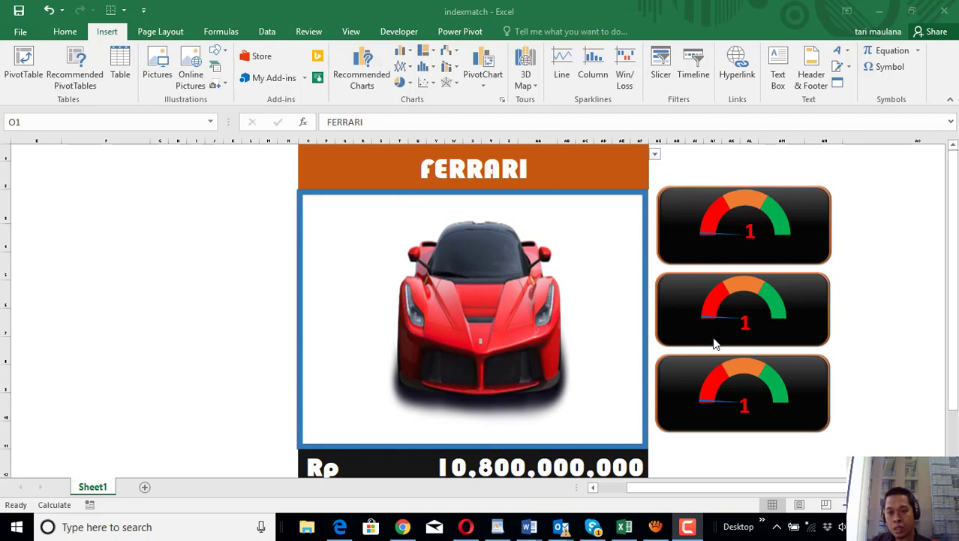
Step: Switch the car dashboard to HONDA, then to HYUNDAI, from the O1 dropdown
click(656, 154)
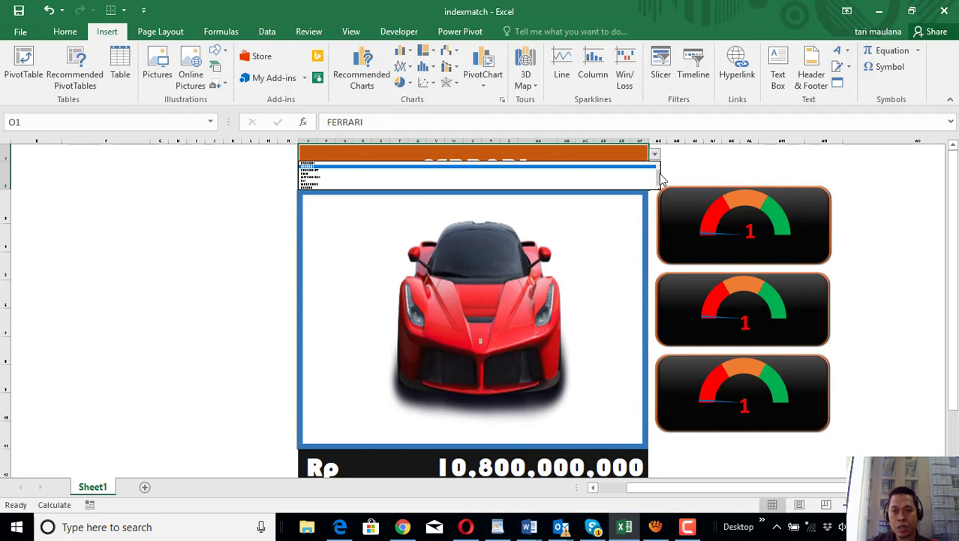
click(597, 167)
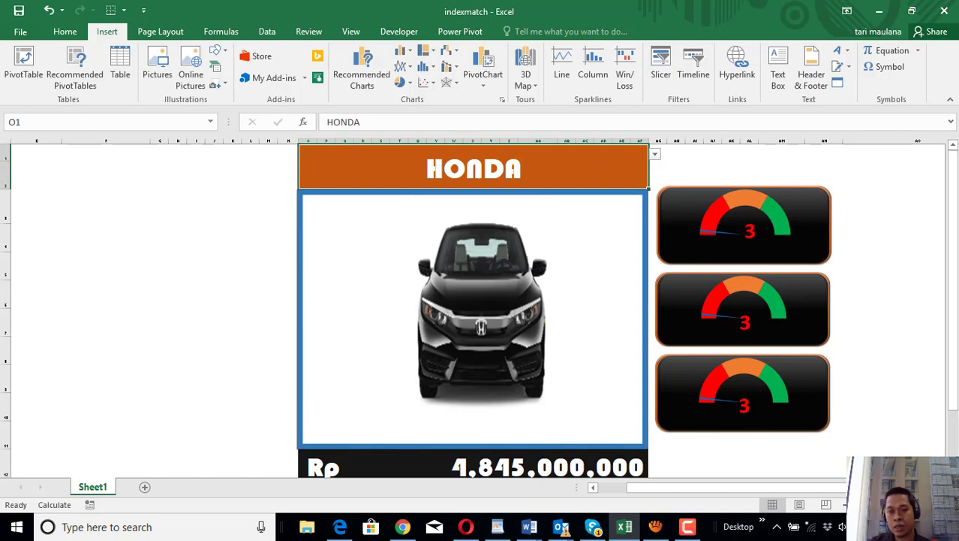
drag(953, 322, 953, 326)
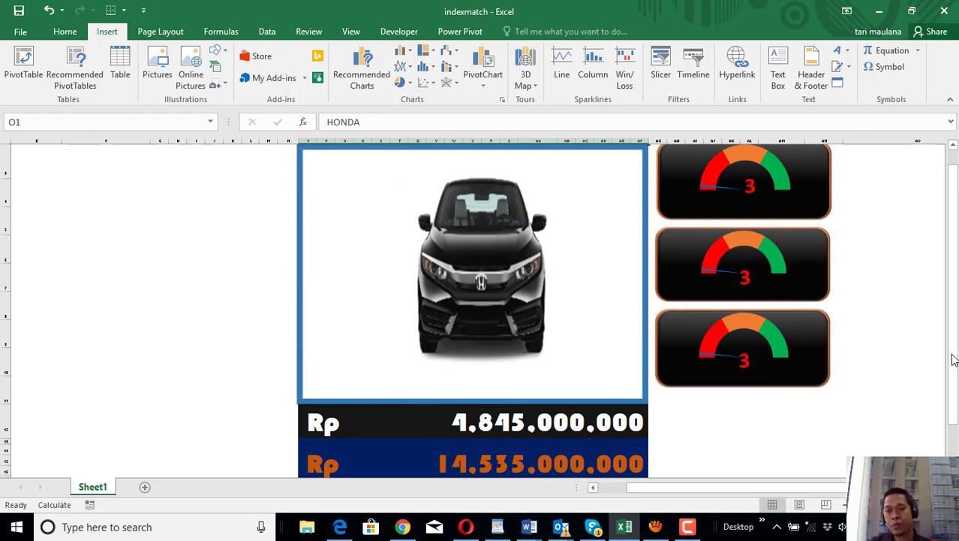
drag(953, 325, 954, 321)
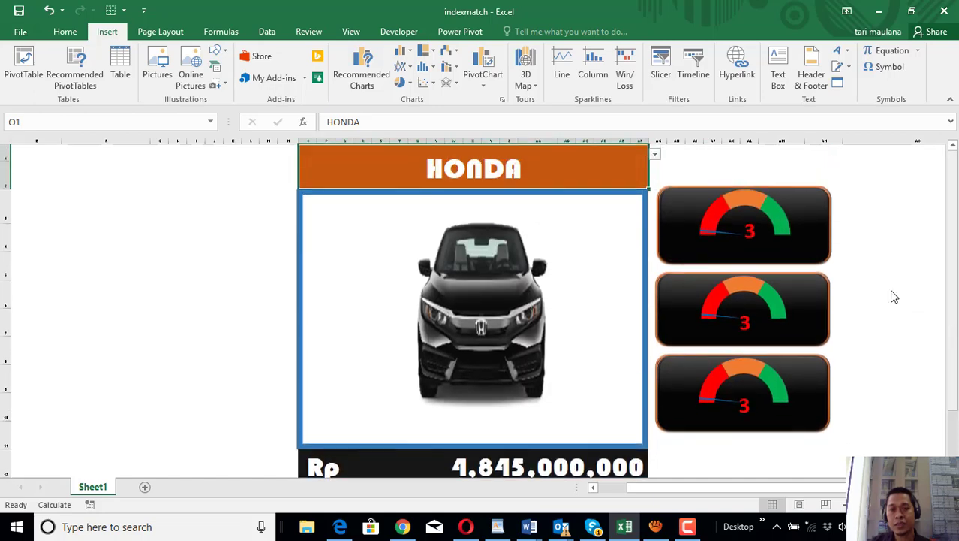
click(655, 153)
click(633, 170)
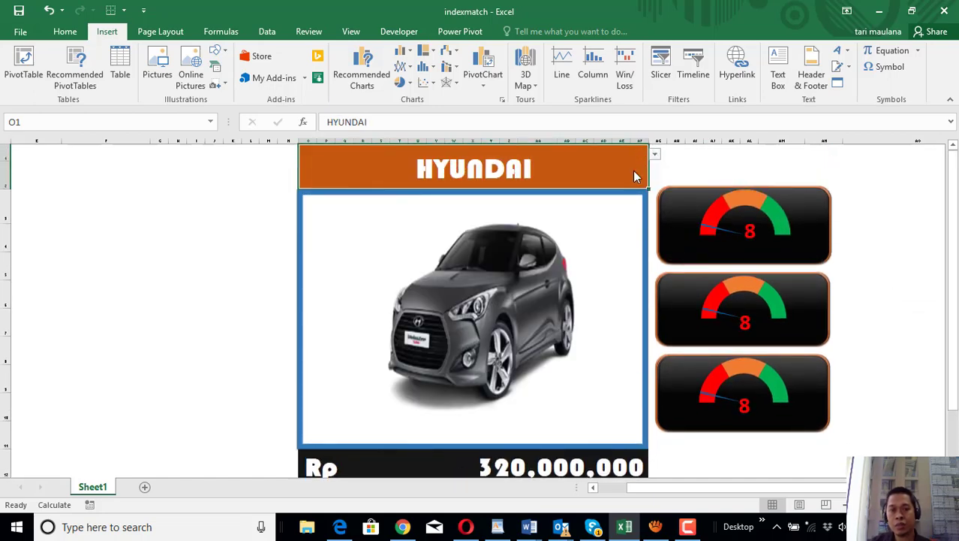
Step: Cycle the dashboard through Audi, BMW and CHEVROLET, ending on MITSUBISHI
click(655, 153)
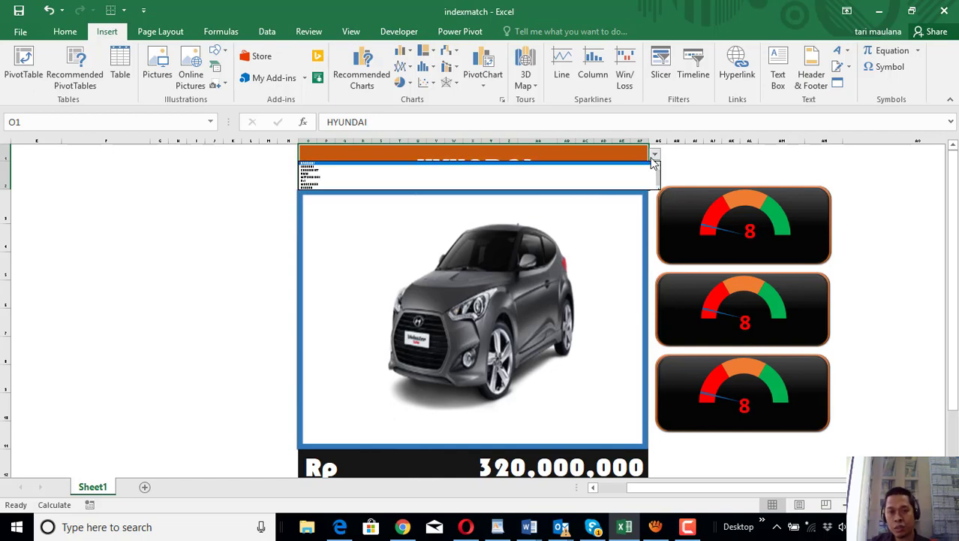
click(636, 185)
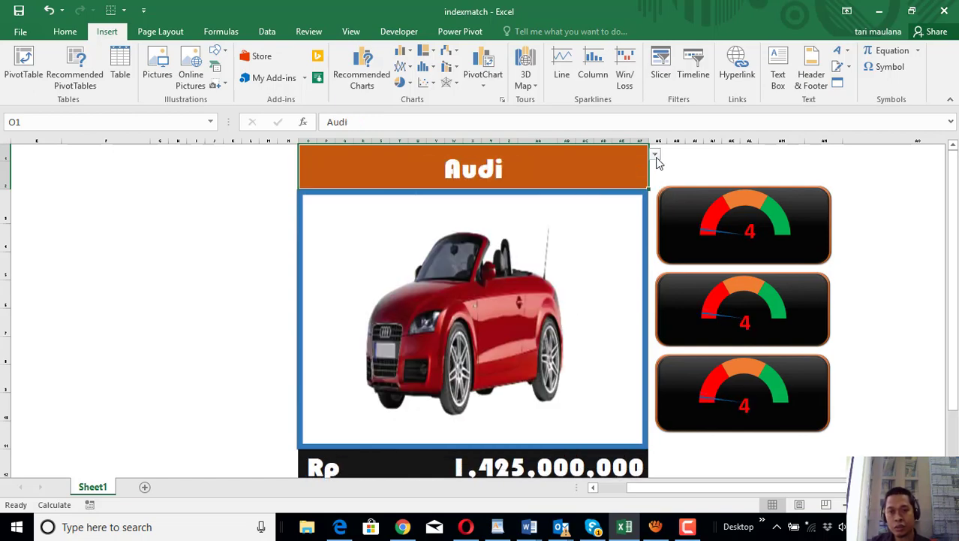
click(654, 153)
click(627, 176)
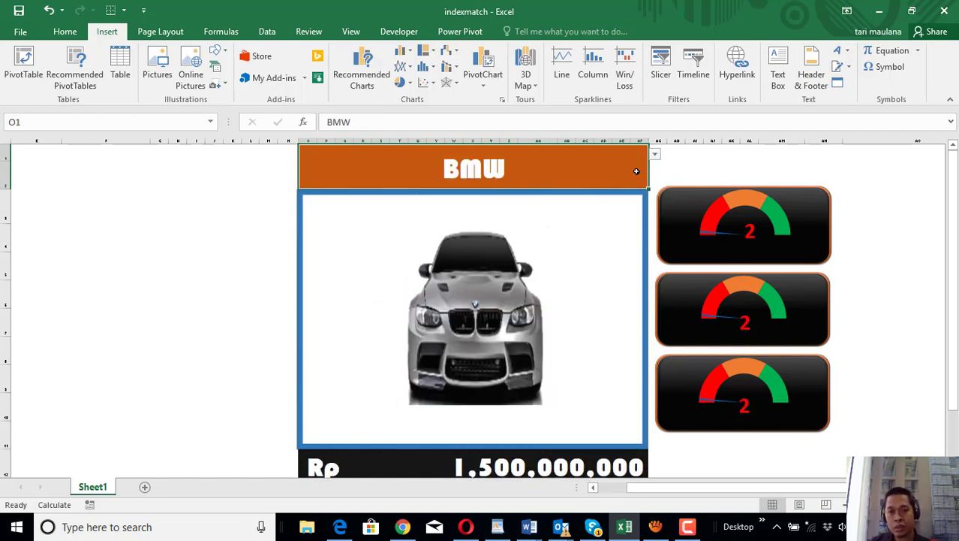
click(655, 154)
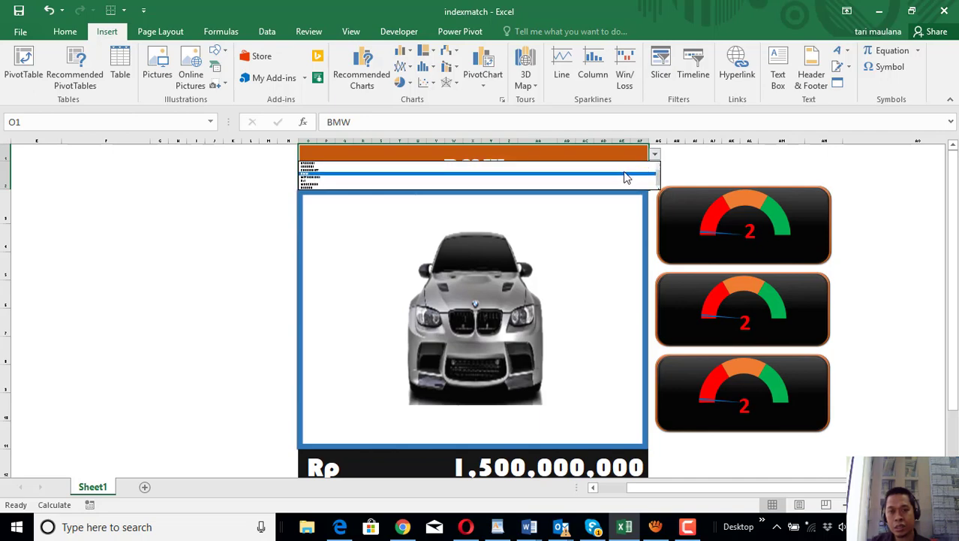
click(624, 172)
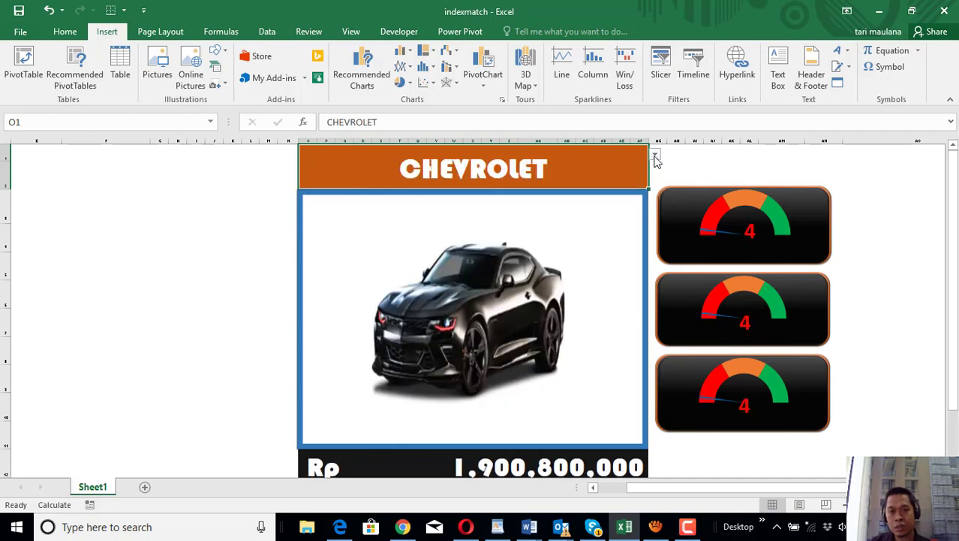
click(655, 153)
click(632, 179)
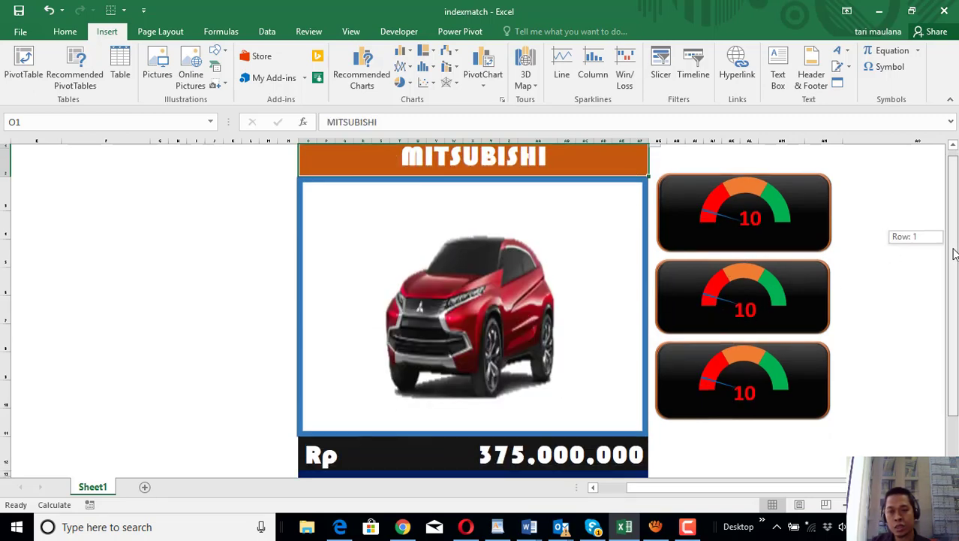
drag(953, 241, 954, 254)
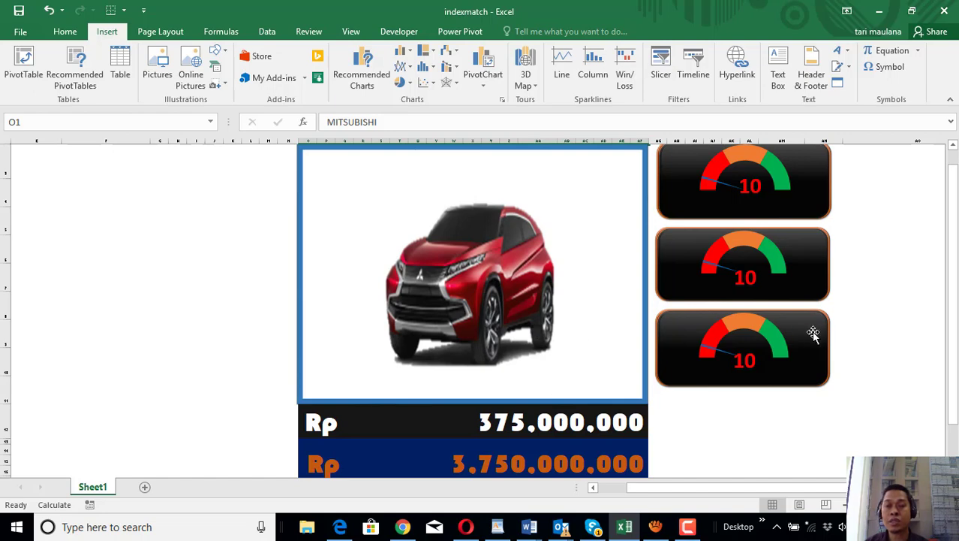
drag(953, 315, 954, 303)
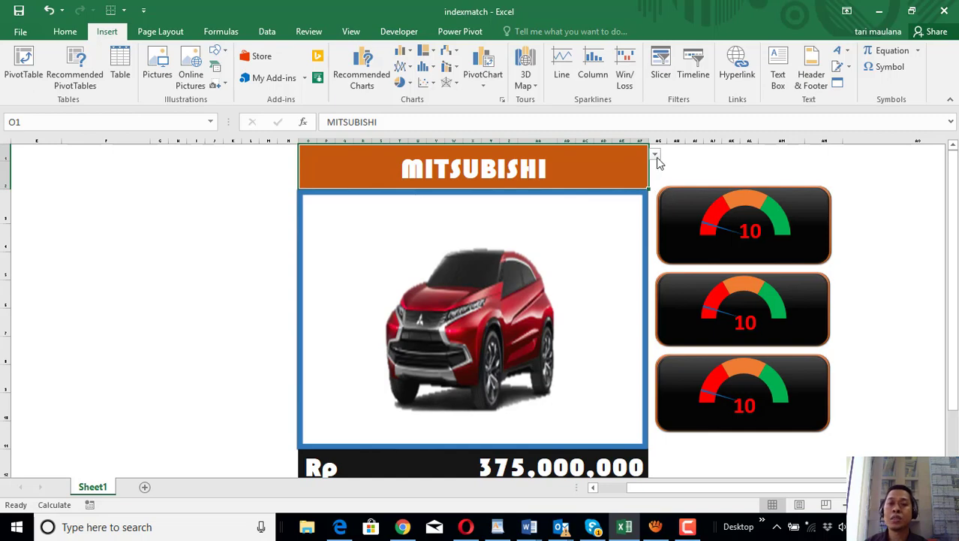
Step: Switch the dashboard to FERRARI from the O1 dropdown
click(656, 156)
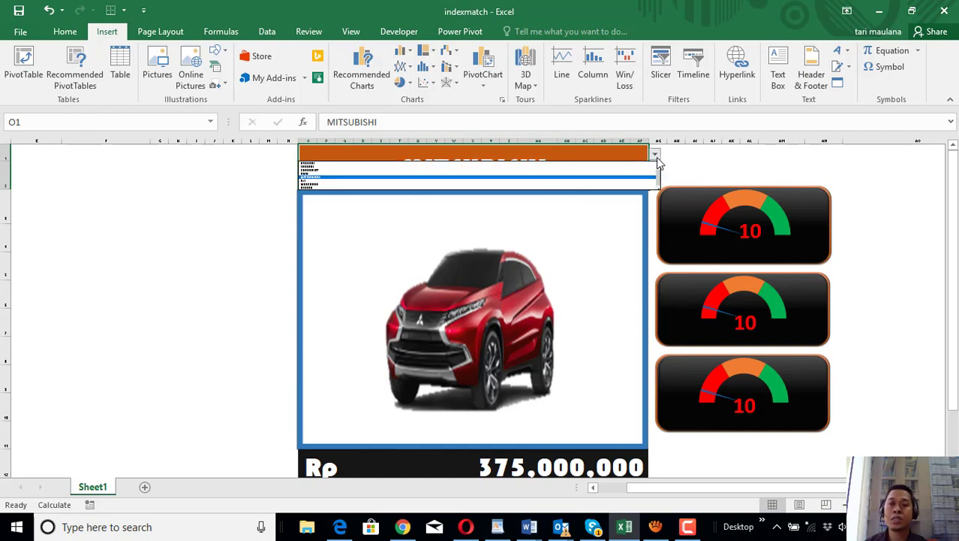
click(603, 168)
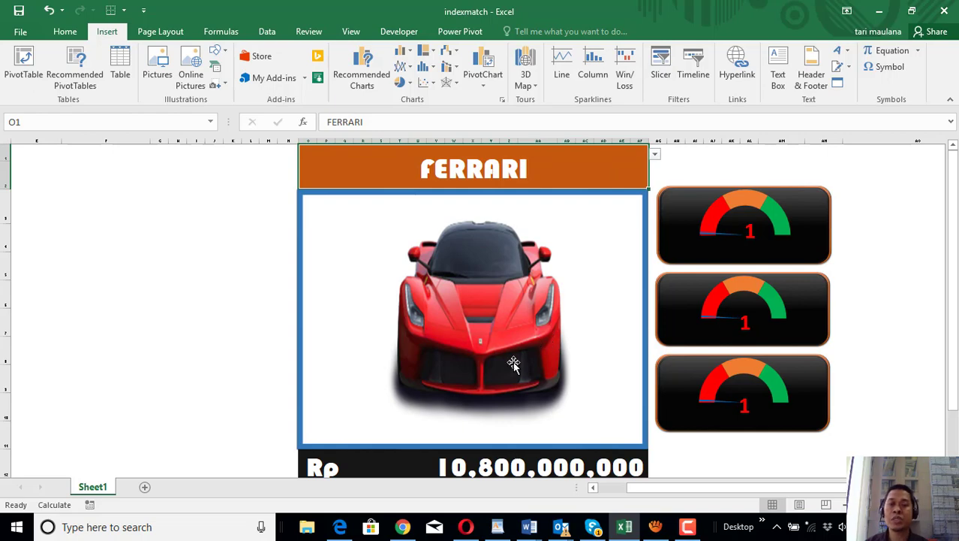
scroll(612, 304, down, 1)
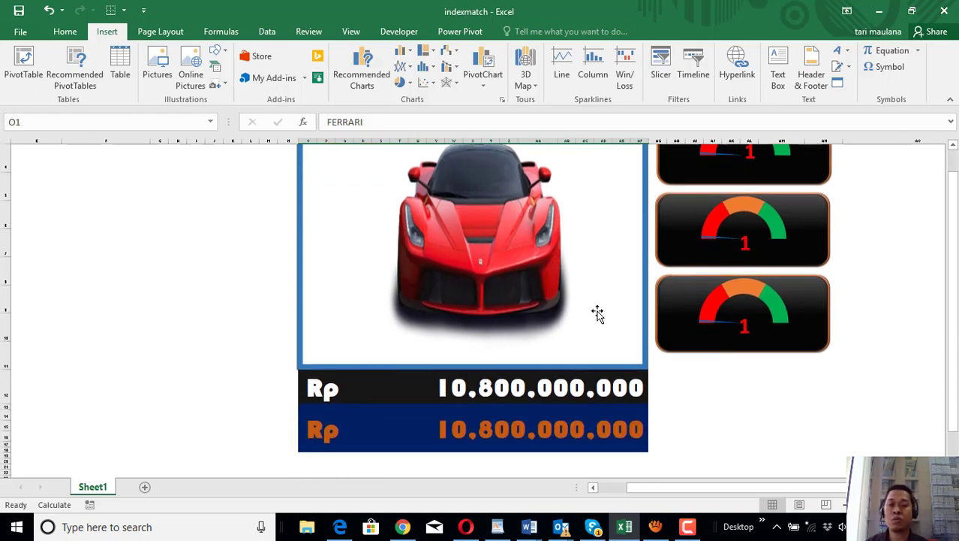
scroll(550, 372, up, 1)
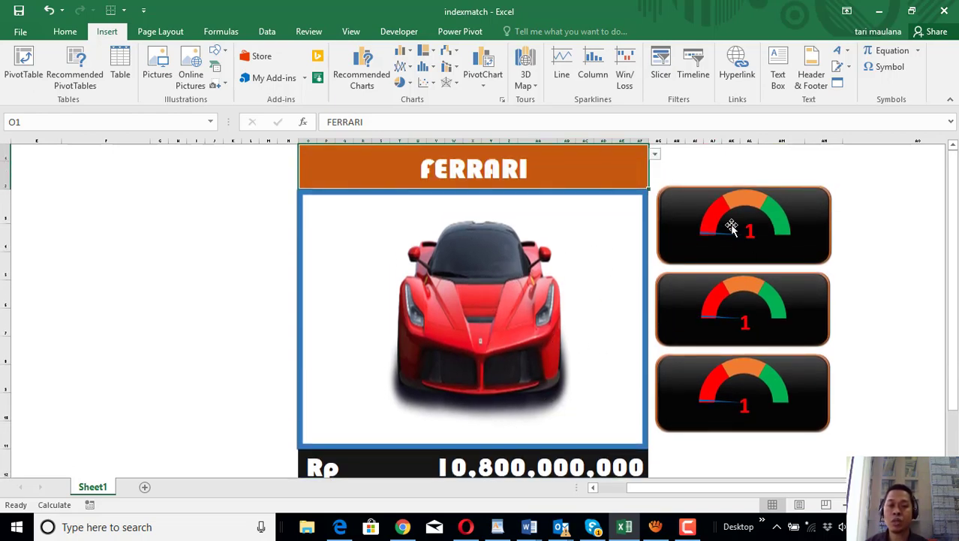
scroll(576, 335, down, 1)
scroll(708, 251, up, 1)
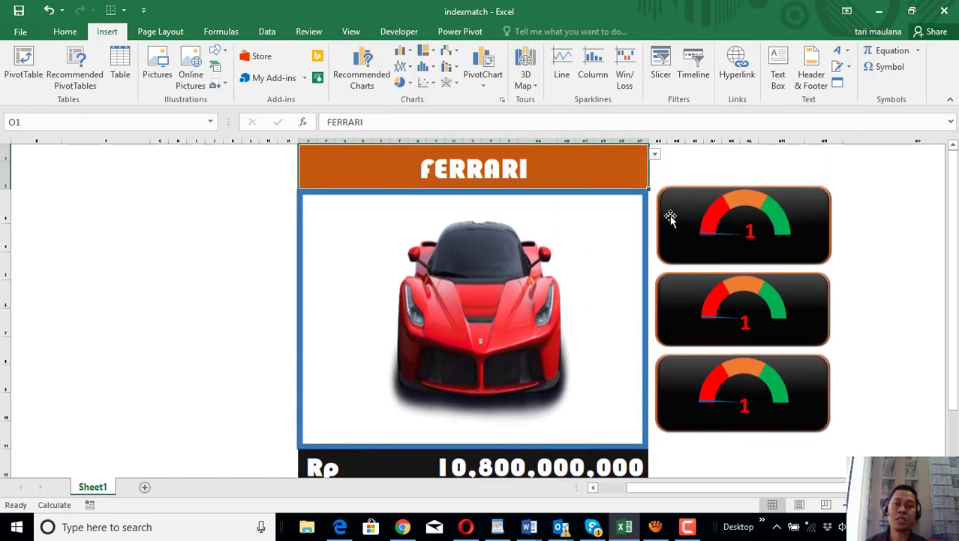
Step: Switch the dashboard to MITSUBISHI, then CHEVROLET, and minimize the indexmatch workbook
click(655, 155)
click(638, 176)
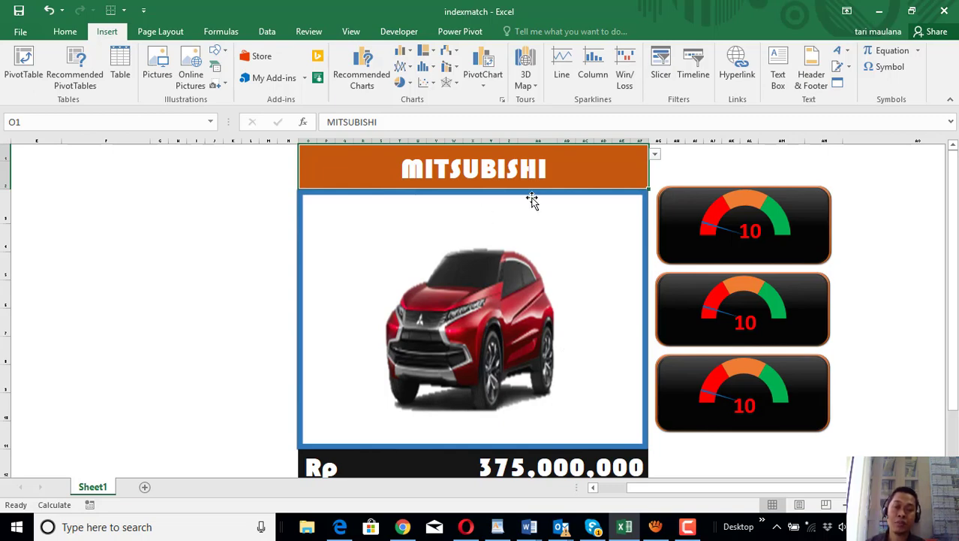
click(655, 154)
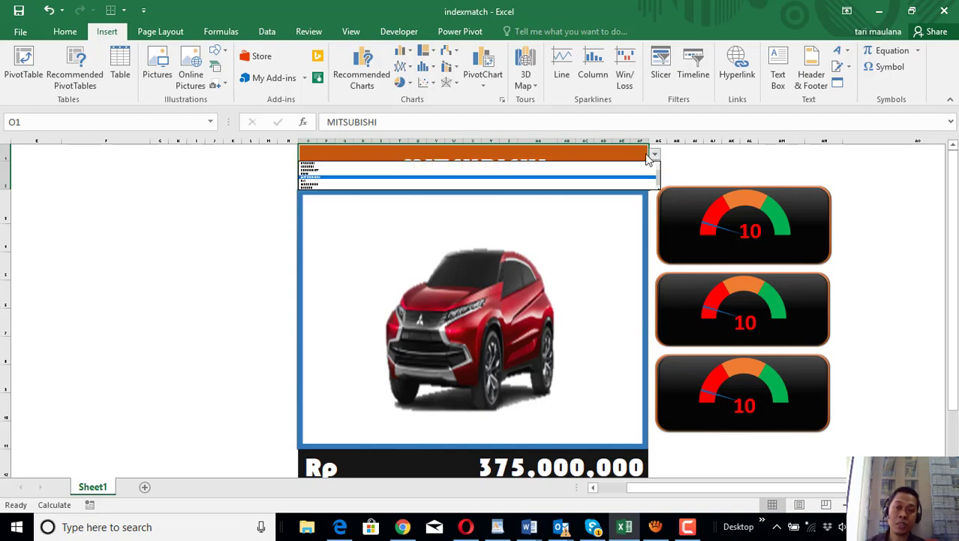
click(598, 175)
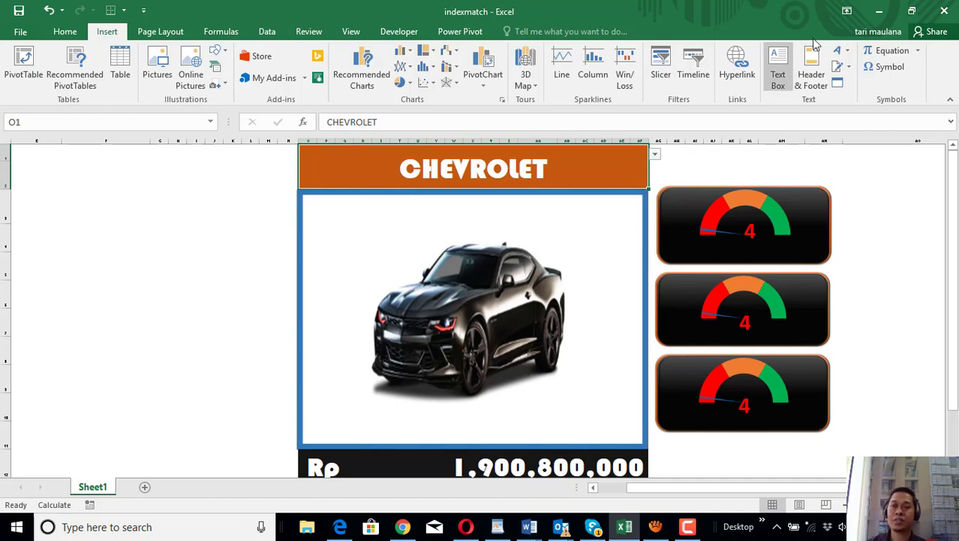
click(877, 15)
click(585, 259)
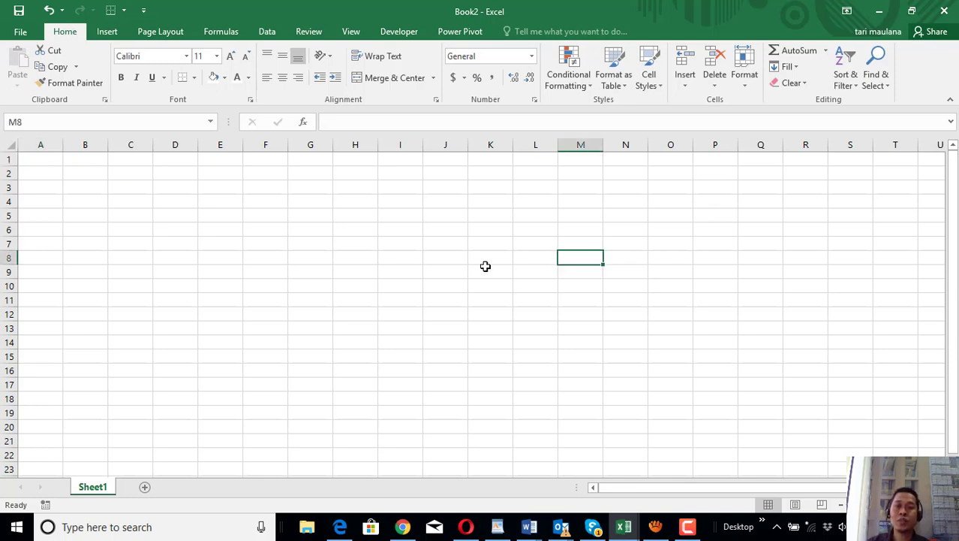
click(291, 246)
click(535, 243)
click(623, 284)
click(448, 331)
click(226, 294)
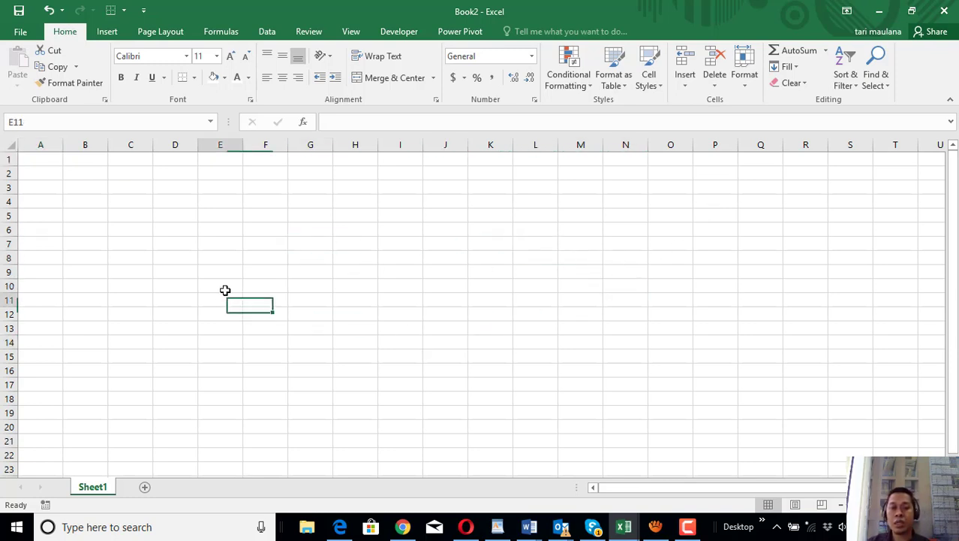
click(400, 215)
click(535, 230)
drag(535, 343, 535, 356)
click(350, 229)
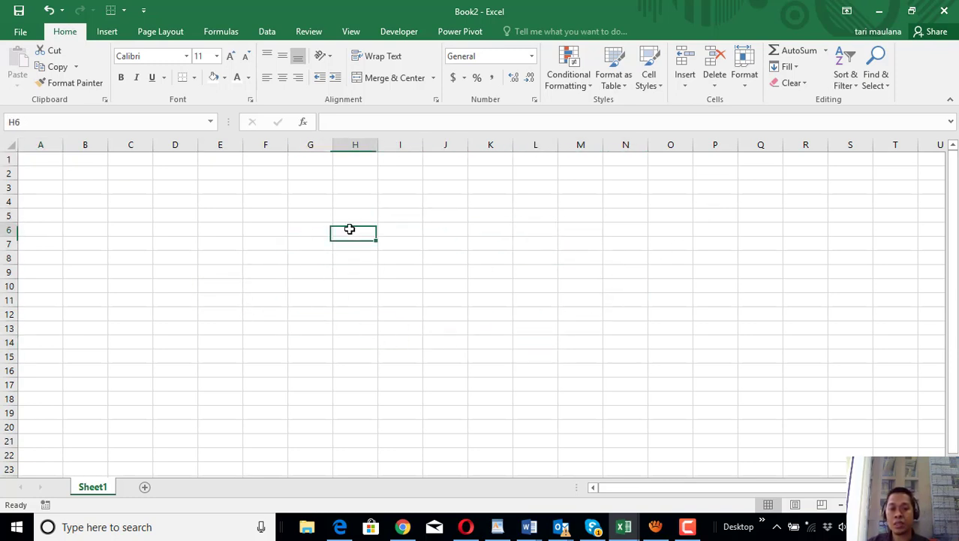
click(489, 233)
click(580, 314)
click(445, 357)
click(329, 328)
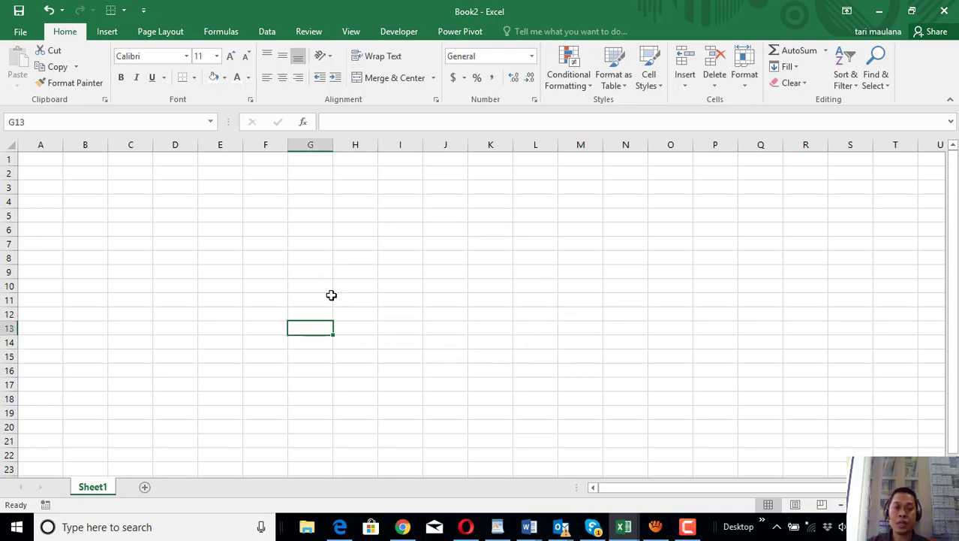
click(355, 272)
click(535, 338)
click(400, 370)
click(280, 311)
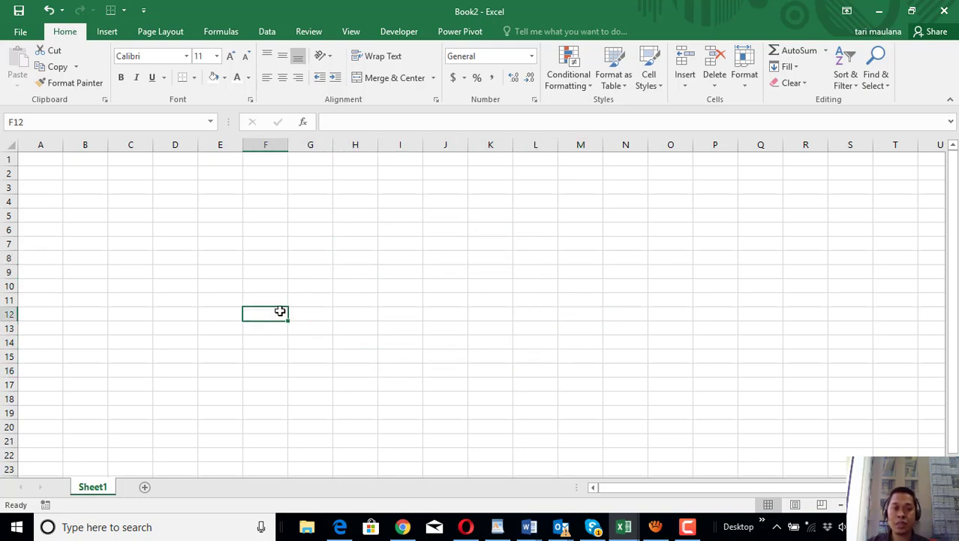
click(130, 197)
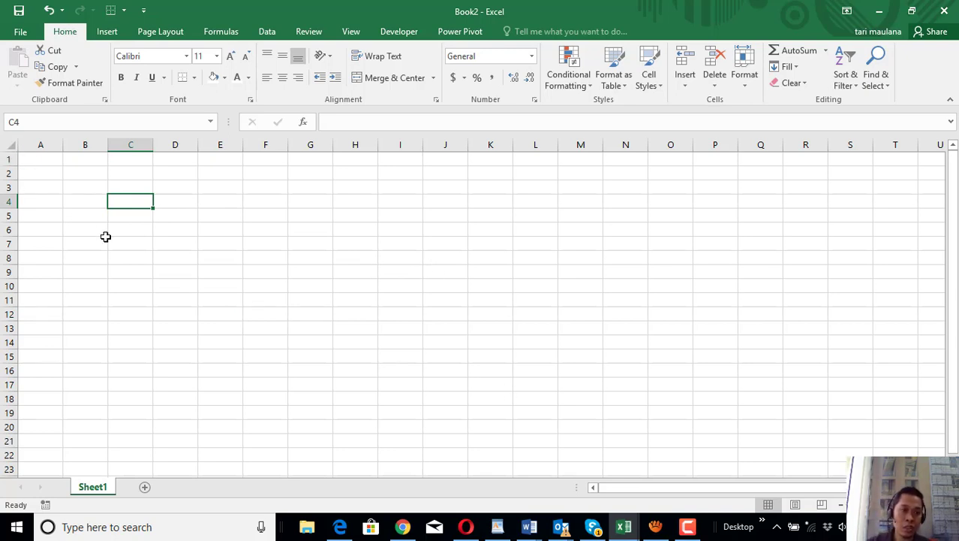
click(80, 187)
click(49, 187)
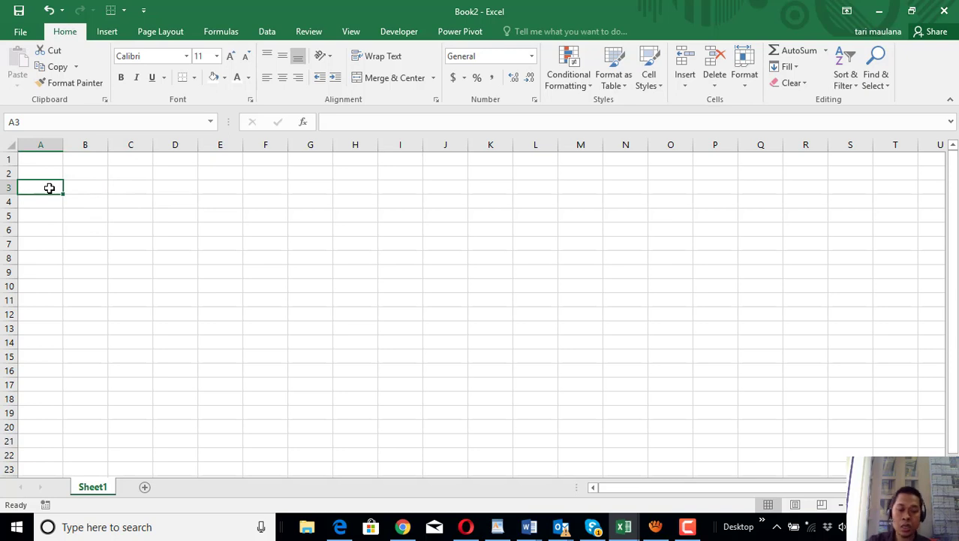
Step: Enter the headers No, Nama and Image in A3:C3
text(N)
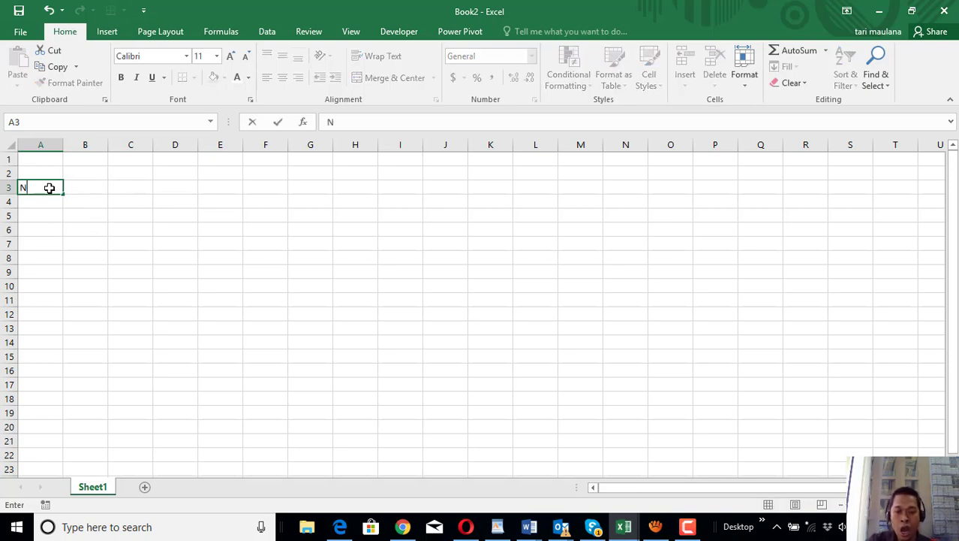
text(o)
click(95, 186)
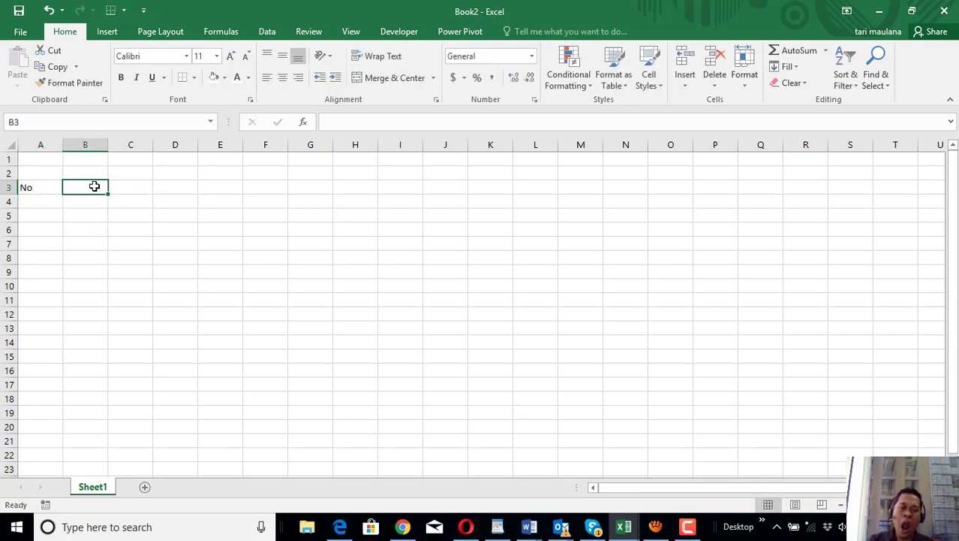
text(Nama)
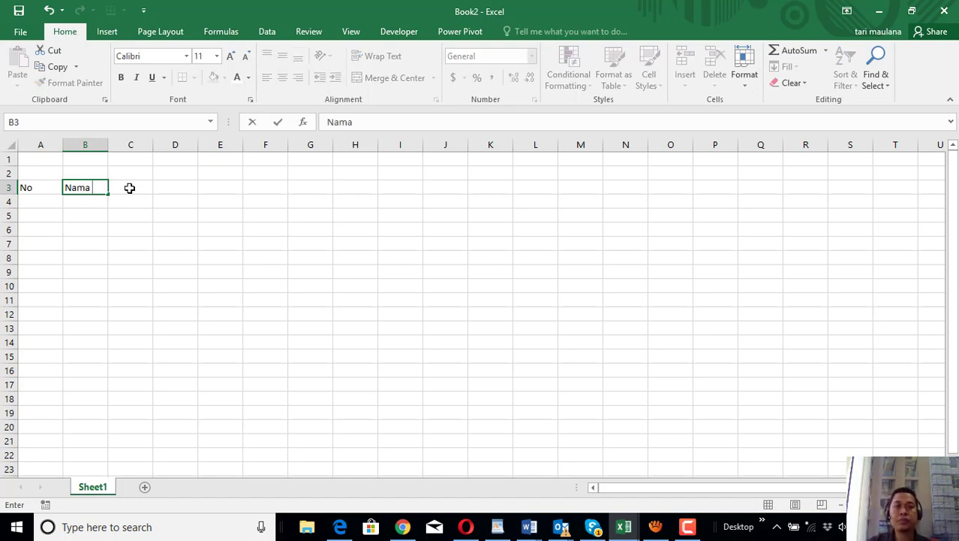
click(130, 187)
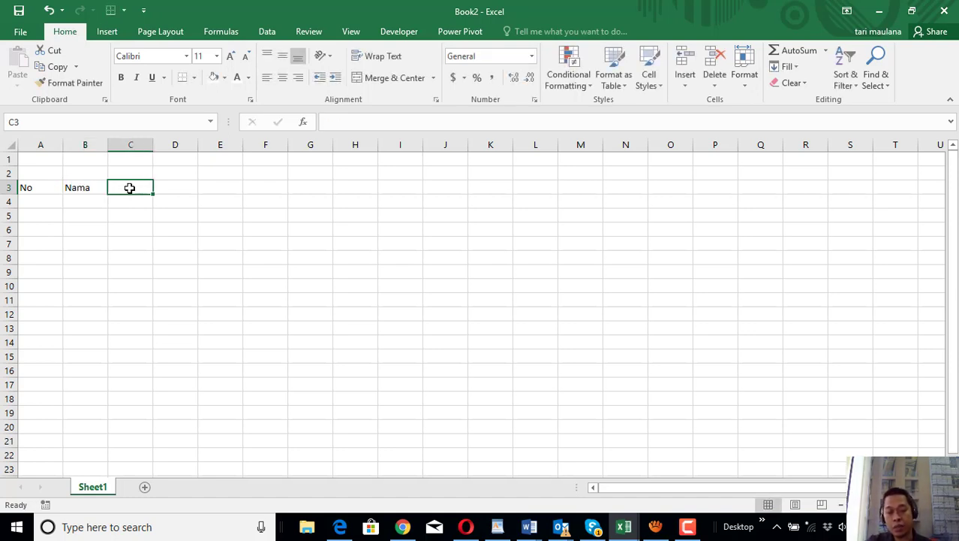
text(Image)
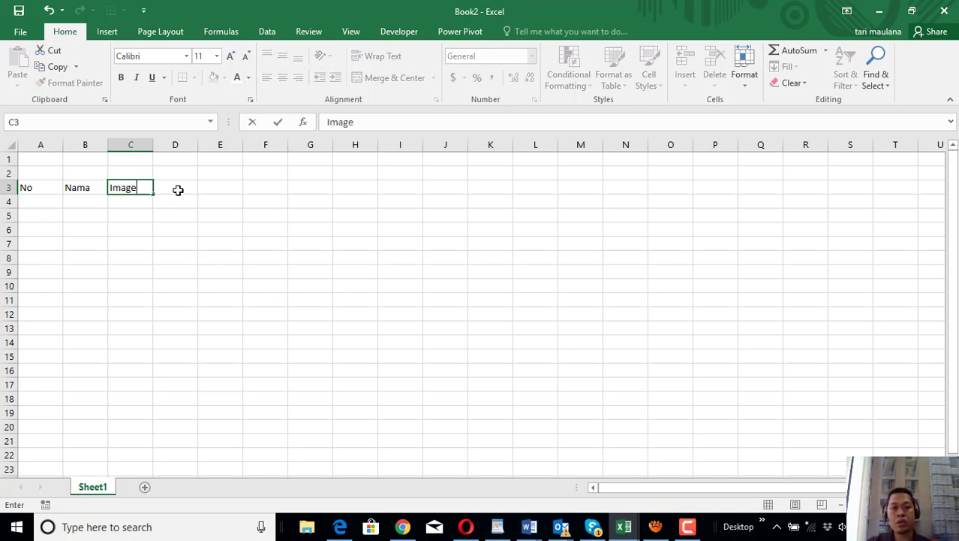
click(180, 188)
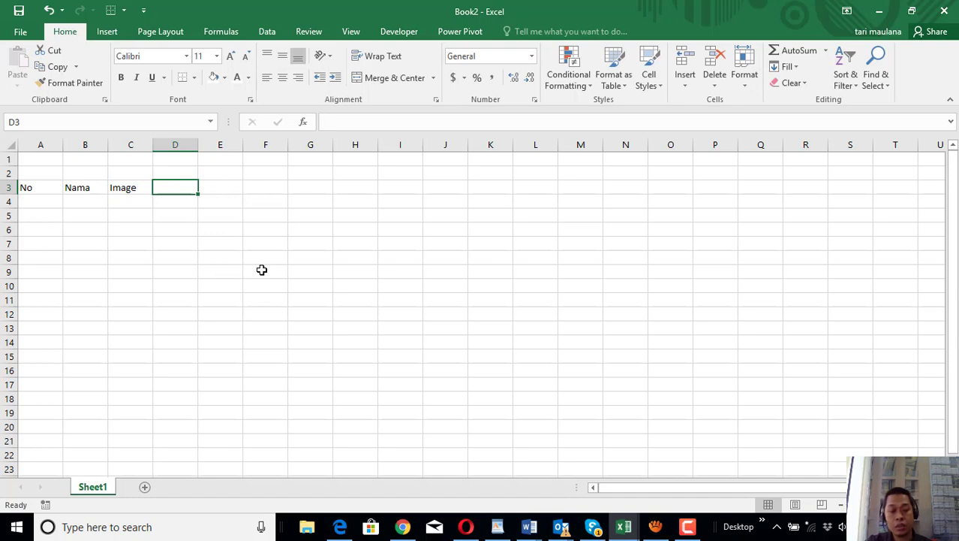
Step: Enter the headers Harga, Qty and Total Harga in D3:F3
text(Harga)
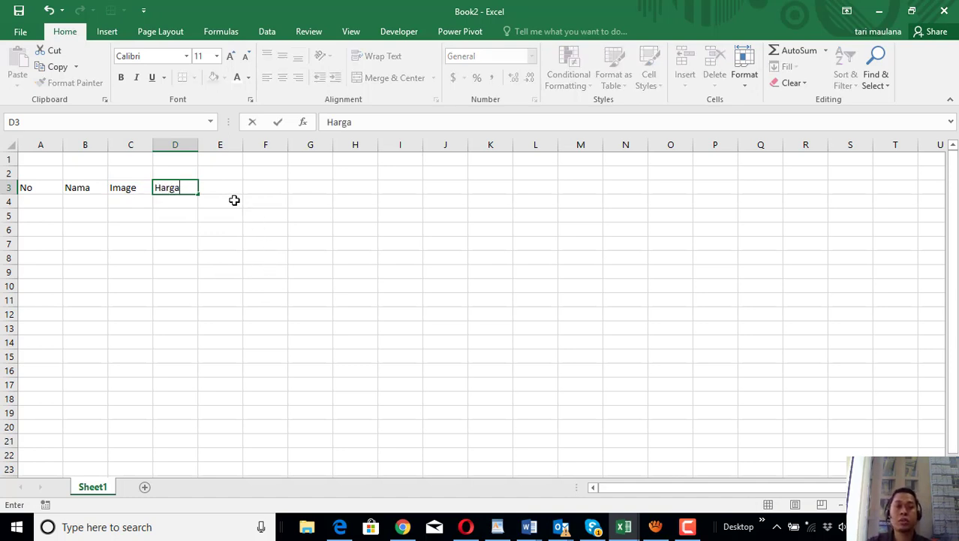
click(221, 187)
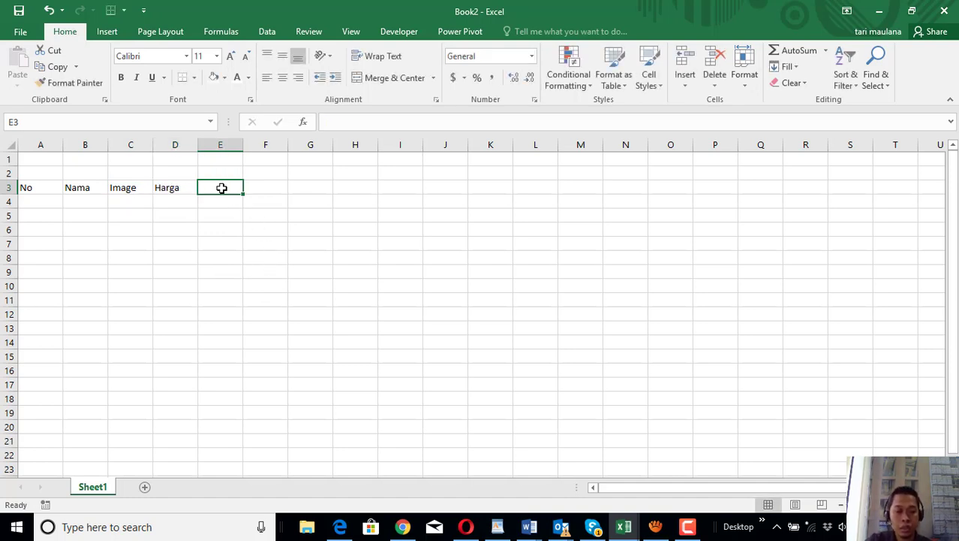
text(Qty)
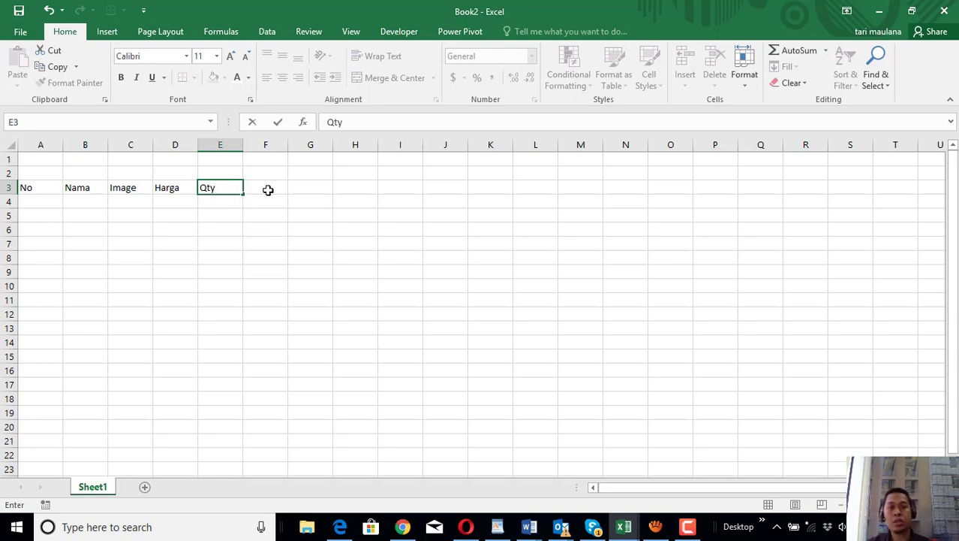
click(274, 187)
text(Total Harga)
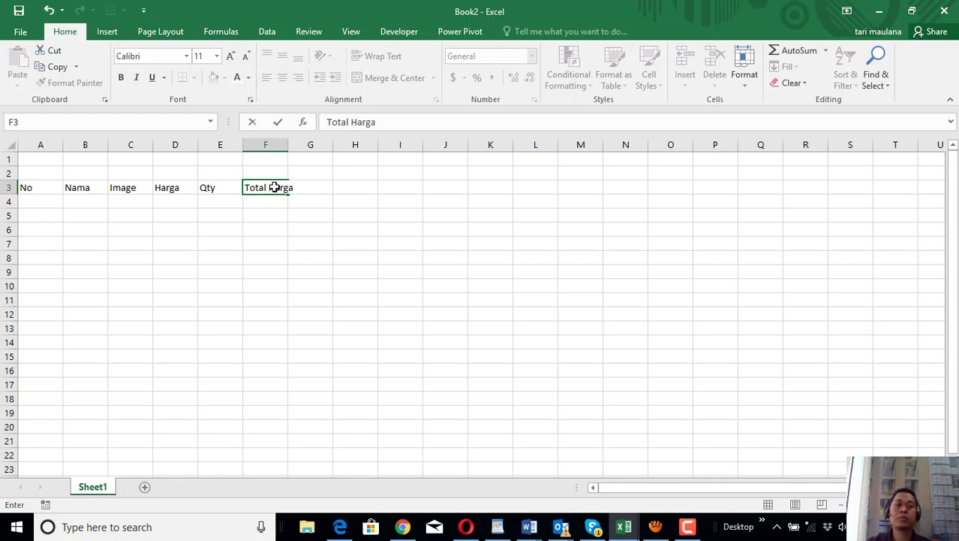
key(Return)
Step: Widen column F slightly for the Total Harga header
click(301, 228)
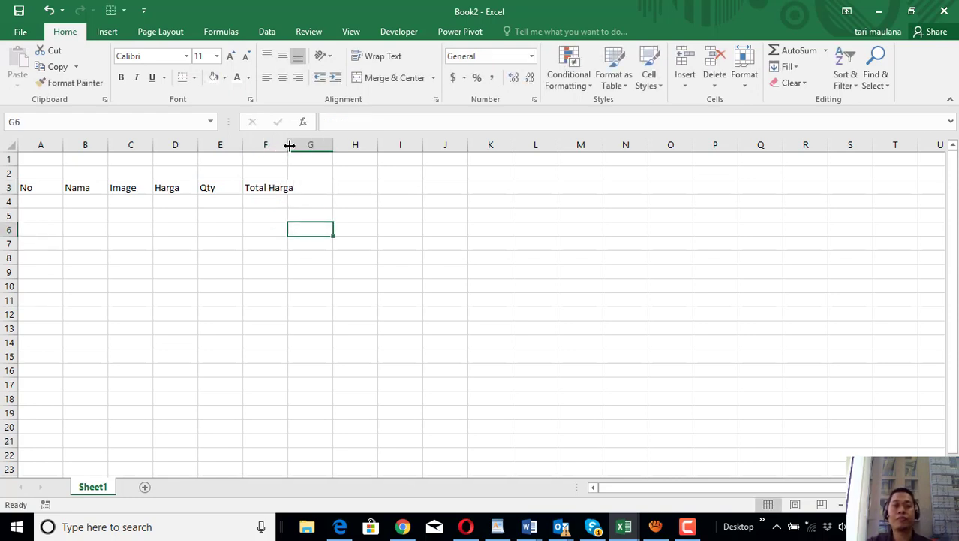
drag(290, 144, 298, 144)
click(367, 256)
click(213, 244)
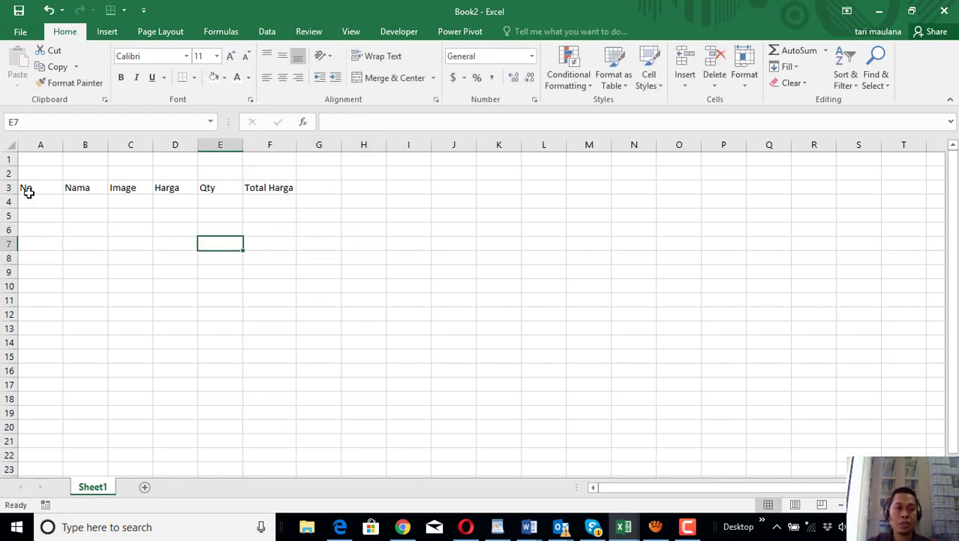
Step: Make the A3:F3 headers bold and centred with all borders
drag(40, 187, 261, 185)
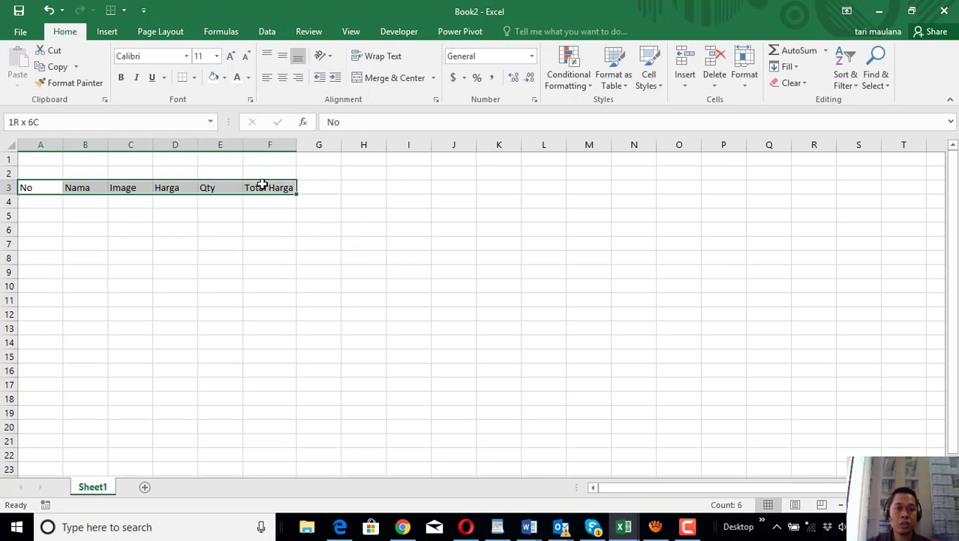
click(121, 77)
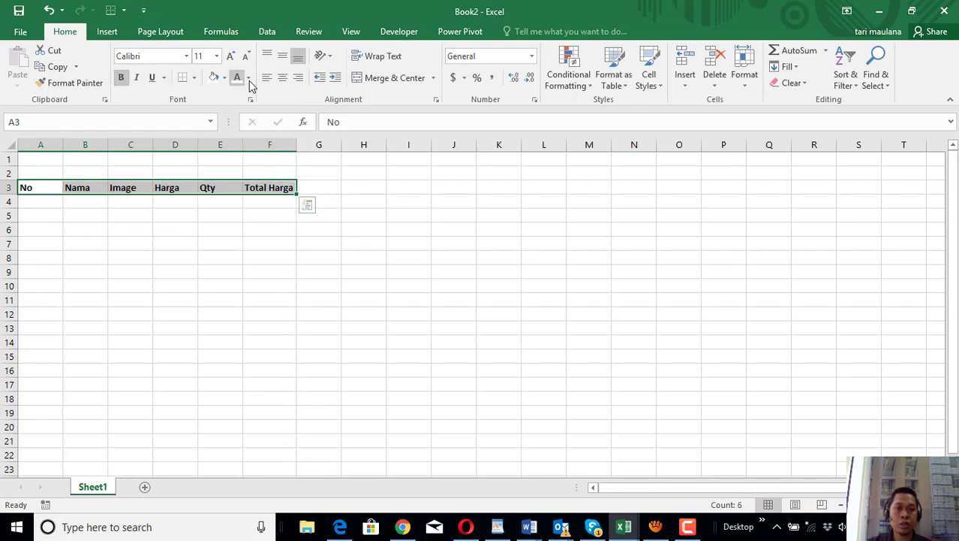
click(281, 80)
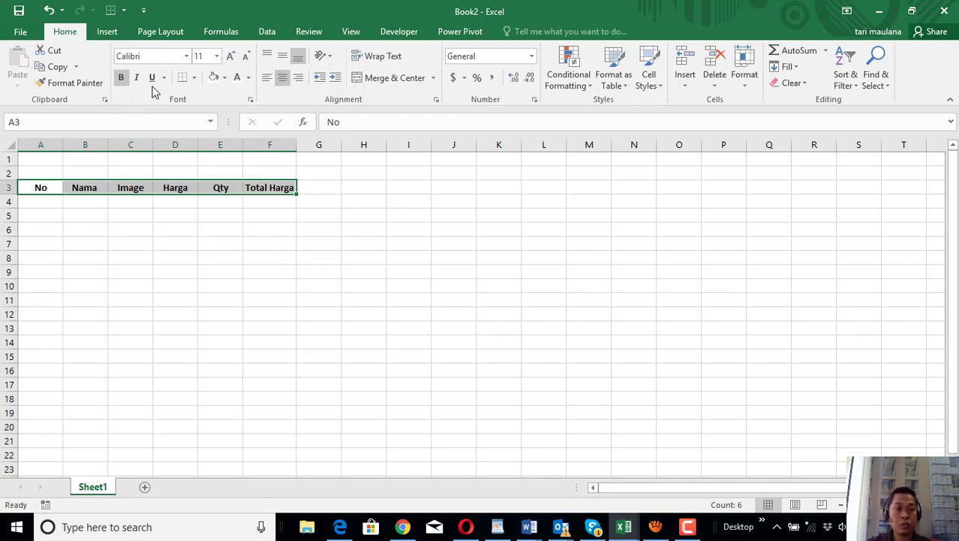
click(194, 78)
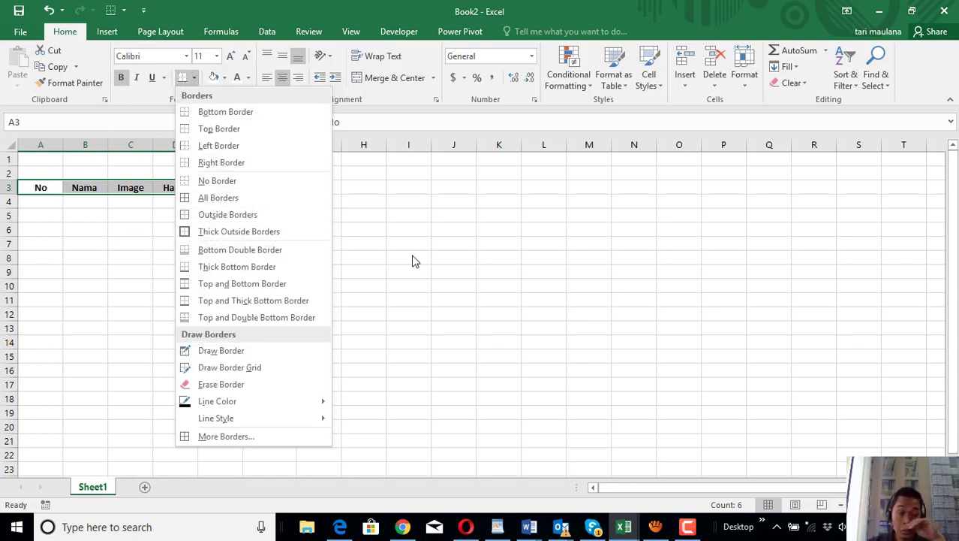
click(217, 197)
drag(238, 214, 147, 267)
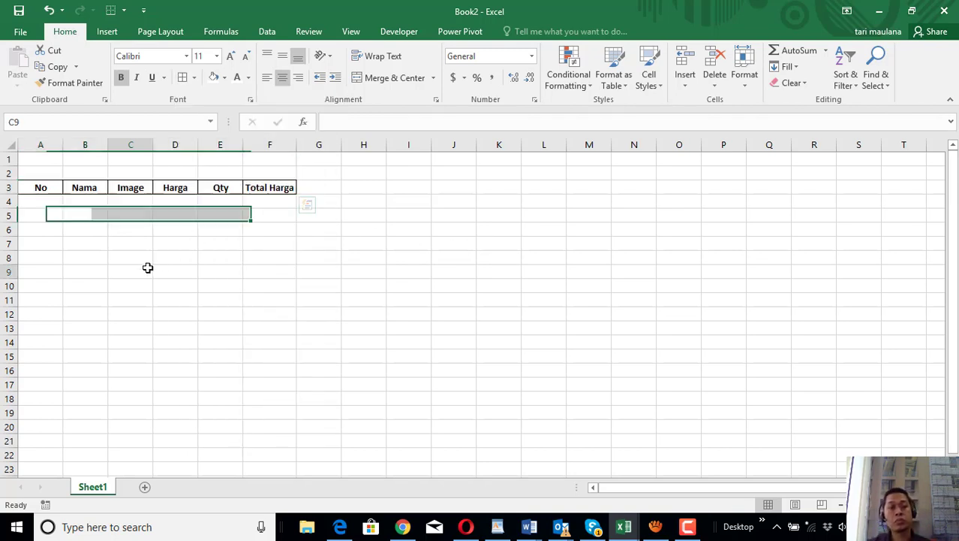
click(231, 253)
click(47, 212)
key(Tab)
key(Tab)
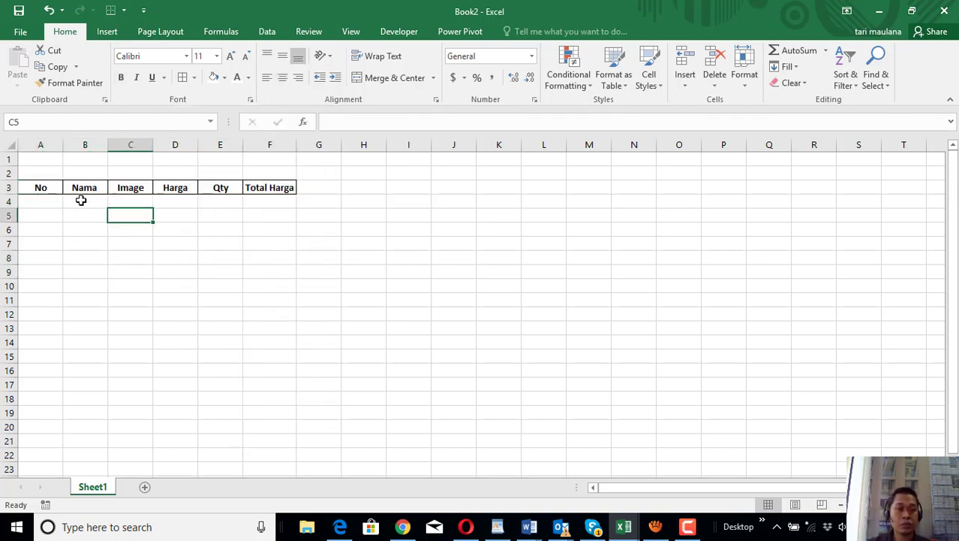
Step: Give the A3:F3 headers a blue fill and white font colour
drag(39, 187, 263, 187)
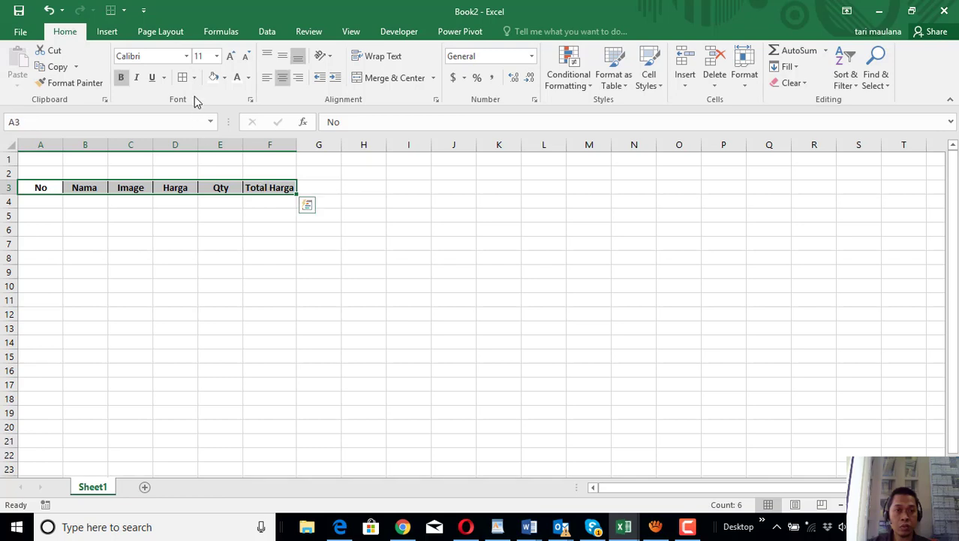
click(225, 79)
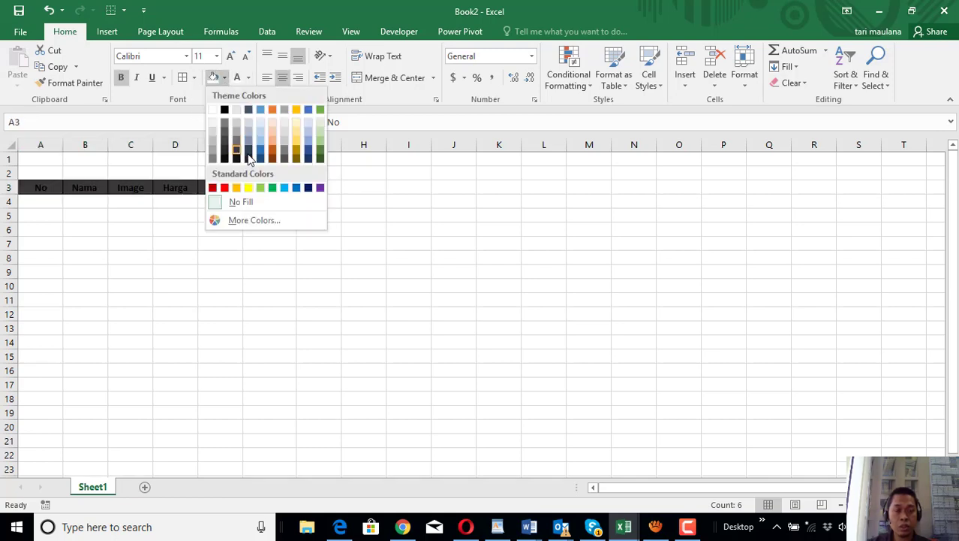
click(297, 188)
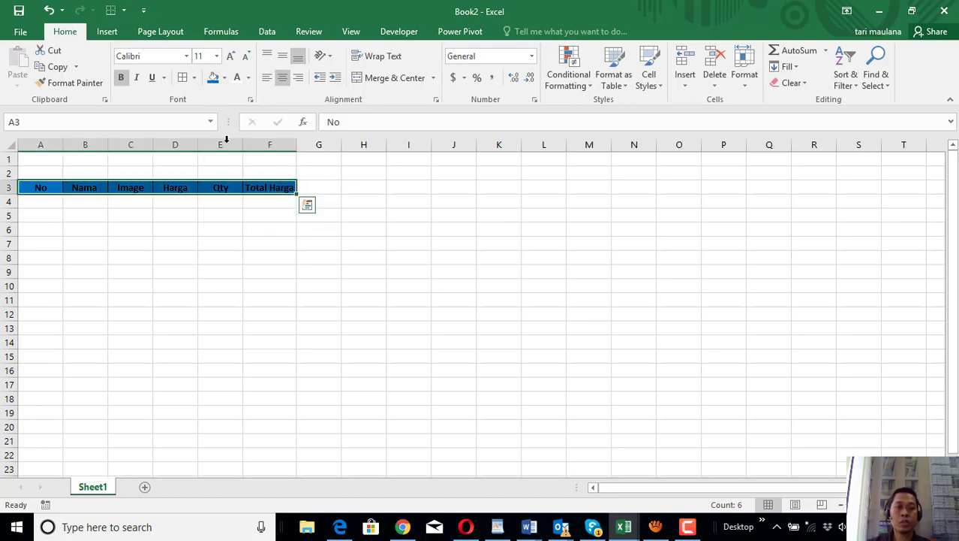
click(235, 79)
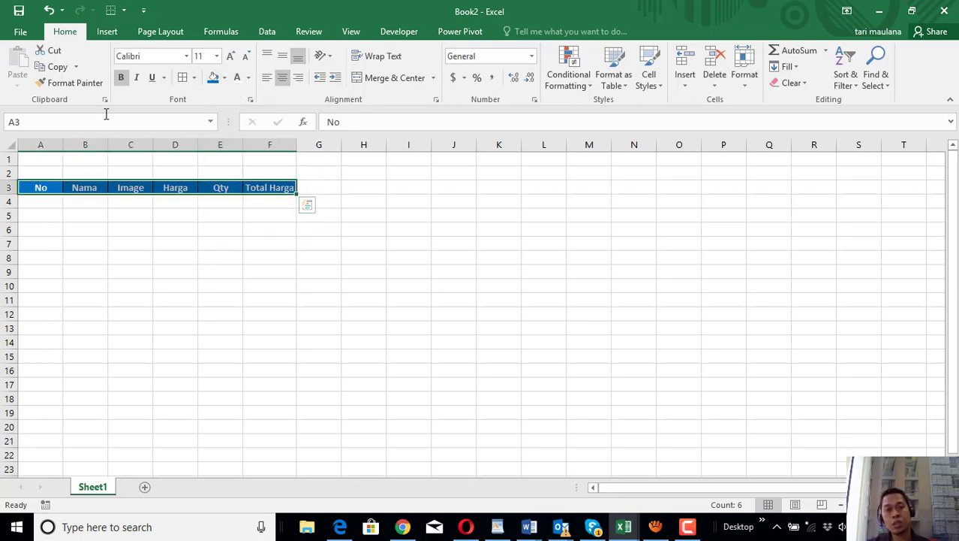
click(175, 263)
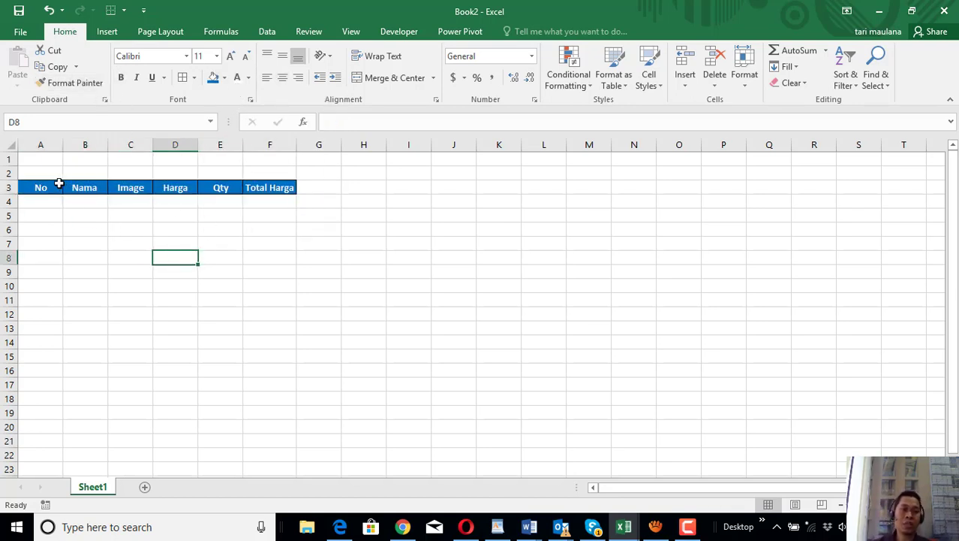
Step: Set the A3:F3 header text to 12 point
drag(57, 186, 257, 188)
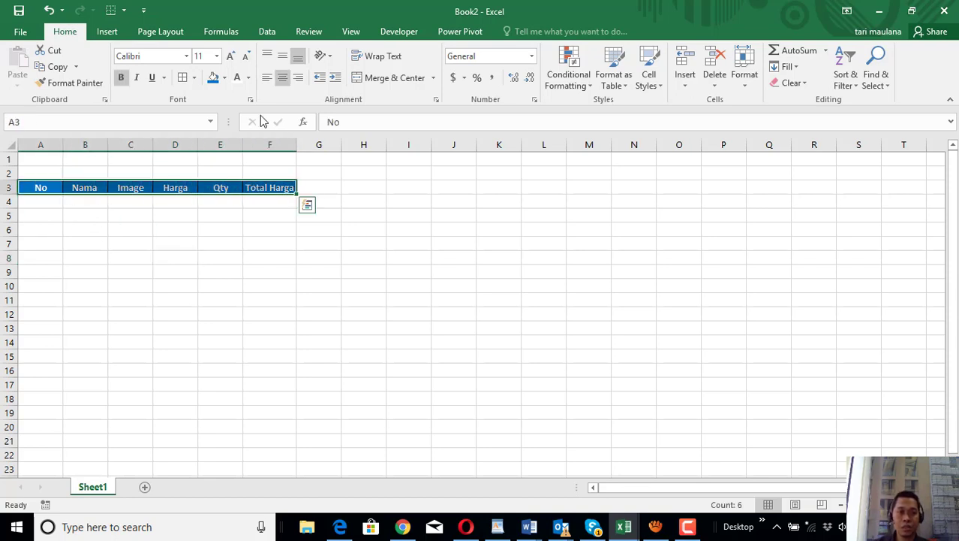
click(230, 58)
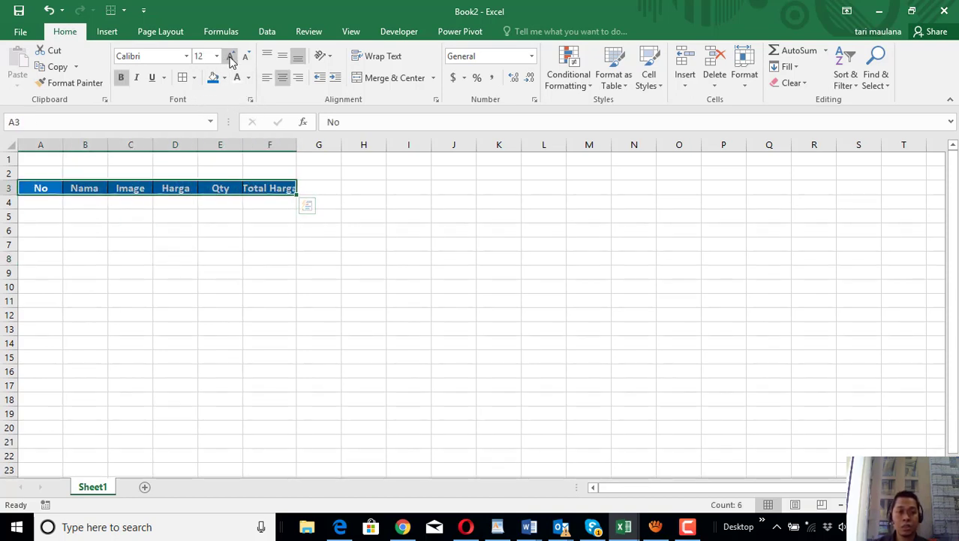
click(193, 250)
click(270, 286)
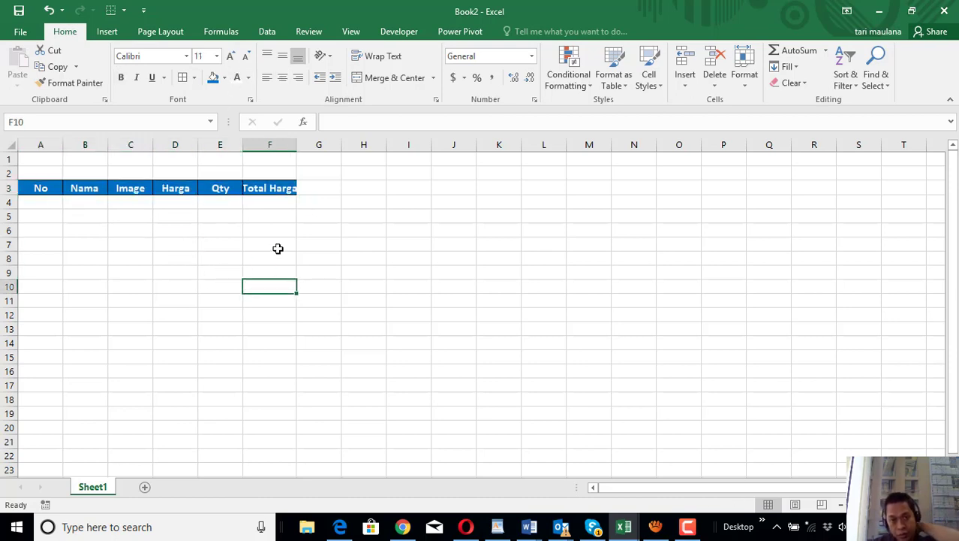
Step: Autofit column F to the Total Harga header
double_click(297, 144)
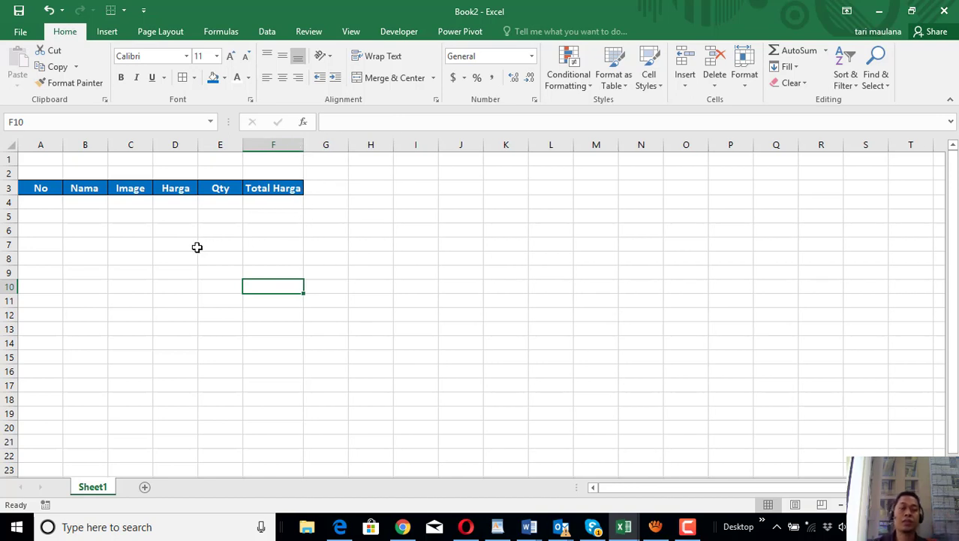
click(370, 288)
click(270, 314)
click(174, 314)
click(271, 246)
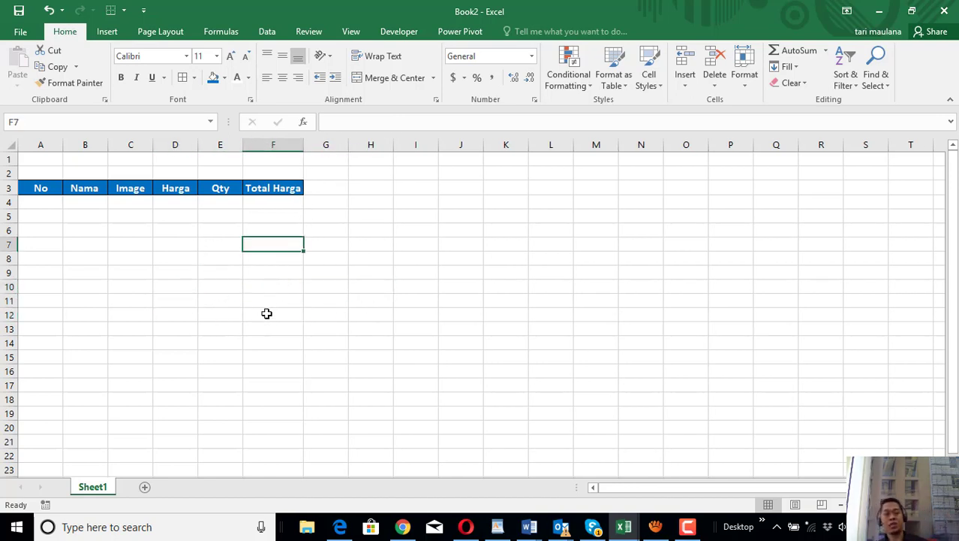
click(266, 313)
click(174, 315)
click(45, 204)
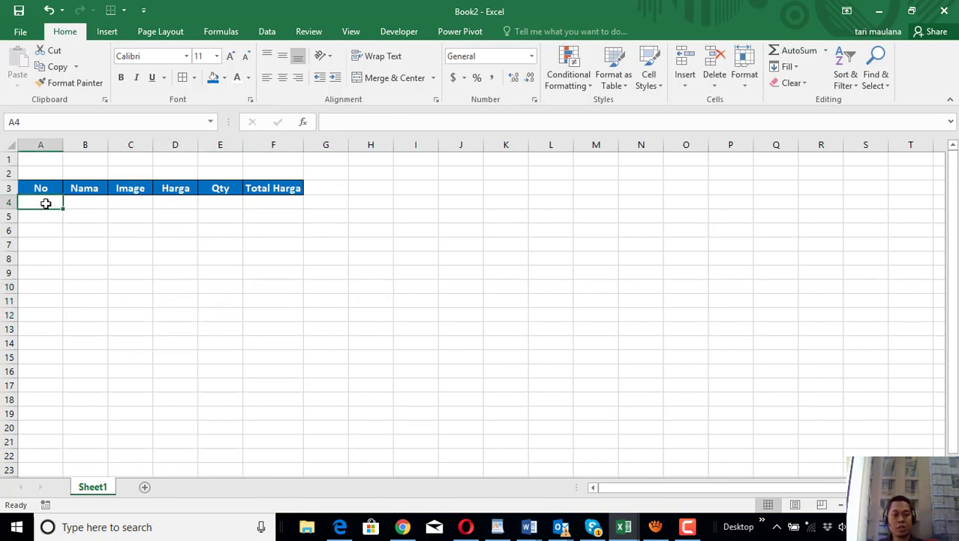
Step: Fill A4:A8 with the numbers 1 to 5 and centre them
text(1)
click(66, 243)
click(45, 205)
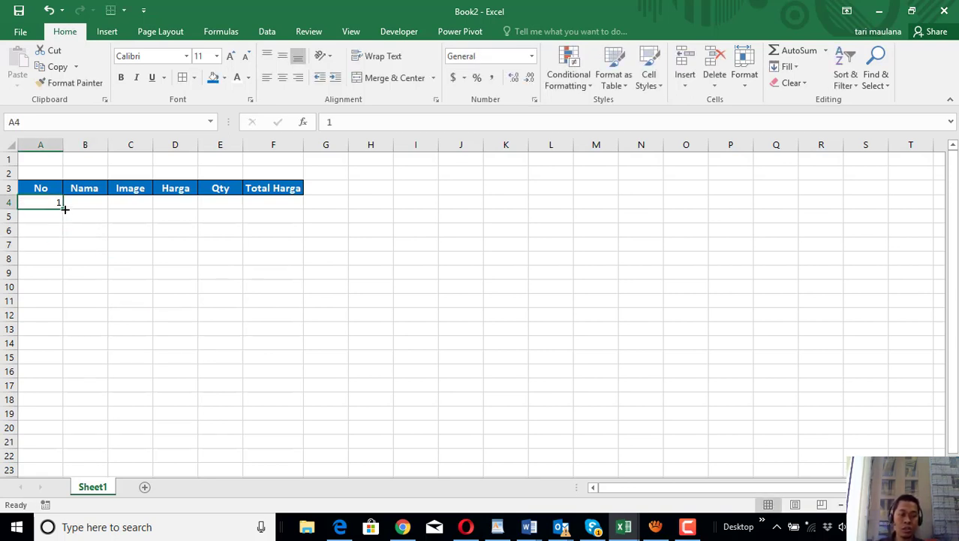
drag(64, 209, 67, 260)
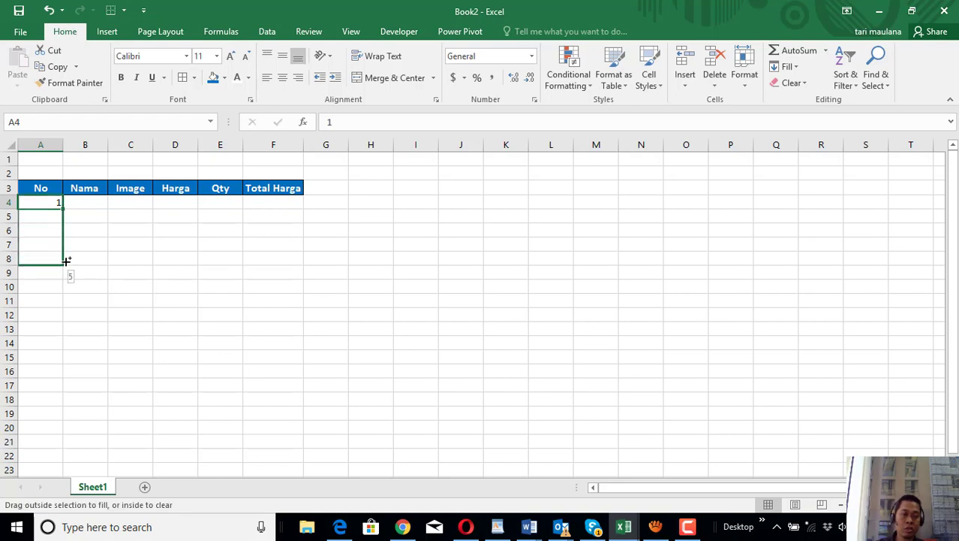
drag(66, 261, 67, 261)
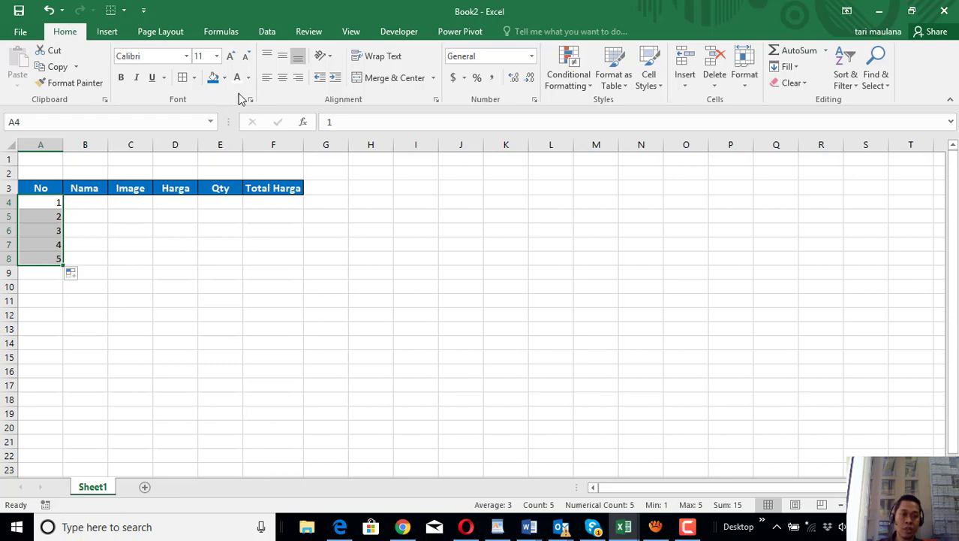
click(283, 83)
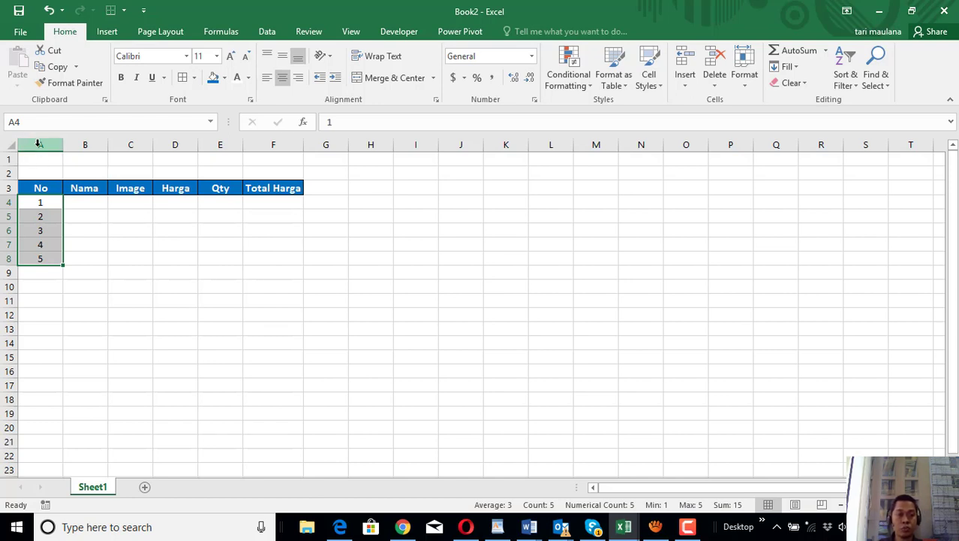
Step: Narrow column A to about 6.29 wide
drag(63, 145, 52, 146)
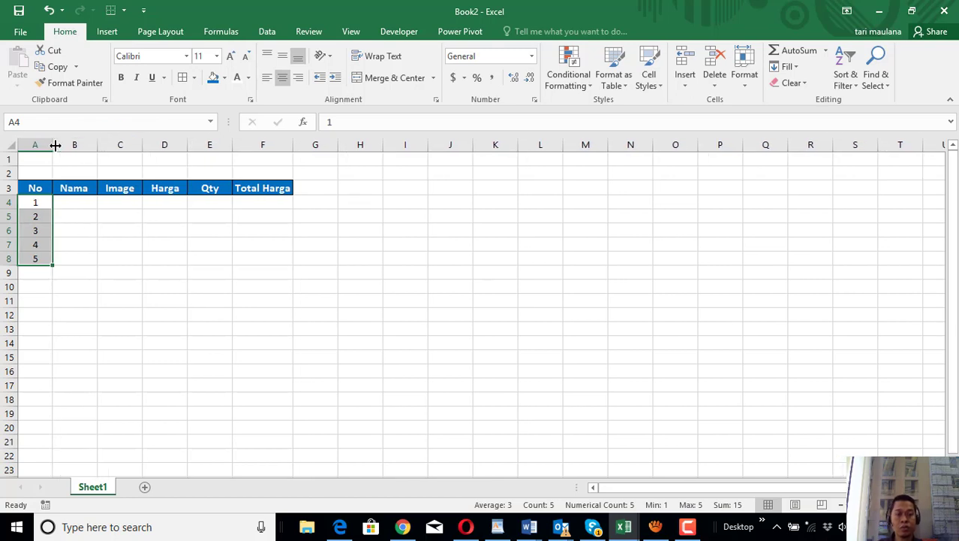
click(101, 245)
click(77, 201)
click(89, 244)
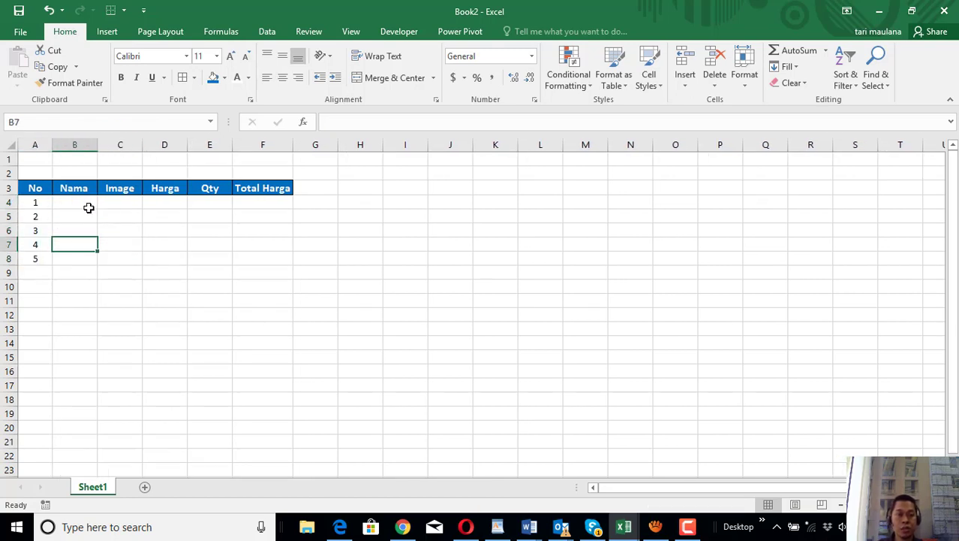
click(89, 206)
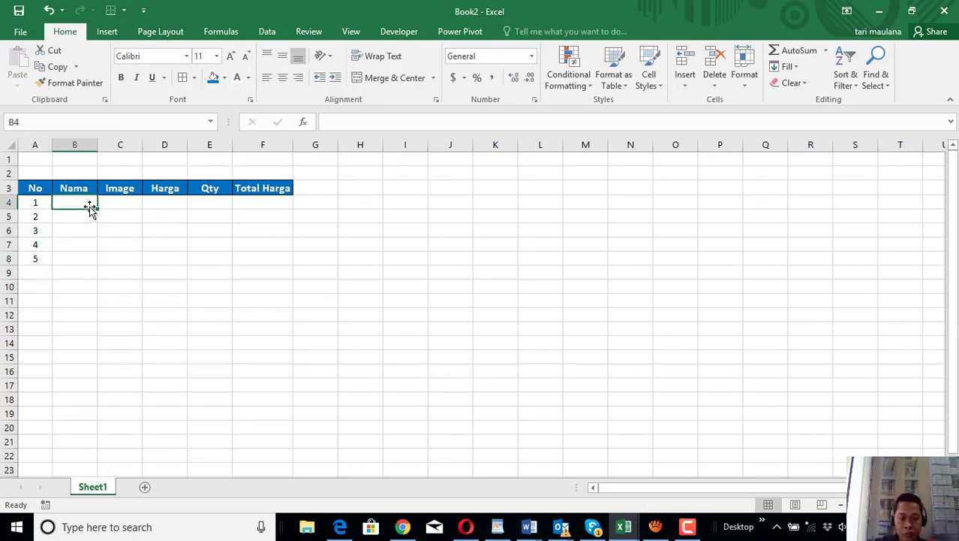
Step: Enter Honda, Nissan and Ferrari in B4:B6, correcting the Ferrari misspelling
text(Honda)
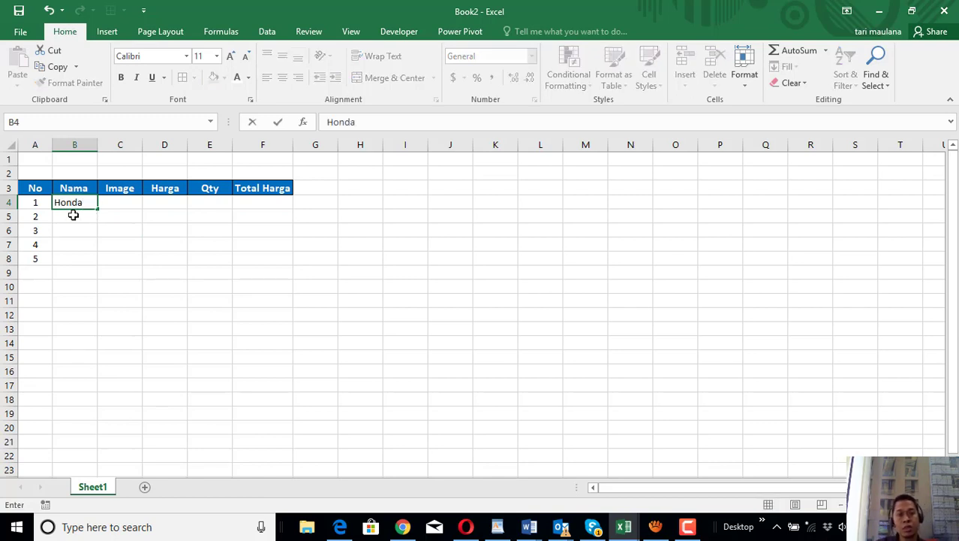
click(73, 216)
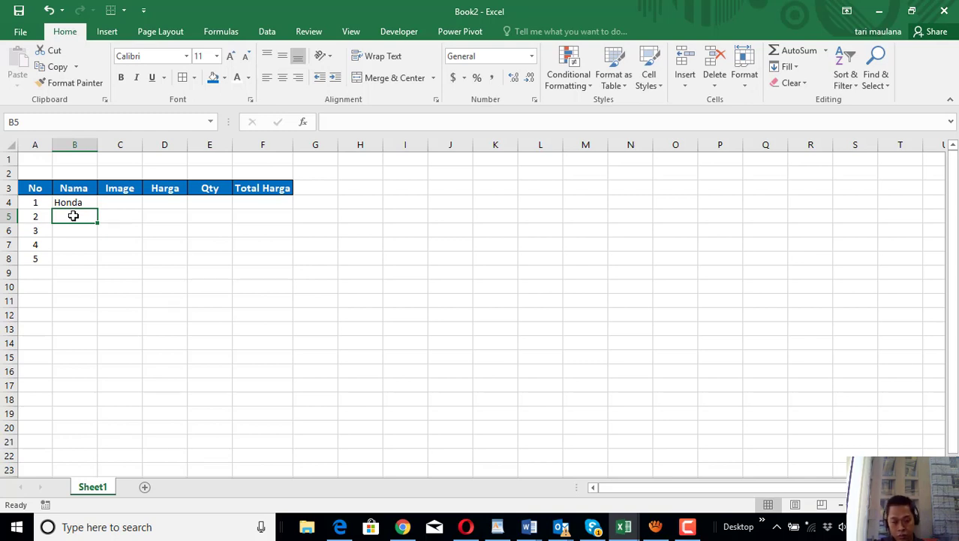
text(N)
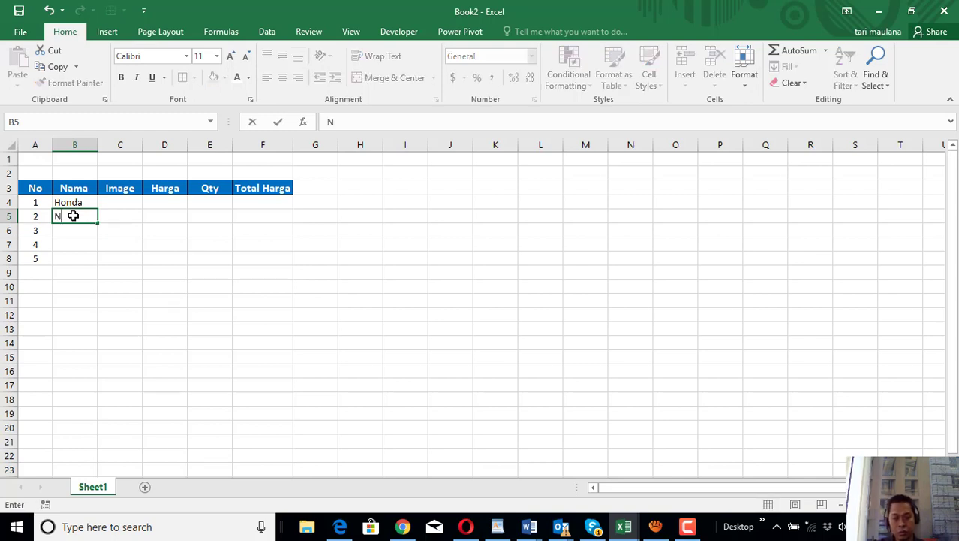
text(issan)
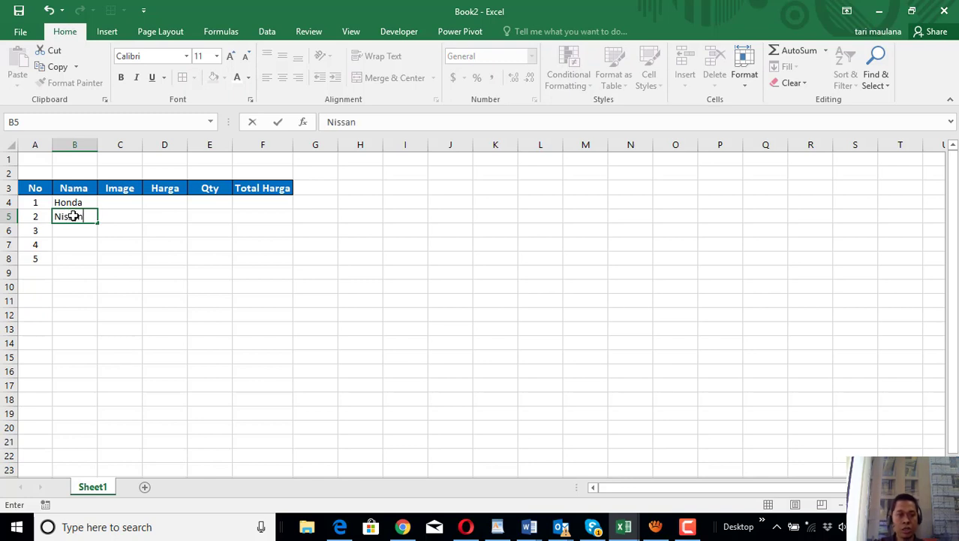
click(81, 227)
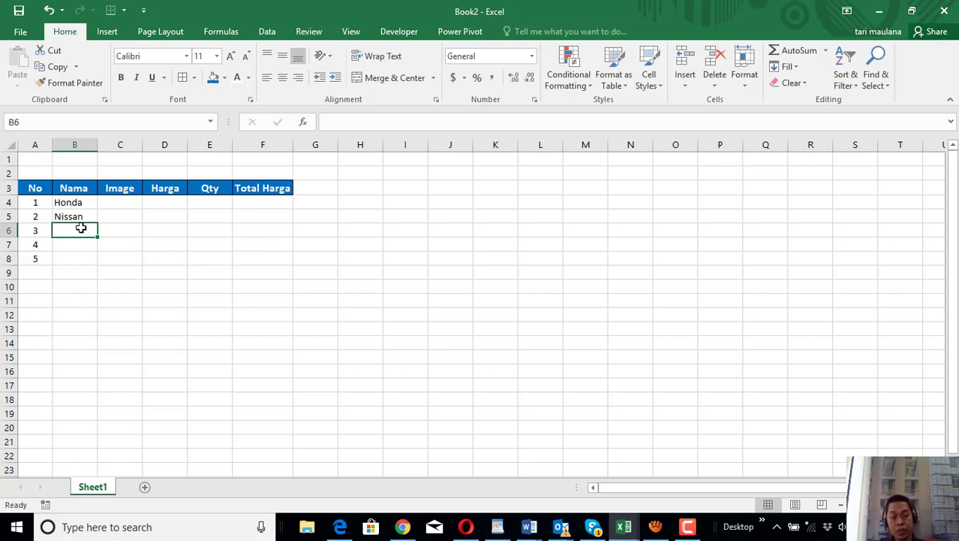
text(Ferrai)
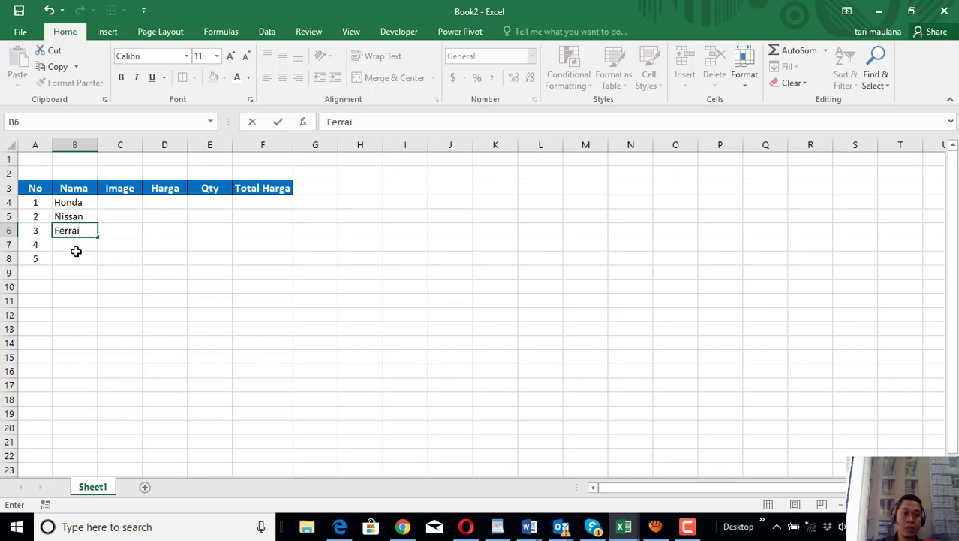
click(76, 245)
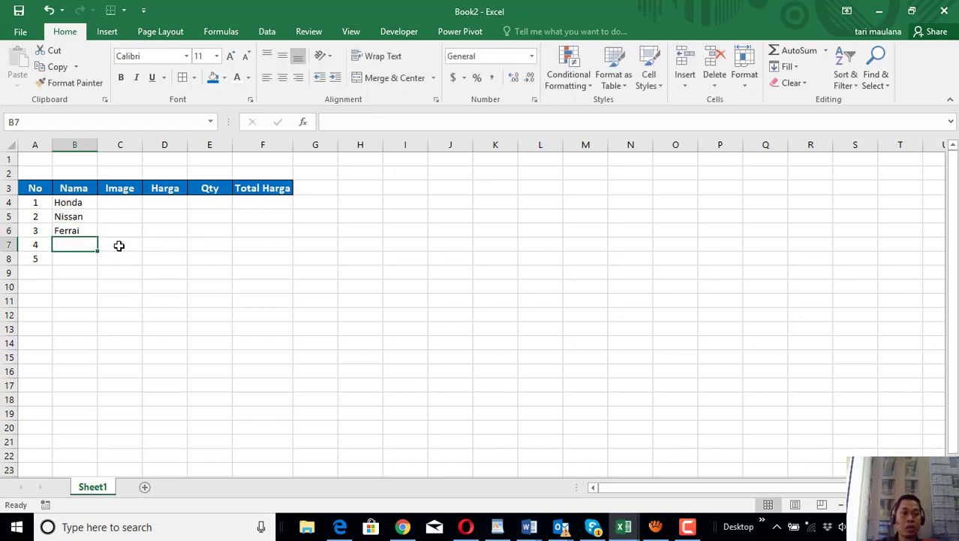
double_click(76, 230)
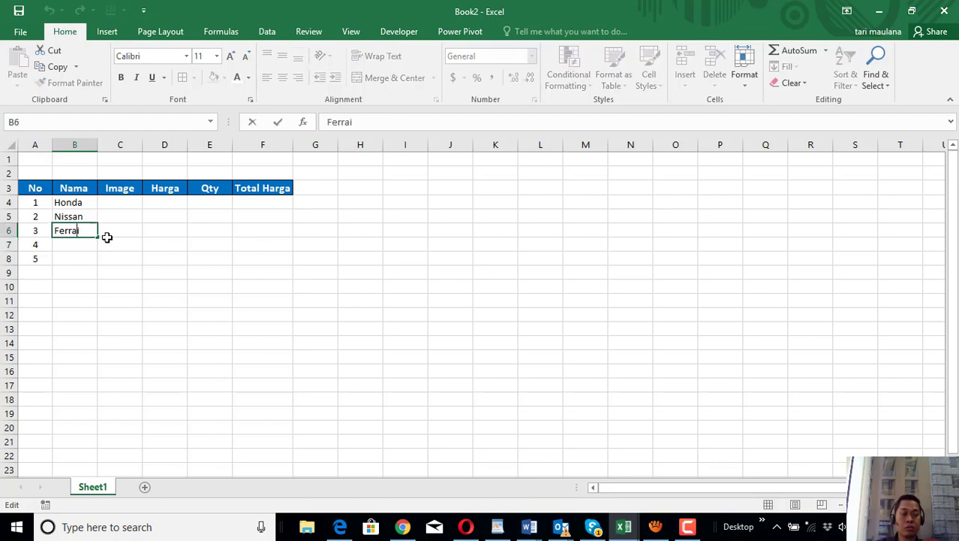
text(r)
click(89, 247)
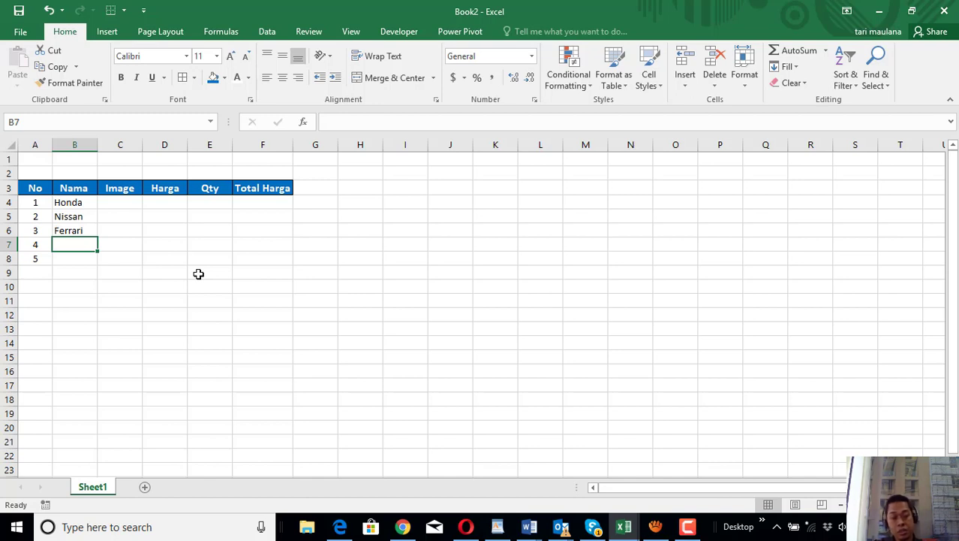
Step: Add Suzuki and Chevrolet in B7:B8 and widen column B to fit
text(Suzuki)
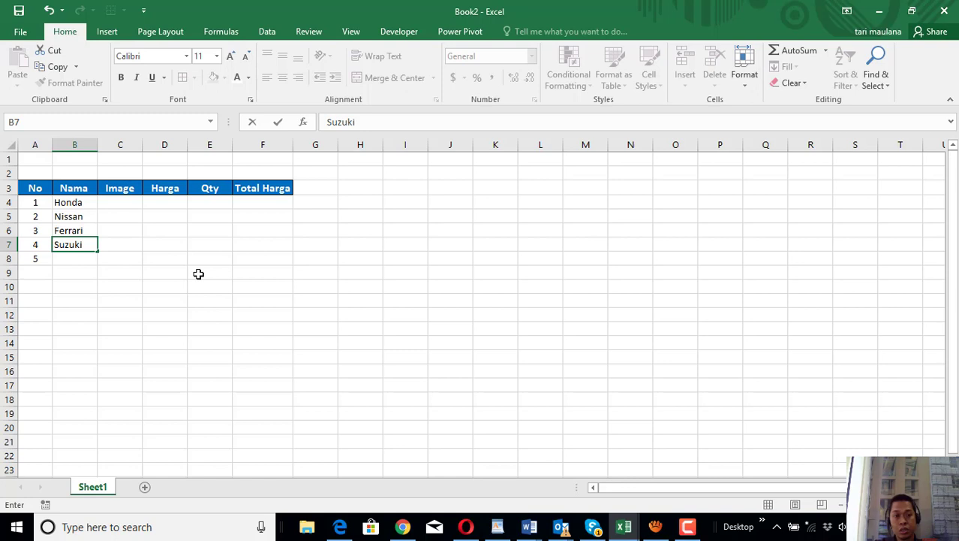
key(Return)
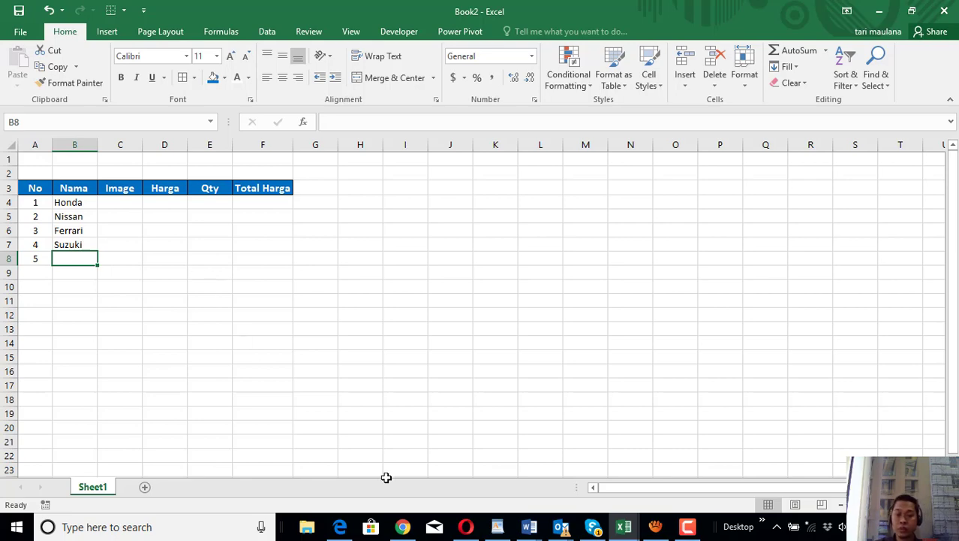
click(623, 525)
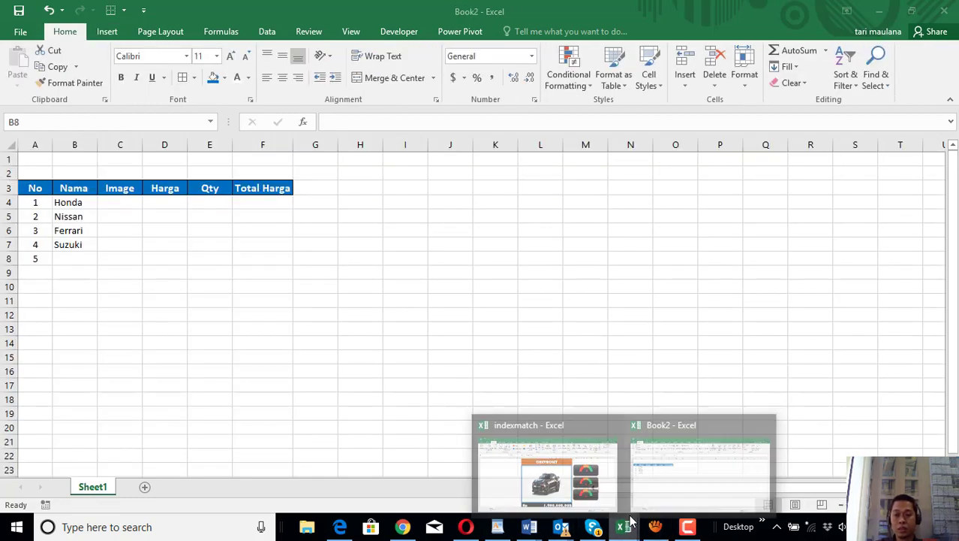
click(86, 258)
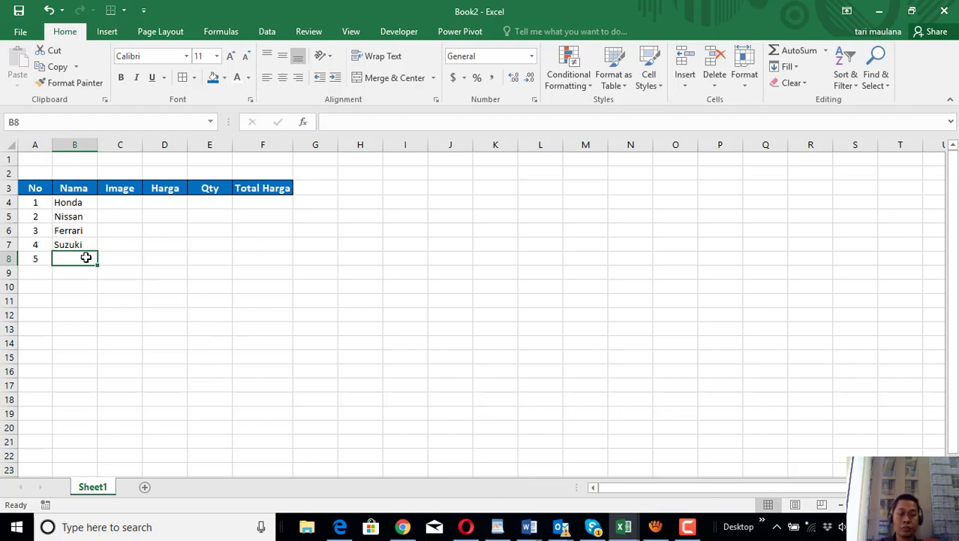
text(Chevrolet)
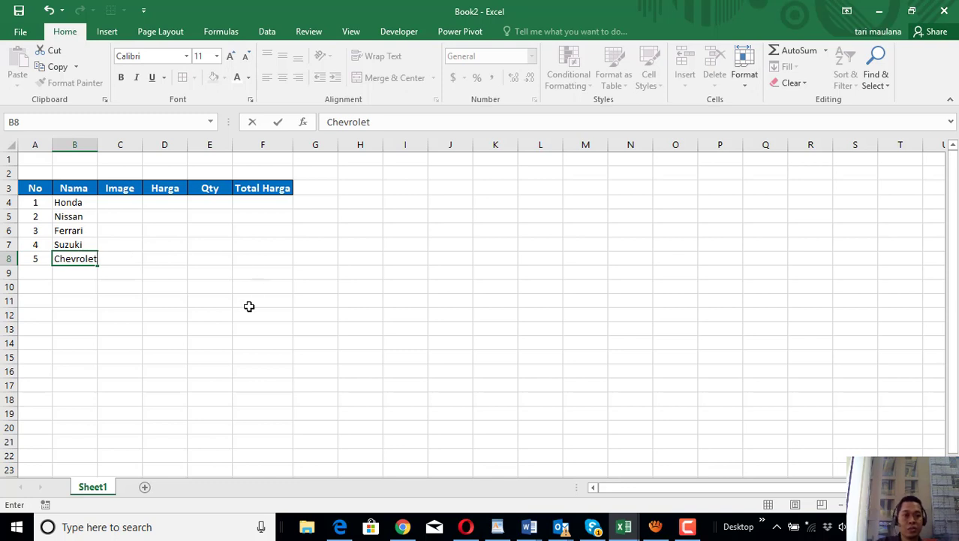
click(153, 331)
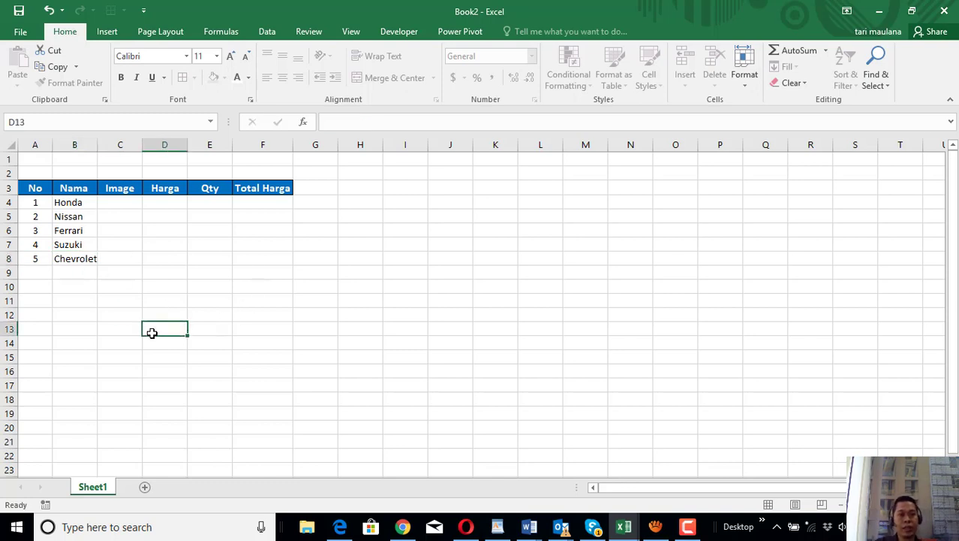
drag(96, 148, 99, 149)
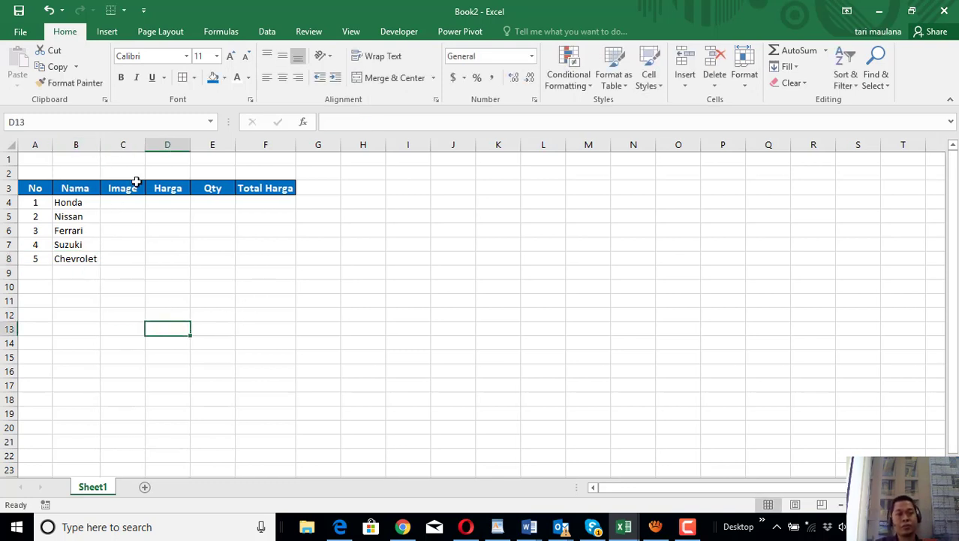
click(135, 307)
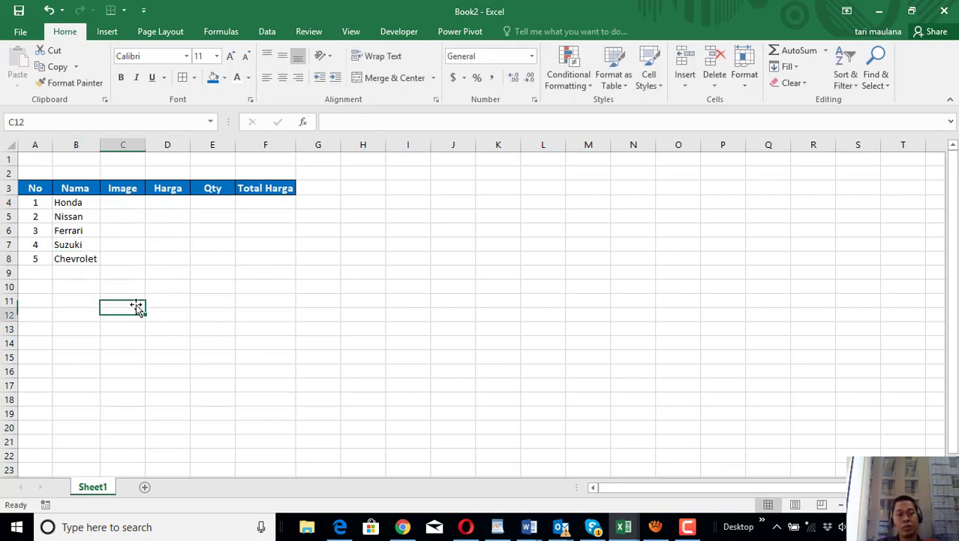
click(122, 203)
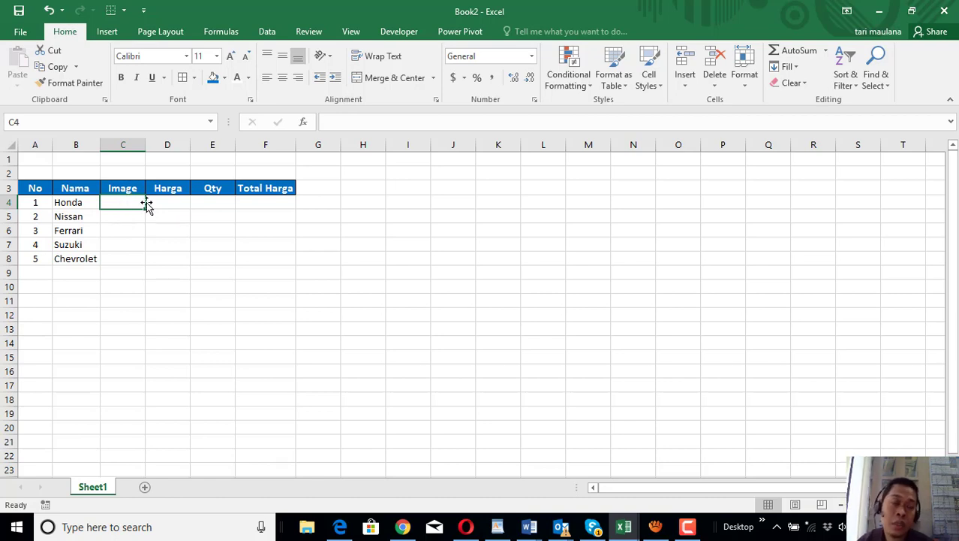
click(121, 270)
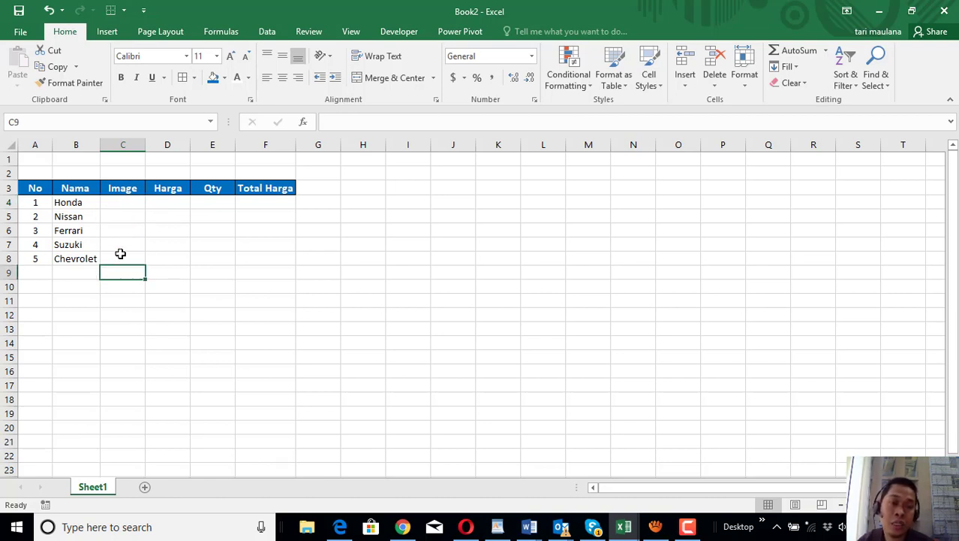
click(120, 214)
click(123, 241)
click(121, 202)
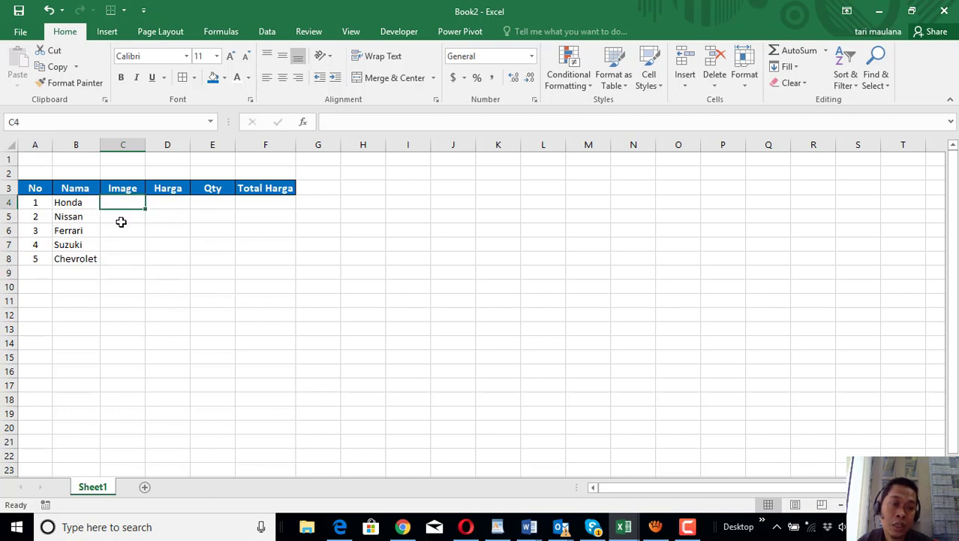
click(123, 224)
drag(121, 201, 123, 256)
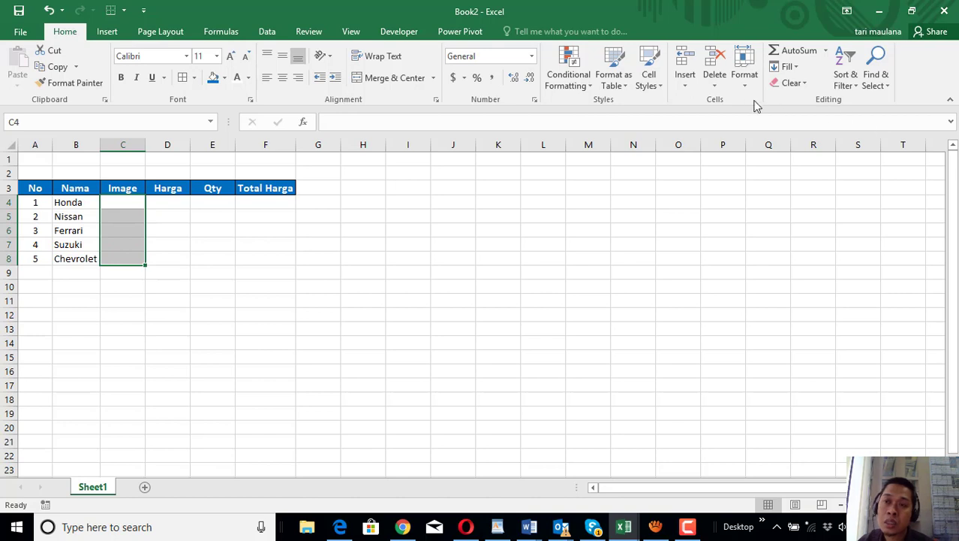
click(745, 75)
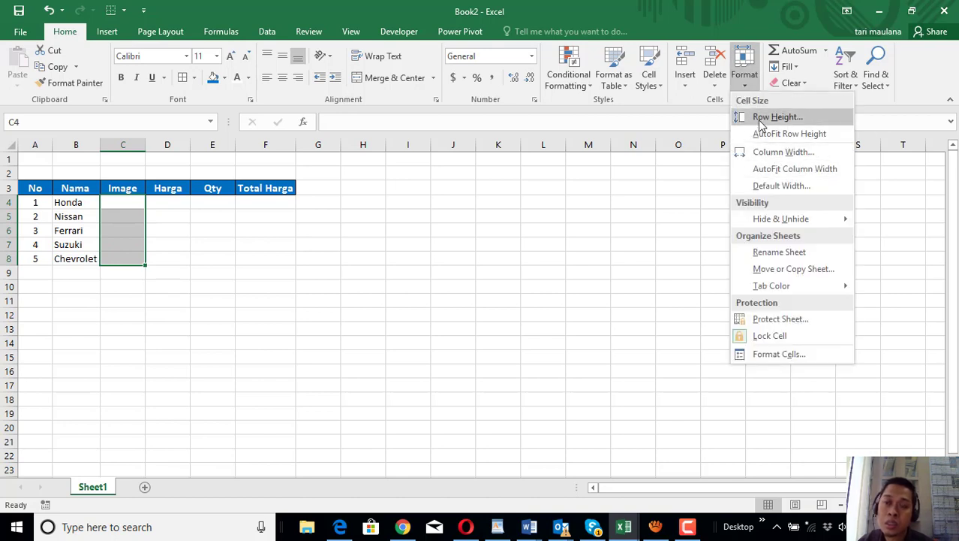
click(777, 117)
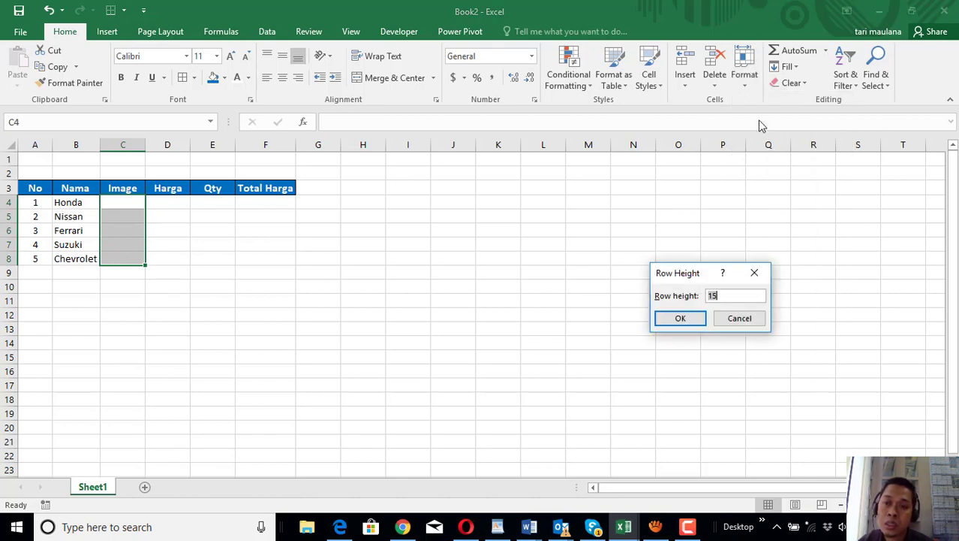
click(754, 319)
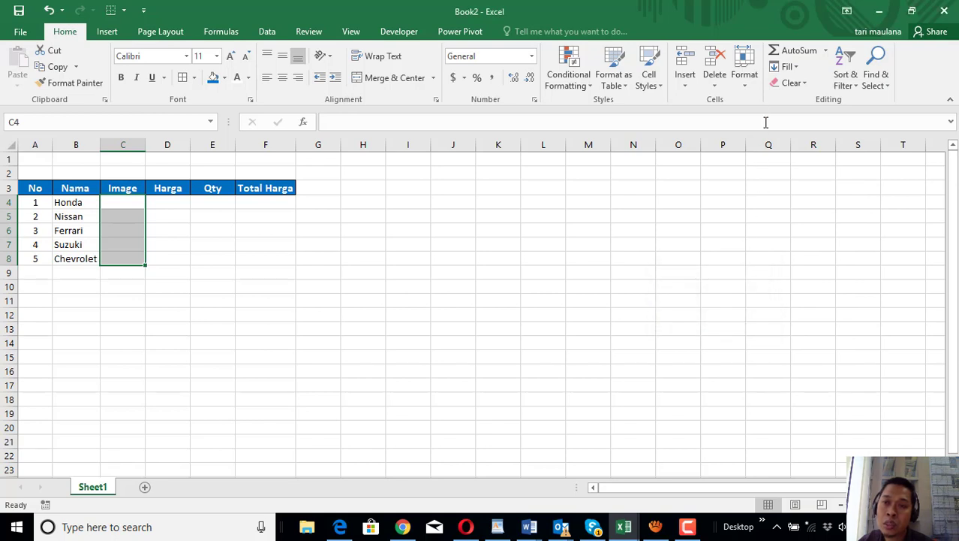
click(750, 87)
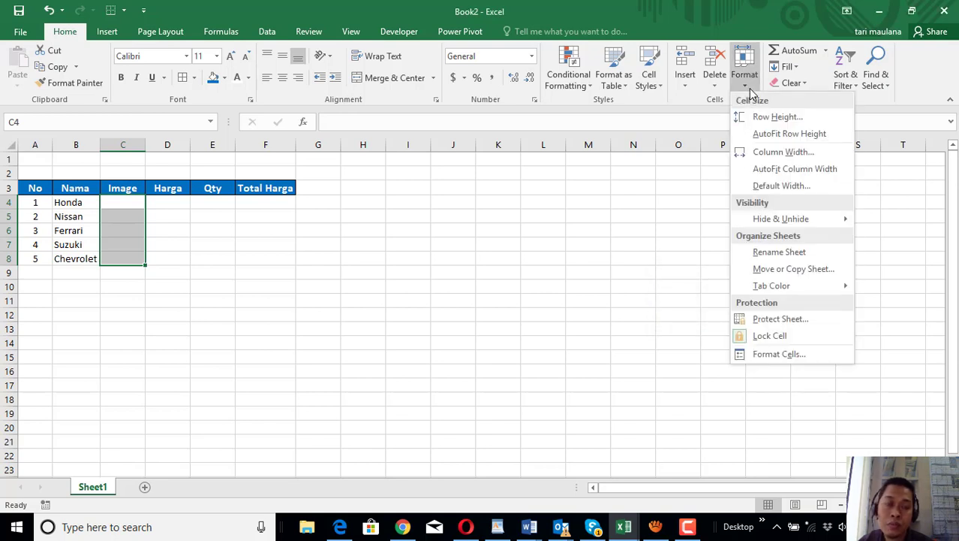
click(472, 251)
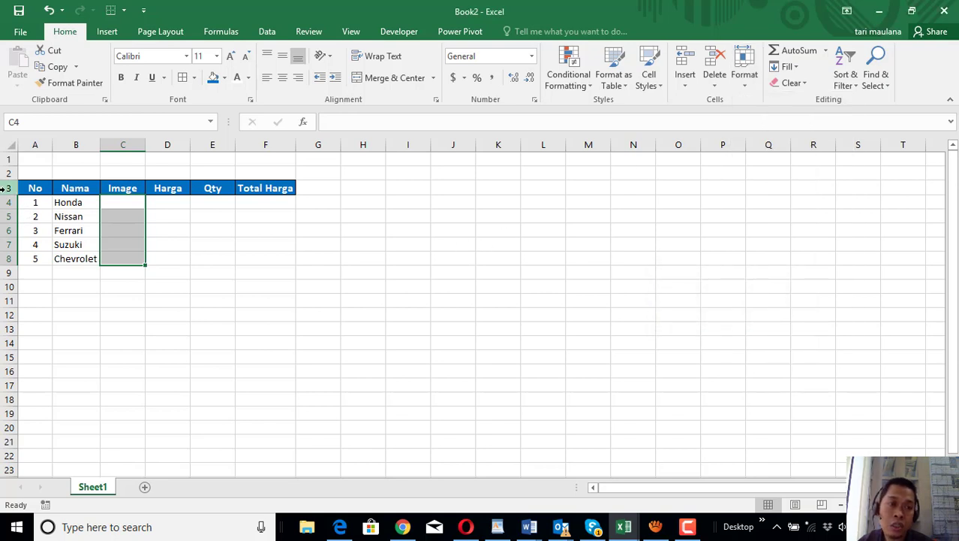
drag(5, 188, 5, 257)
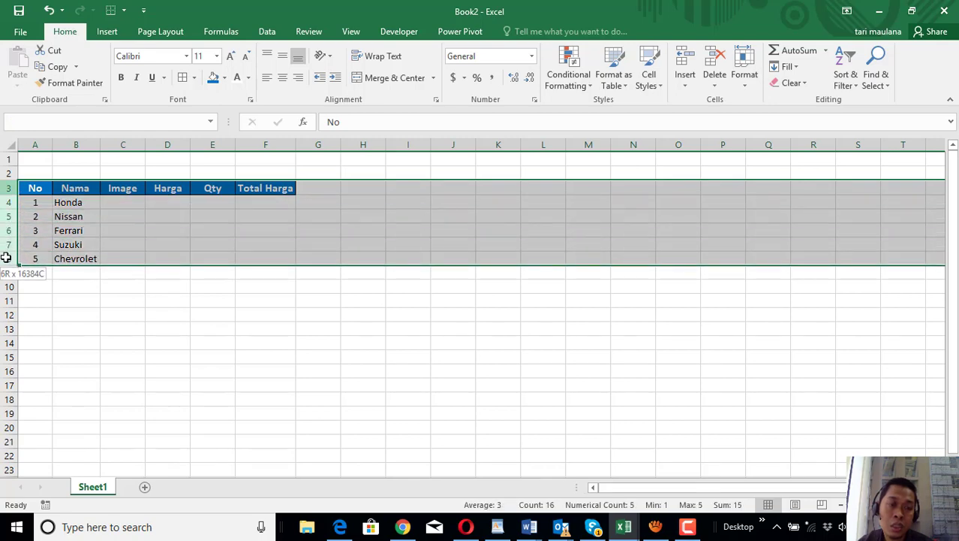
click(744, 88)
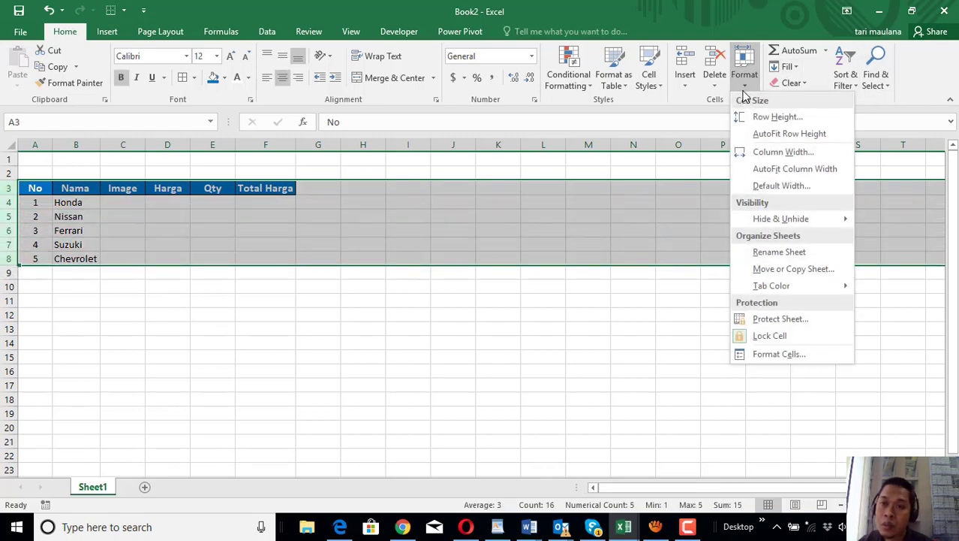
click(779, 353)
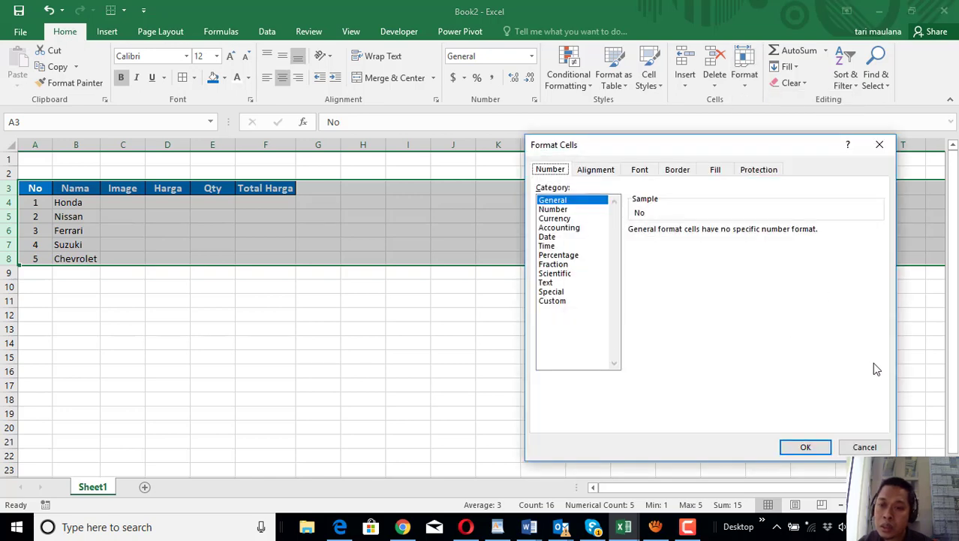
click(871, 447)
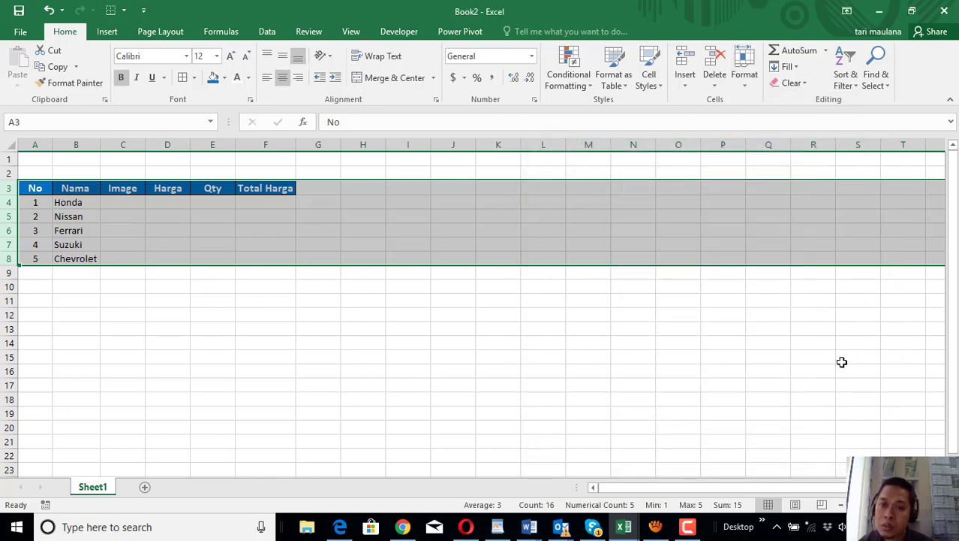
click(747, 88)
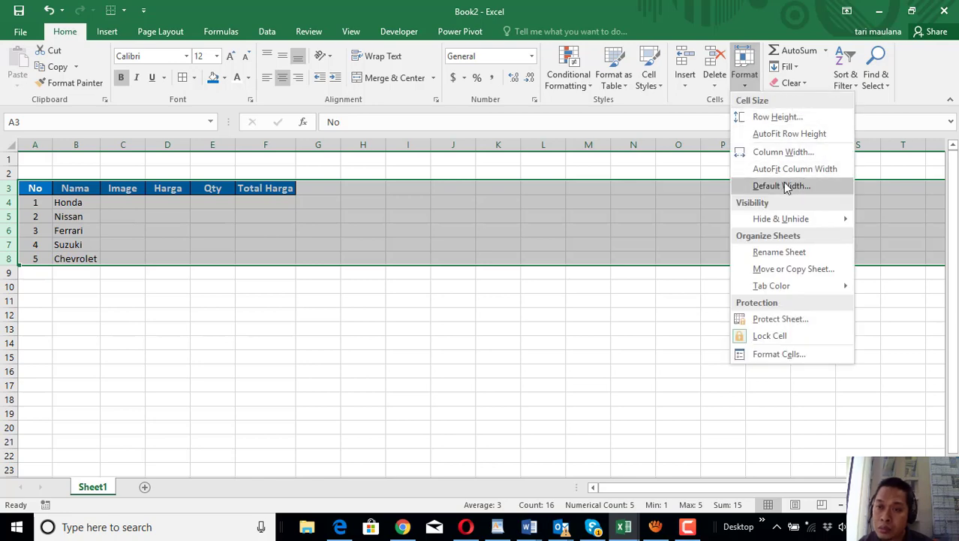
click(783, 132)
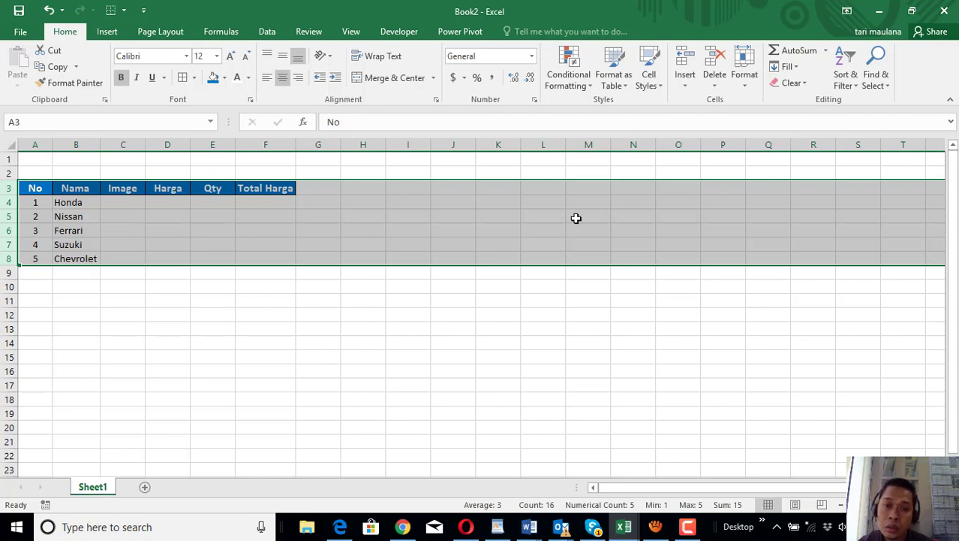
click(744, 86)
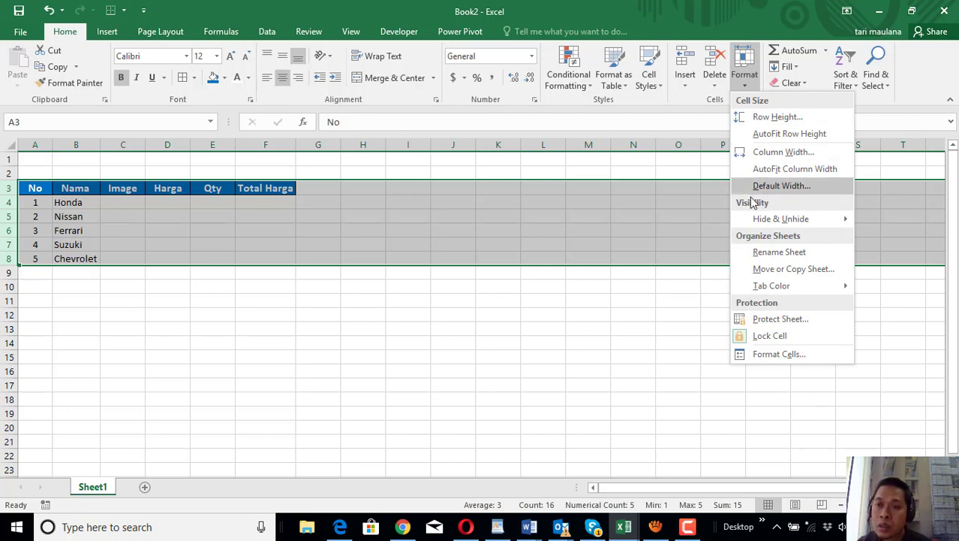
click(774, 119)
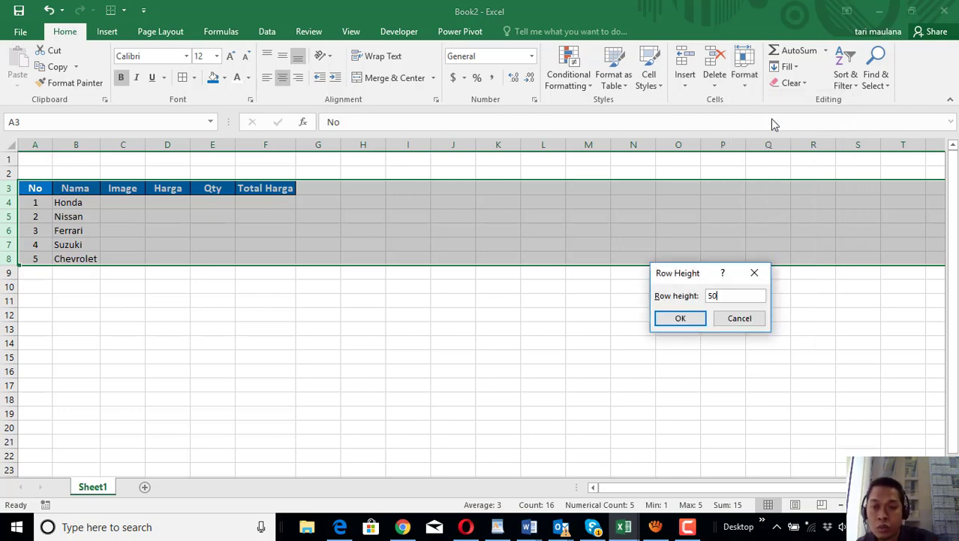
click(693, 324)
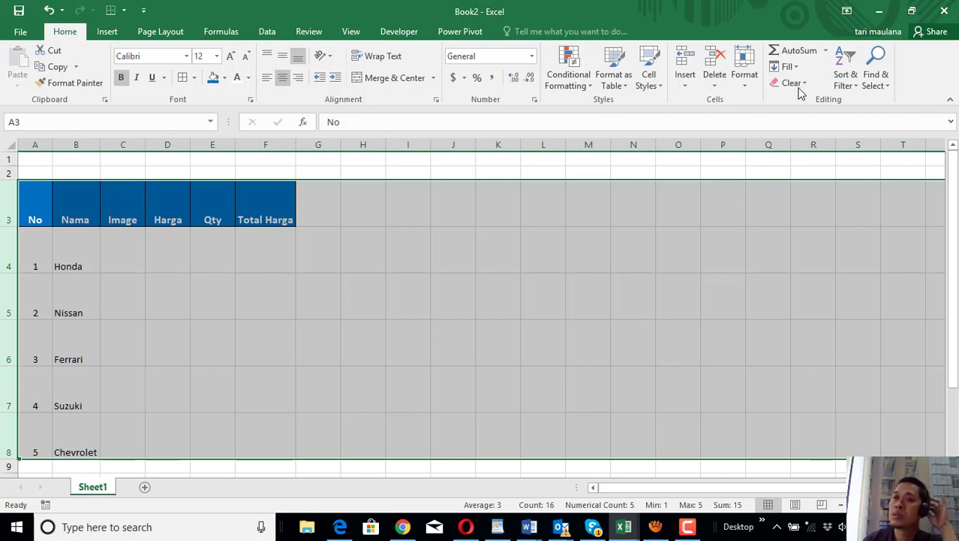
click(744, 75)
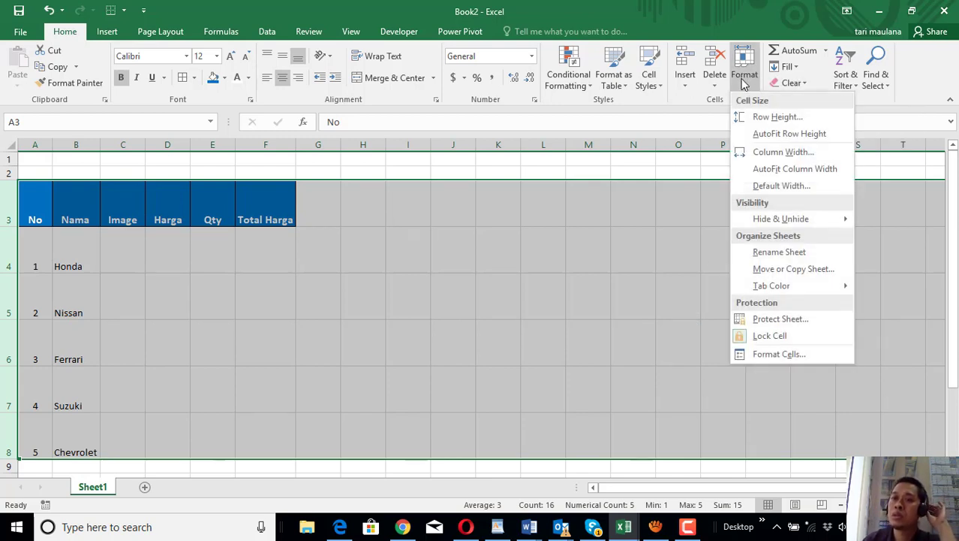
click(759, 153)
text(30)
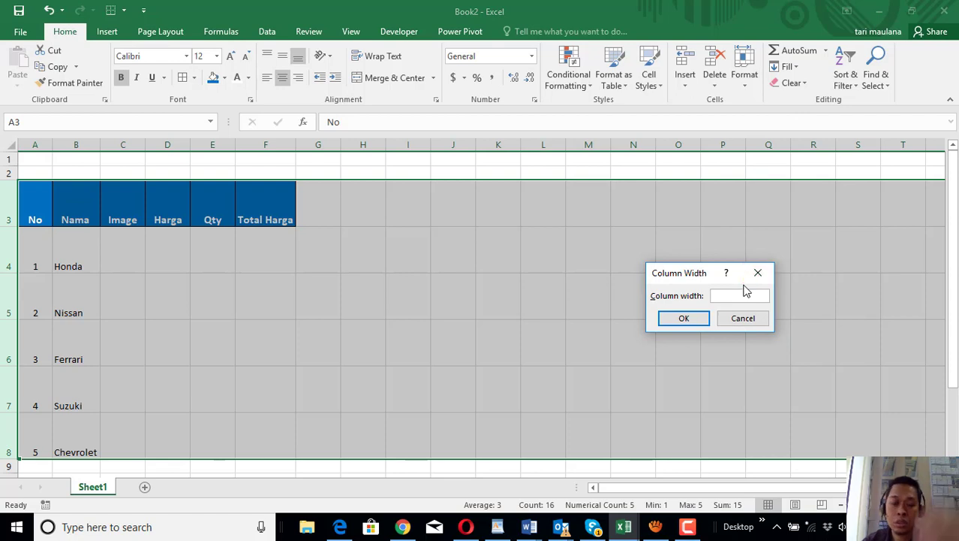
click(691, 316)
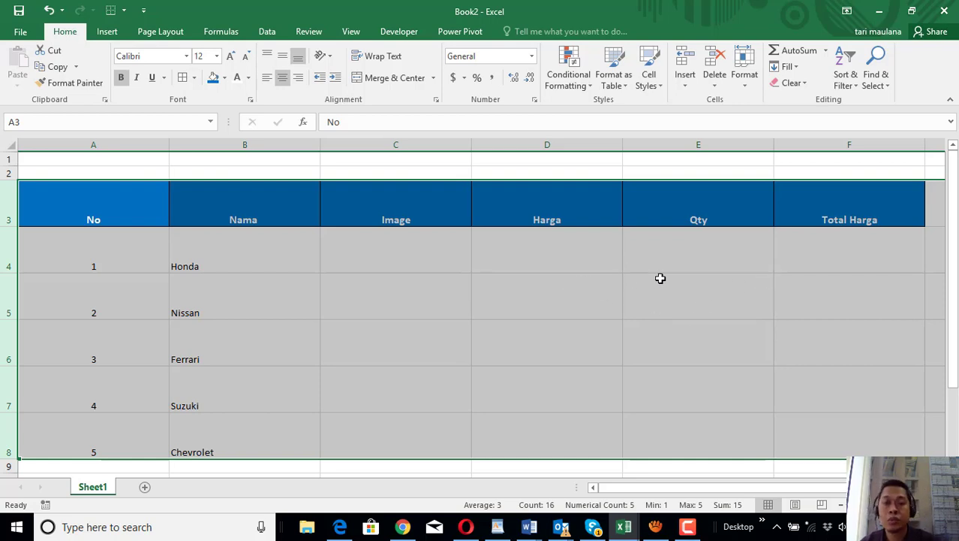
click(754, 87)
click(760, 118)
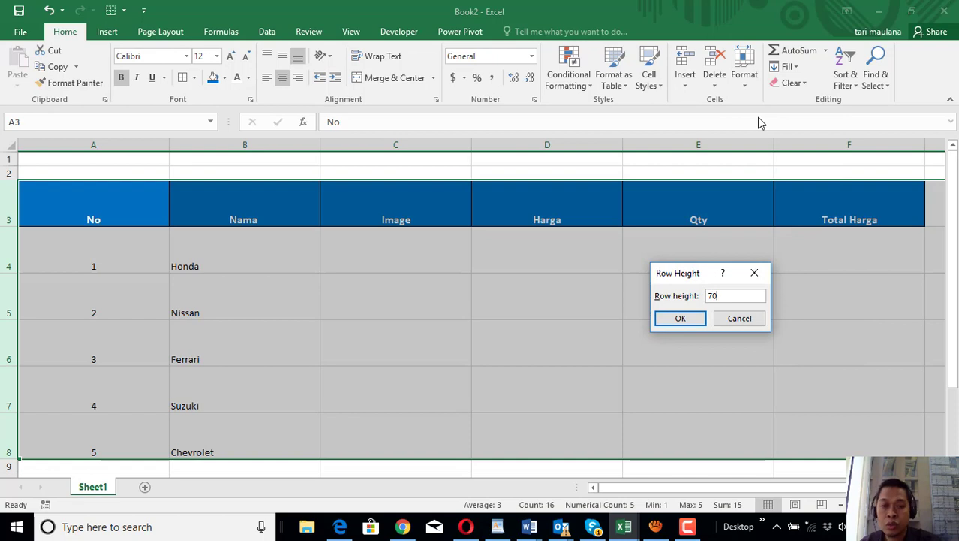
key(Return)
scroll(666, 266, down, 3)
scroll(666, 267, up, 3)
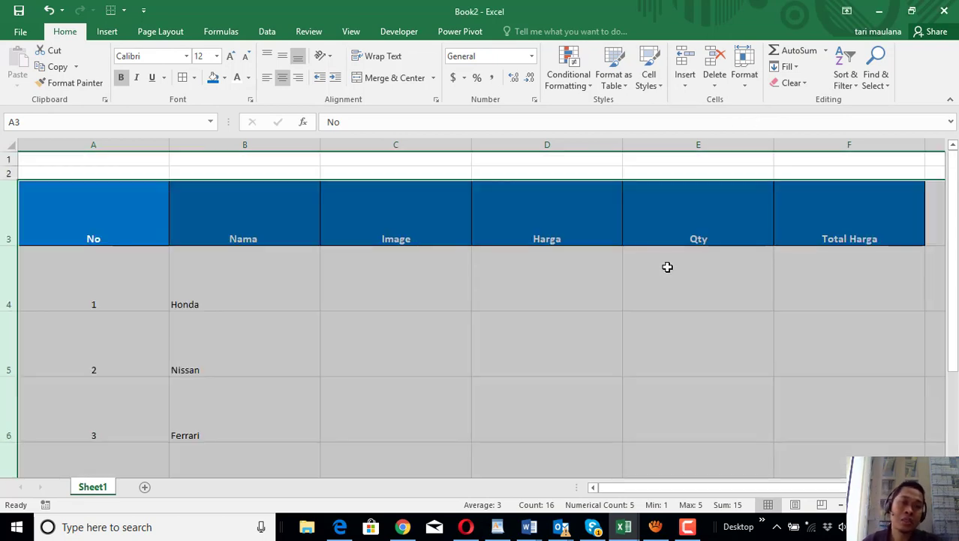
scroll(666, 267, down, 2)
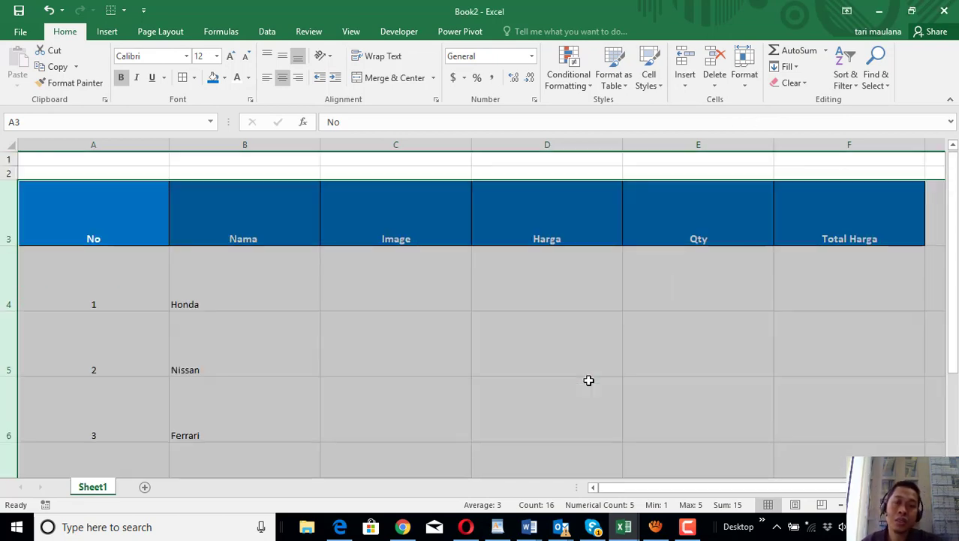
scroll(585, 381, up, 3)
key(ctrl+z)
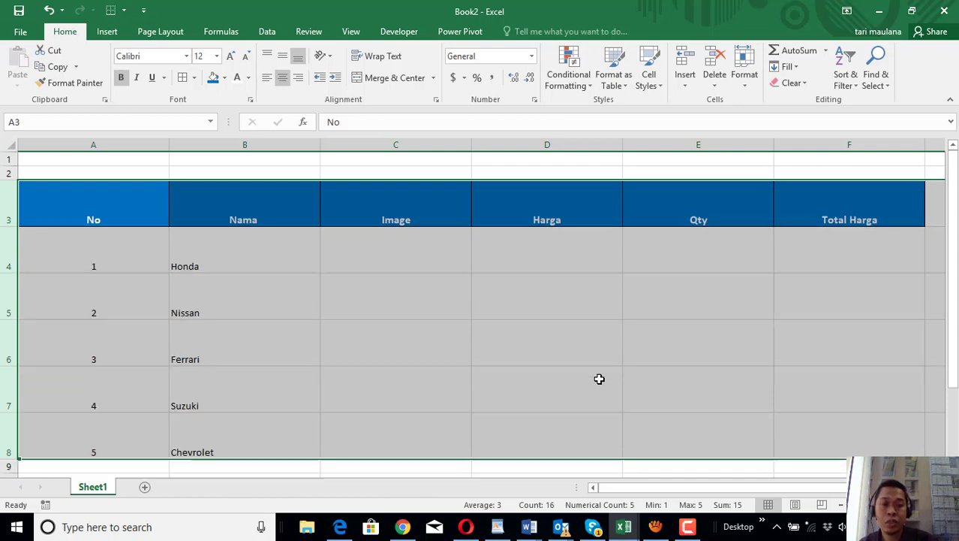
key(ctrl+z)
key(ctrl+z)
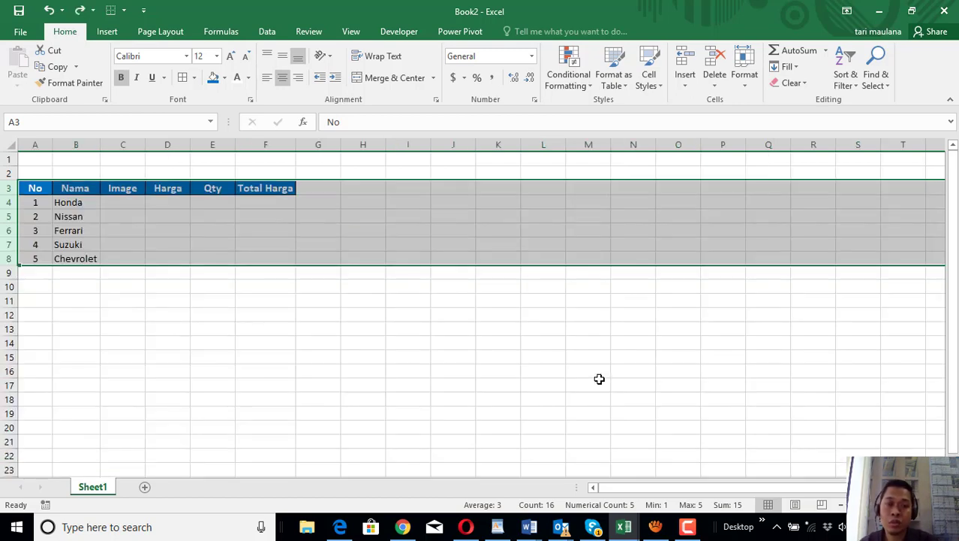
Step: Set rows 3–8 of the table A3:F8 to a height of 70
click(595, 383)
click(199, 316)
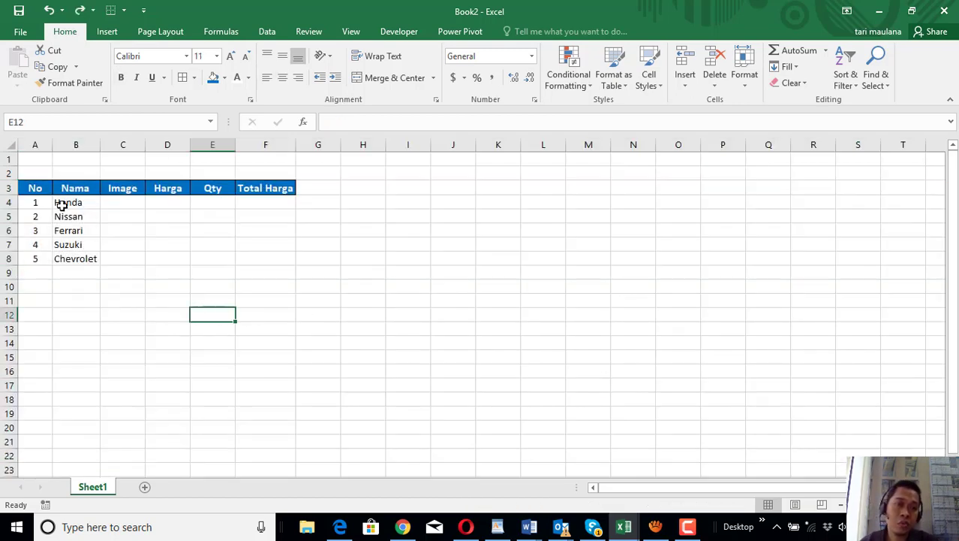
drag(32, 189, 254, 258)
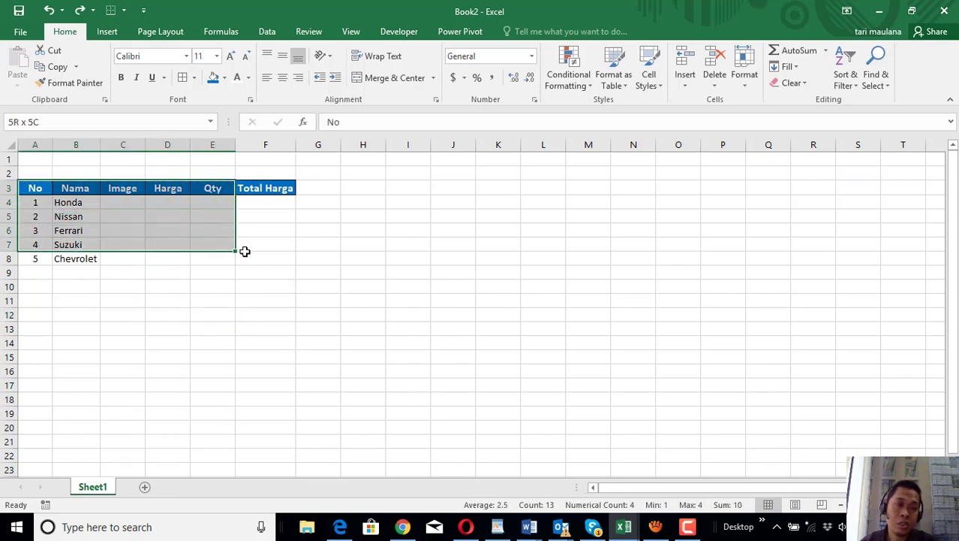
click(745, 79)
click(751, 117)
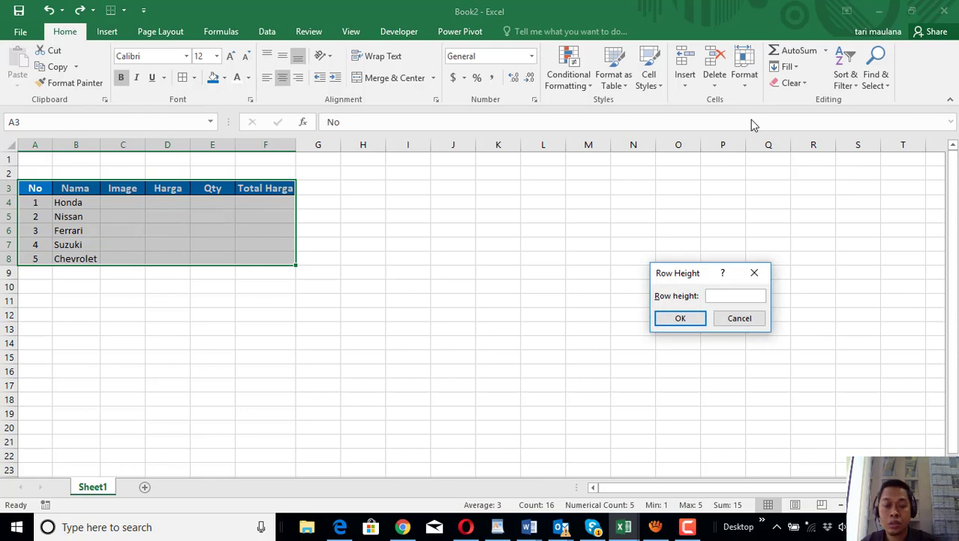
text(70)
key(Return)
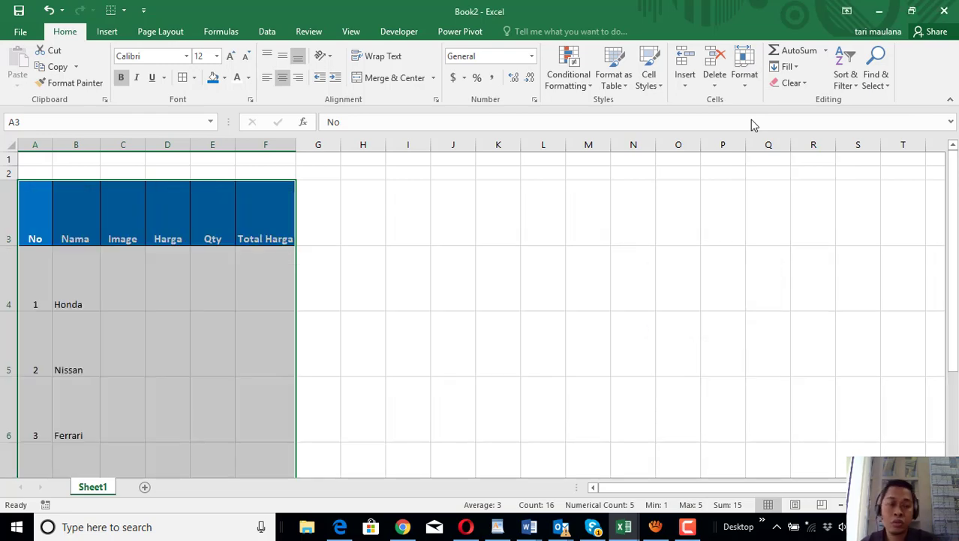
scroll(719, 185, down, 3)
scroll(716, 186, up, 3)
scroll(717, 186, up, 1)
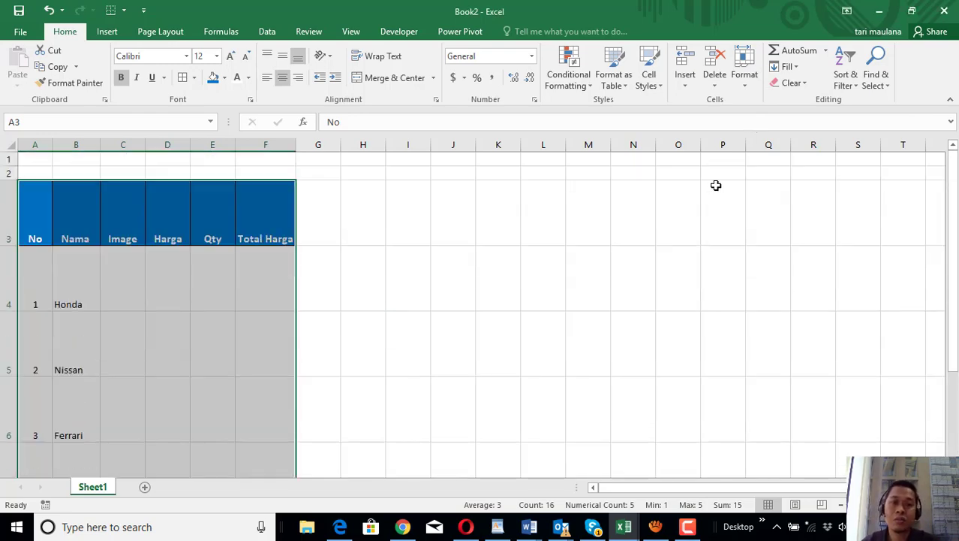
Step: Widen columns A–F to about 30 through Format > Column Width
click(746, 79)
click(760, 154)
text(30)
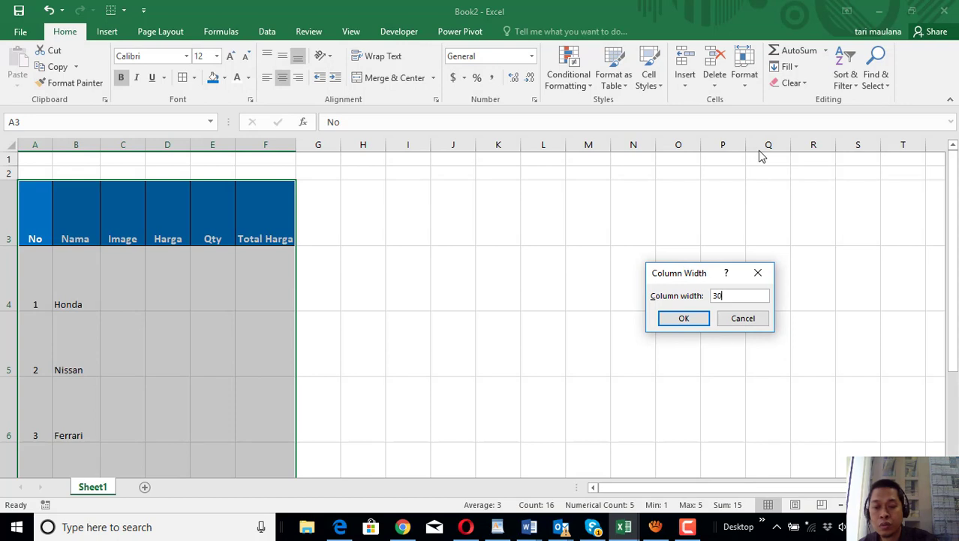
key(Return)
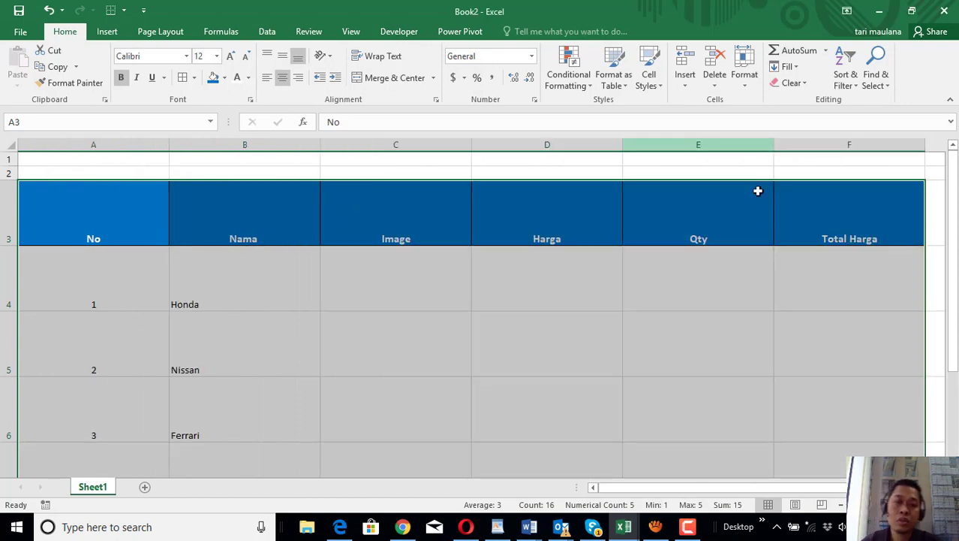
scroll(758, 221, down, 1)
scroll(756, 241, down, 2)
scroll(756, 249, up, 2)
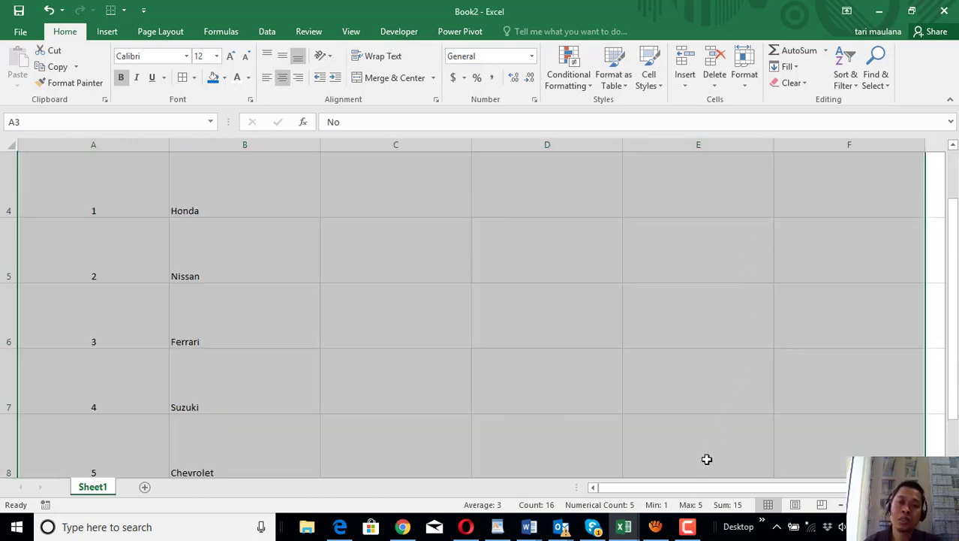
ctrl+scroll(705, 264, down, 1)
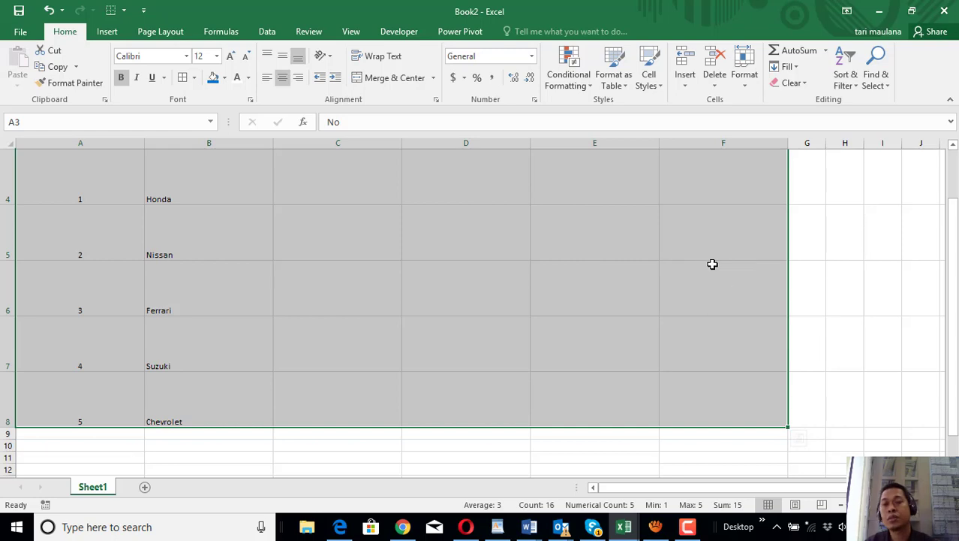
scroll(711, 264, up, 1)
scroll(711, 264, down, 3)
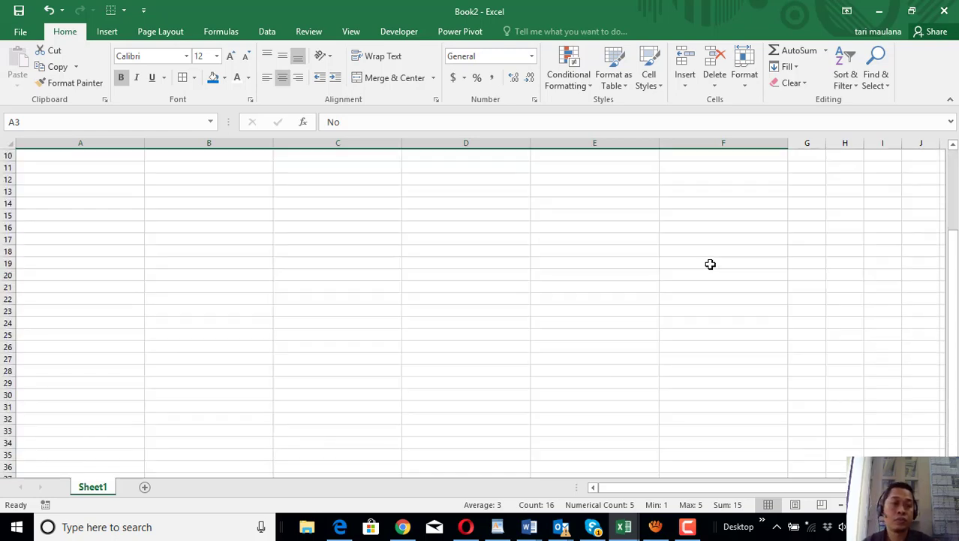
scroll(711, 264, up, 2)
scroll(711, 264, up, 1)
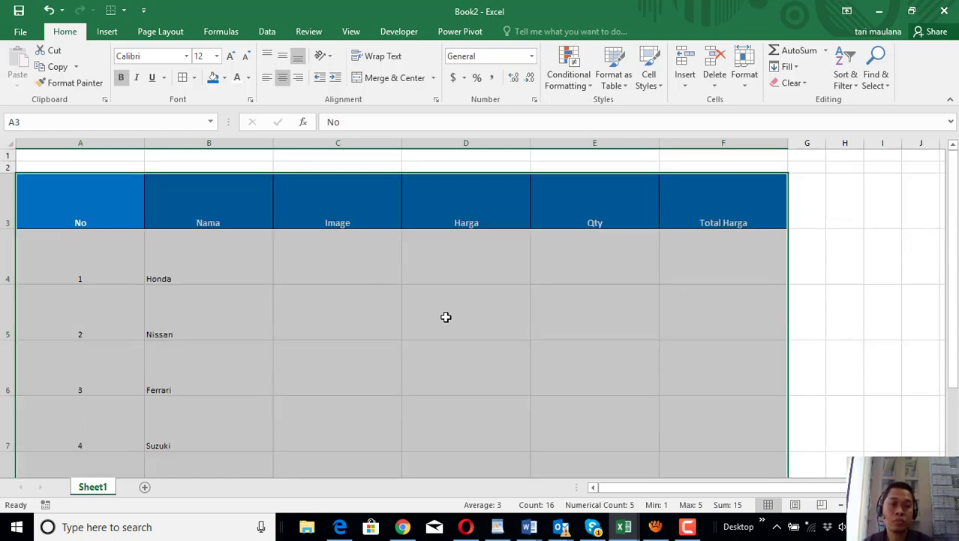
Step: Centre the car names in B4:B8 horizontally and vertically
drag(208, 255, 216, 421)
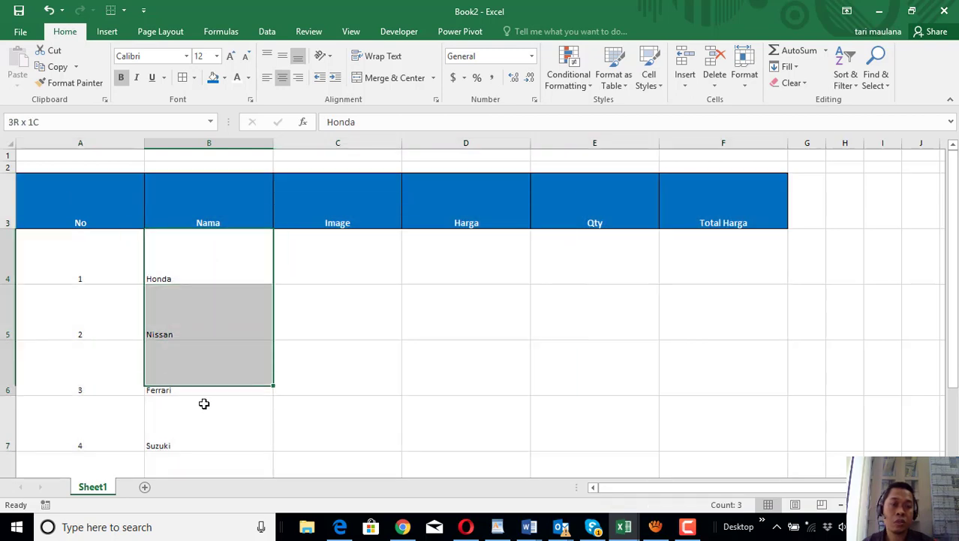
click(283, 77)
click(284, 57)
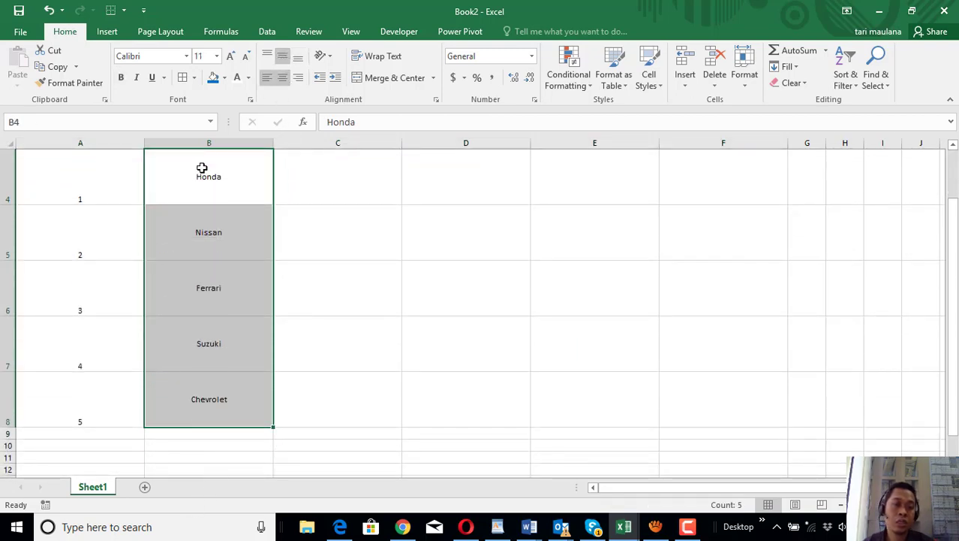
scroll(173, 261, up, 2)
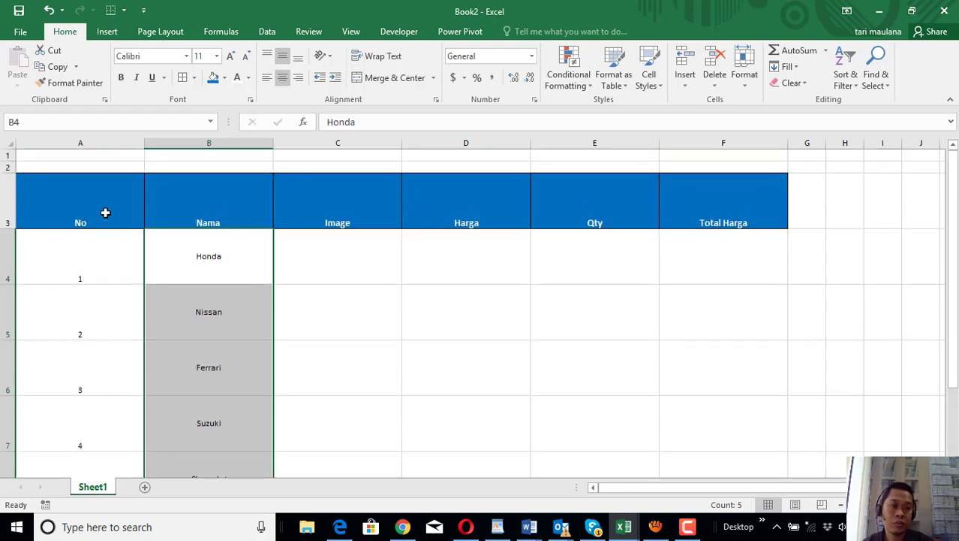
Step: Middle-align the entire table A3:F8, headers included
click(106, 269)
key(ctrl+a)
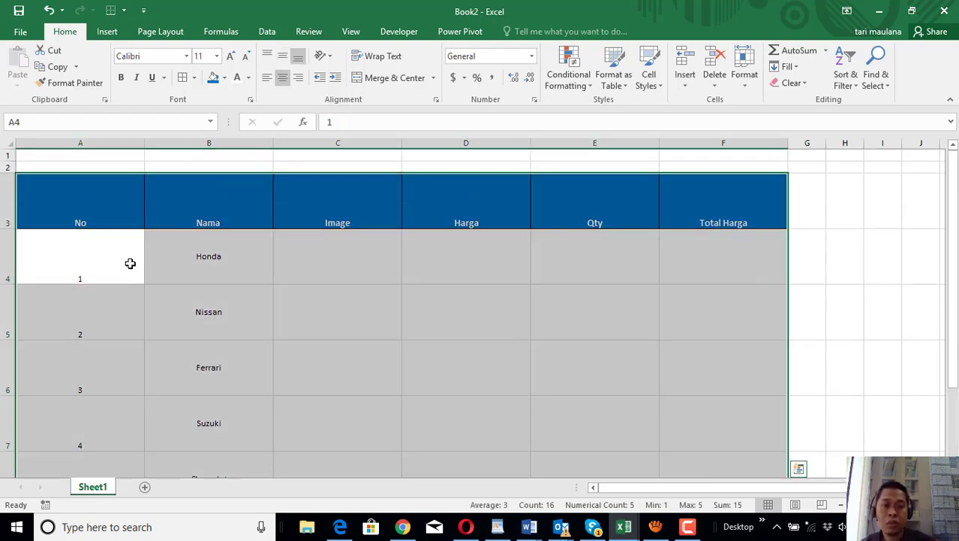
click(282, 57)
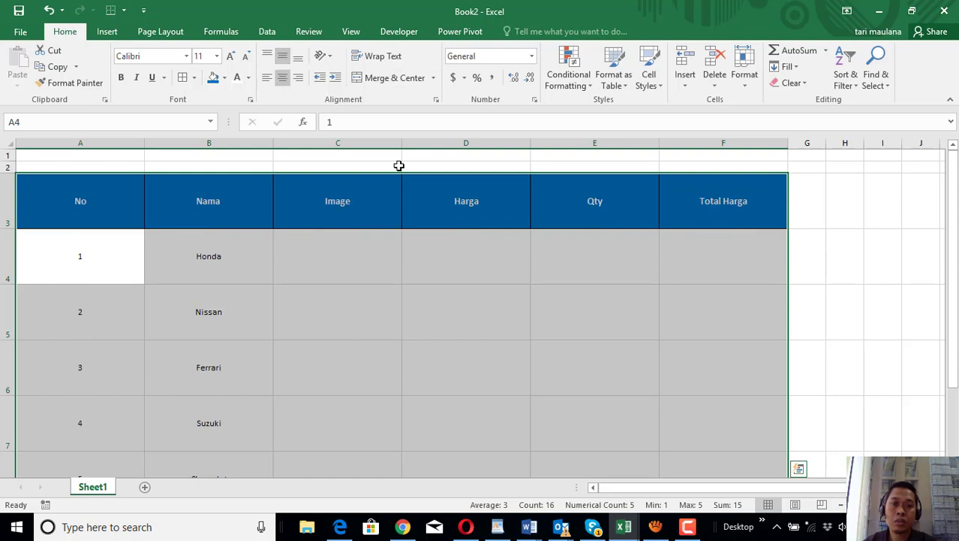
click(389, 347)
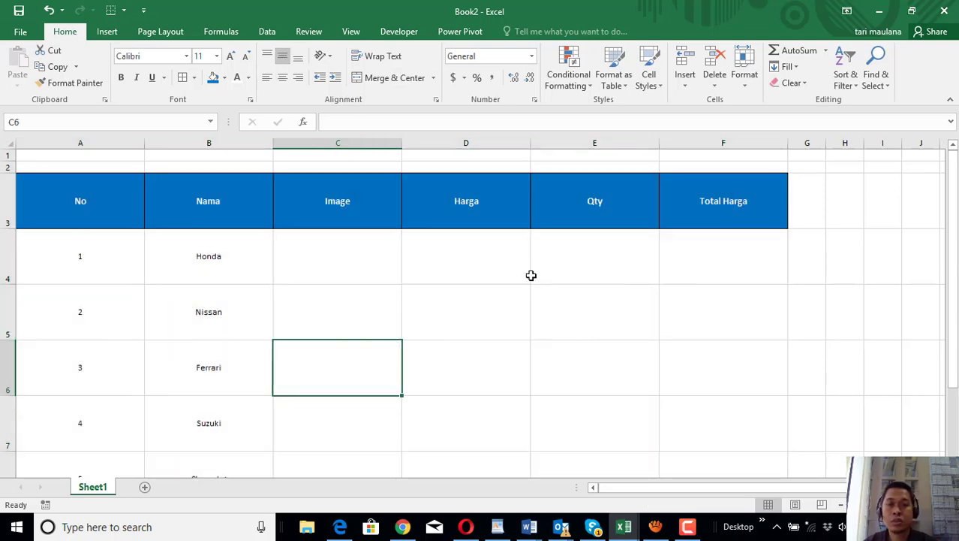
click(353, 254)
scroll(518, 294, down, 2)
scroll(451, 293, up, 2)
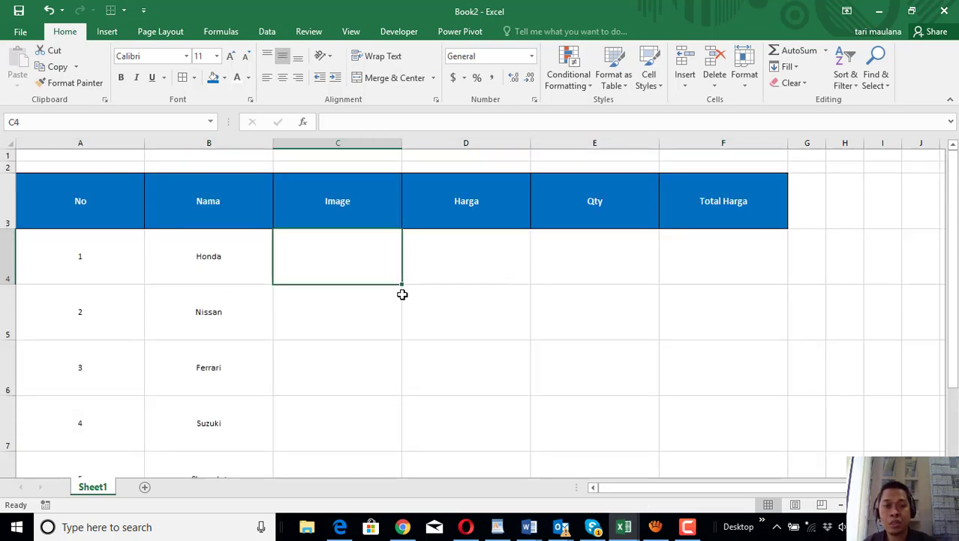
click(343, 319)
click(340, 263)
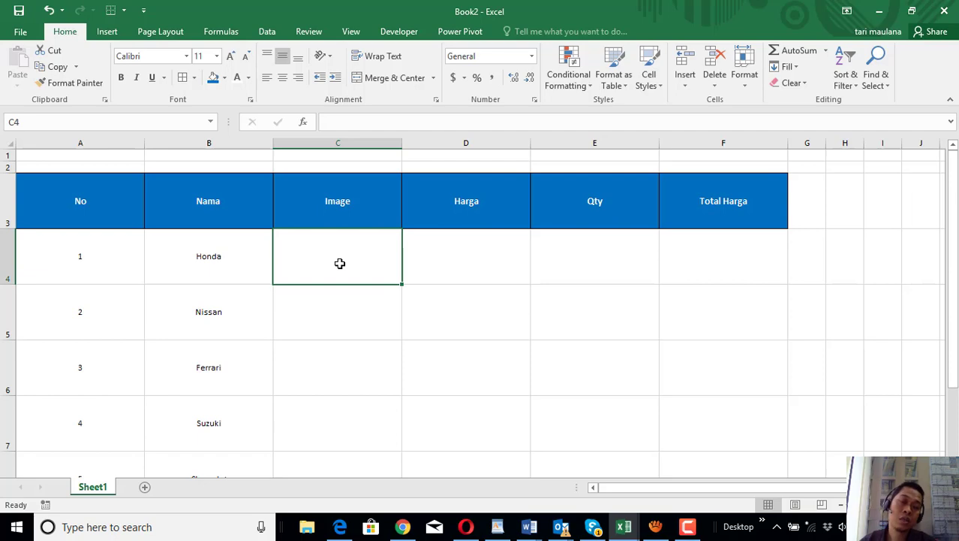
Step: Open the picture chooser and browse to the Downloads > kumpulan mobil mewah folder
click(107, 32)
click(157, 79)
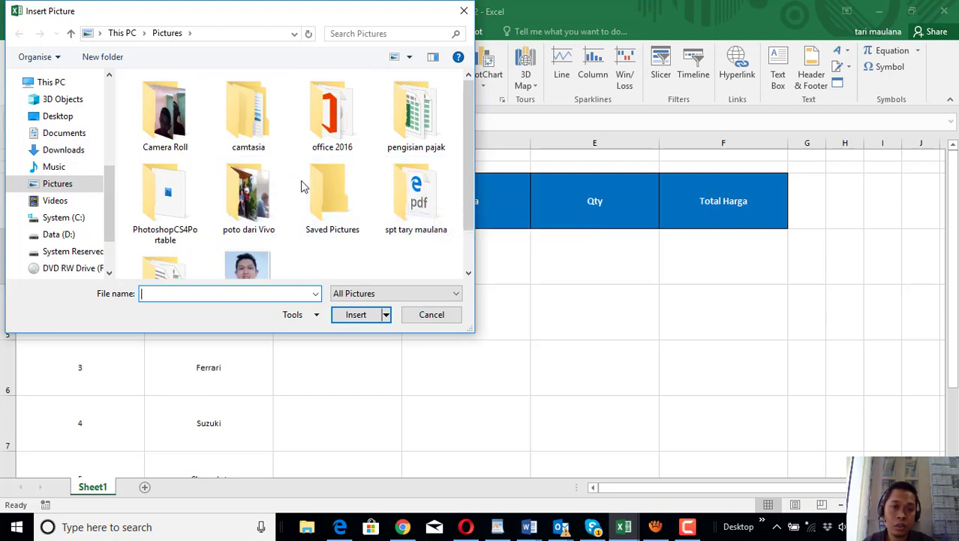
click(338, 187)
scroll(353, 187, down, 1)
scroll(355, 189, up, 1)
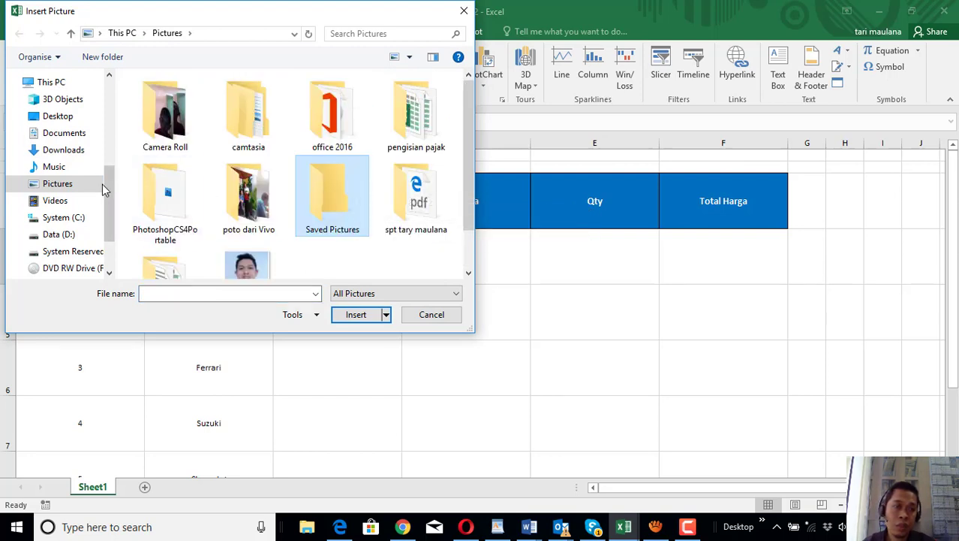
click(64, 149)
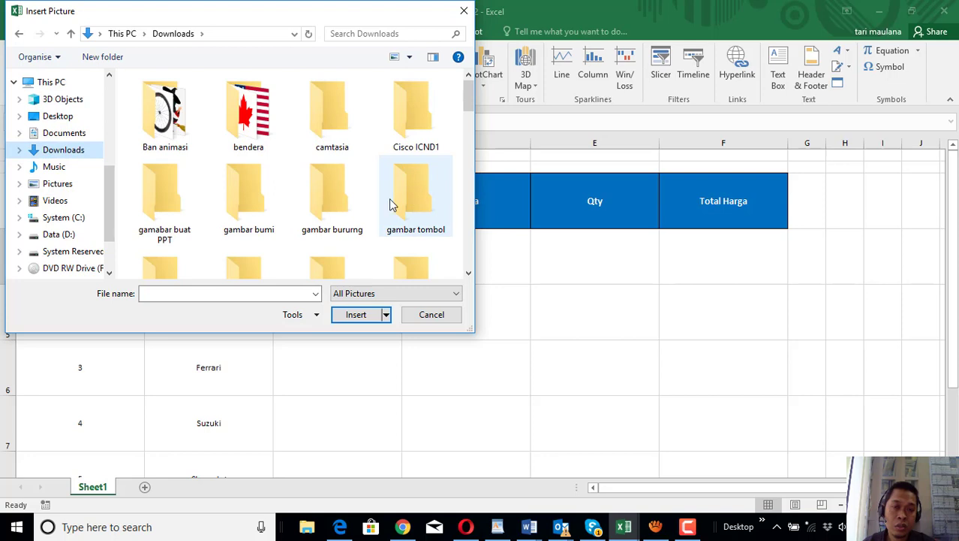
click(331, 196)
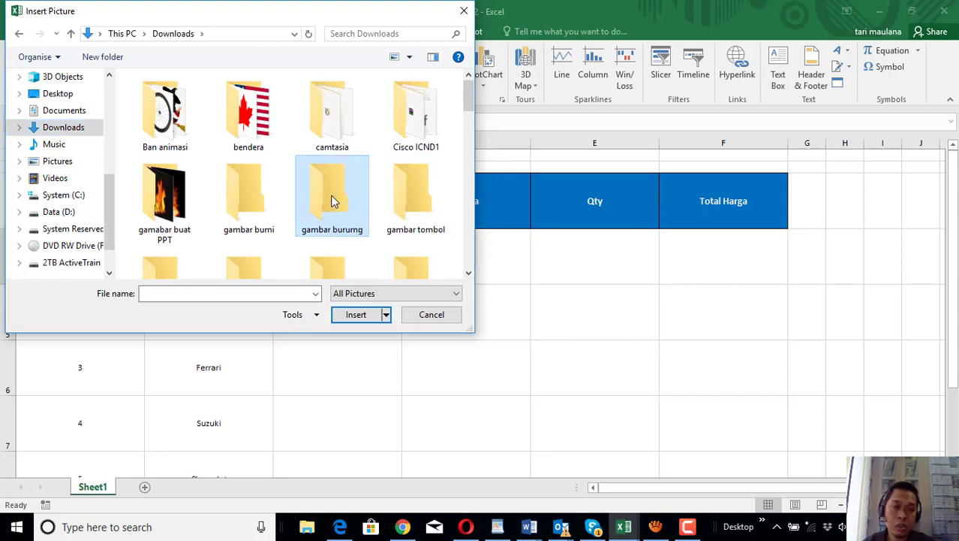
scroll(338, 196, down, 1)
double_click(332, 242)
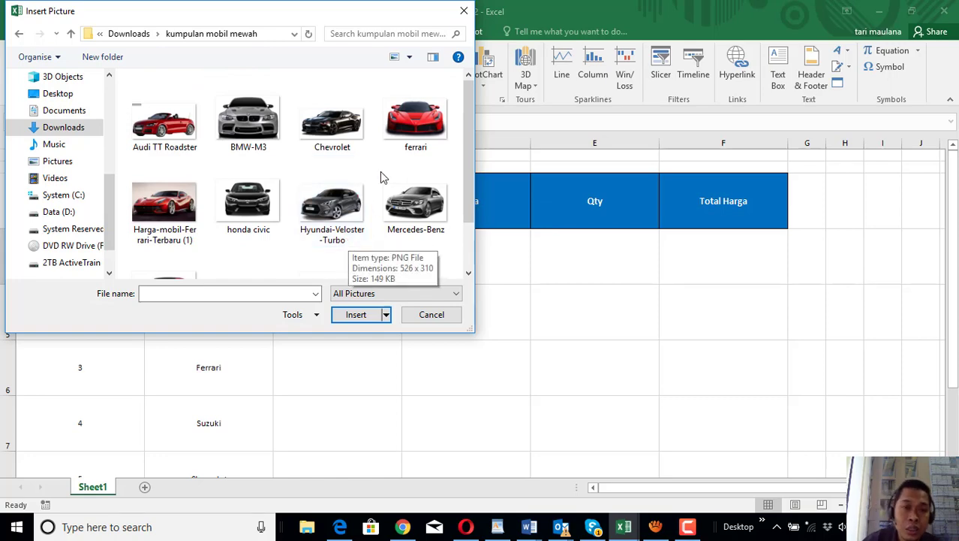
Step: Insert the honda civic image from that folder into the sheet
drag(272, 11, 461, 24)
drag(706, 7, 723, 12)
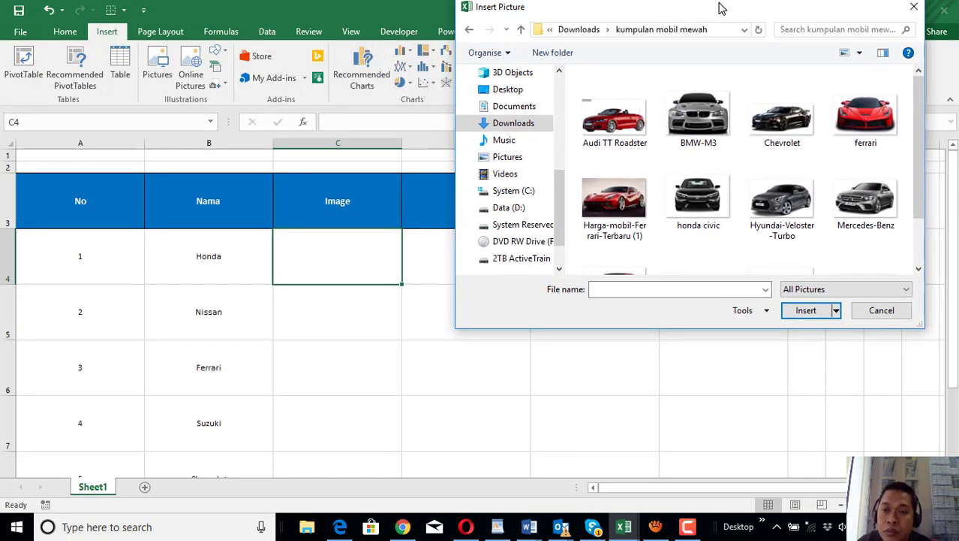
scroll(751, 188, down, 2)
scroll(756, 216, up, 1)
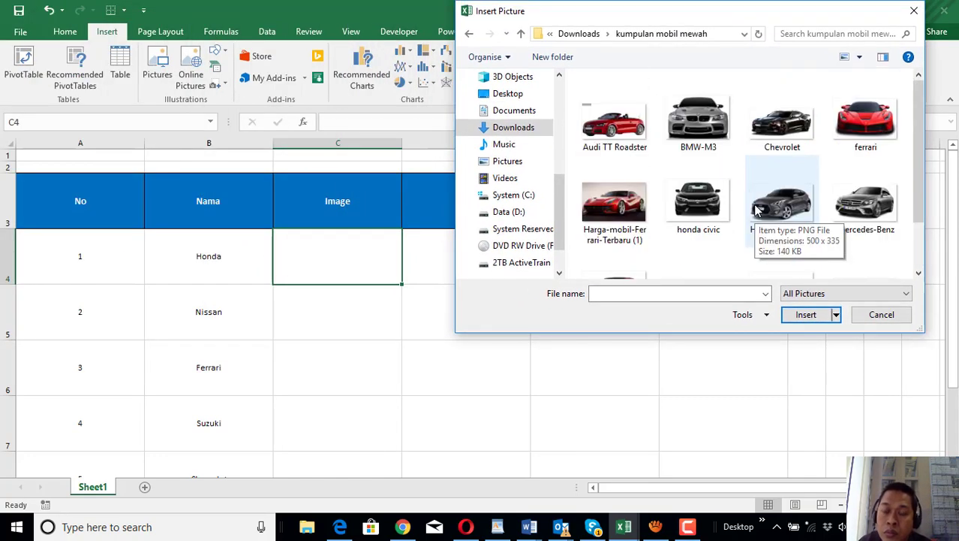
scroll(756, 211, down, 1)
scroll(756, 206, up, 1)
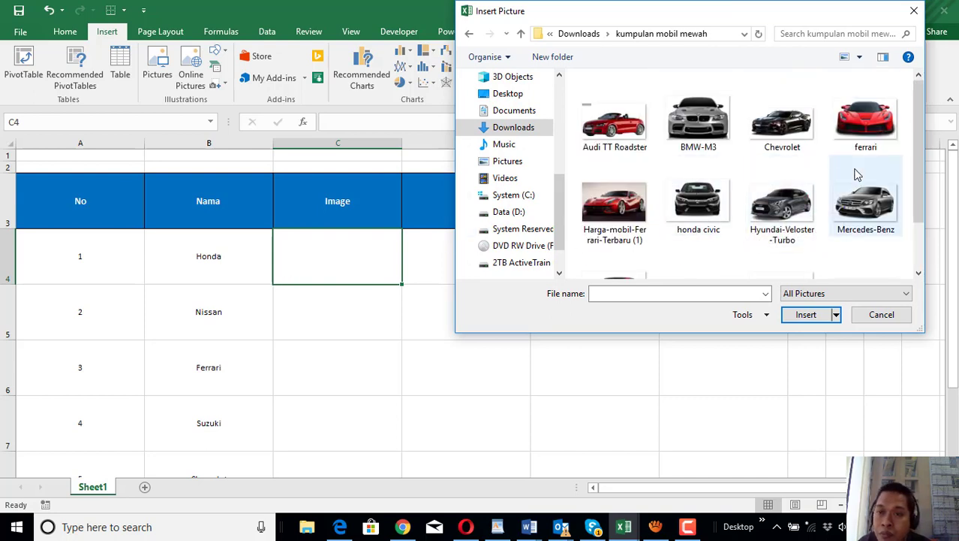
scroll(858, 175, down, 1)
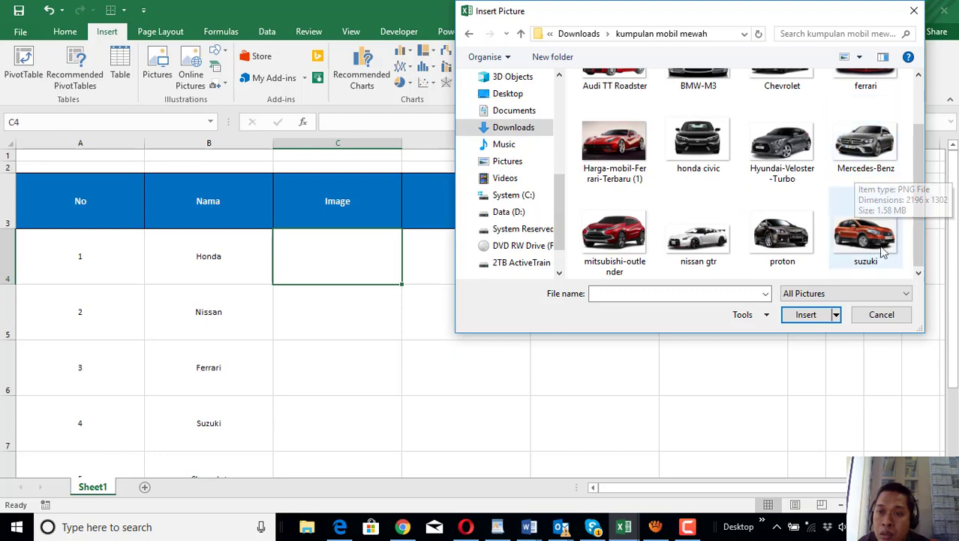
click(698, 145)
click(806, 314)
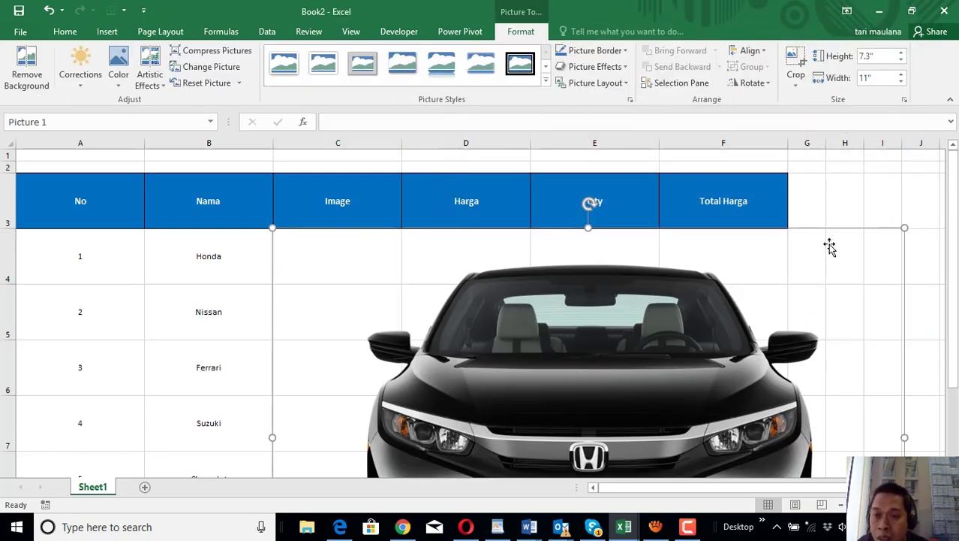
Step: Delete the stray Honda Civic picture and select cell C4
key(Delete)
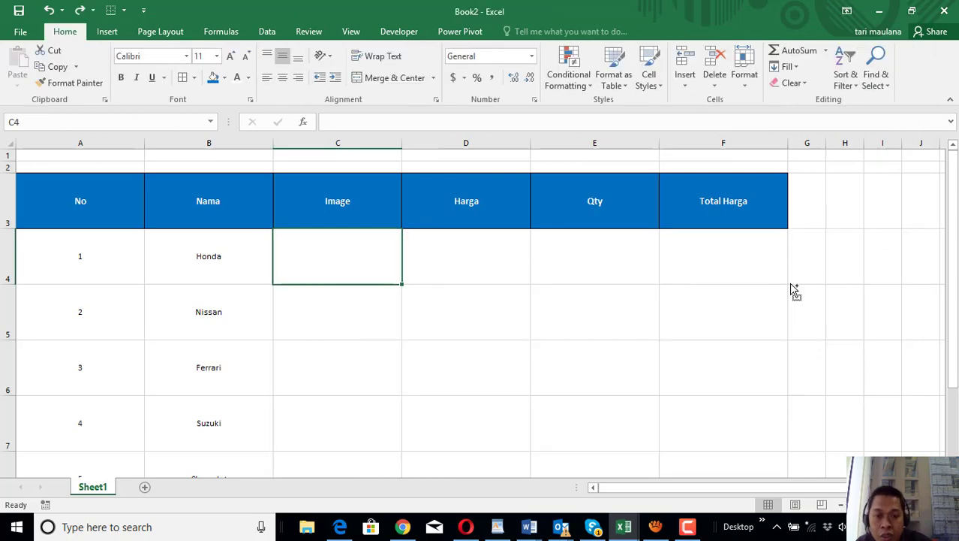
click(364, 321)
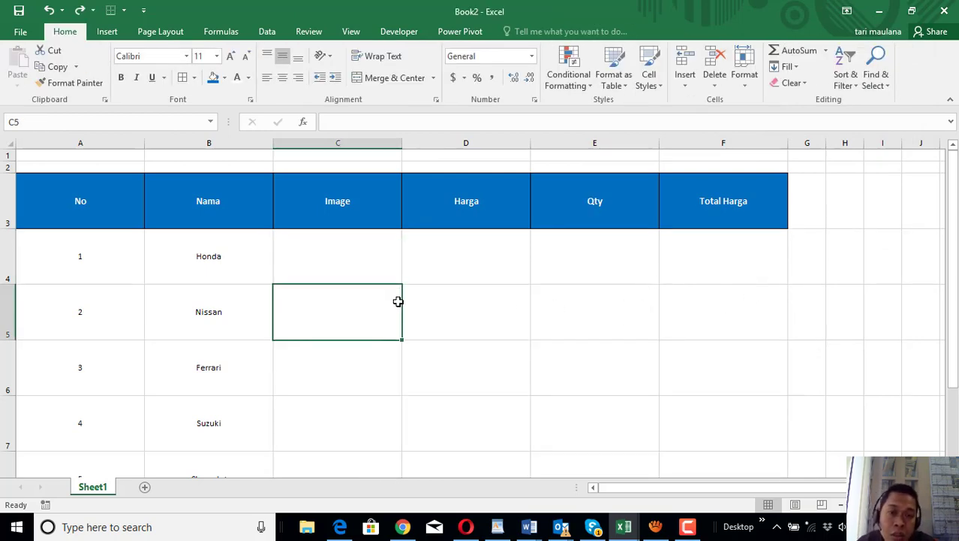
scroll(383, 289, down, 1)
scroll(361, 266, up, 1)
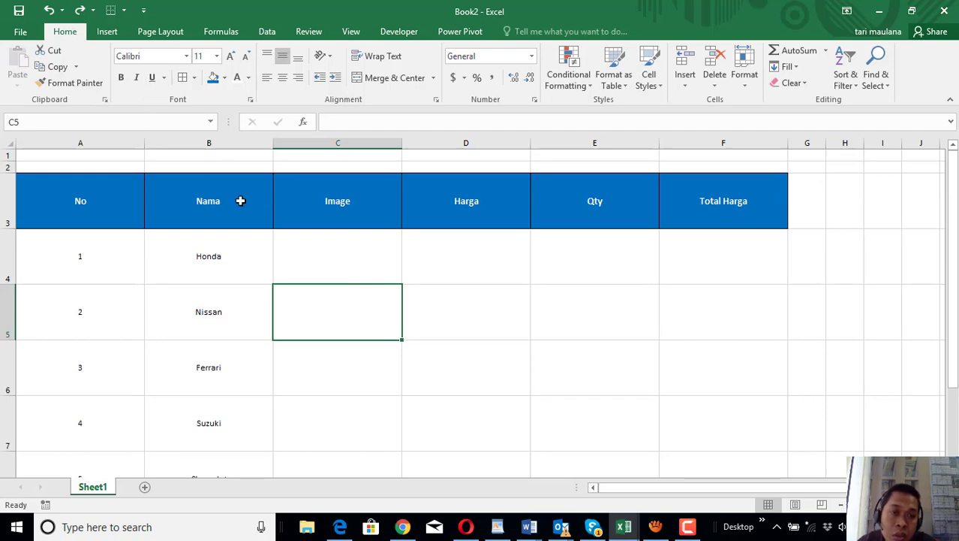
click(296, 252)
Step: Insert the honda civic, nissan gtr, ferrari, suzuki and Chevrolet pictures together
click(107, 31)
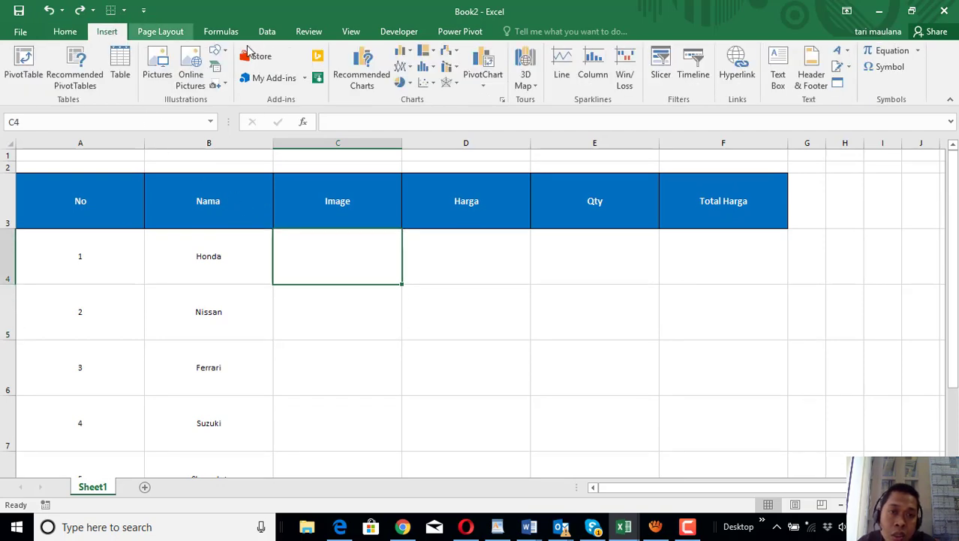
click(157, 75)
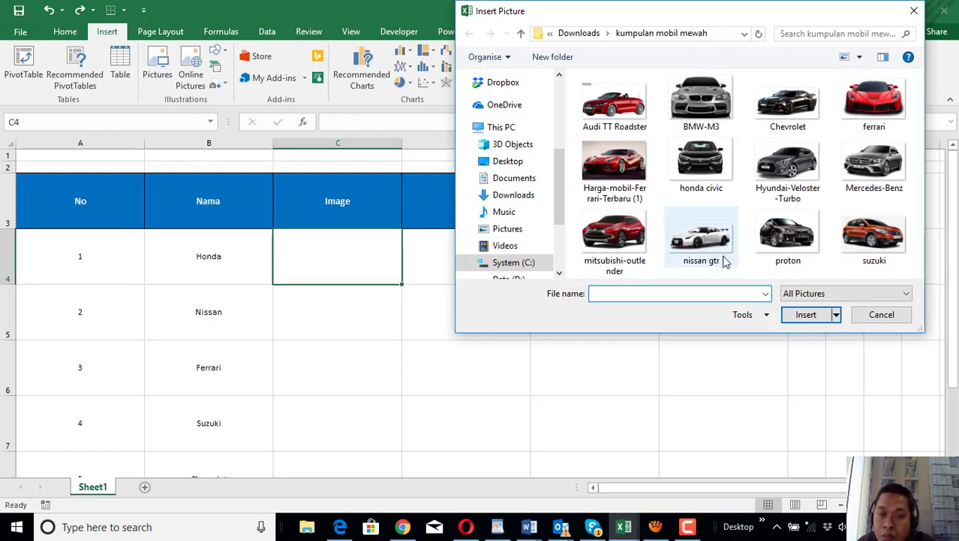
click(696, 165)
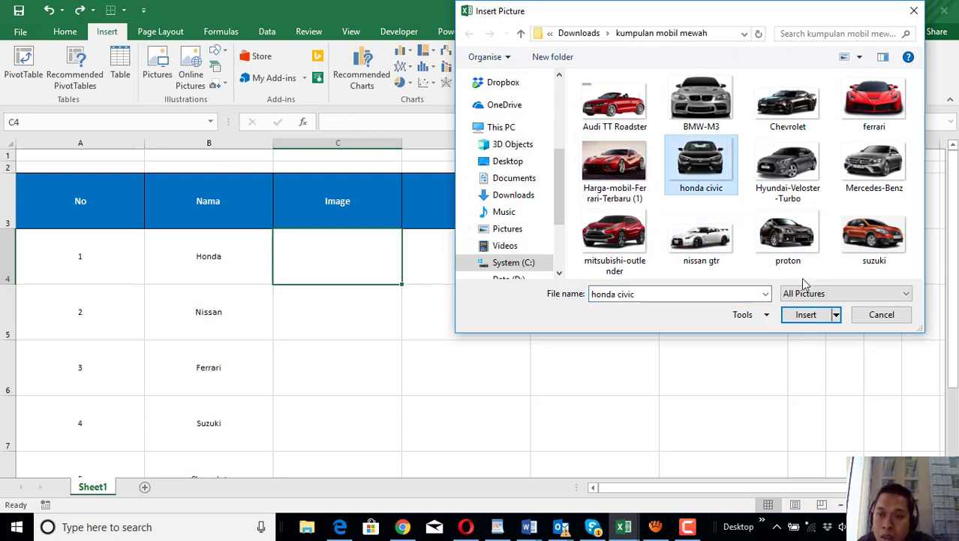
ctrl+click(704, 244)
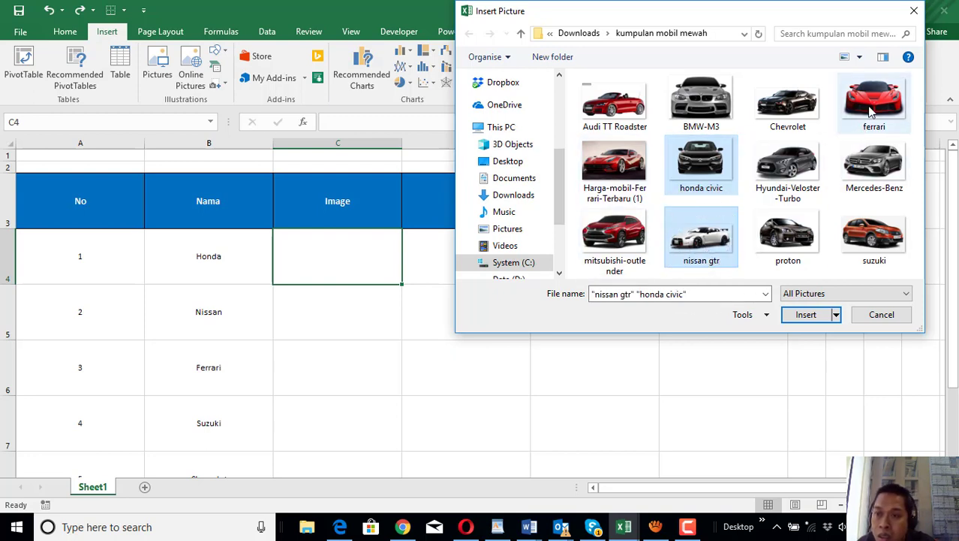
ctrl+click(873, 106)
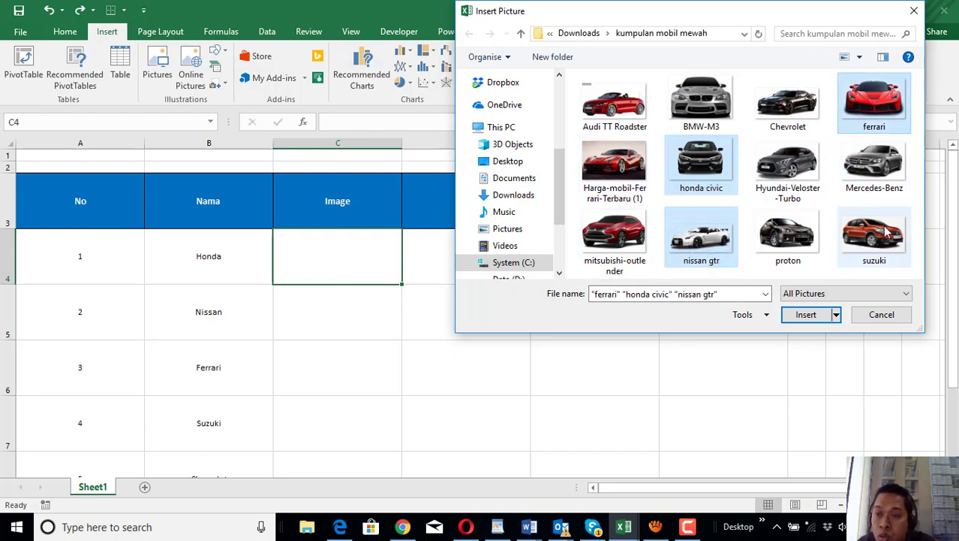
ctrl+click(867, 247)
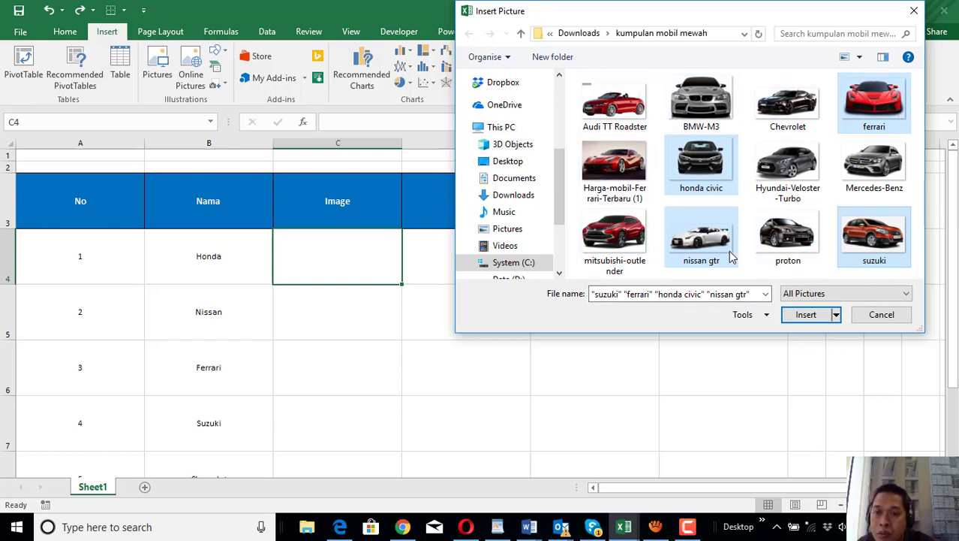
ctrl+click(789, 116)
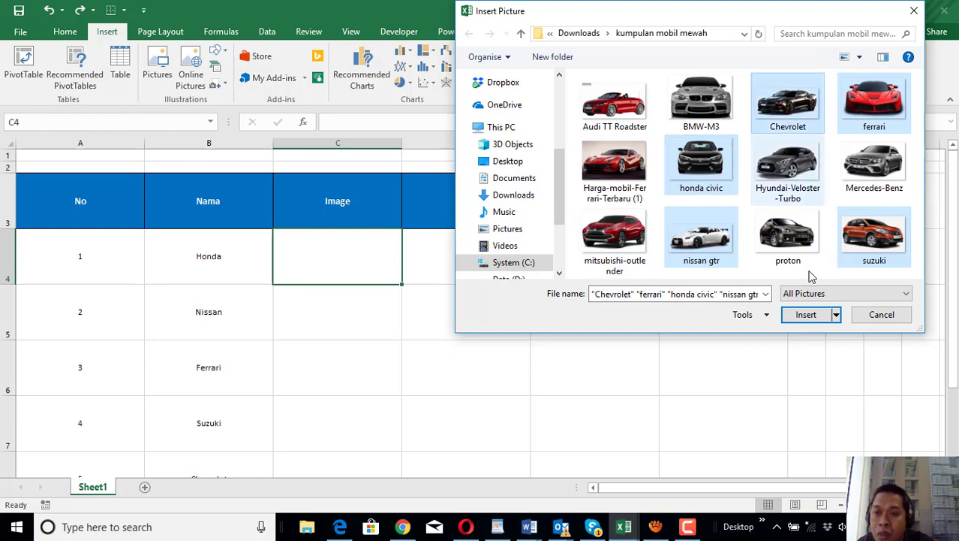
click(803, 315)
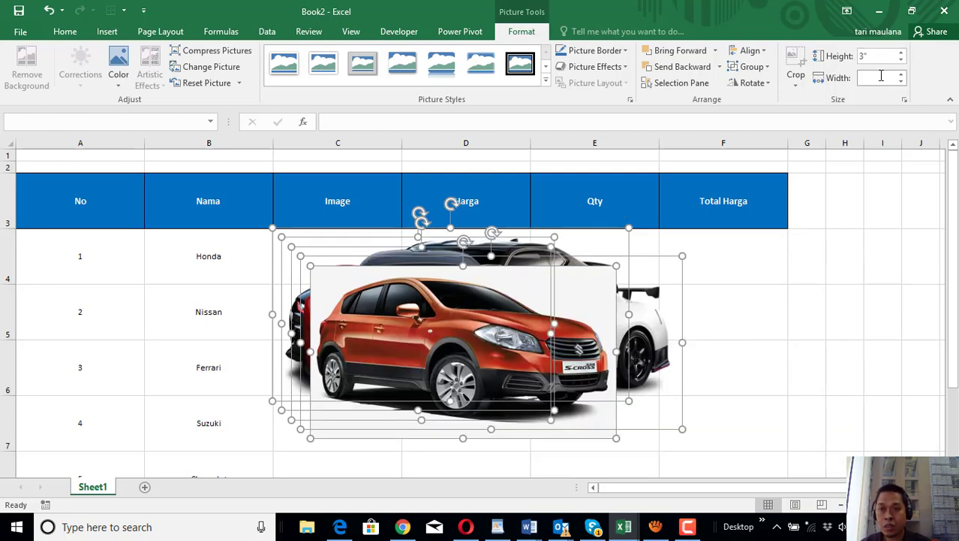
Step: Shrink all the car pictures to 1 inch tall using the Size group boxes, then deselect them
click(881, 77)
text(3)
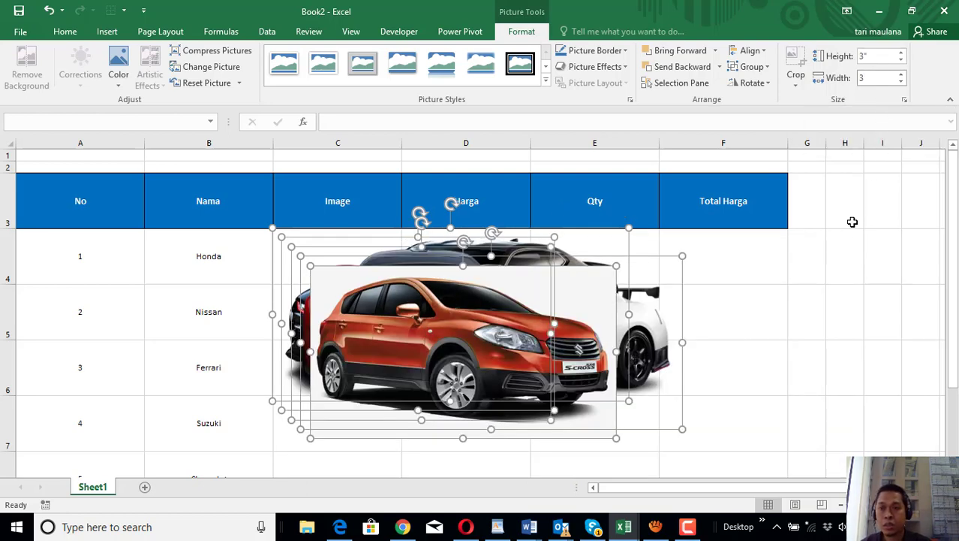
click(880, 57)
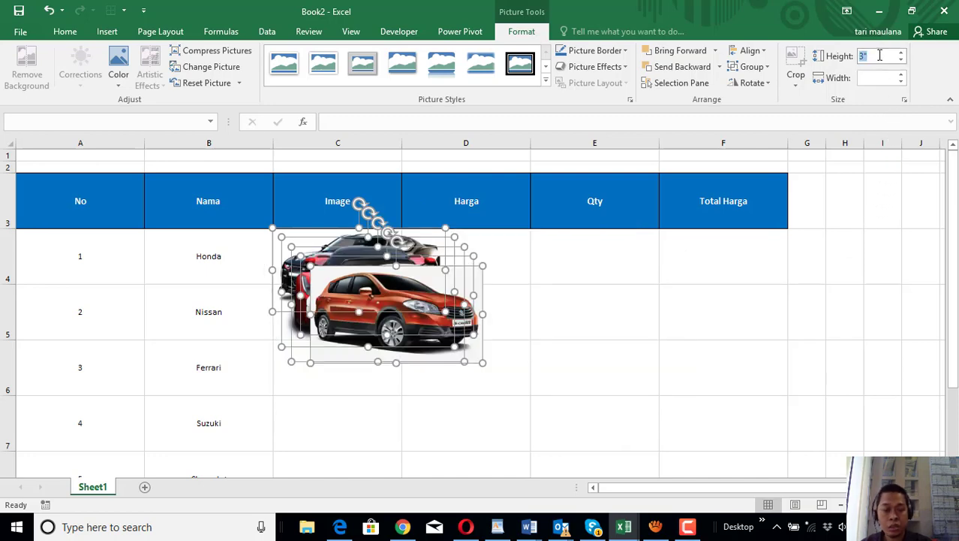
text(2)
click(878, 76)
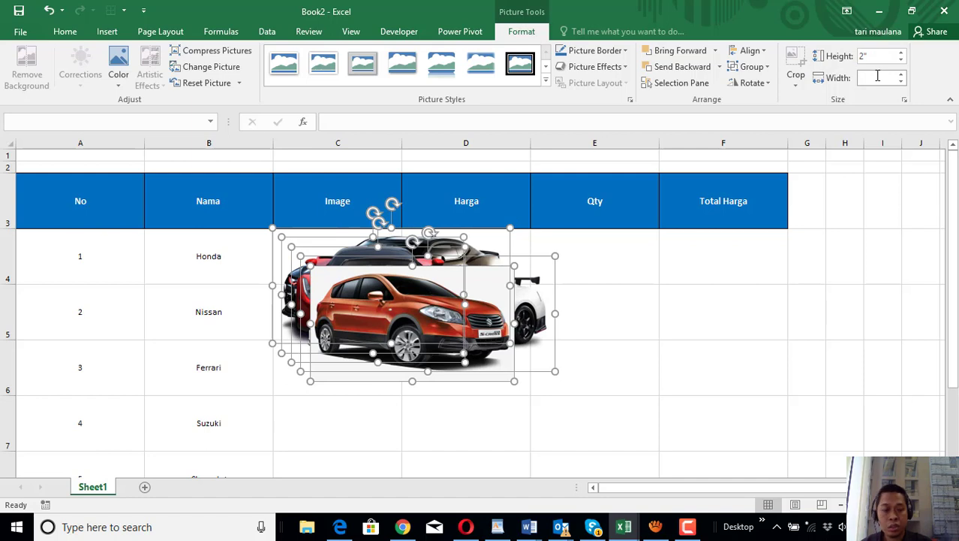
text(2)
click(880, 56)
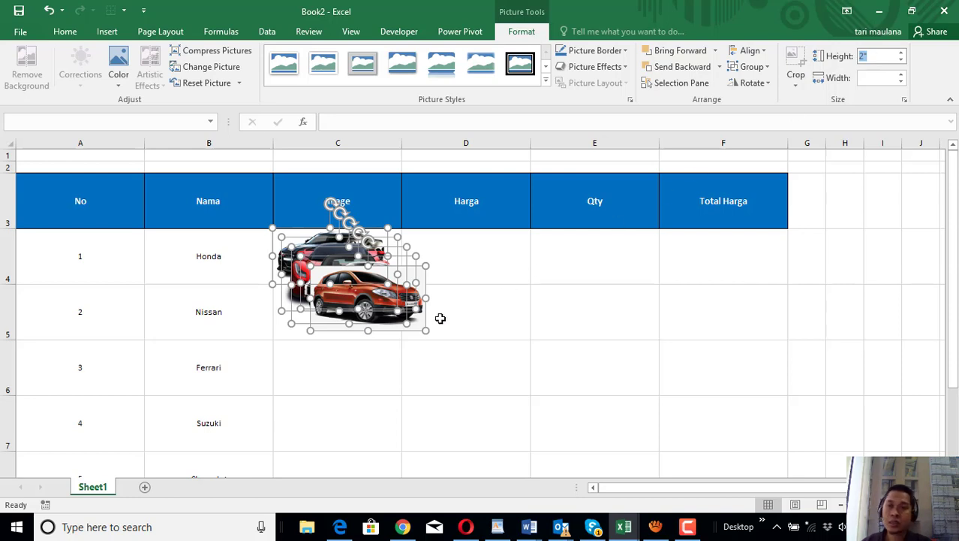
text(1)
click(881, 78)
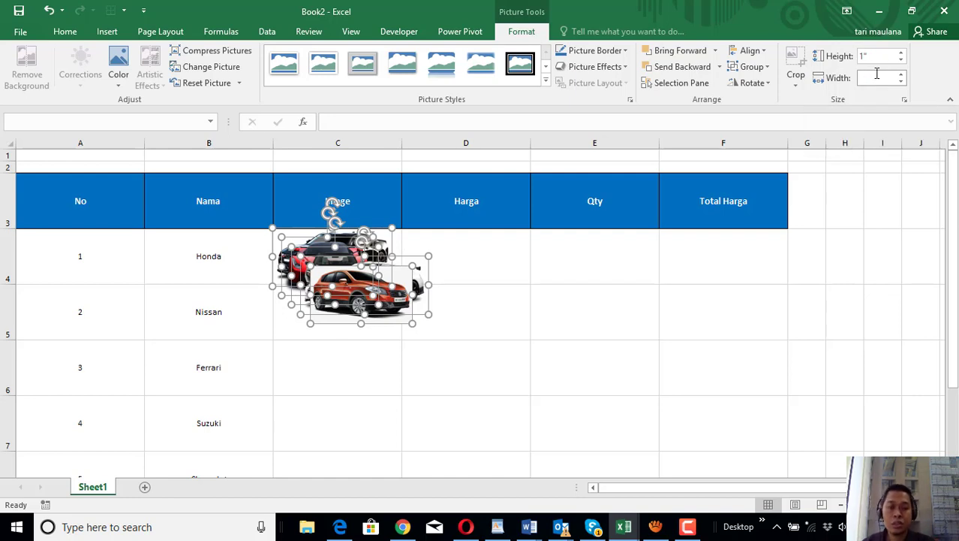
text(1)
key(Return)
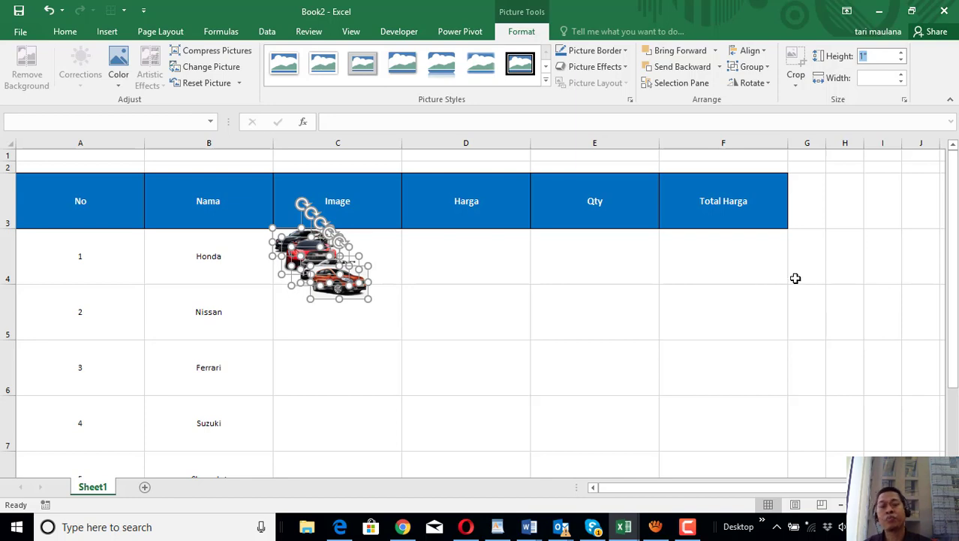
key(Escape)
key(Escape)
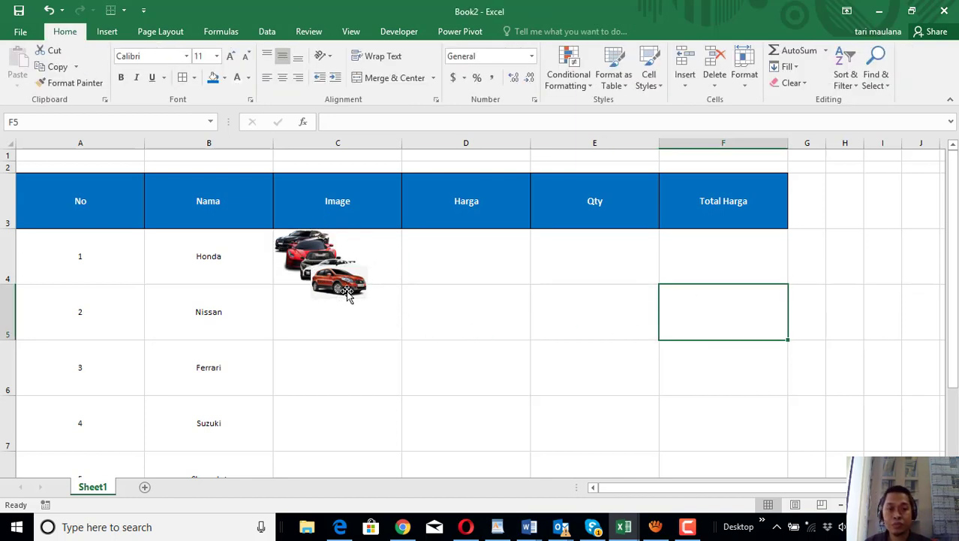
Step: Move the Suzuki picture over column E and enlarge it to 3.11" by 5.51"
click(343, 285)
mouse_move(344, 285)
mouse_down()
mouse_move(591, 283)
mouse_move(772, 385)
mouse_up()
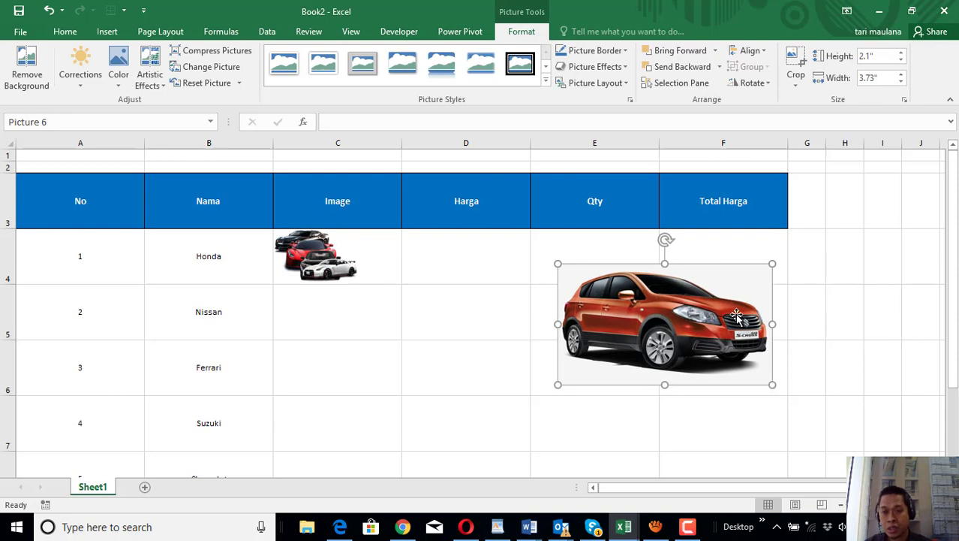
drag(775, 388, 853, 442)
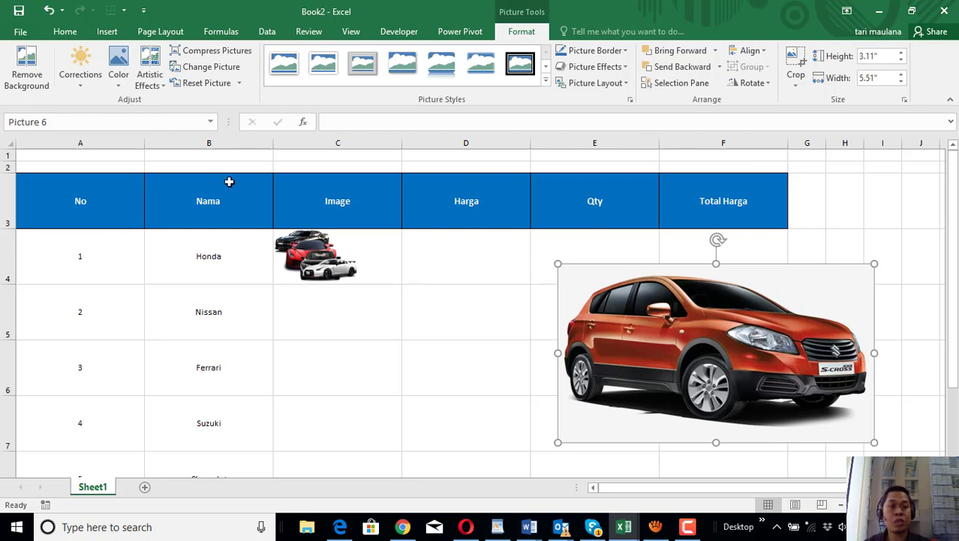
Step: Remove the Suzuki picture's background, widening the kept area to cover the whole car
click(30, 93)
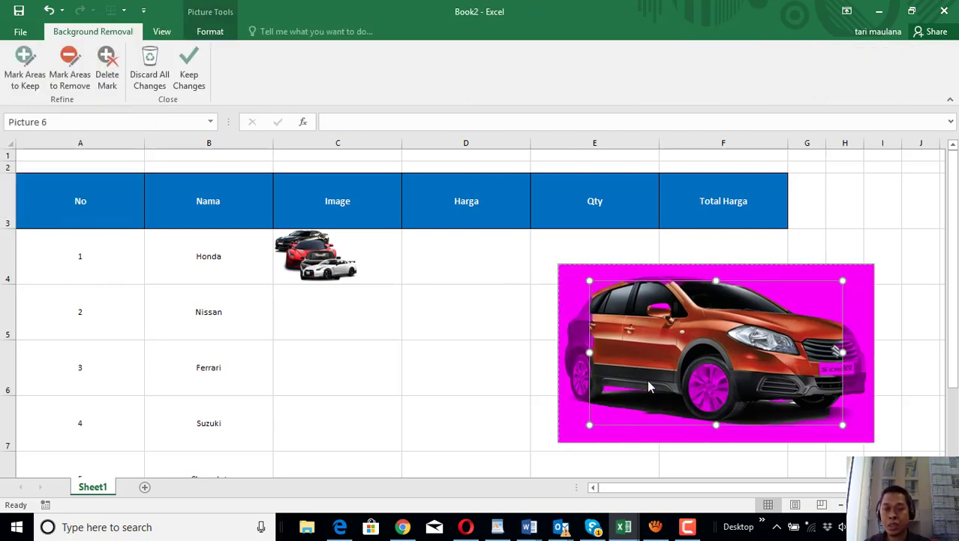
drag(590, 351, 561, 351)
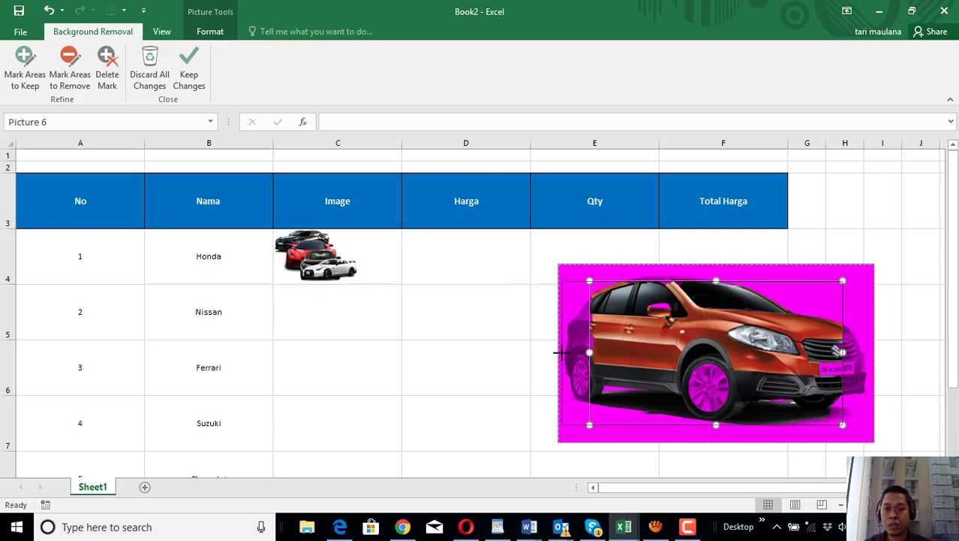
drag(841, 350, 869, 351)
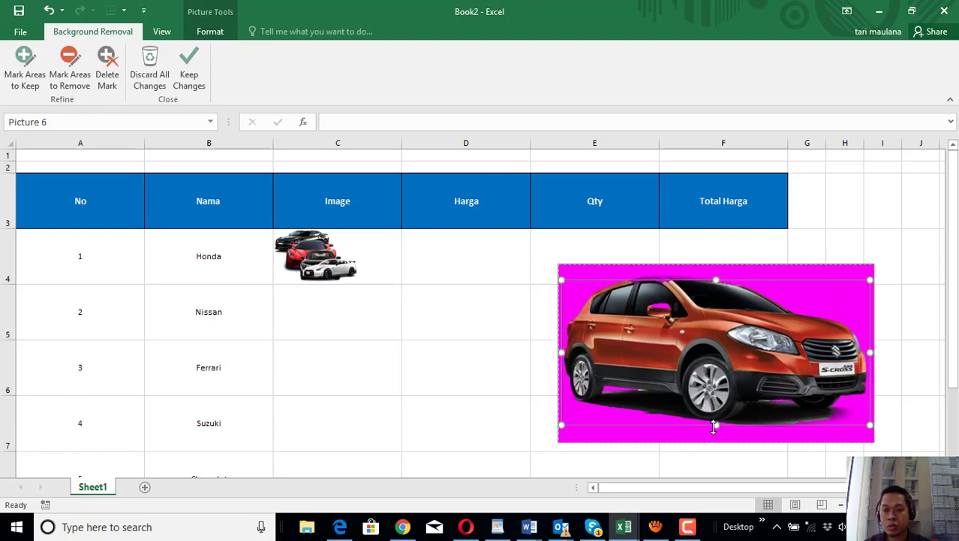
drag(717, 426, 719, 441)
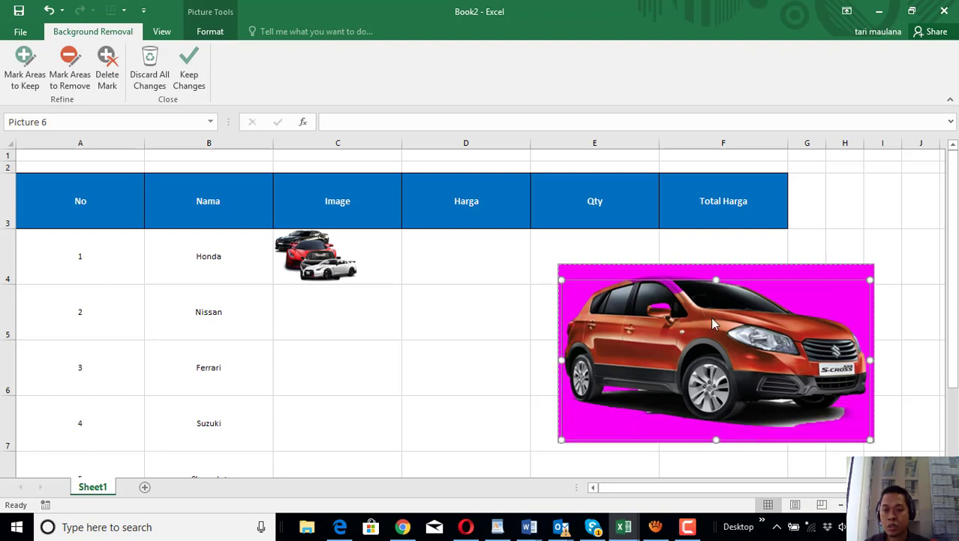
drag(717, 279, 718, 267)
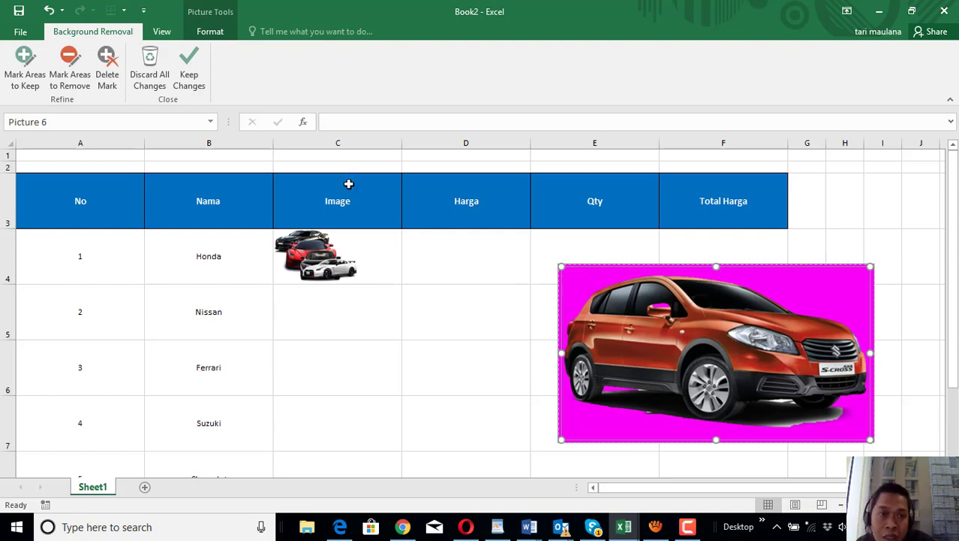
click(192, 81)
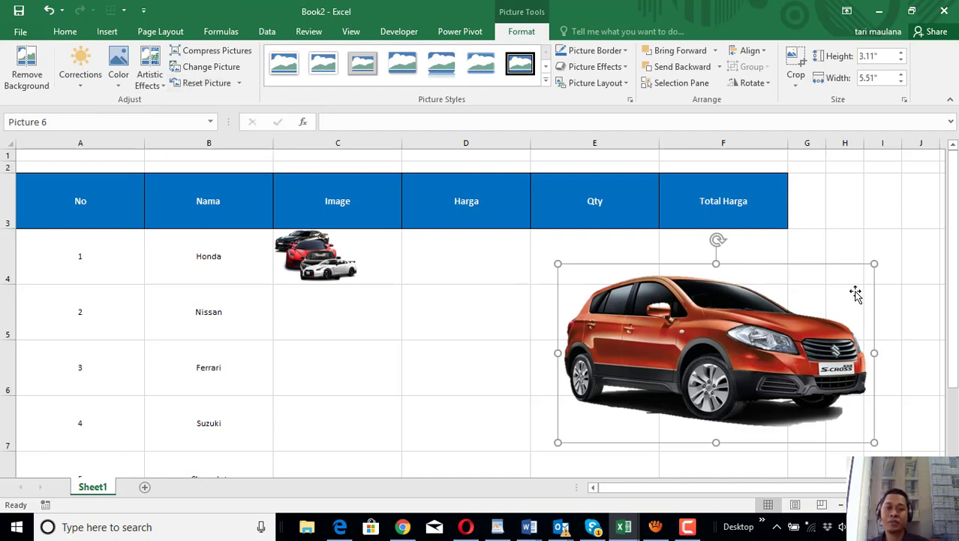
Step: Shrink the Suzuki picture and pull the white, dark and Ferrari pictures off the stack
drag(873, 264, 576, 396)
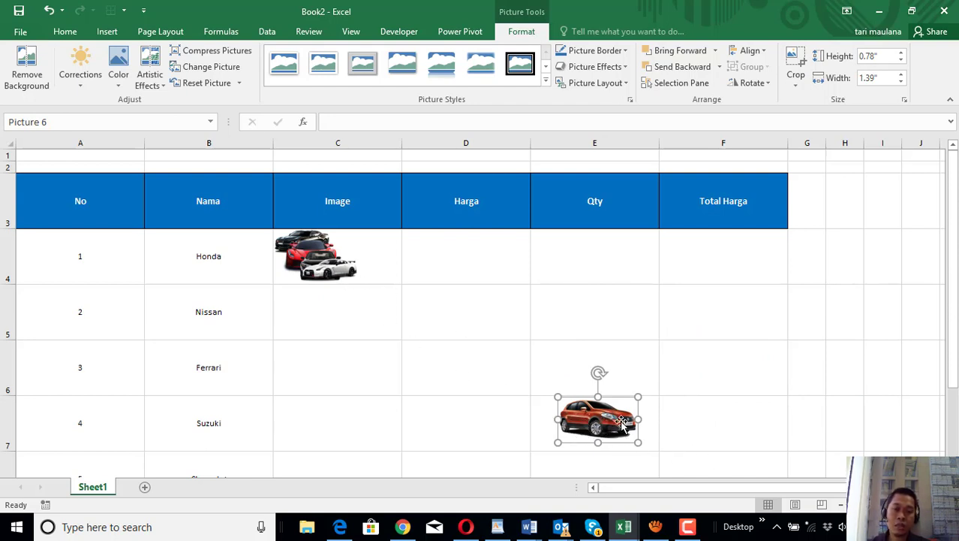
drag(352, 282, 679, 275)
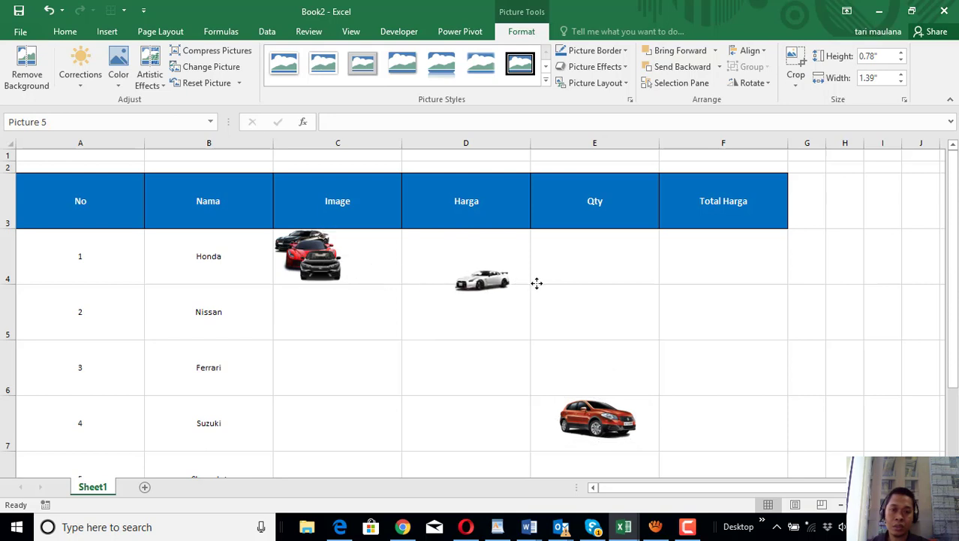
drag(331, 265, 758, 331)
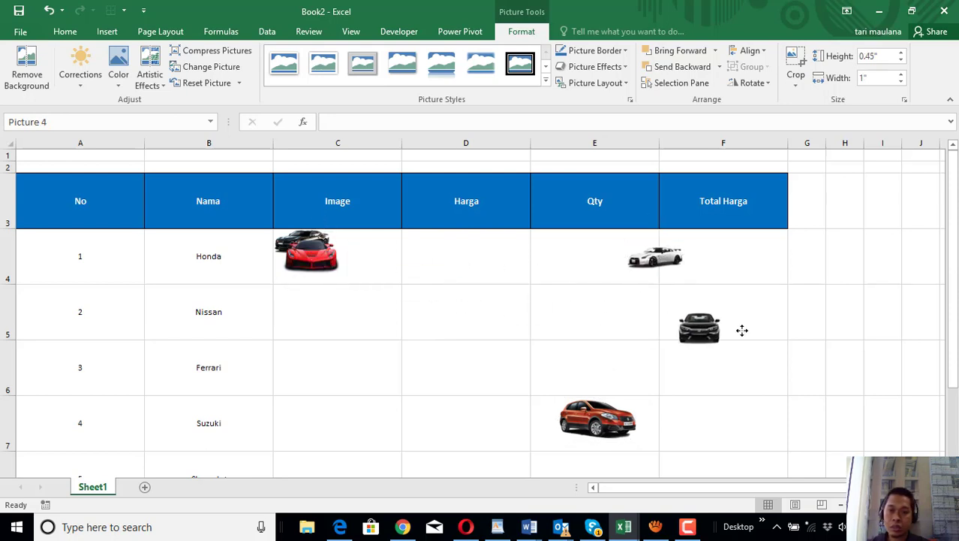
mouse_move(345, 263)
mouse_down()
mouse_move(499, 293)
mouse_move(337, 368)
mouse_up()
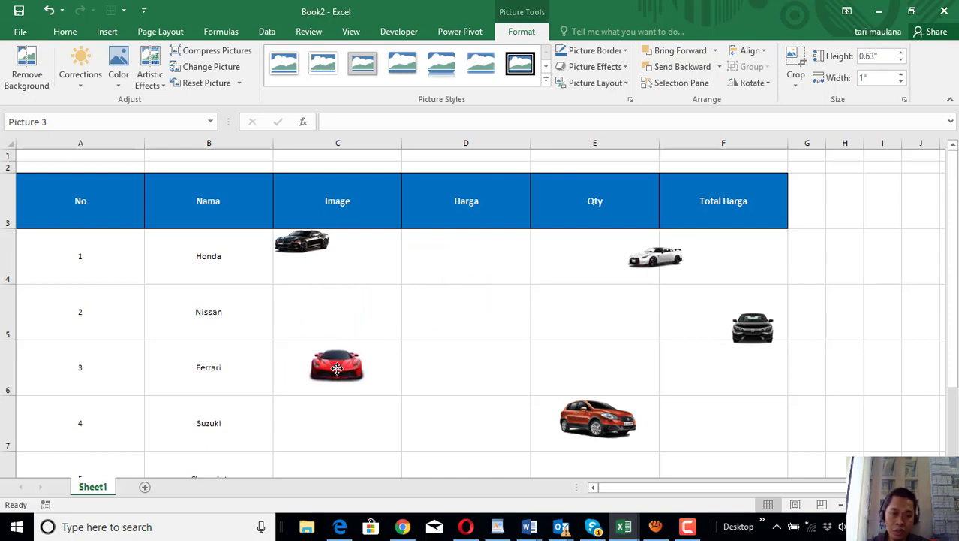
drag(338, 368, 333, 369)
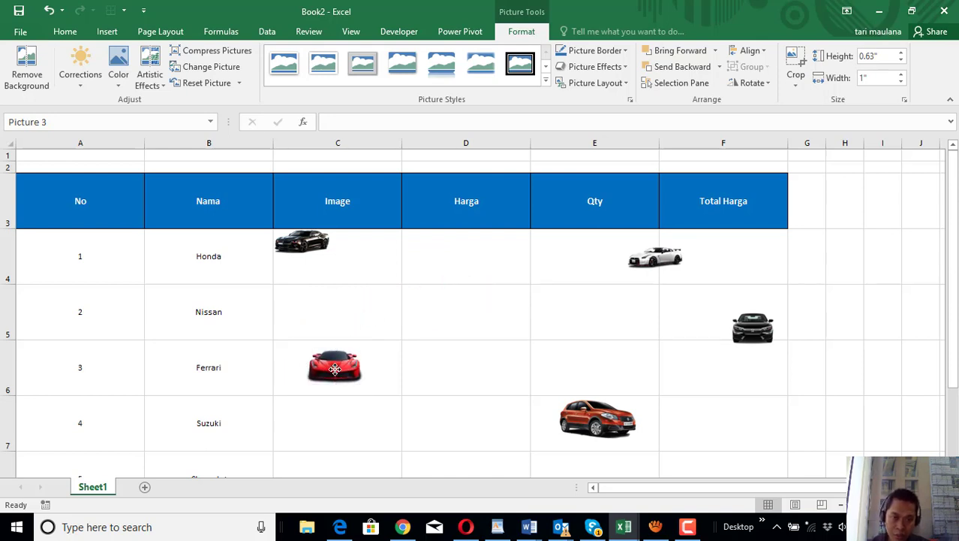
Step: Move the black car into the Chevrolet row and the Honda picture into C4, enlarging it slightly
click(315, 255)
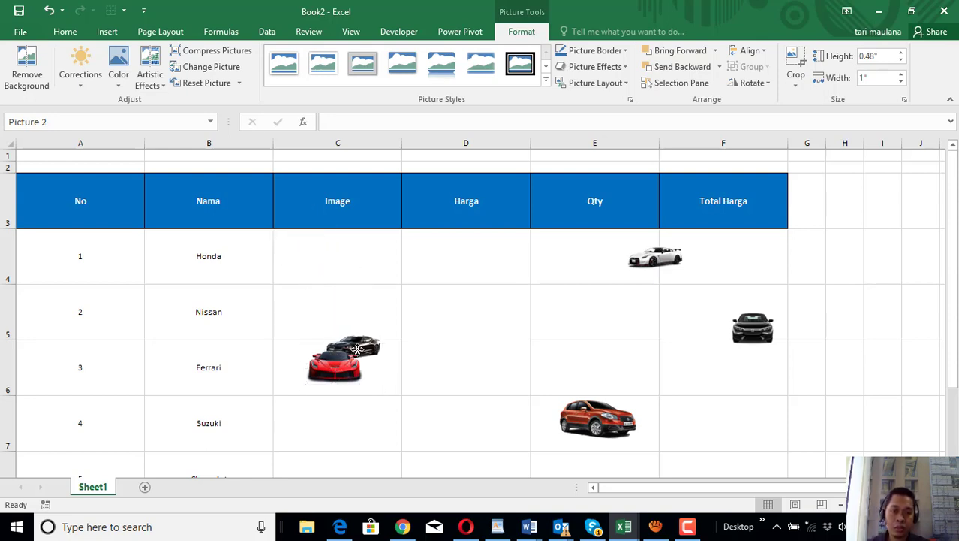
drag(314, 255, 449, 323)
scroll(520, 341, down, 1)
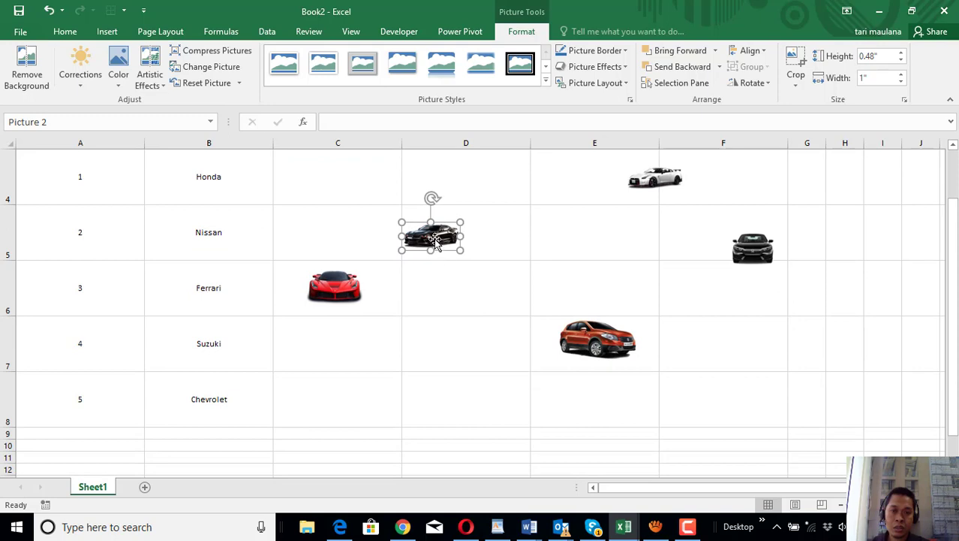
mouse_move(434, 237)
mouse_down()
mouse_move(335, 394)
mouse_move(367, 412)
mouse_move(343, 402)
mouse_up()
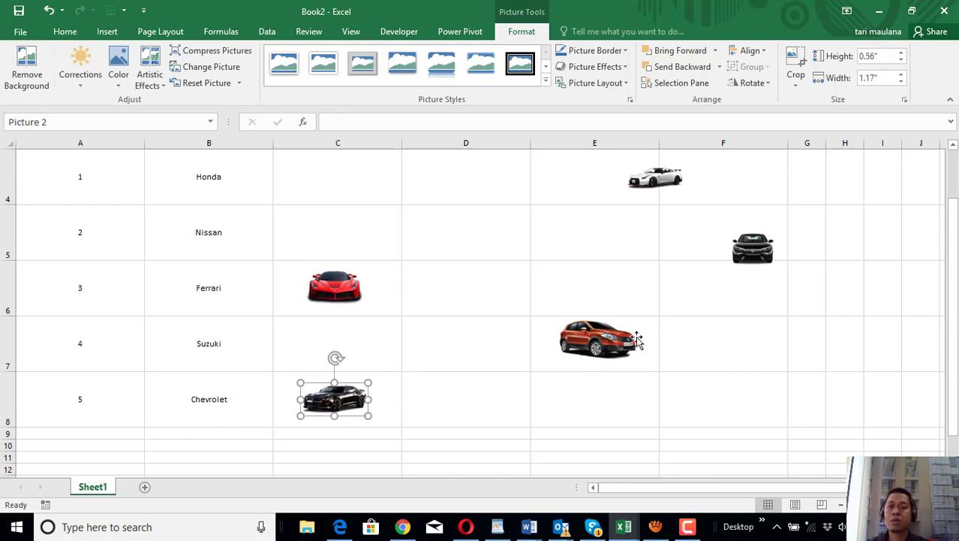
scroll(692, 367, up, 1)
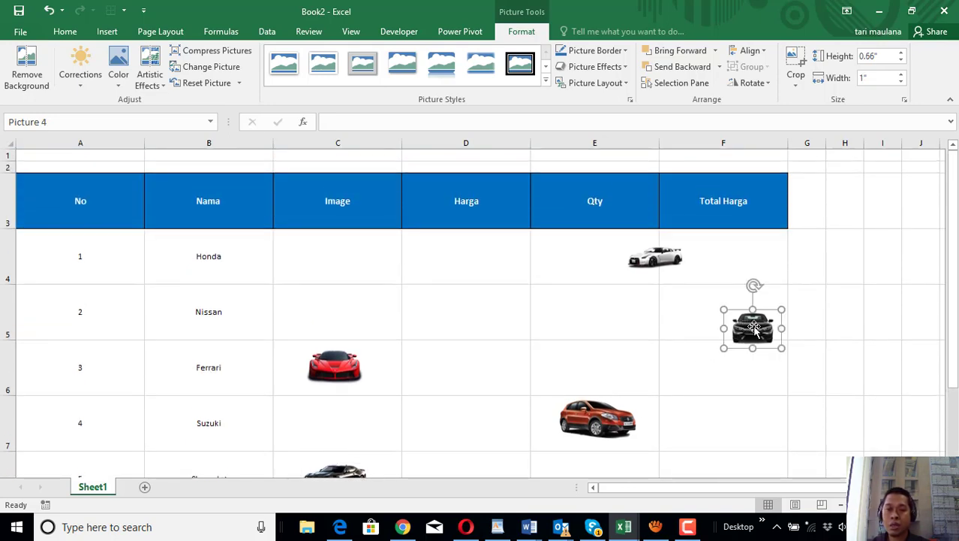
drag(752, 327, 337, 250)
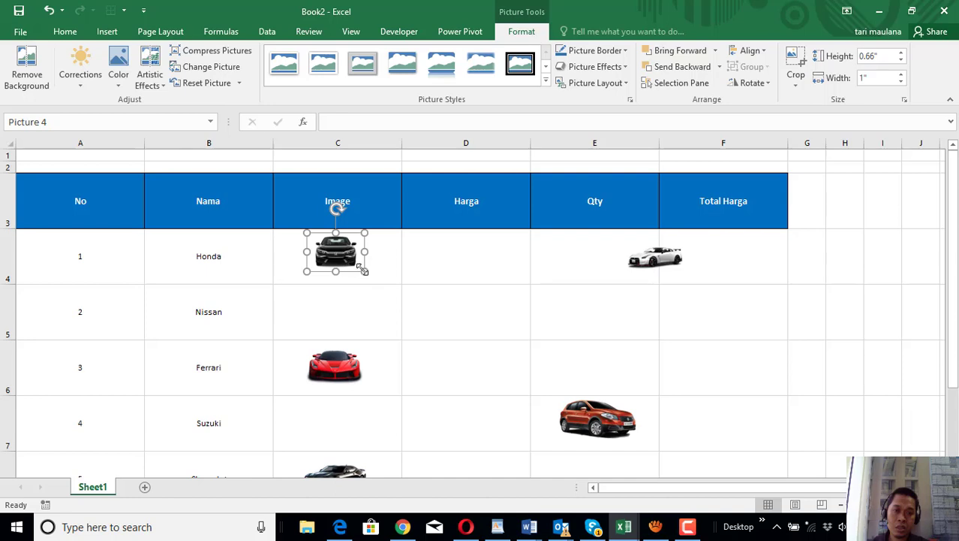
drag(365, 271, 370, 275)
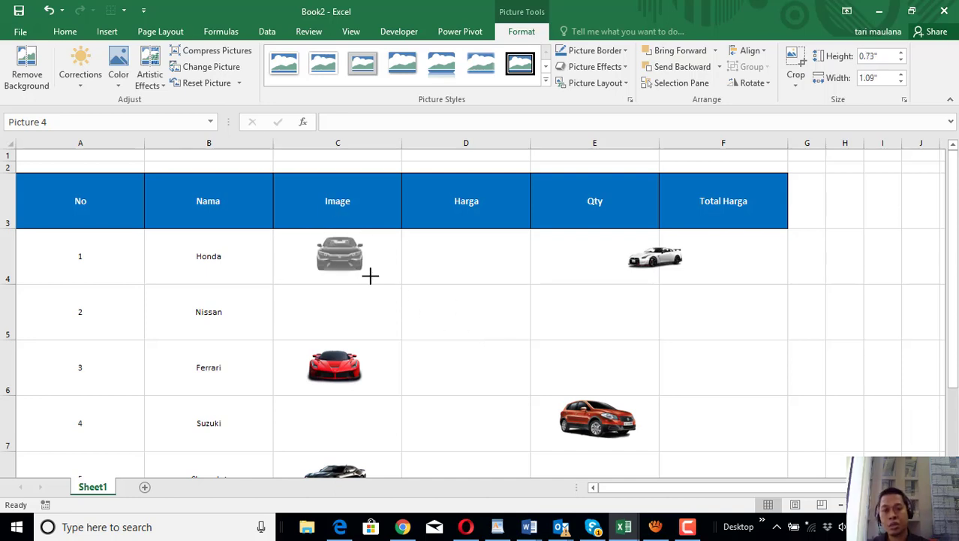
drag(369, 275, 374, 278)
Step: Move the white Nissan picture into C5 and enlarge the Honda picture to 0.88" by 1.33" in C4
click(453, 325)
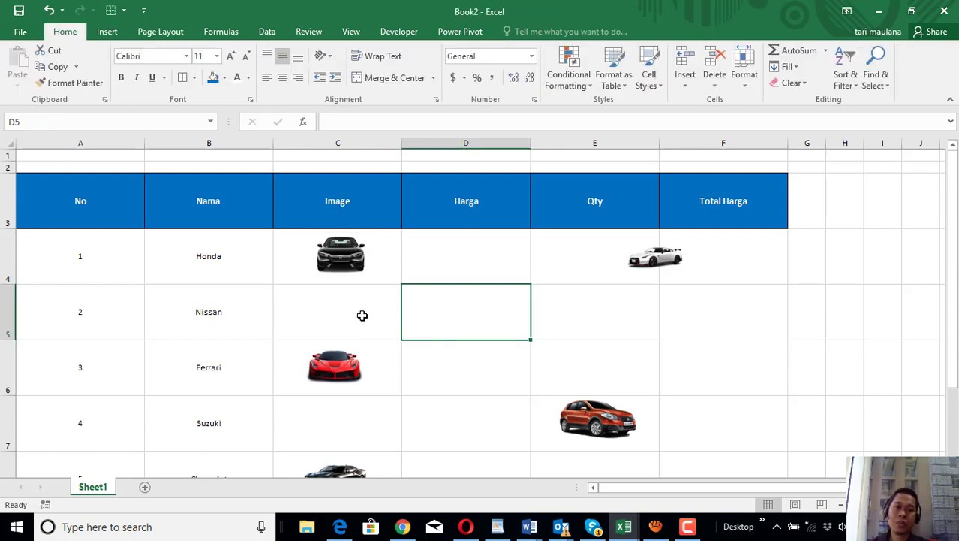
click(338, 256)
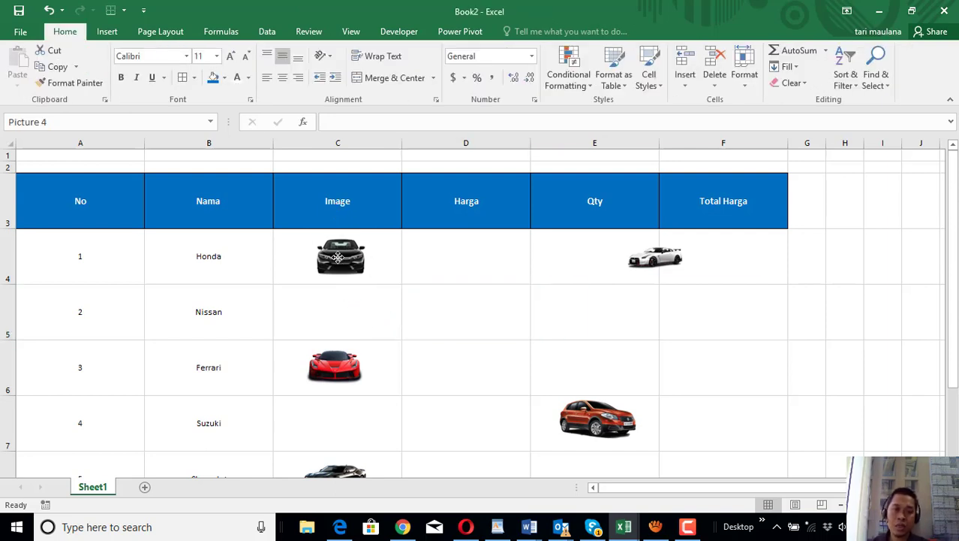
click(655, 260)
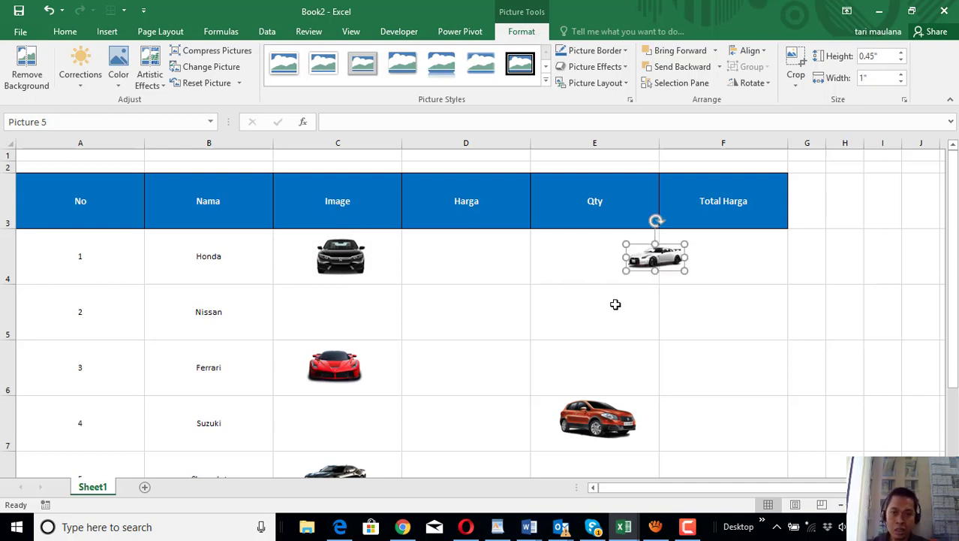
mouse_move(664, 261)
mouse_down()
mouse_move(334, 306)
mouse_move(385, 330)
mouse_move(345, 317)
mouse_up()
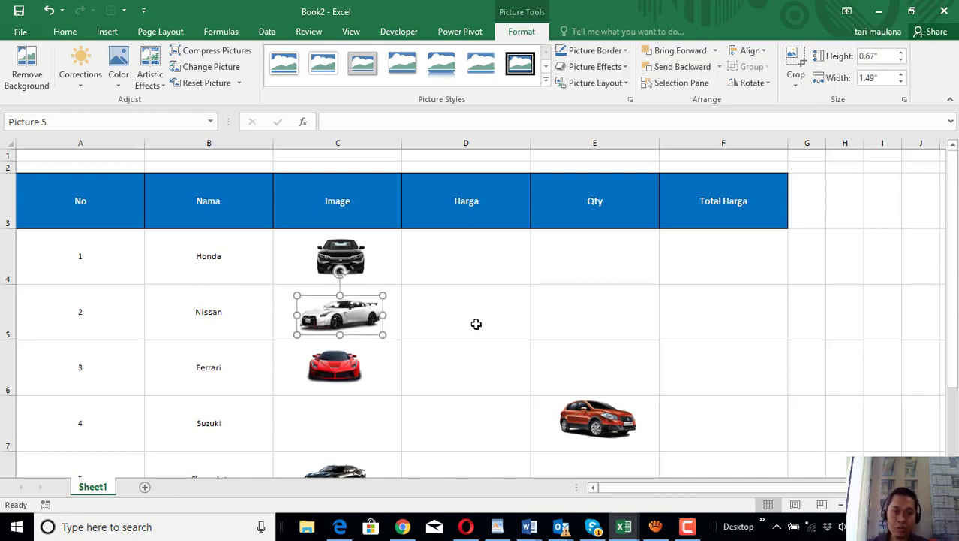
click(340, 264)
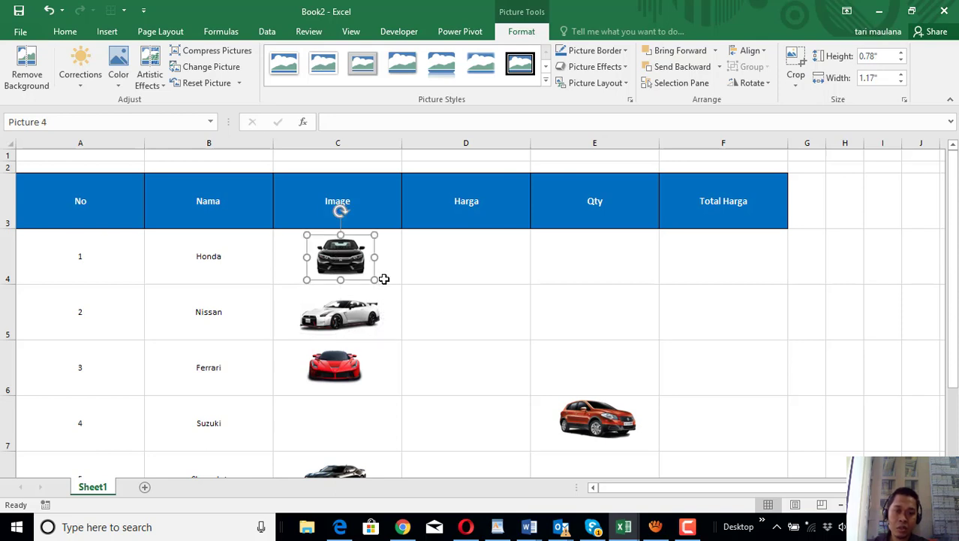
drag(374, 280, 385, 289)
drag(345, 261, 341, 262)
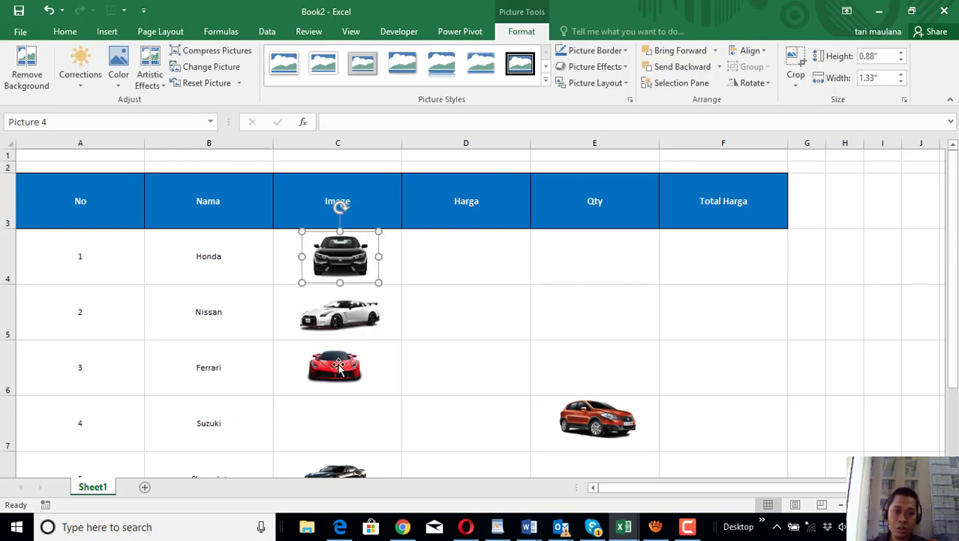
Step: Enlarge the Ferrari picture in C6 and move the Suzuki picture into C7
click(334, 367)
mouse_move(363, 386)
mouse_down()
mouse_move(375, 396)
mouse_move(339, 367)
mouse_up()
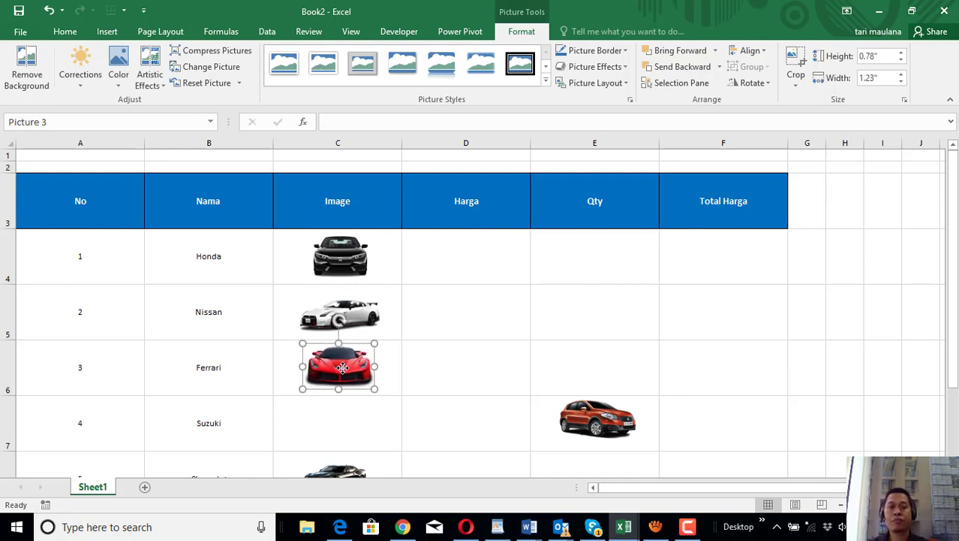
click(598, 418)
mouse_move(598, 418)
mouse_down()
mouse_move(386, 440)
mouse_move(340, 423)
mouse_up()
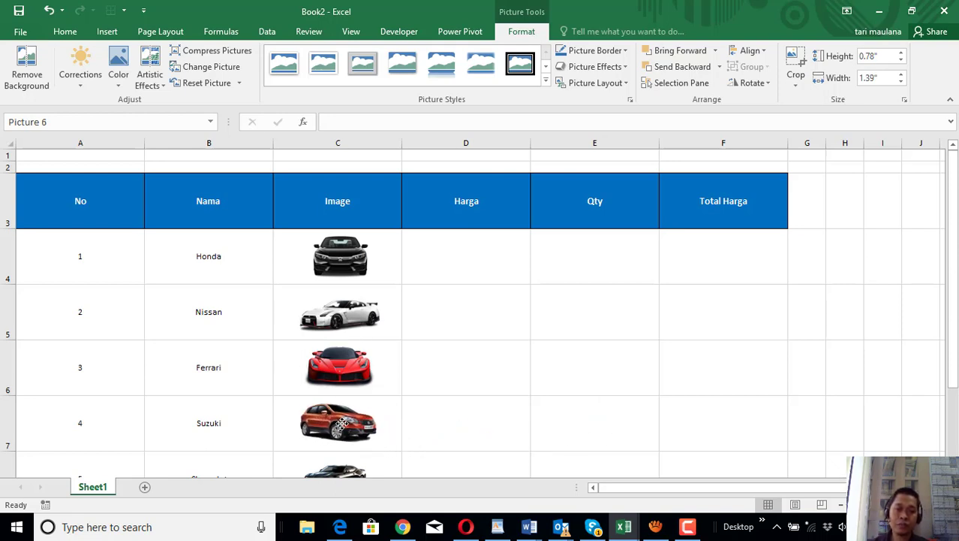
drag(555, 317, 685, 371)
click(685, 372)
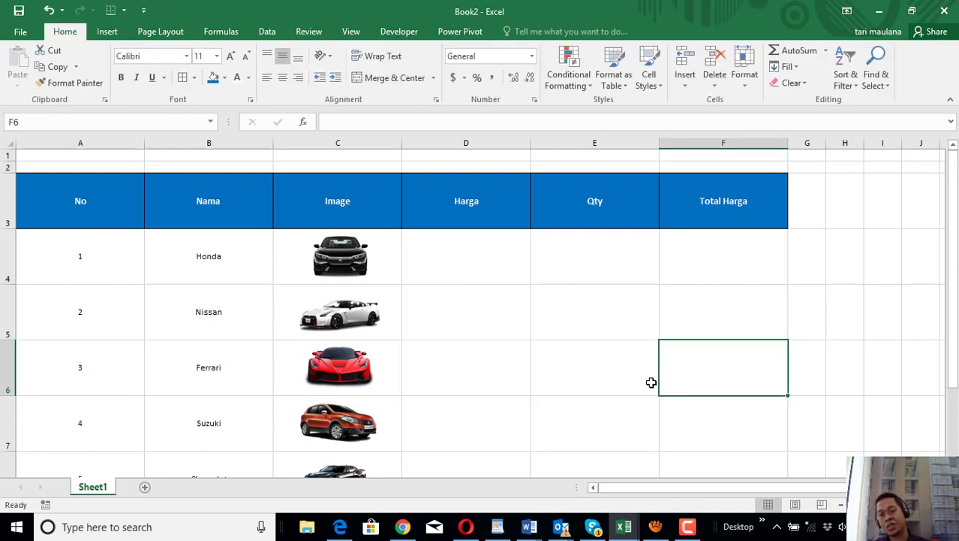
scroll(650, 381, down, 2)
scroll(651, 382, up, 2)
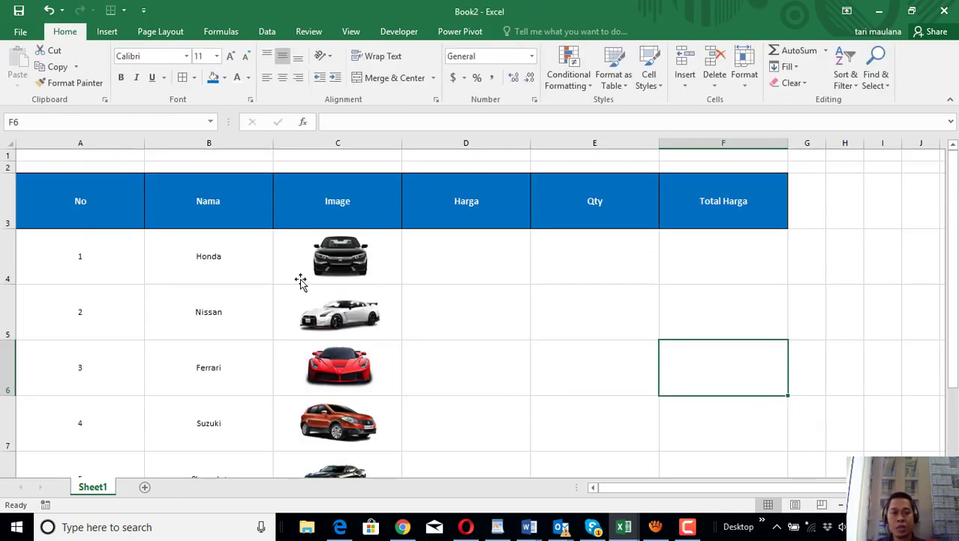
scroll(388, 382, down, 2)
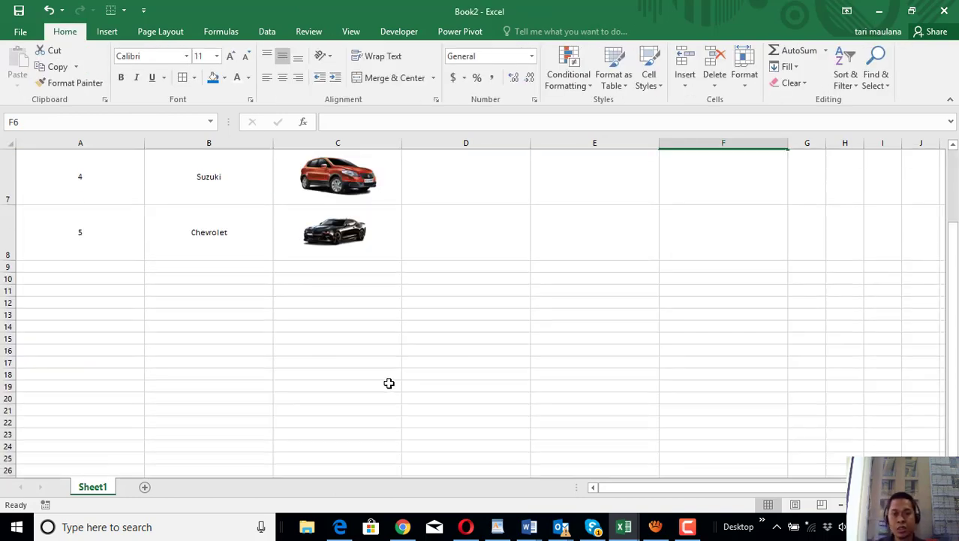
scroll(388, 383, up, 1)
scroll(391, 384, up, 1)
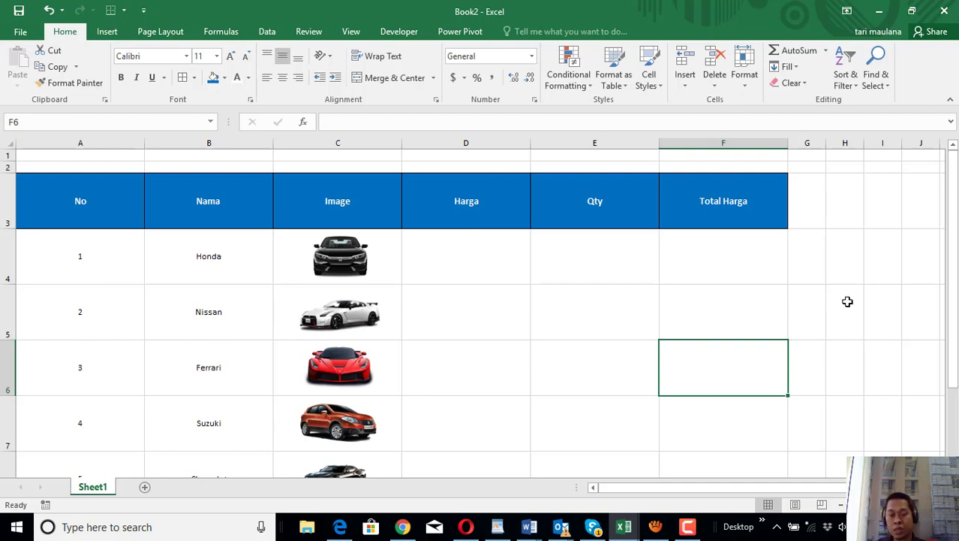
click(484, 264)
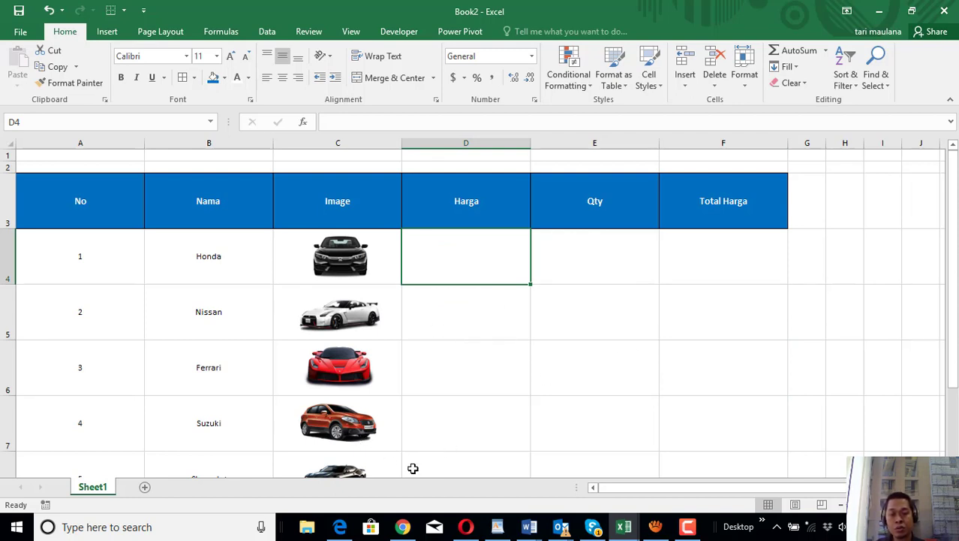
Step: Switch to the indexmatch workbook and select its entire dashboard sheet
click(625, 528)
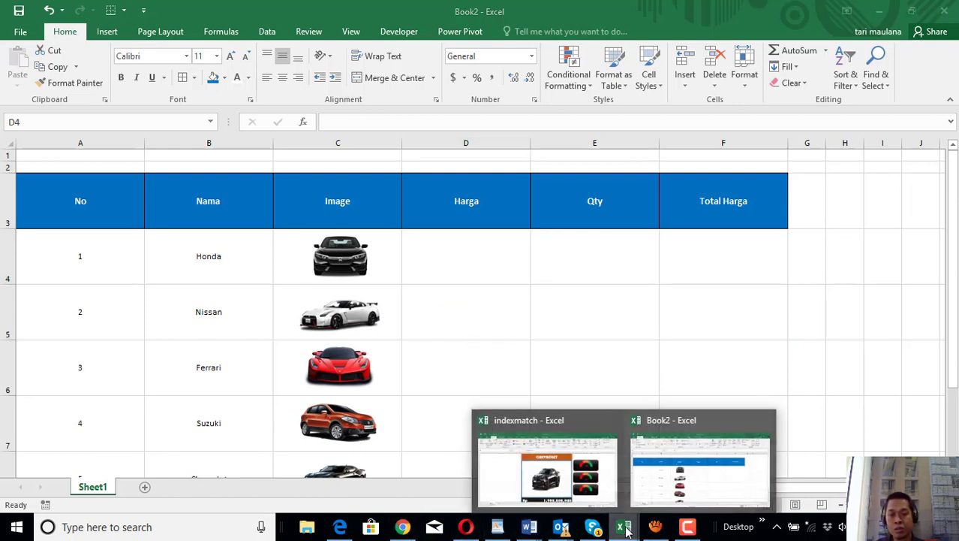
mouse_move(548, 459)
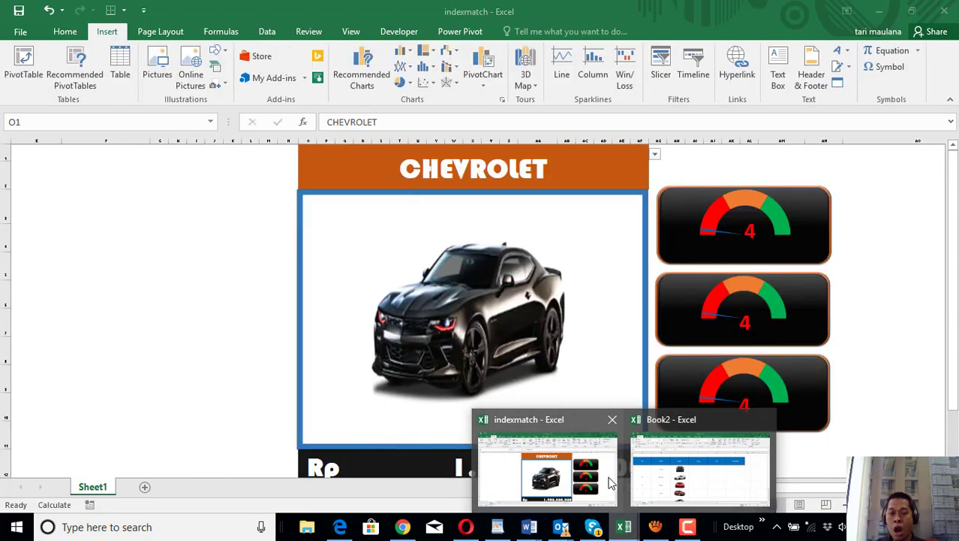
click(607, 483)
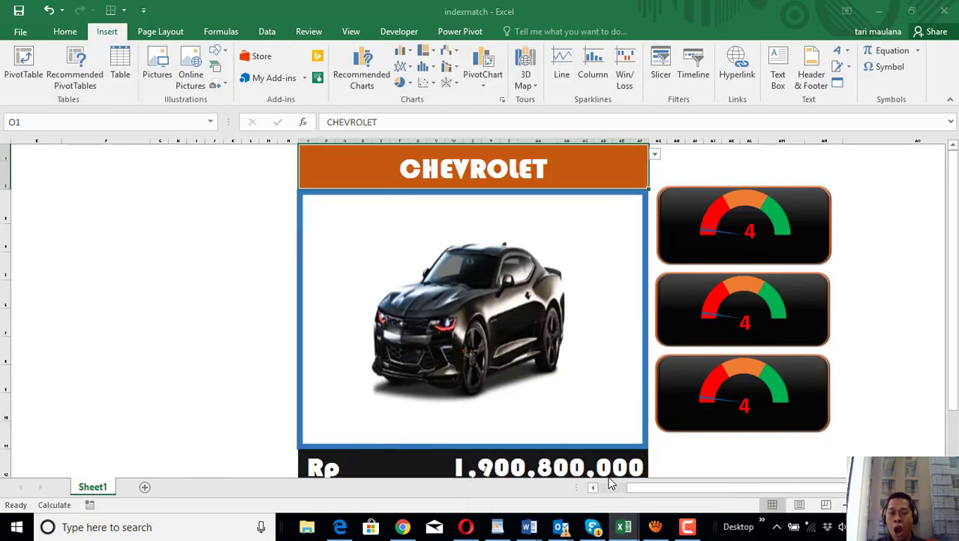
drag(670, 487, 596, 488)
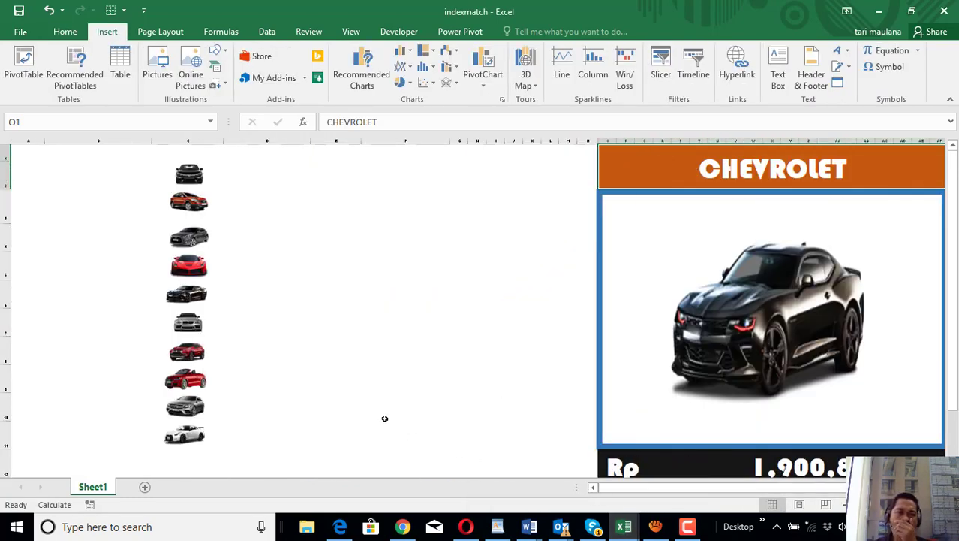
scroll(383, 413, down, 2)
scroll(375, 405, up, 1)
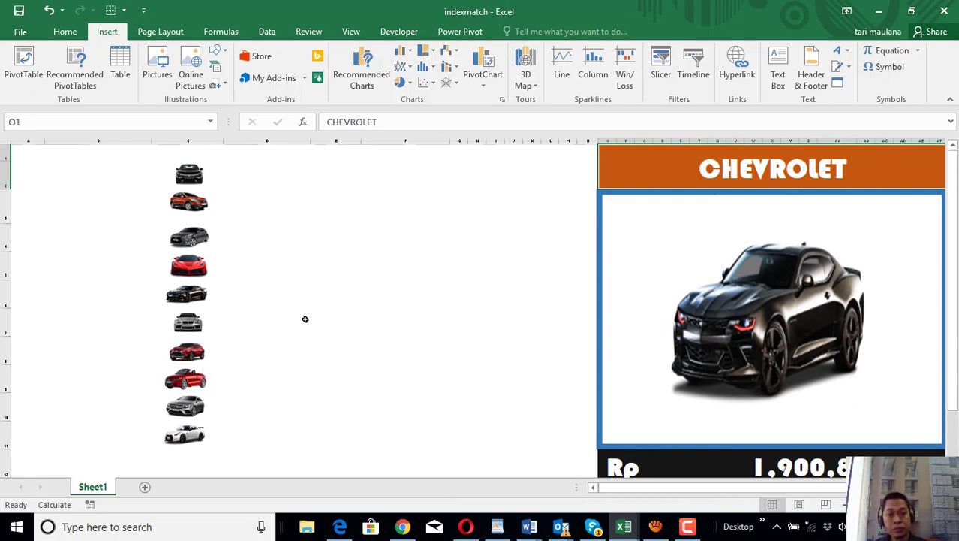
click(479, 353)
key(ctrl+a)
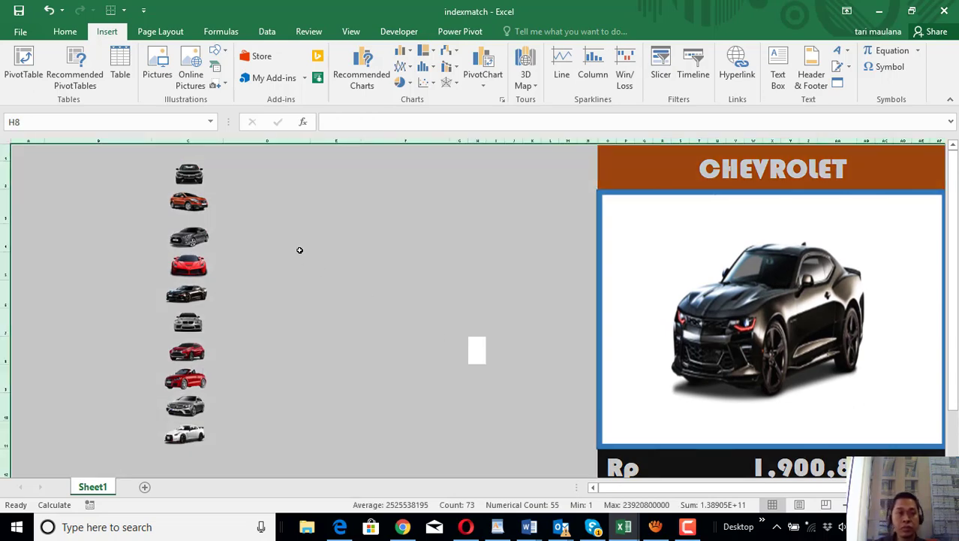
click(64, 31)
Step: Make all text on the indexmatch sheet black
click(249, 78)
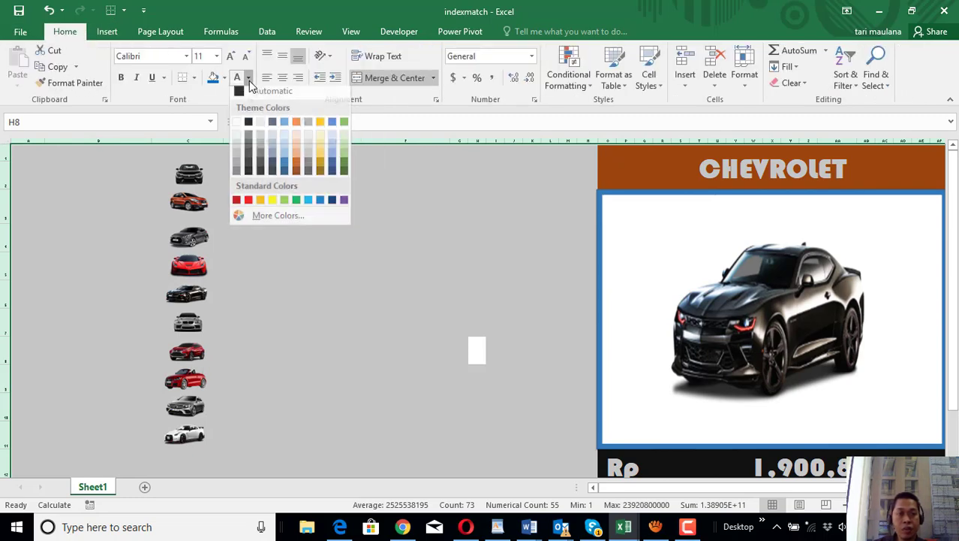
click(248, 122)
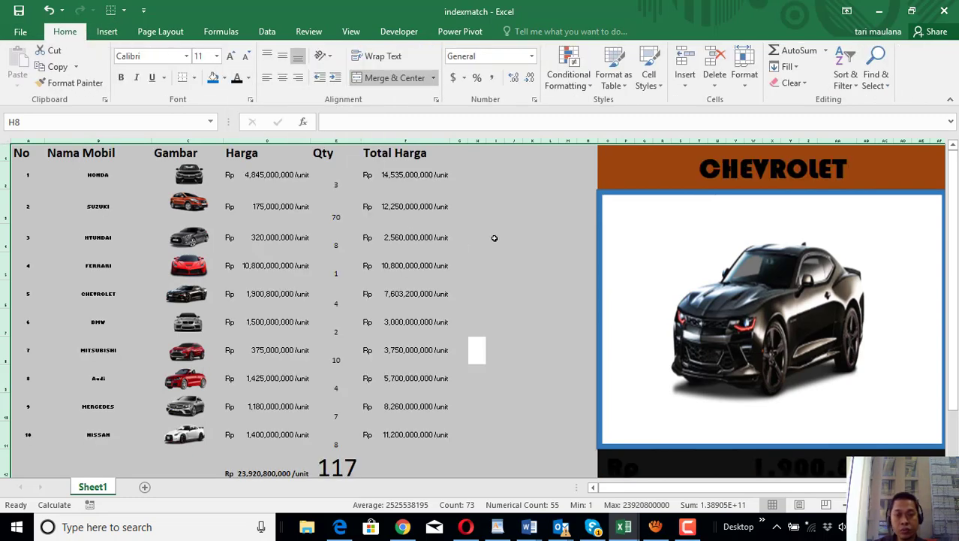
click(512, 237)
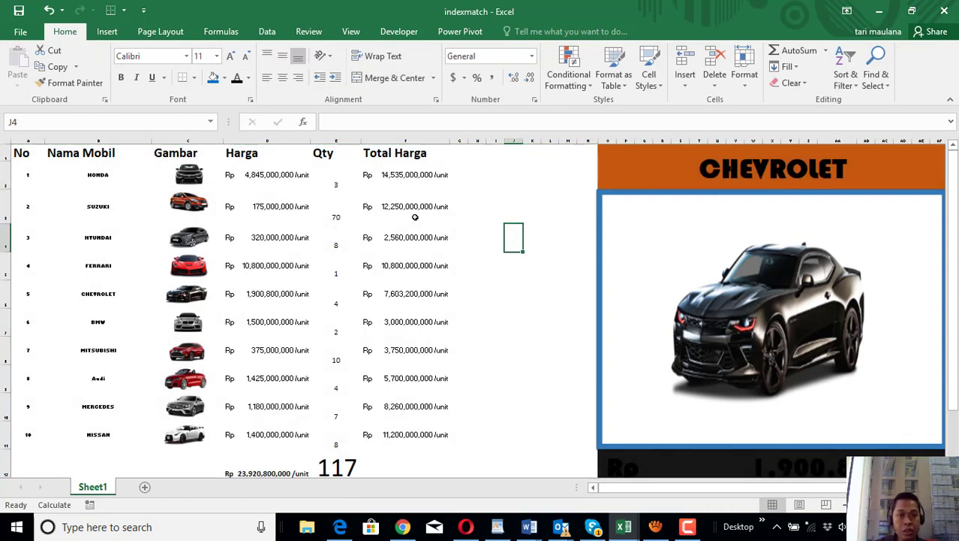
Step: Copy Honda's price from indexmatch D2 into Book2's D4 and autofit column D
click(269, 179)
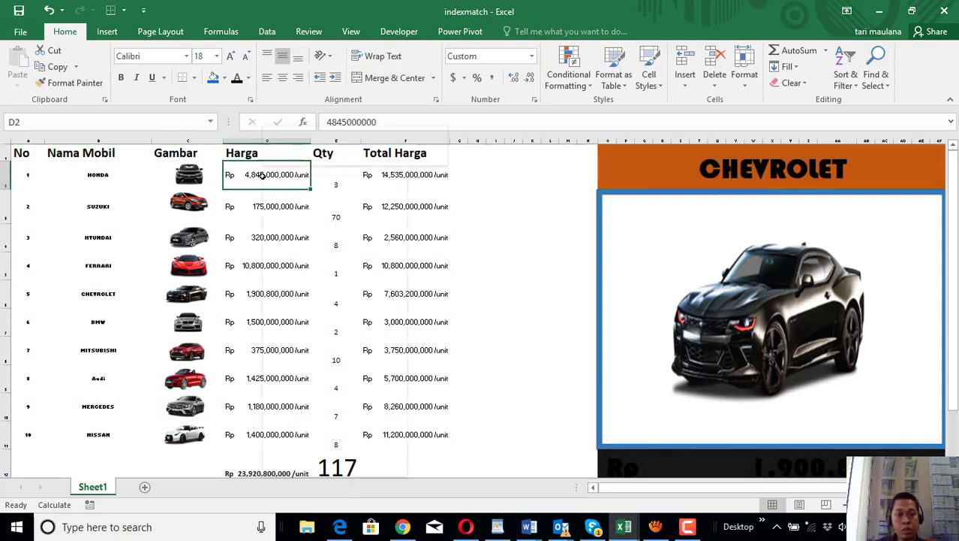
right_click(266, 179)
click(302, 208)
mouse_move(623, 526)
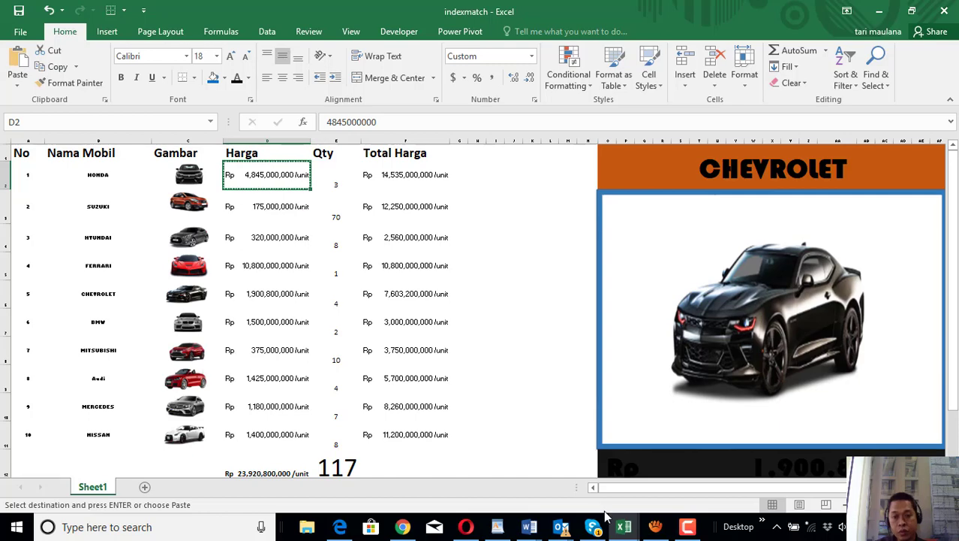
click(698, 490)
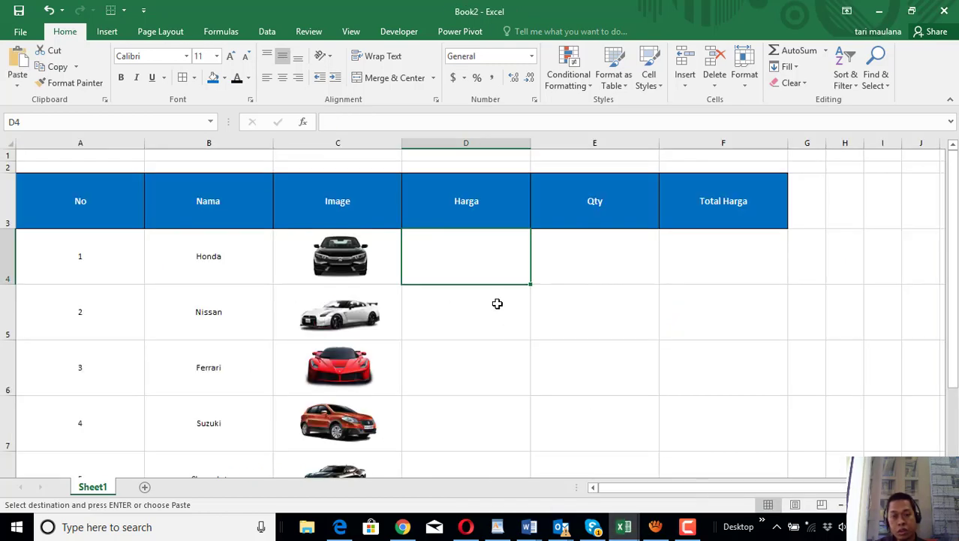
right_click(465, 262)
click(492, 270)
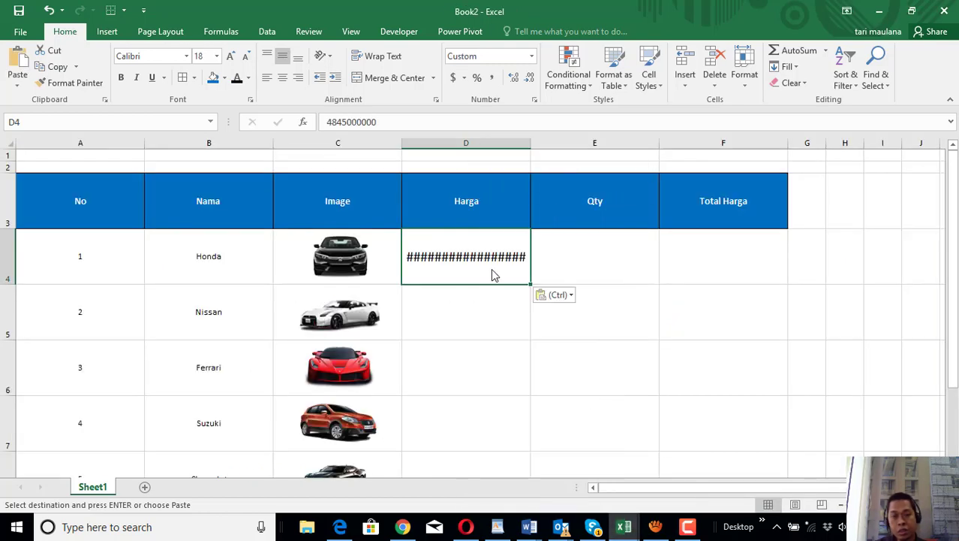
double_click(532, 146)
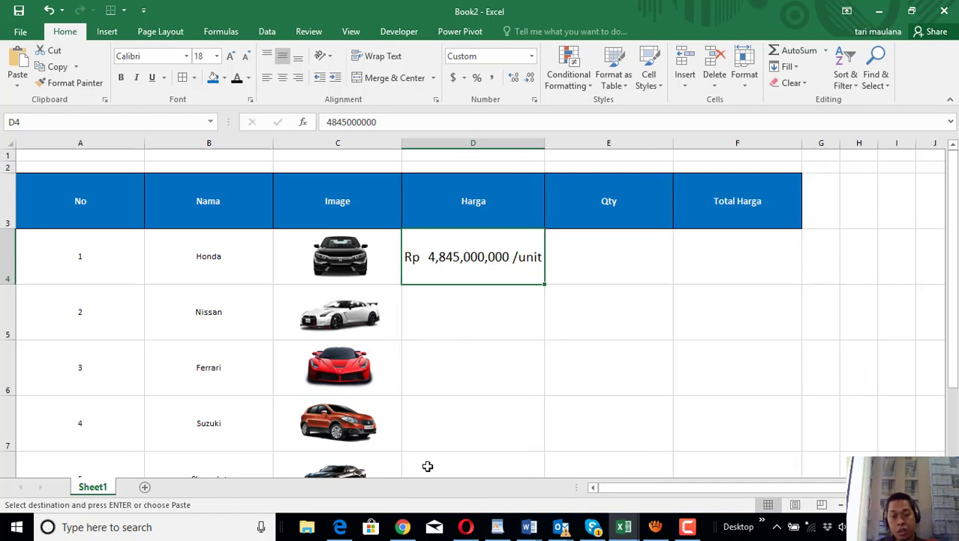
click(624, 526)
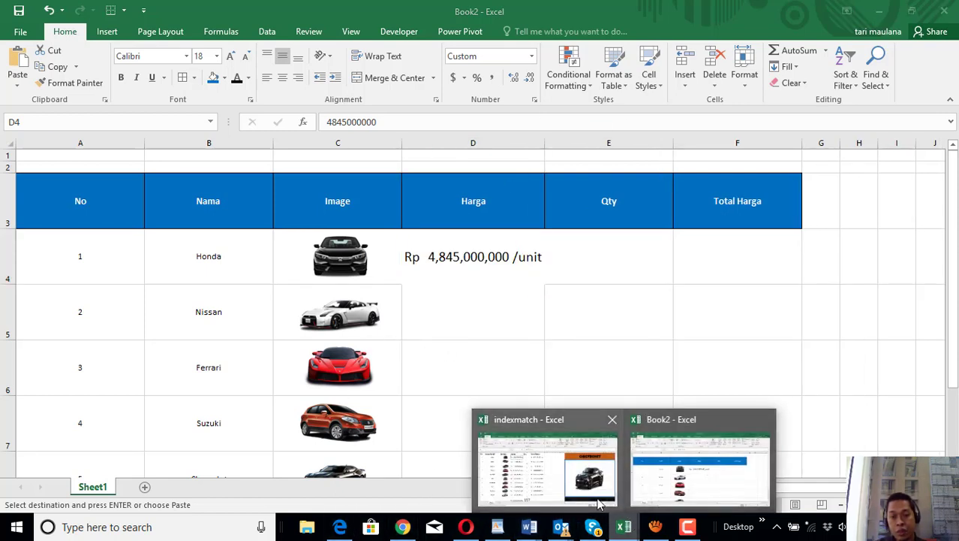
Step: Paste the copied price into indexmatch D11 and Book2's D5, then clear D5
click(536, 479)
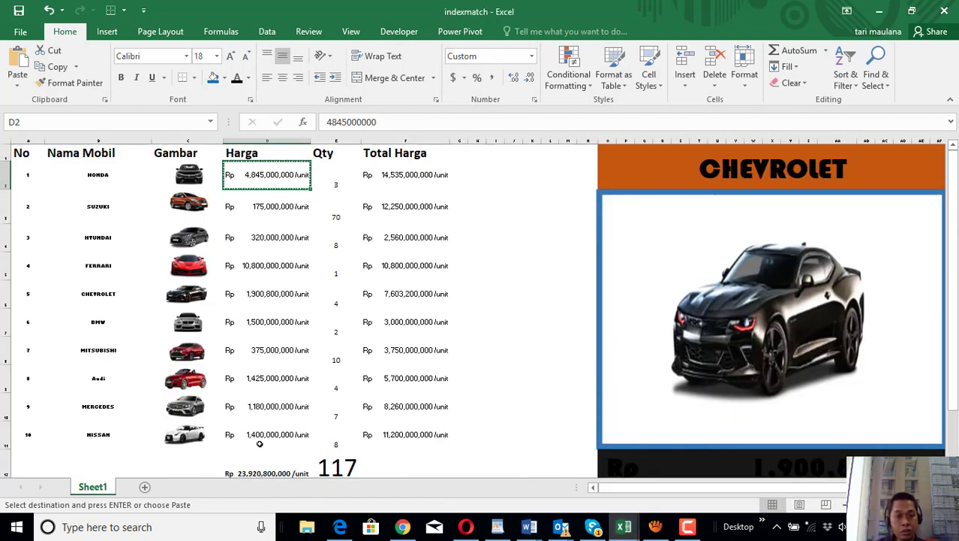
click(274, 437)
right_click(276, 438)
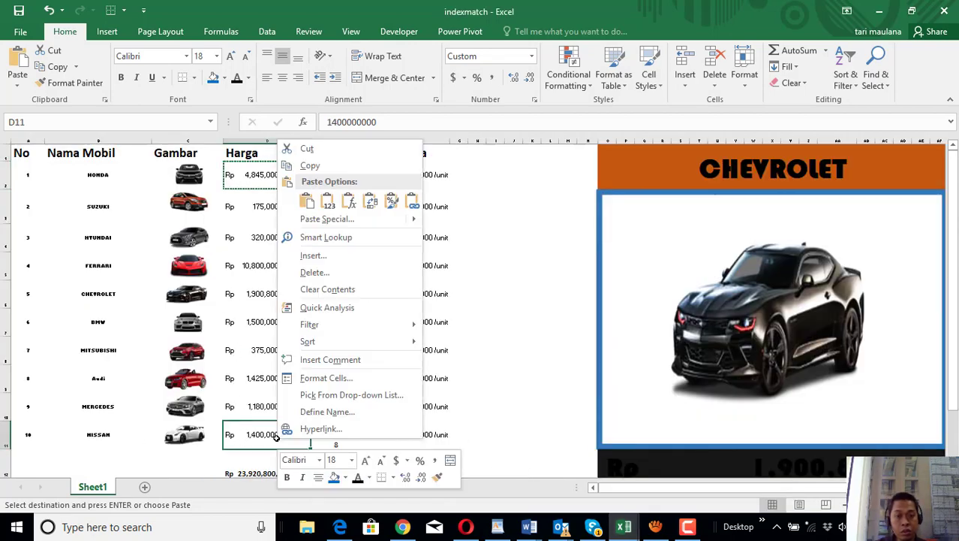
click(306, 201)
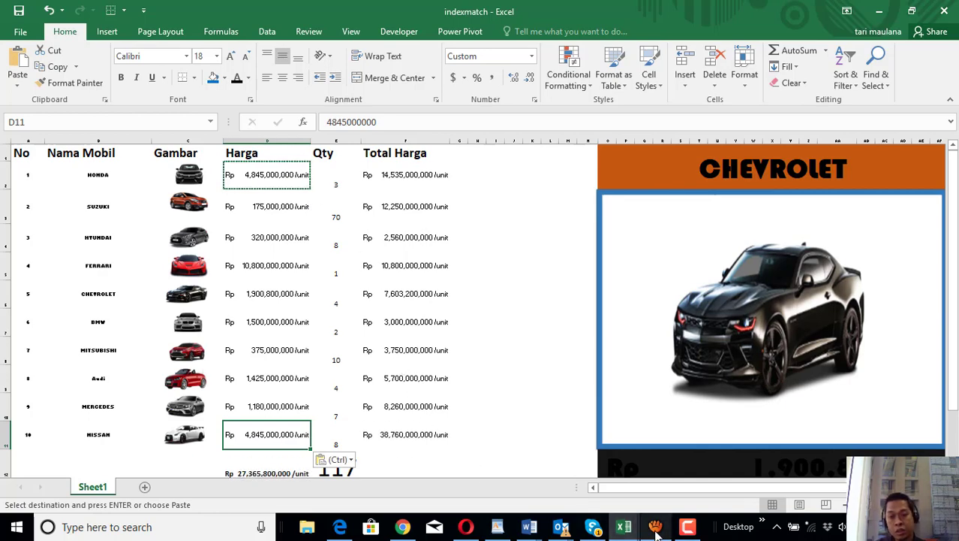
click(627, 530)
click(700, 484)
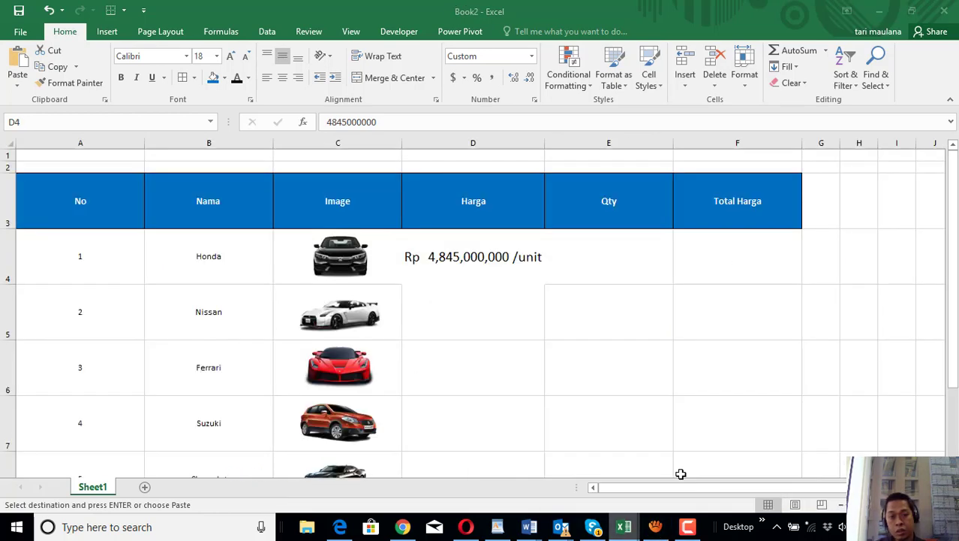
click(473, 315)
right_click(473, 315)
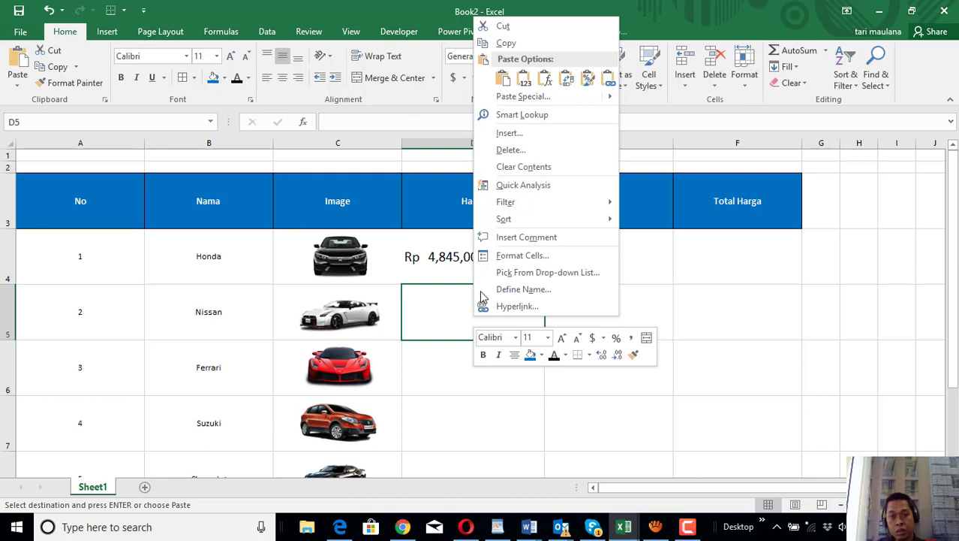
click(496, 75)
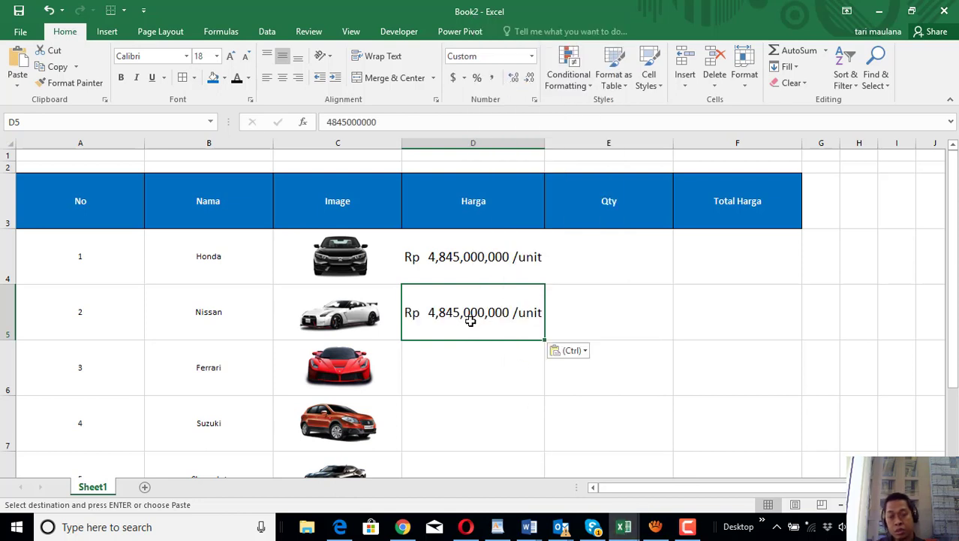
key(BackSpace)
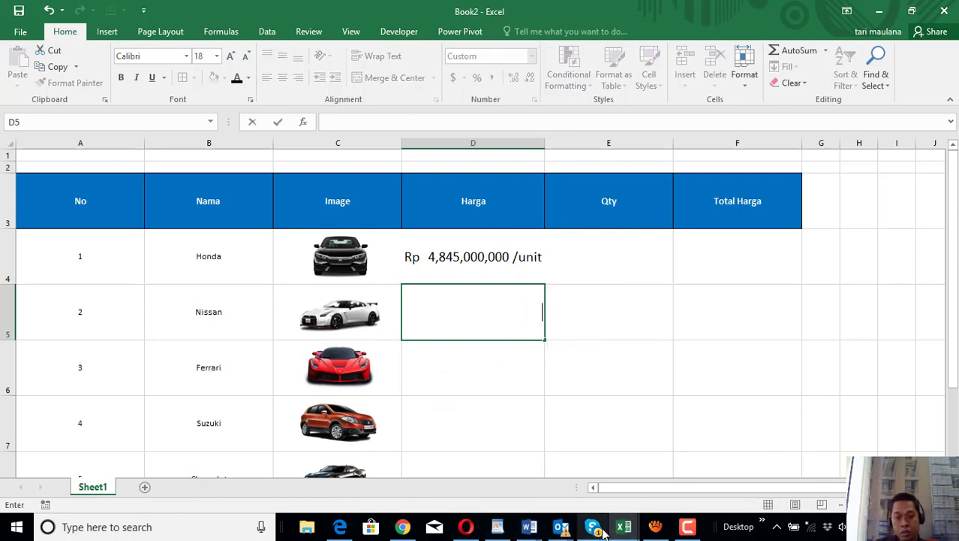
Step: Undo the wrong pastes, restoring Nissan's price Rp 1,400,000,000 /unit, and cancel the copy
click(624, 527)
click(552, 499)
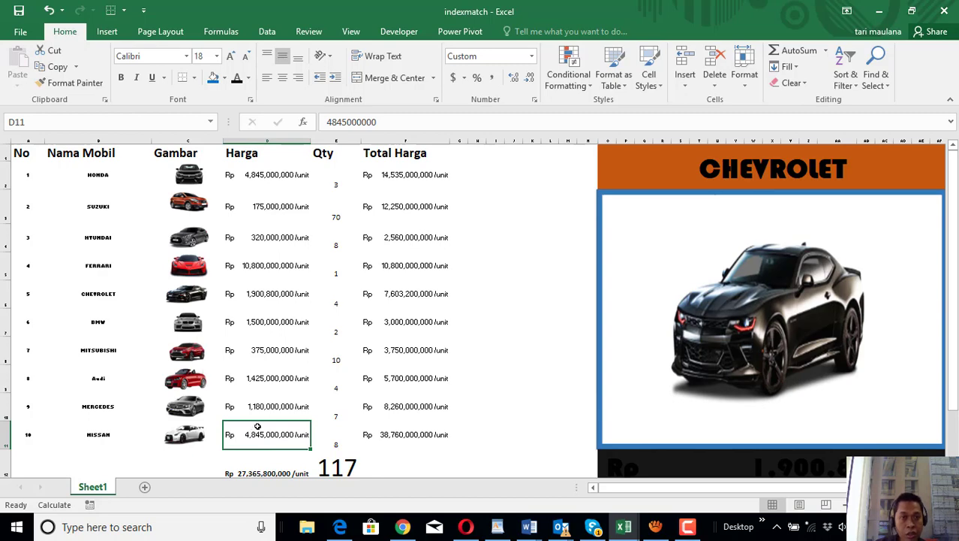
key(alt+Tab)
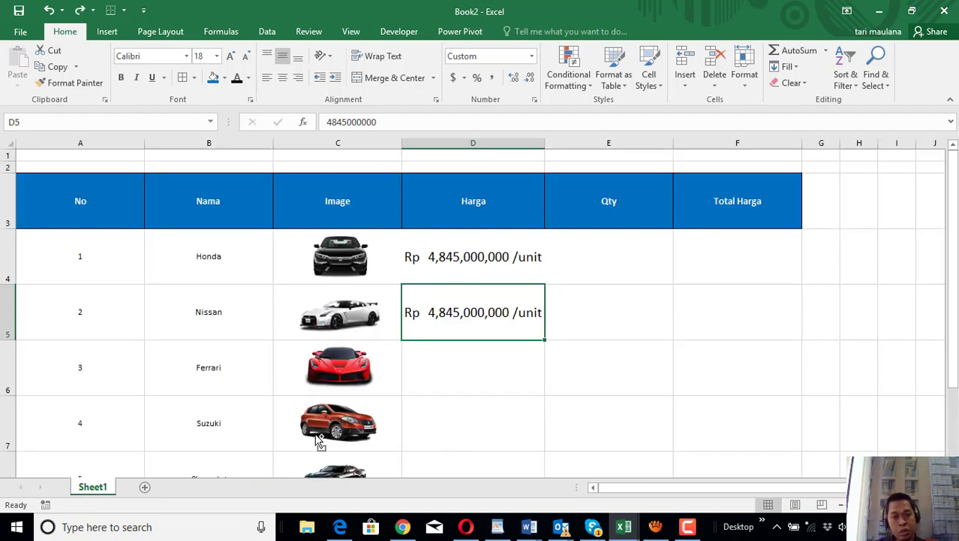
key(ctrl+z)
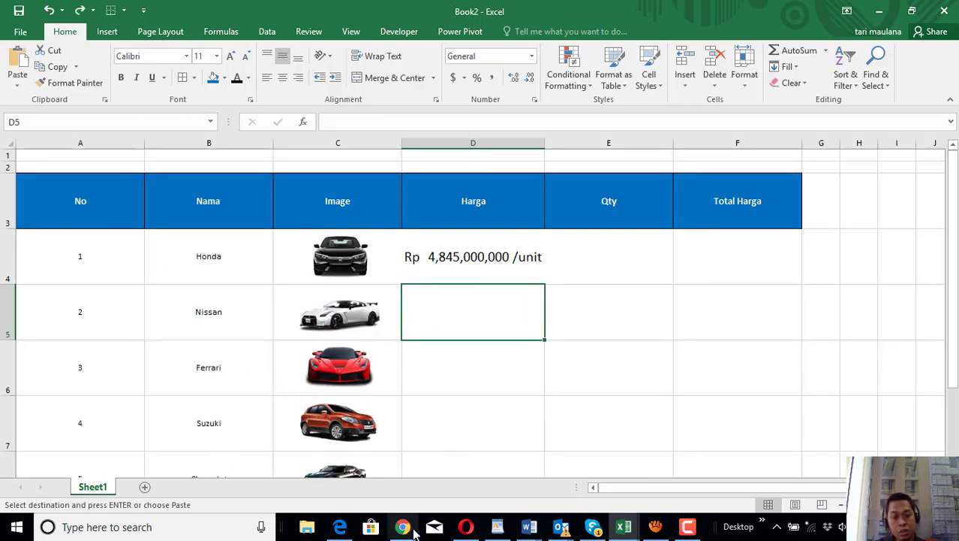
click(624, 526)
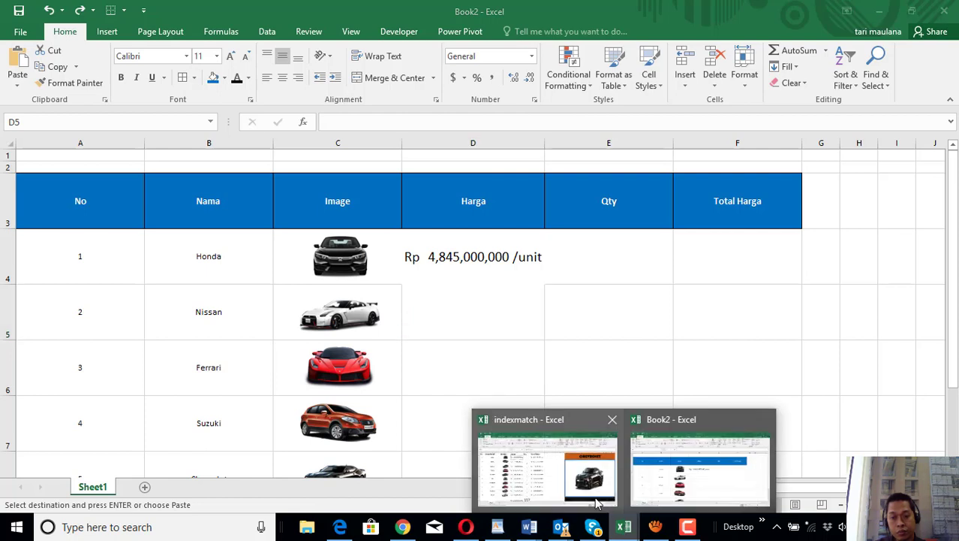
click(535, 486)
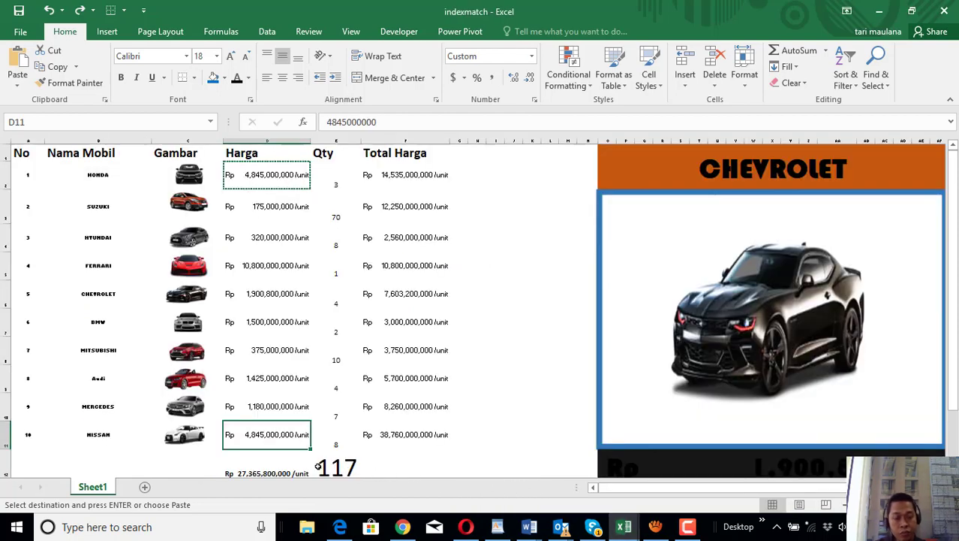
key(ctrl+z)
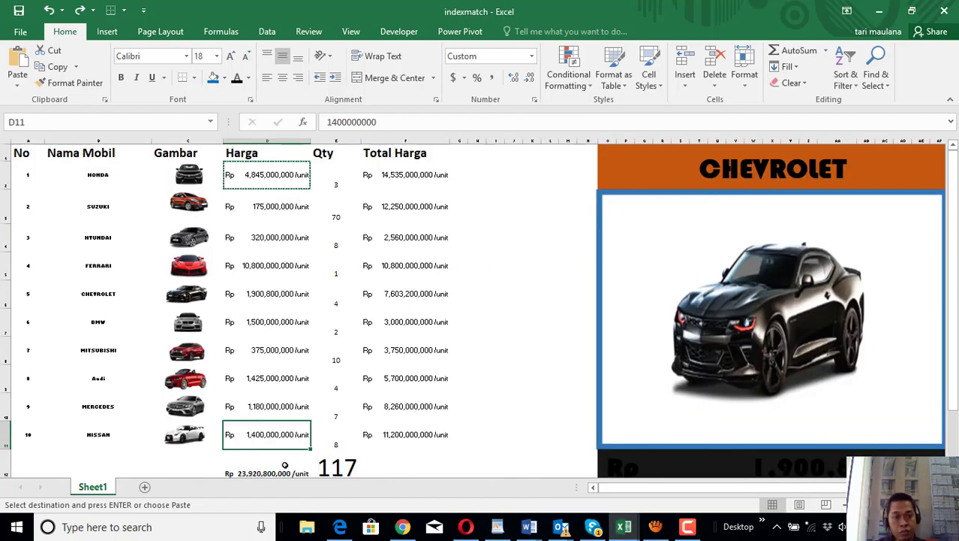
key(Escape)
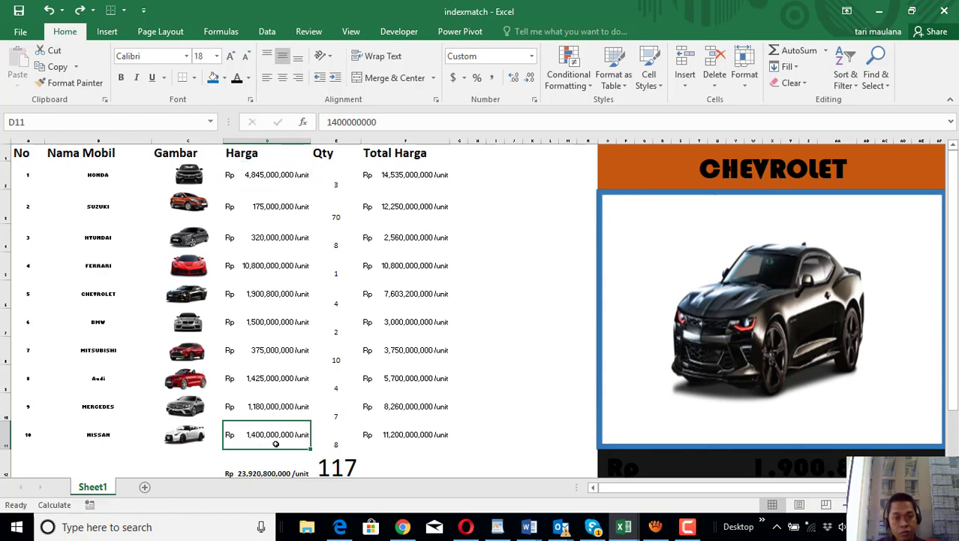
right_click(277, 437)
Step: Paste Nissan's price, Rp 1,400,000,000 /unit, from the indexmatch workbook into Book2's D5
click(312, 165)
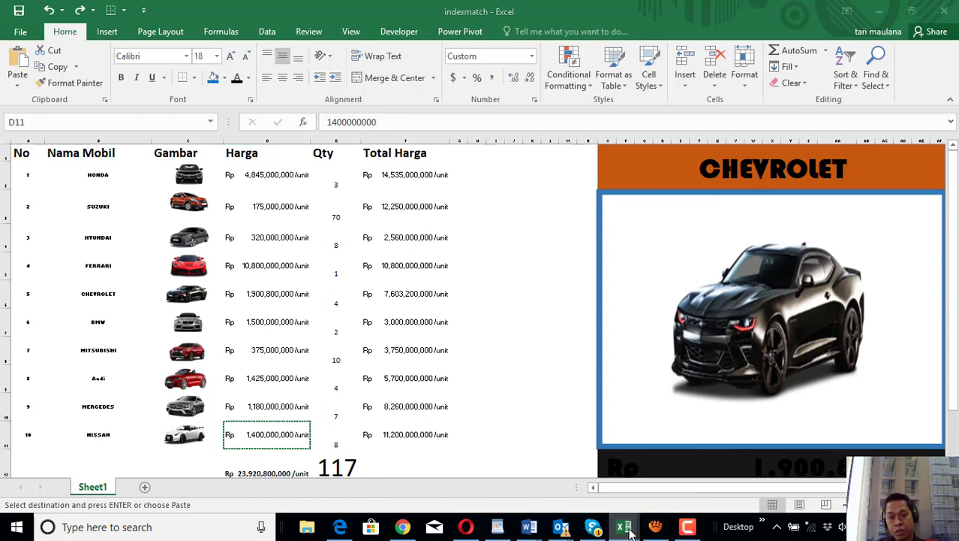
click(717, 473)
right_click(459, 308)
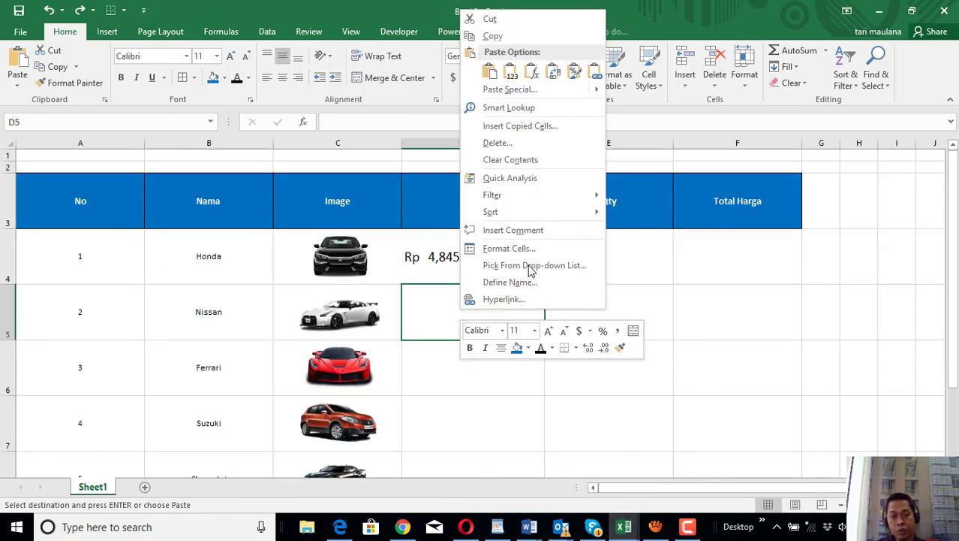
click(478, 75)
Step: Copy Ferrari's price Rp 10,800,000,000 /unit into D6 and AutoFit column D to show it
click(458, 373)
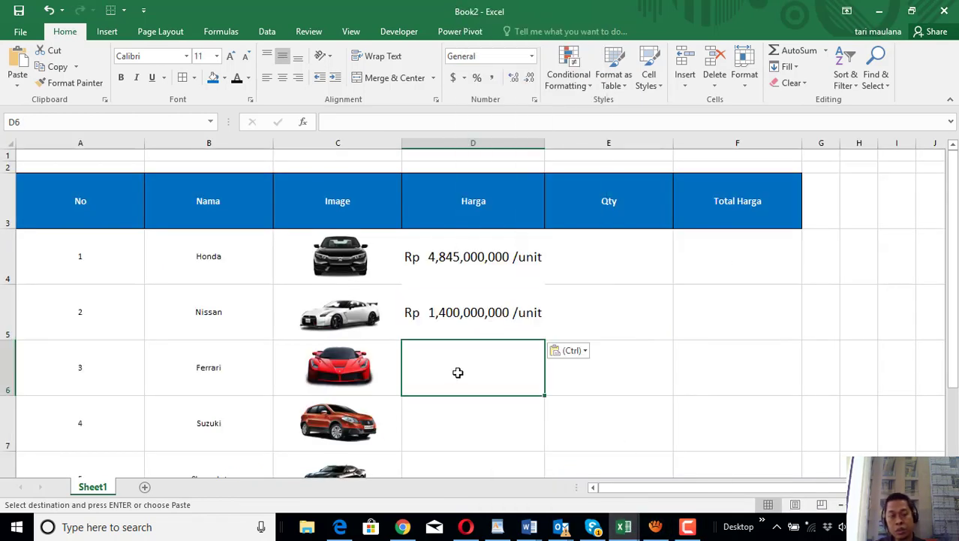
click(623, 527)
click(527, 488)
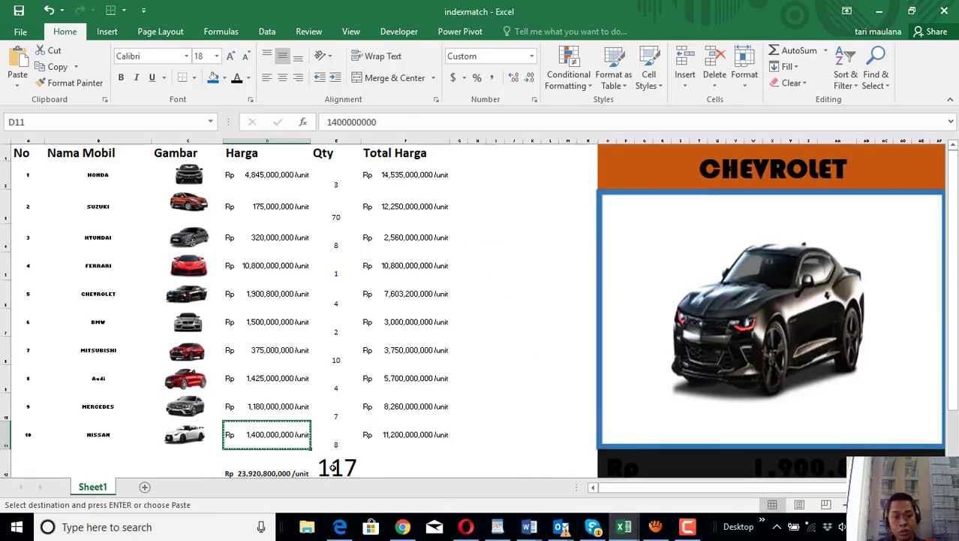
key(Escape)
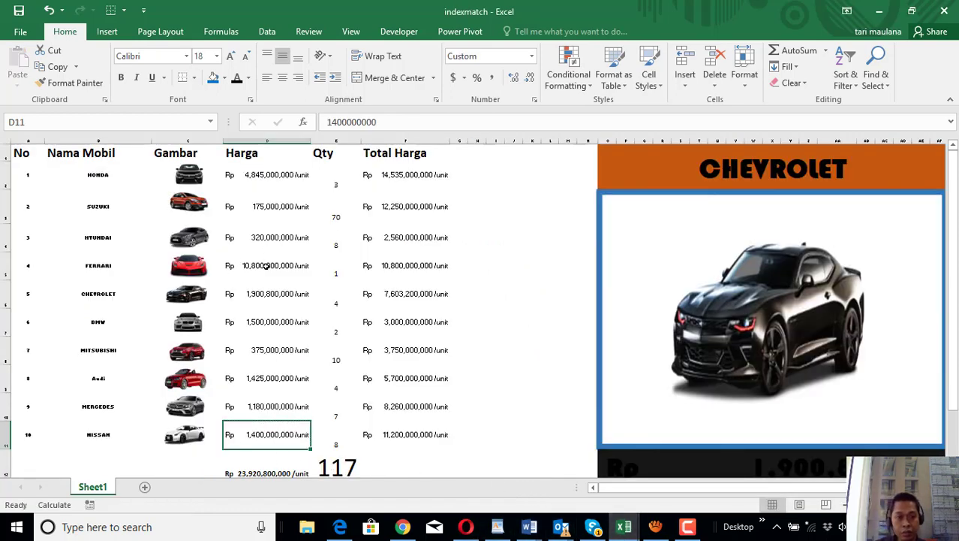
click(266, 265)
right_click(266, 265)
click(301, 236)
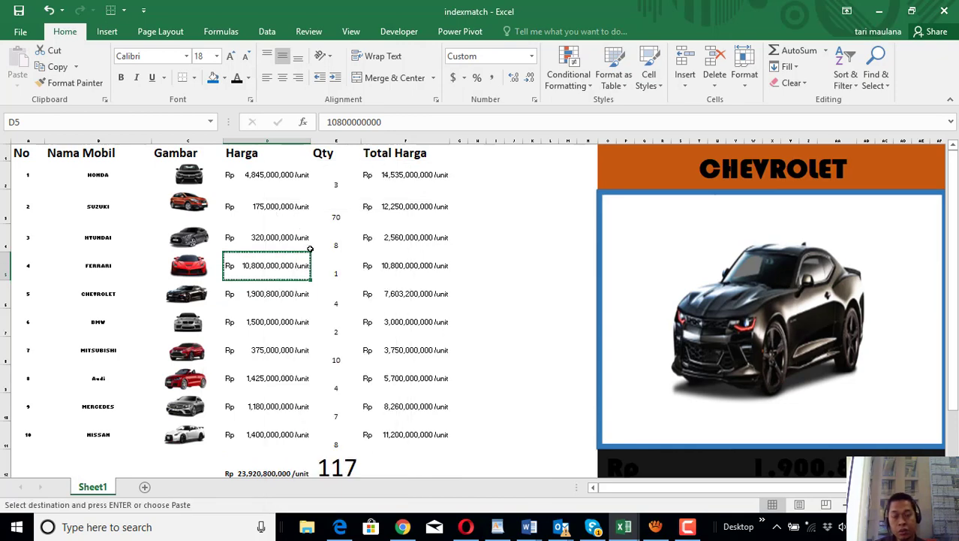
click(624, 527)
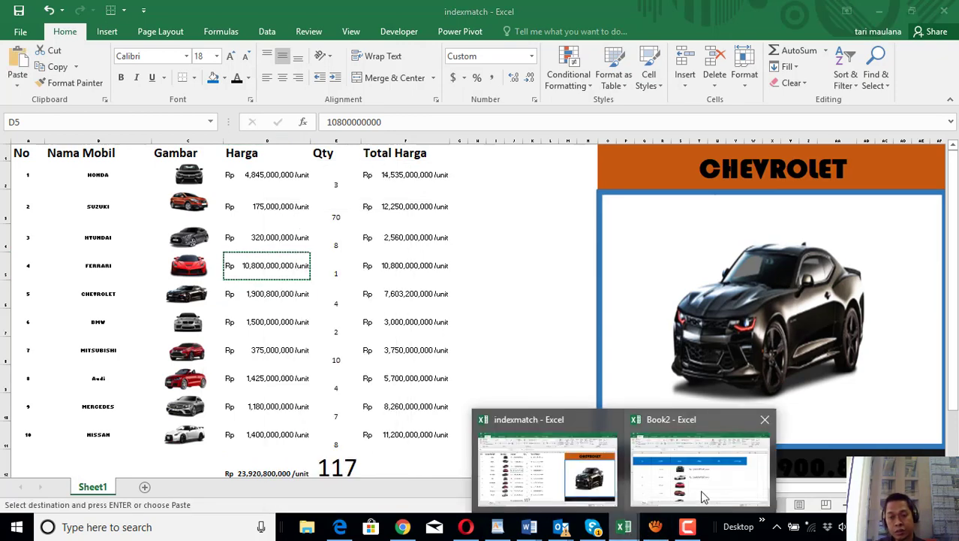
click(704, 496)
right_click(473, 378)
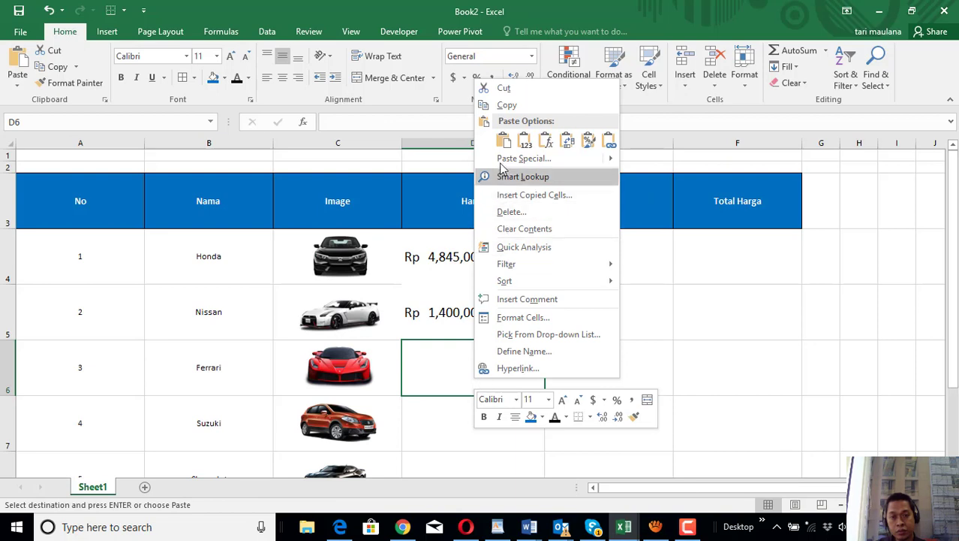
click(504, 139)
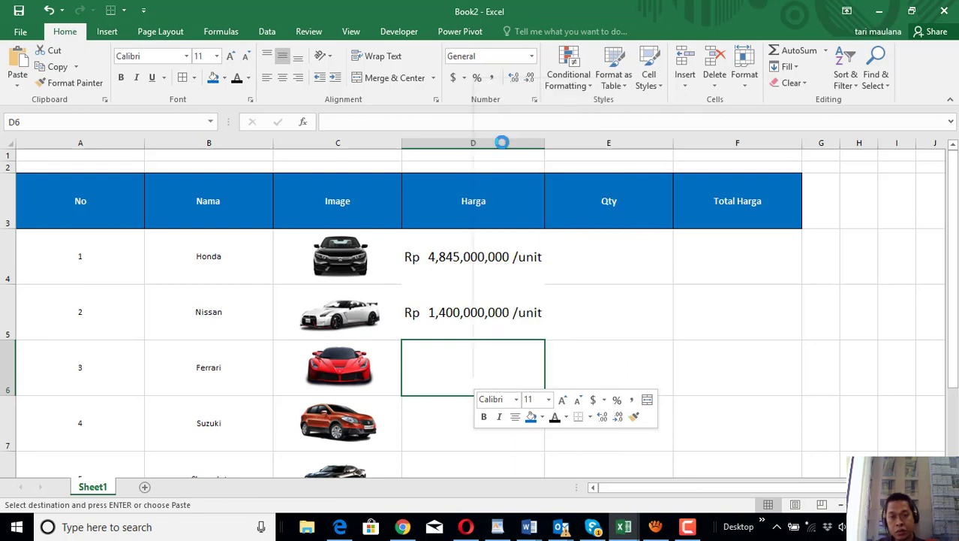
double_click(545, 142)
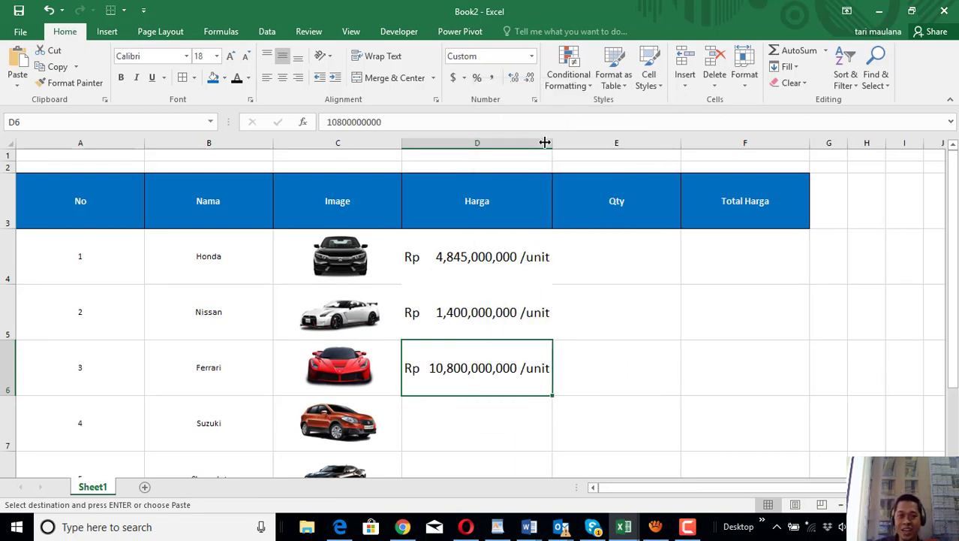
click(472, 430)
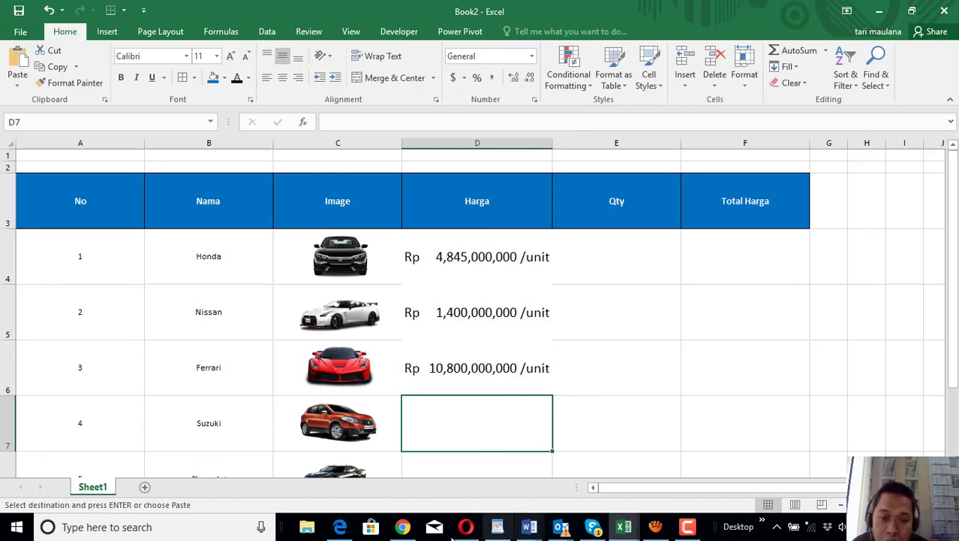
mouse_move(623, 527)
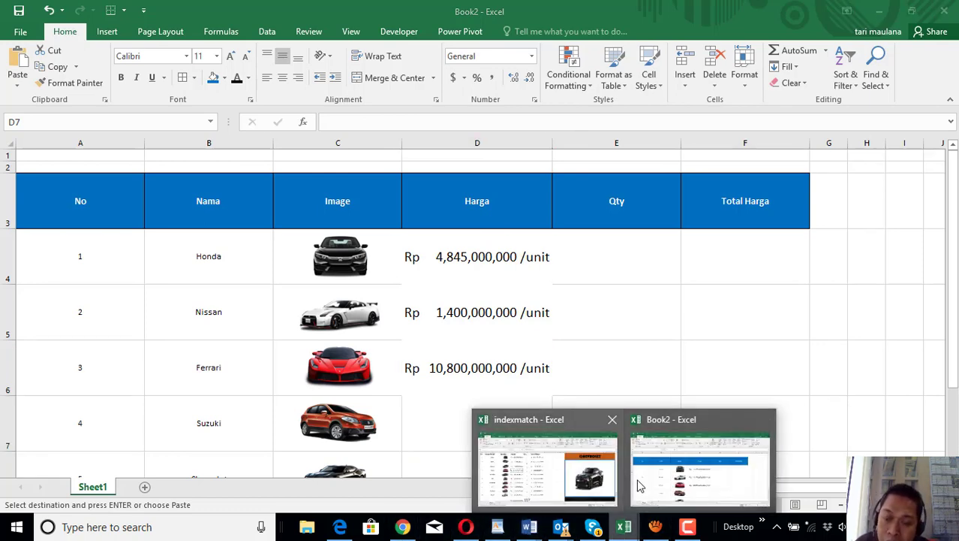
mouse_move(545, 467)
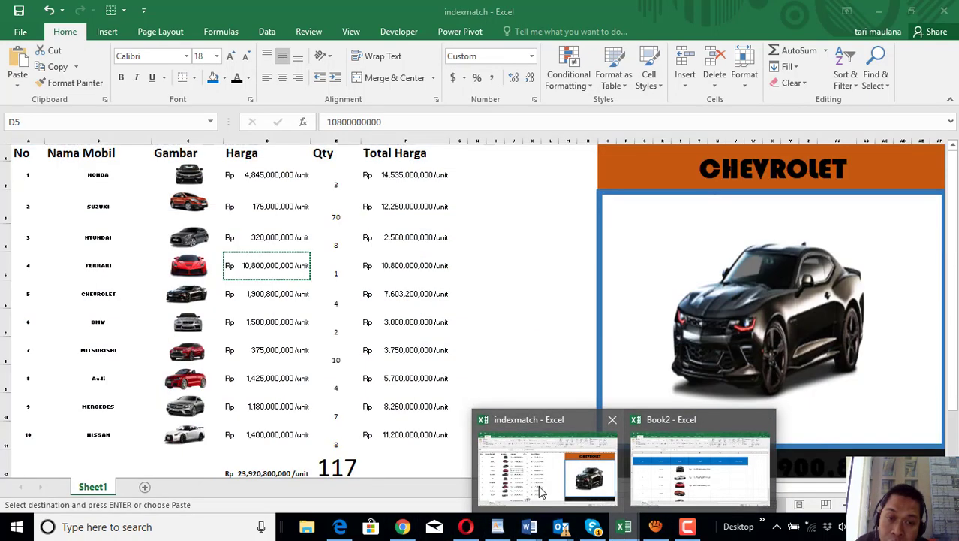
Step: Copy the 375,000,000 price from indexmatch's D8 into Suzuki's price cell D7 in Book2
click(536, 485)
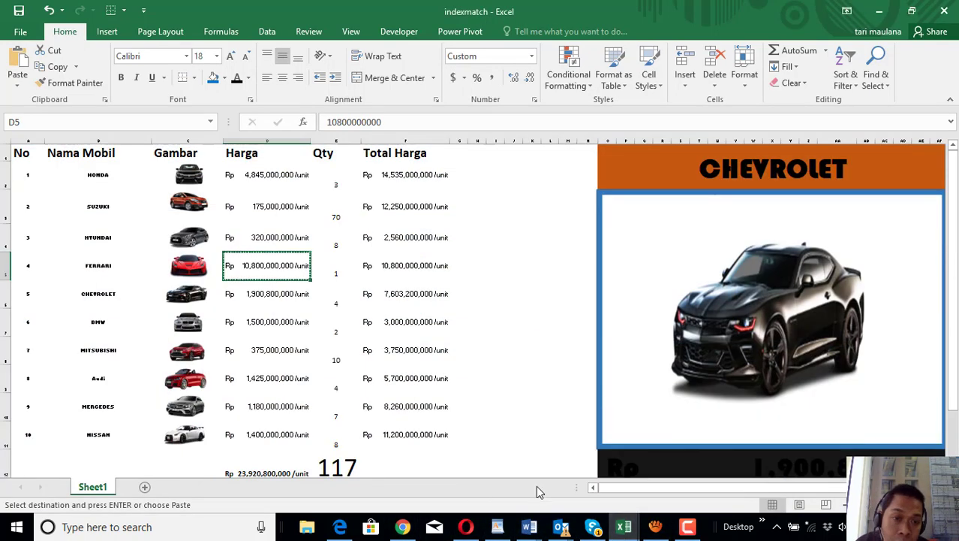
key(Escape)
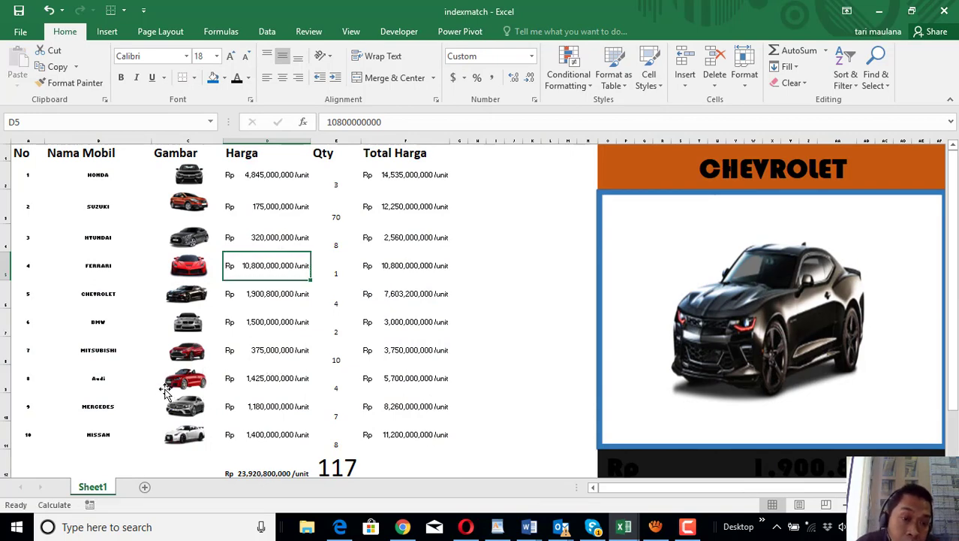
click(277, 359)
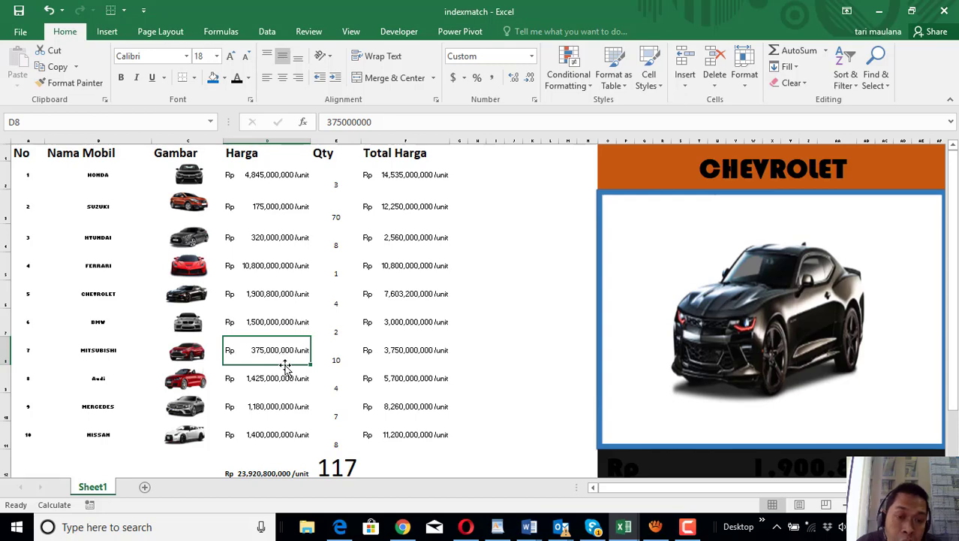
right_click(266, 358)
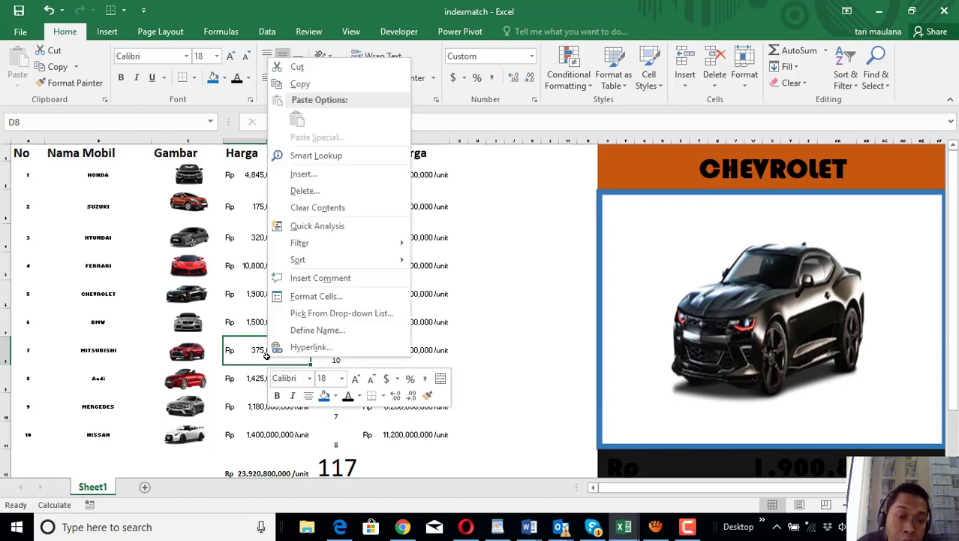
click(300, 84)
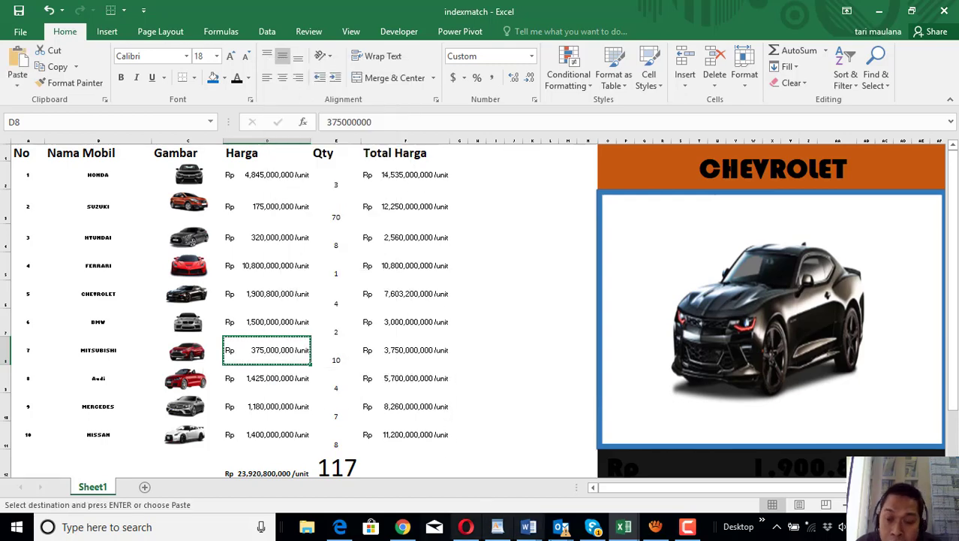
mouse_move(623, 527)
click(705, 485)
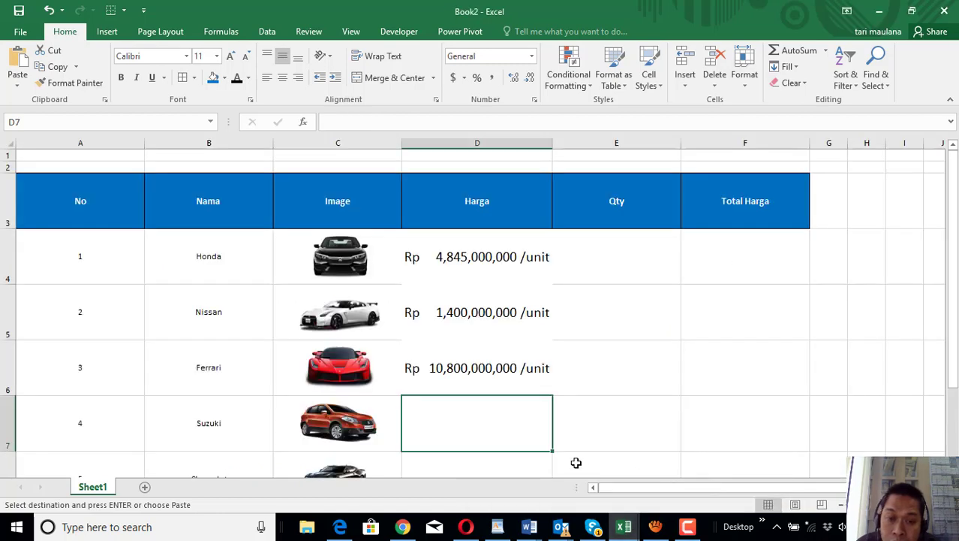
right_click(452, 430)
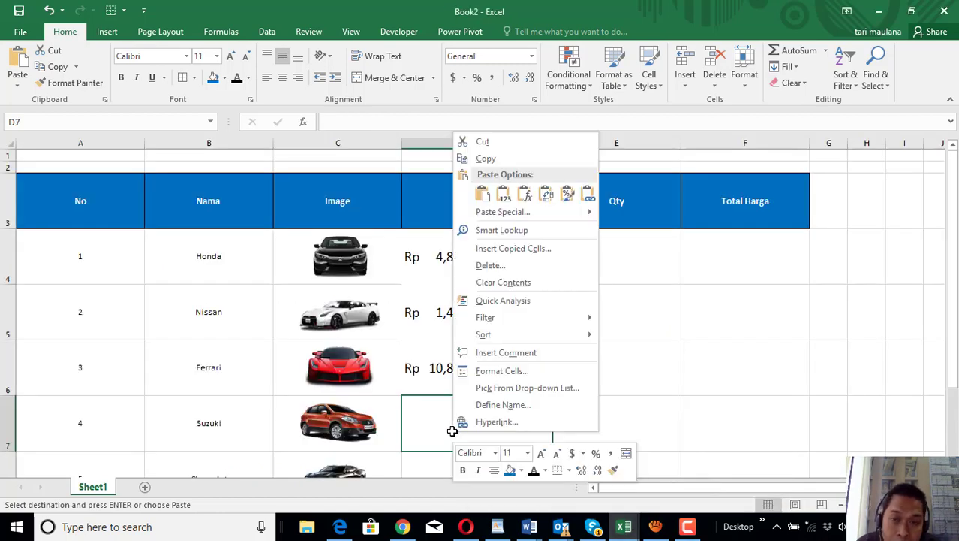
click(488, 194)
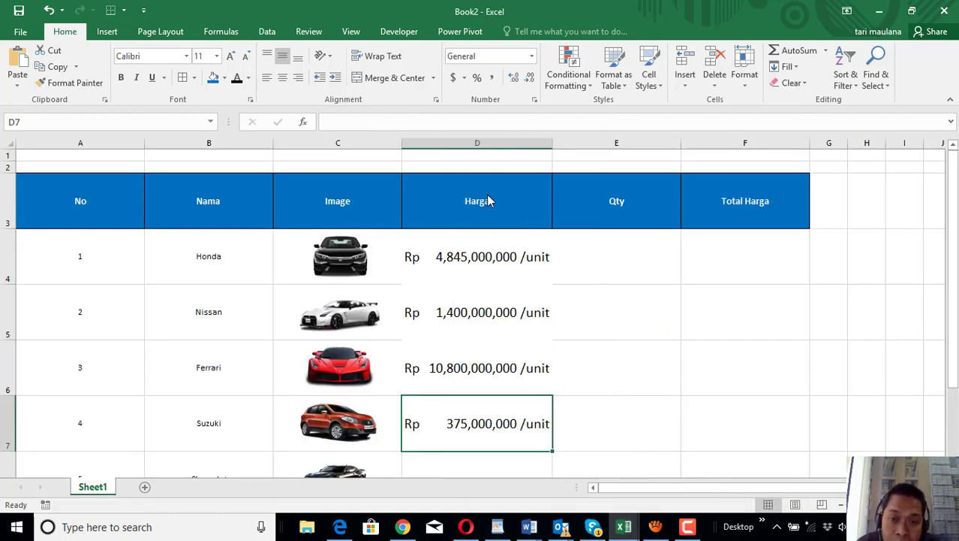
Step: Copy Chevrolet's price 1,900,800,000 from indexmatch's D6 into Book2's D8
click(447, 467)
scroll(460, 464, down, 2)
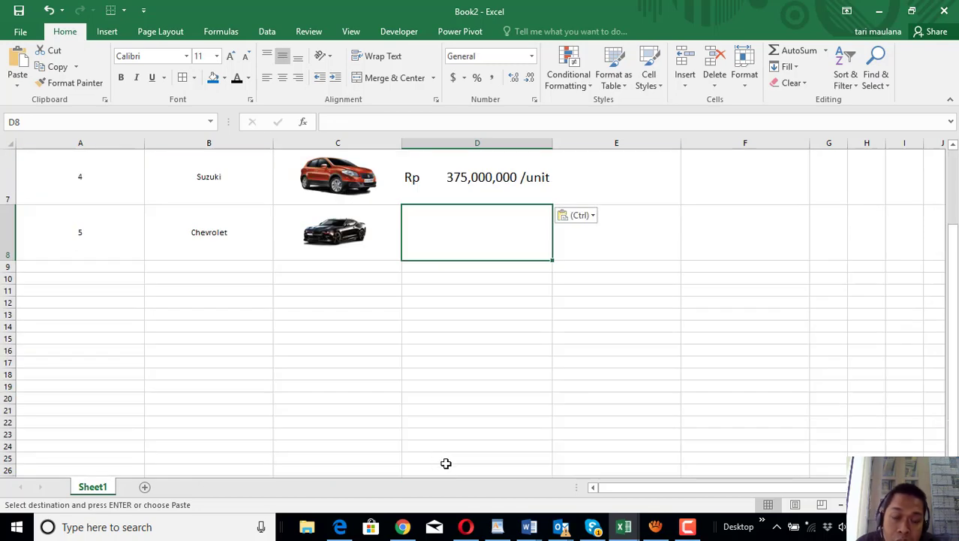
click(623, 527)
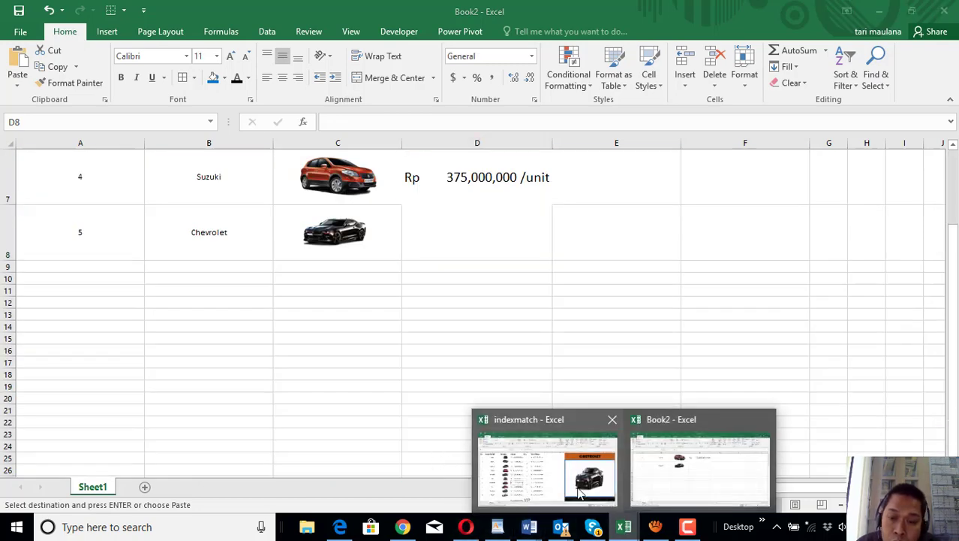
click(526, 479)
key(Escape)
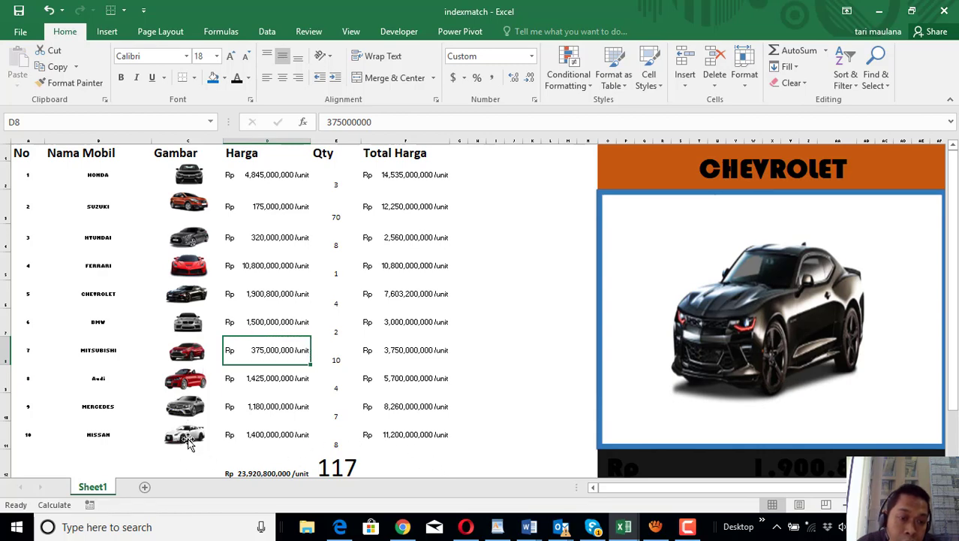
click(283, 296)
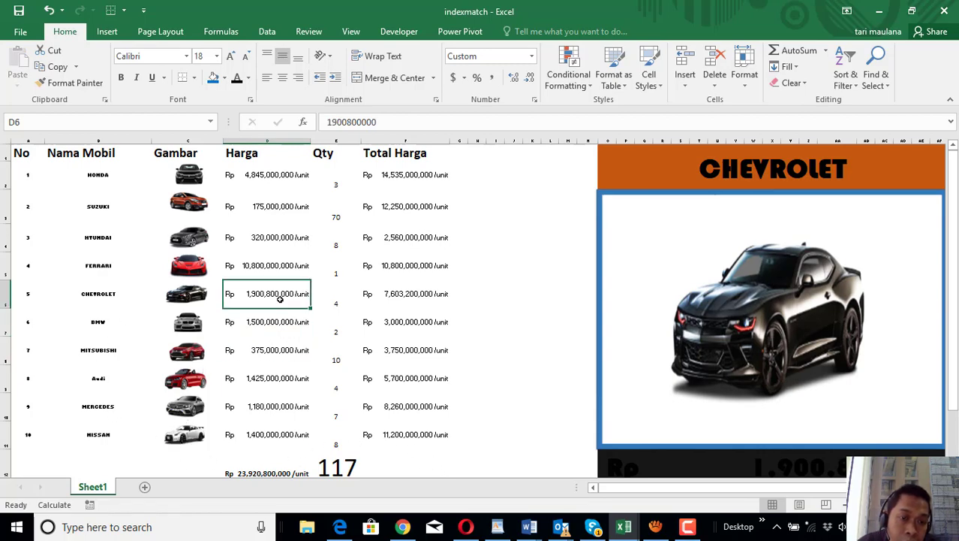
right_click(278, 299)
click(309, 237)
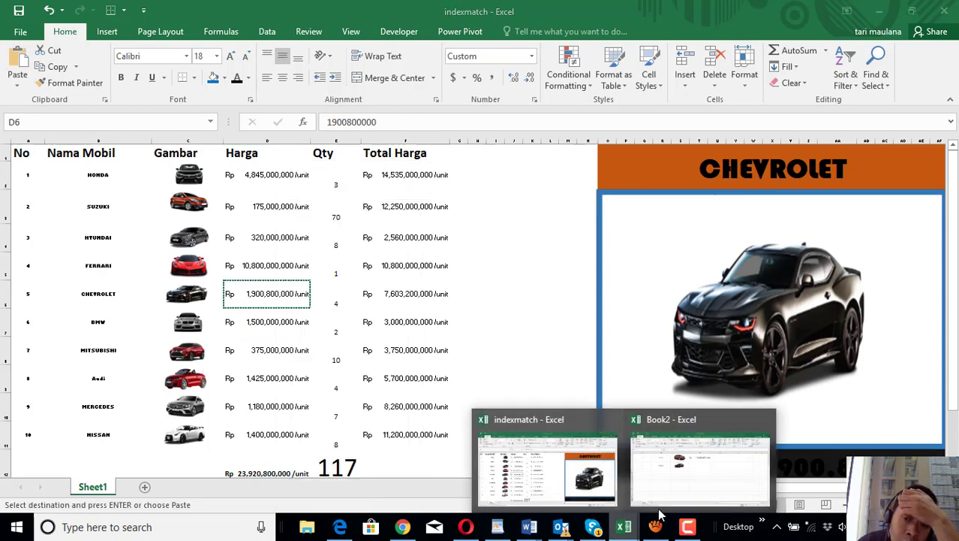
click(698, 458)
right_click(469, 240)
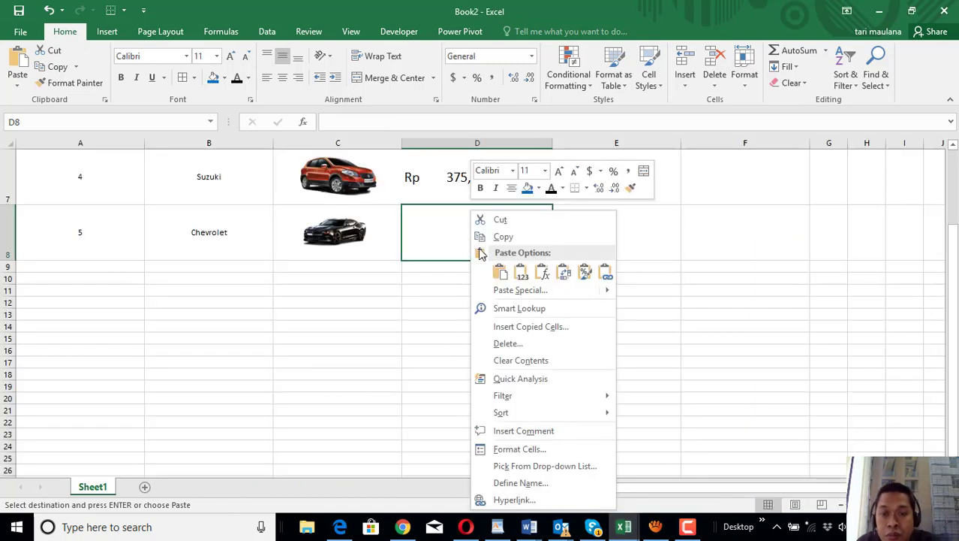
click(496, 272)
click(477, 346)
Step: Review the table, including the Honda picture, and select Honda's Qty cell E4
scroll(484, 353, up, 2)
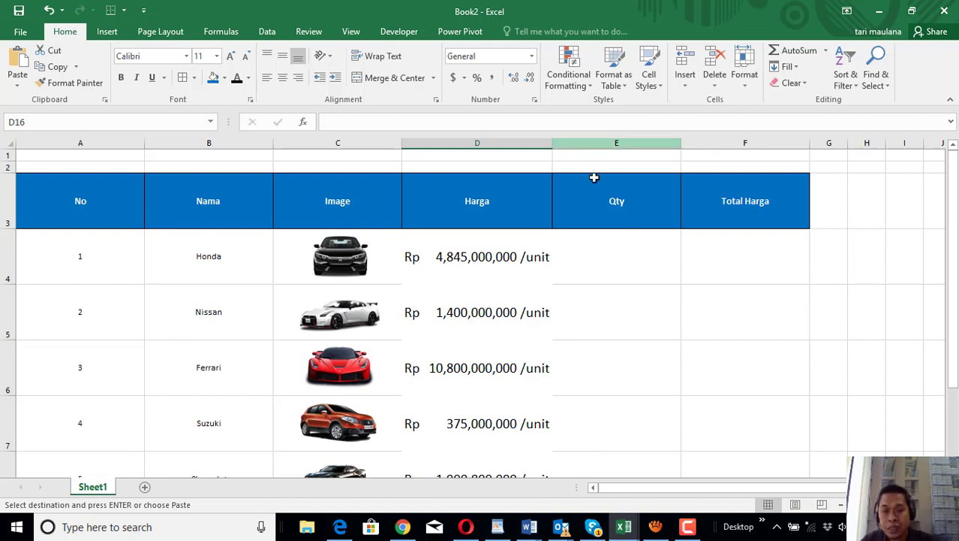
scroll(604, 221, down, 2)
scroll(599, 228, up, 2)
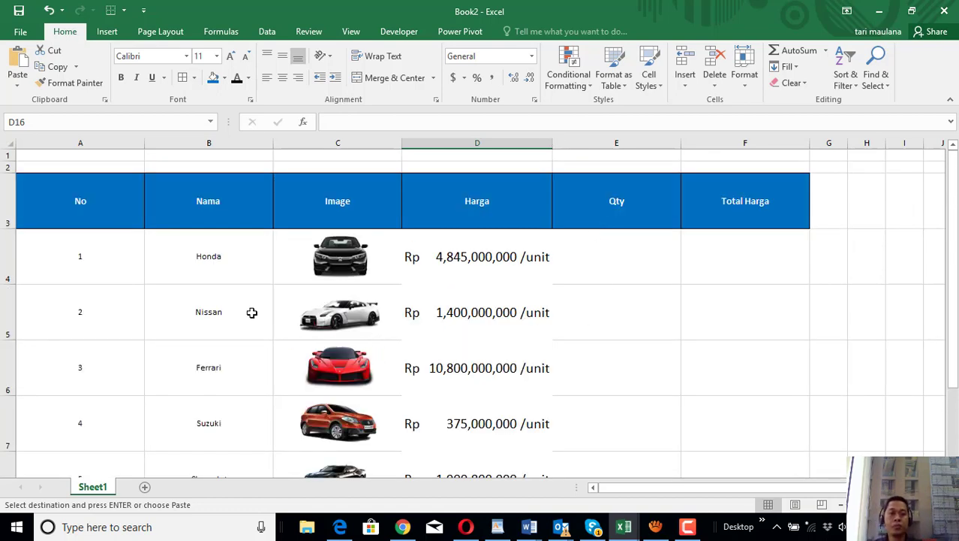
click(214, 259)
click(326, 258)
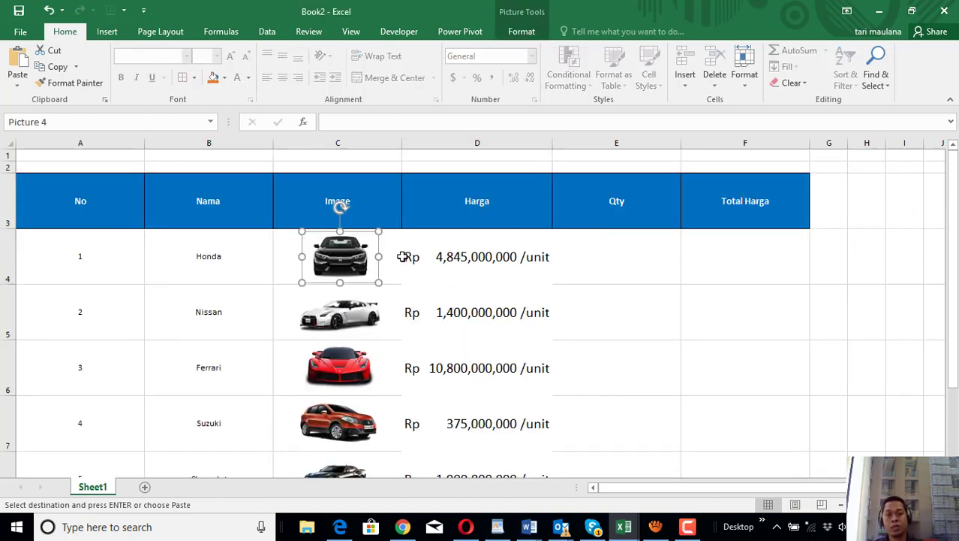
click(474, 257)
click(621, 256)
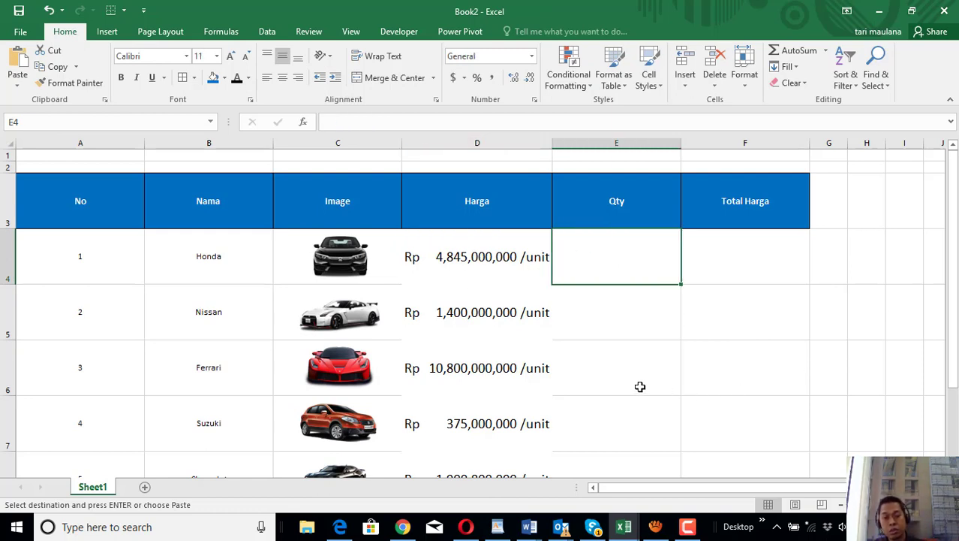
Step: Type the quantities 20, 30, 50, 70 and 100 into cells E4 through E8
text(20)
click(606, 313)
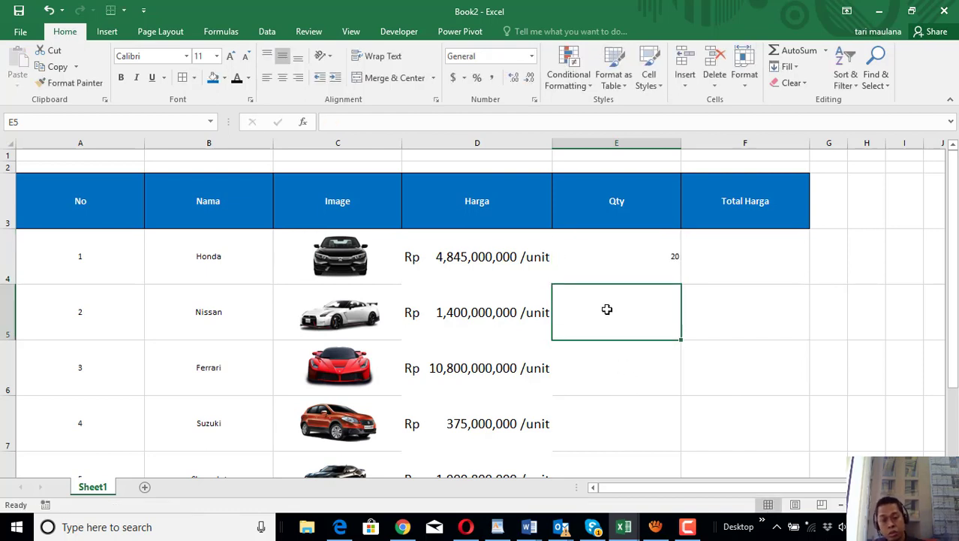
text(30)
click(633, 362)
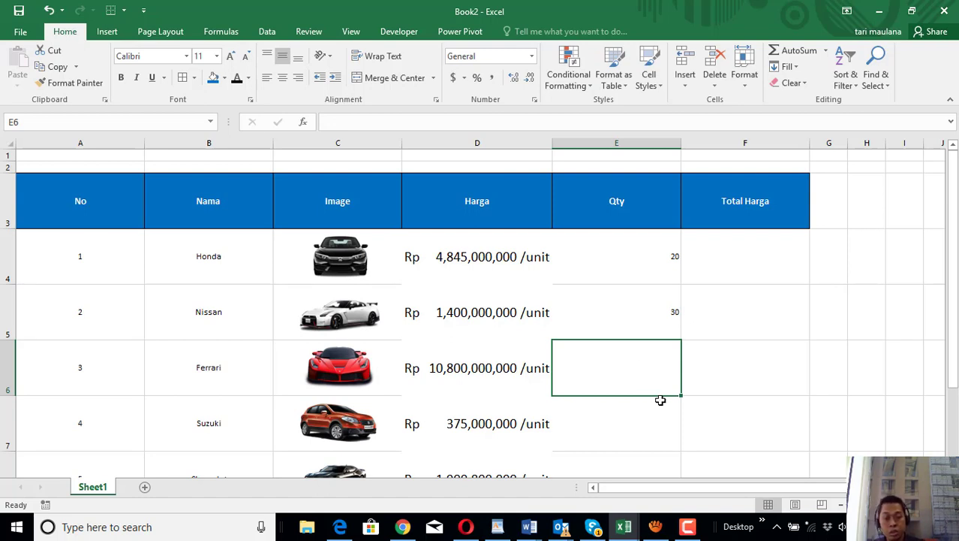
text(50)
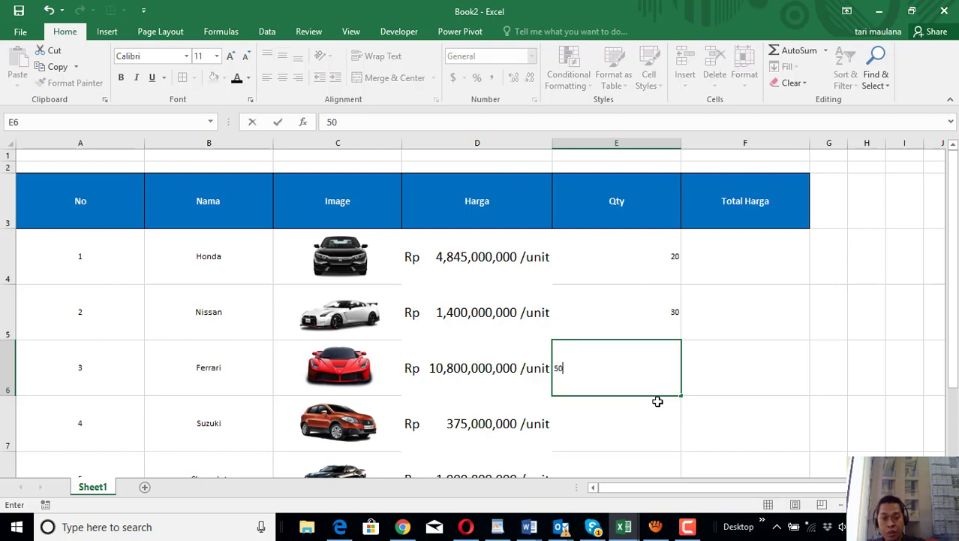
click(652, 425)
scroll(651, 428, down, 1)
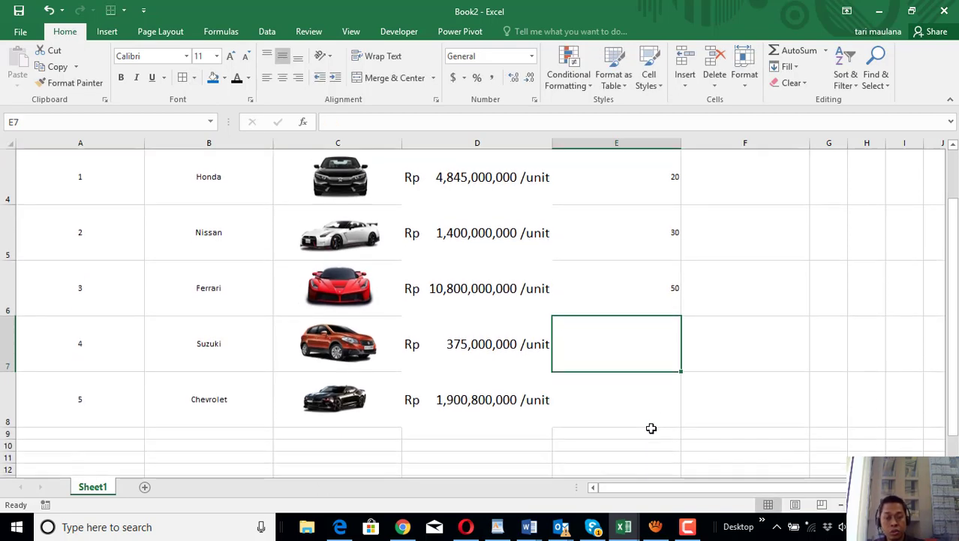
text(70)
click(634, 410)
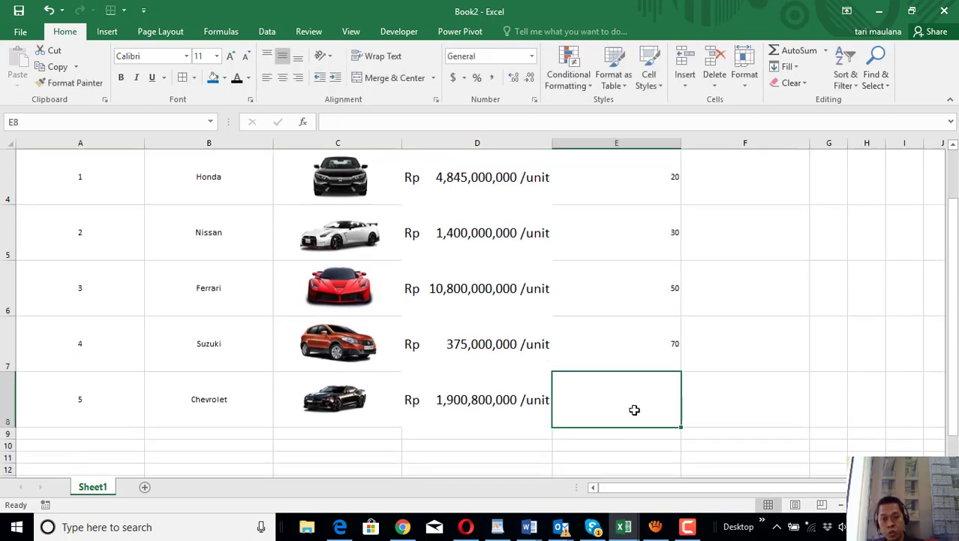
text(1)
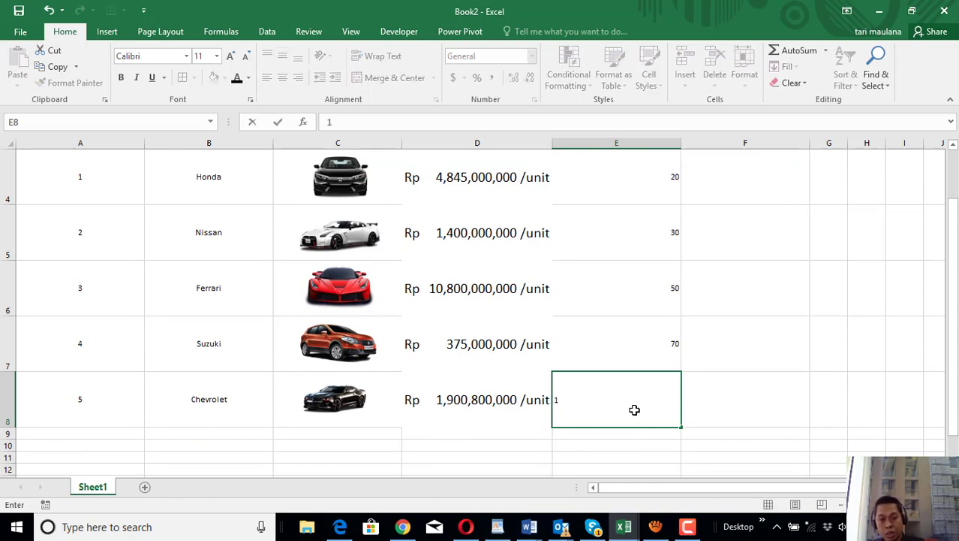
text(00)
click(635, 435)
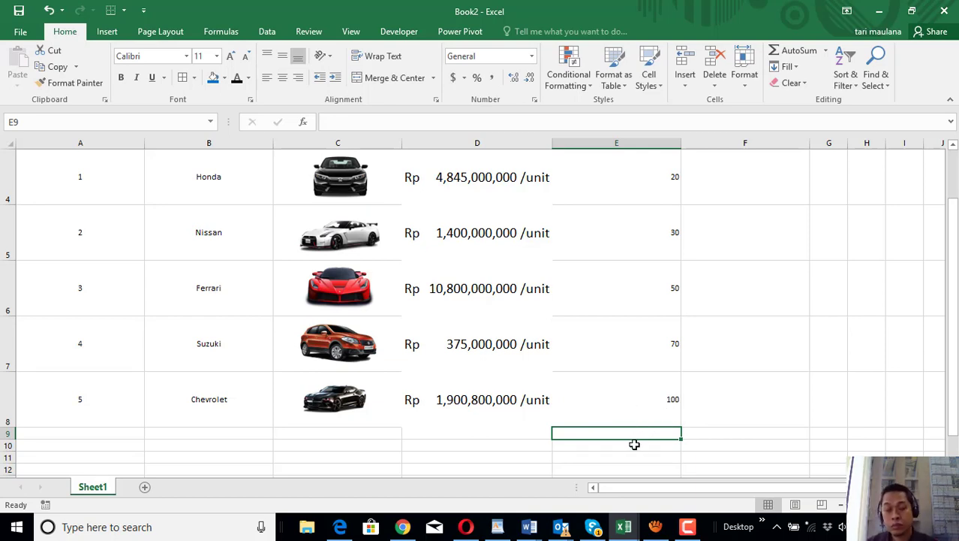
Step: Enter =SUM(E4:E8) in E9 so the quantities total 270
text(=sum)
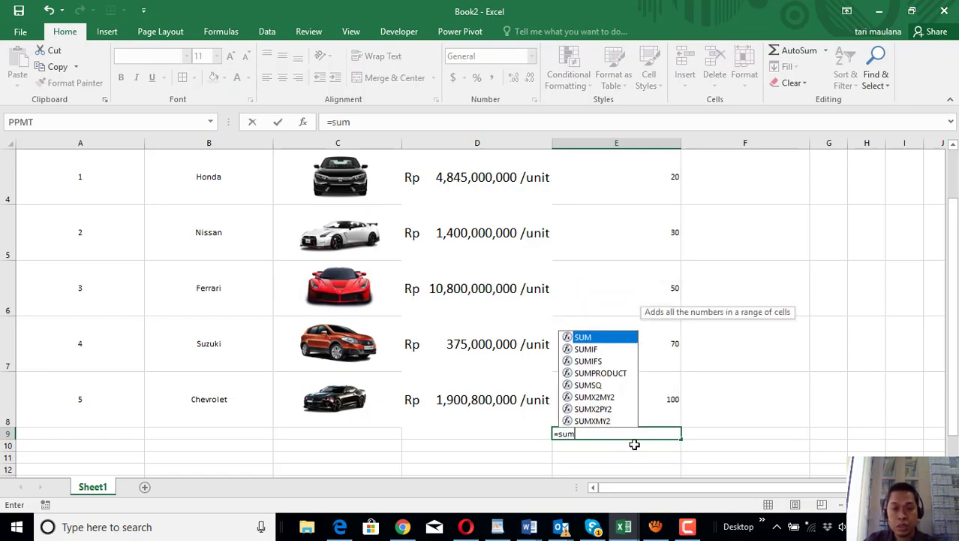
key(Tab)
scroll(594, 255, up, 1)
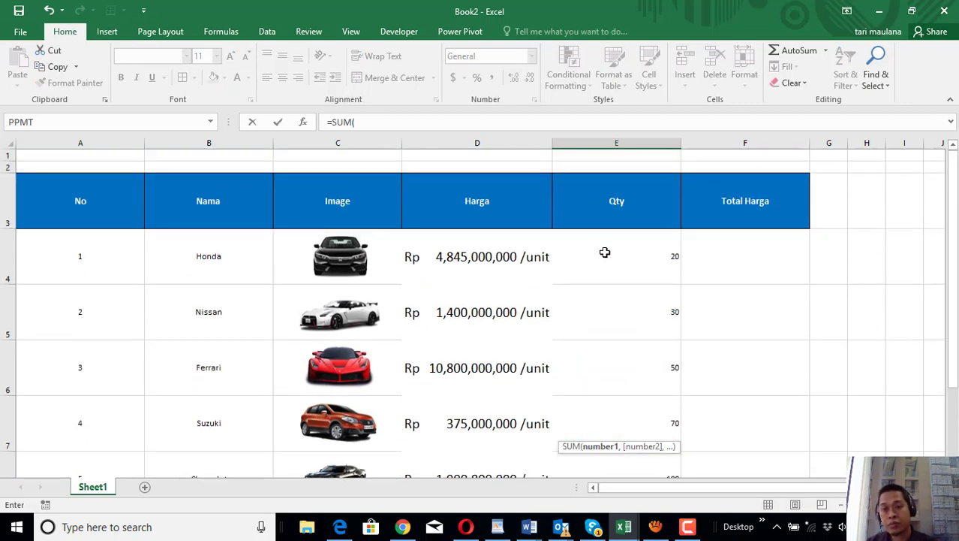
drag(617, 256, 644, 401)
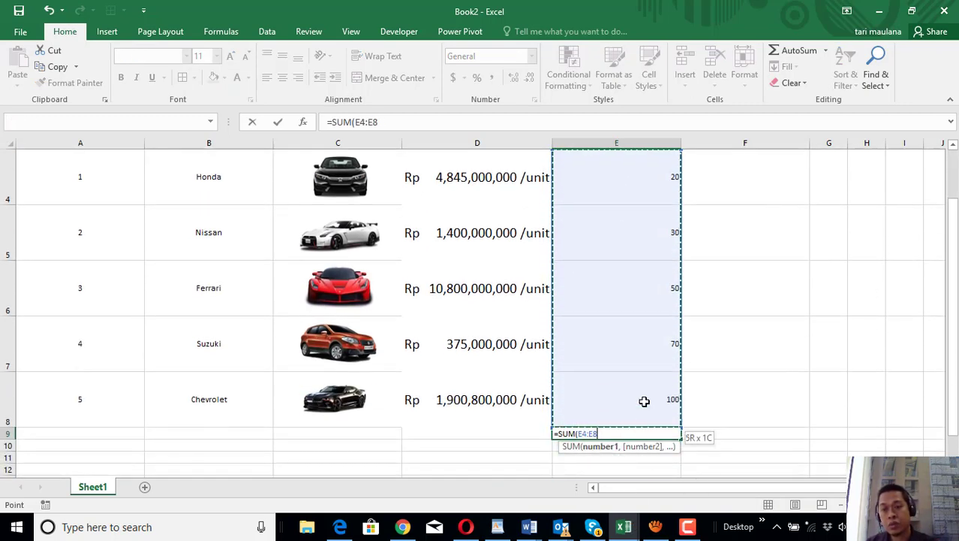
key(Return)
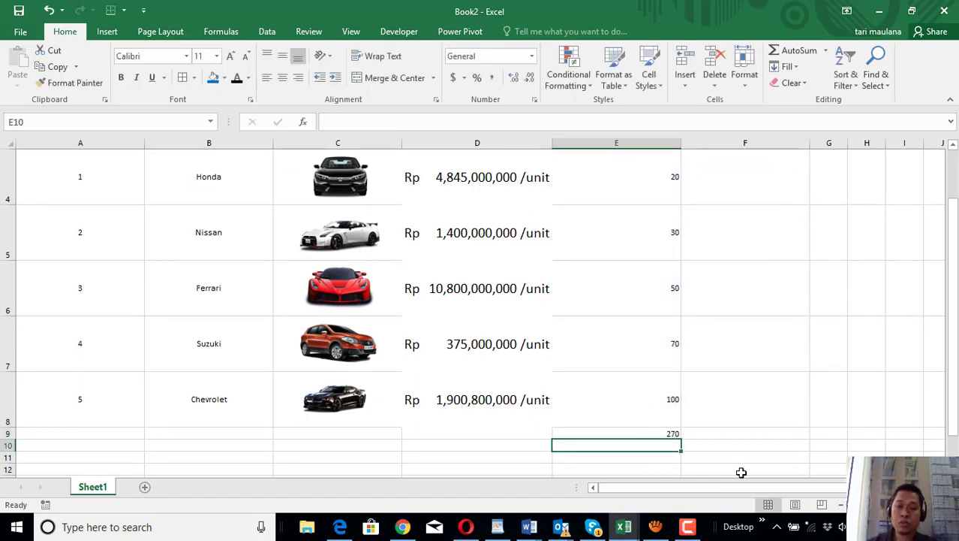
scroll(741, 472, up, 1)
scroll(741, 473, down, 2)
scroll(741, 473, up, 2)
scroll(741, 472, down, 1)
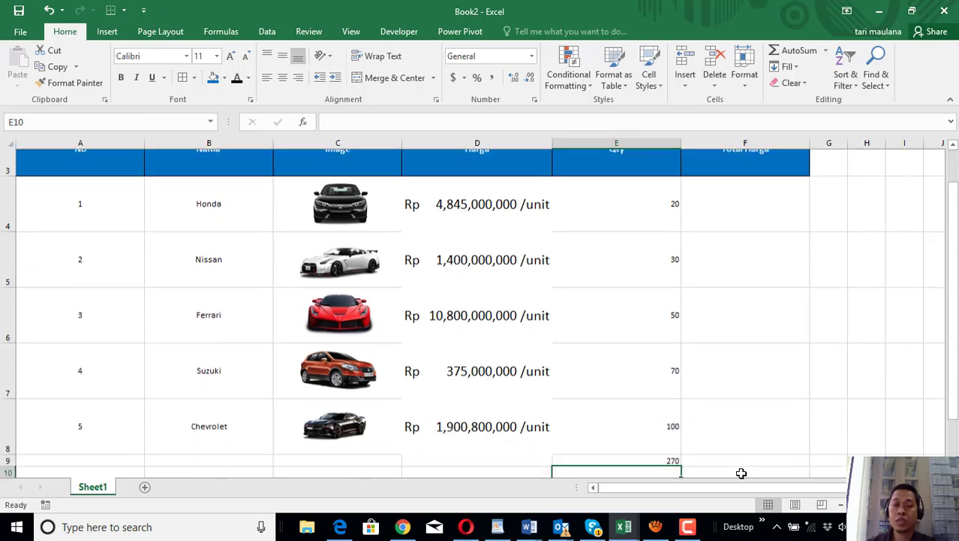
scroll(741, 472, down, 1)
scroll(739, 472, up, 2)
Step: Enter the formula =D4*E4 in F4 for Honda's Total Harga
click(753, 252)
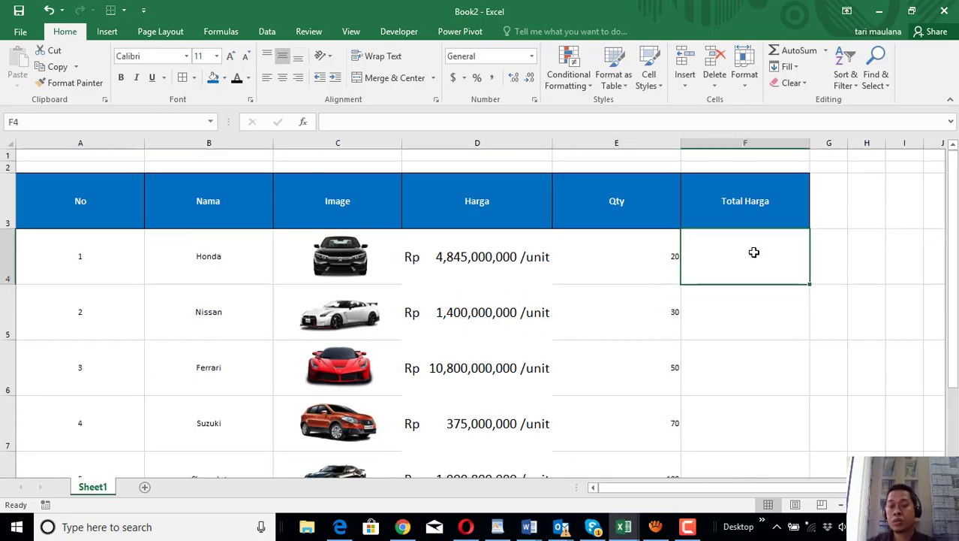
text(=SU)
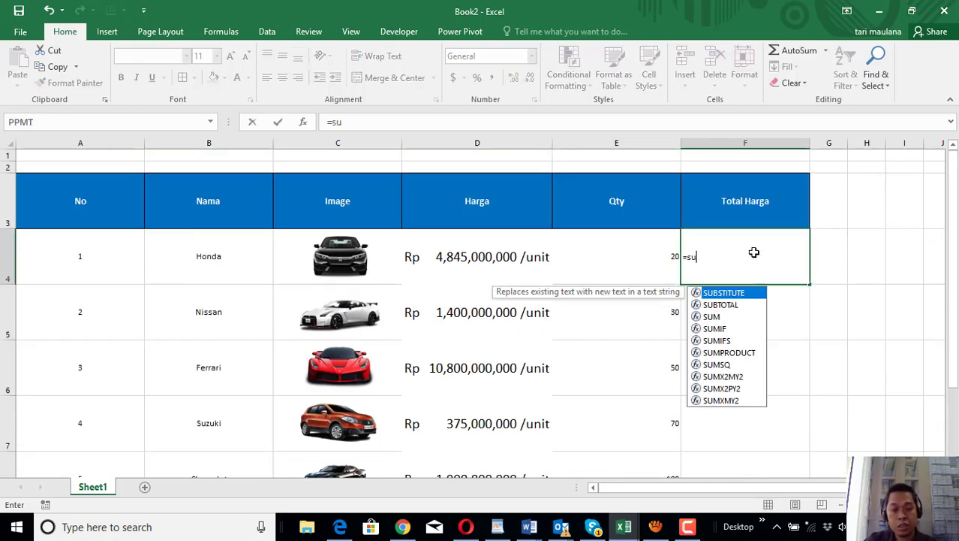
text(M()
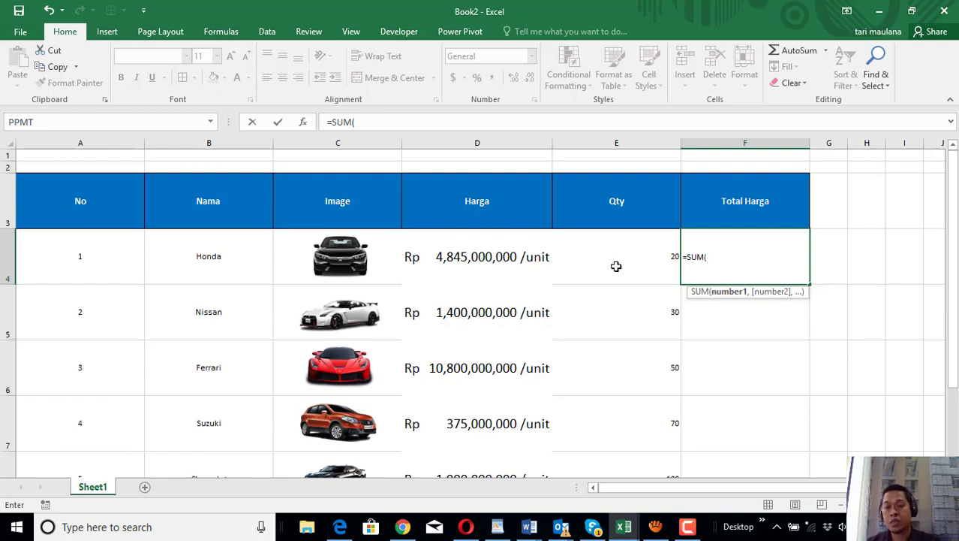
key(BackSpace)
key(BackSpace)
key(BackSpace)
key(BackSpace)
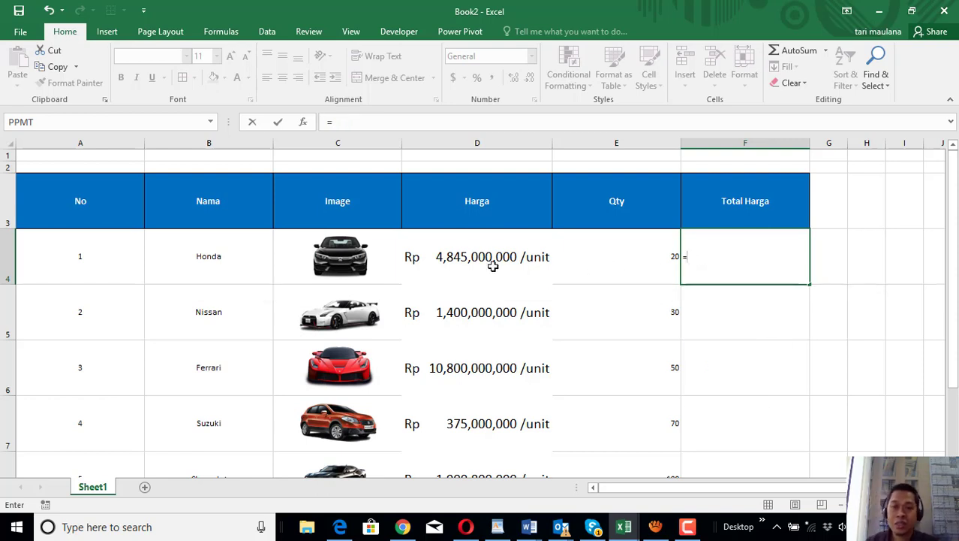
click(502, 265)
text(*)
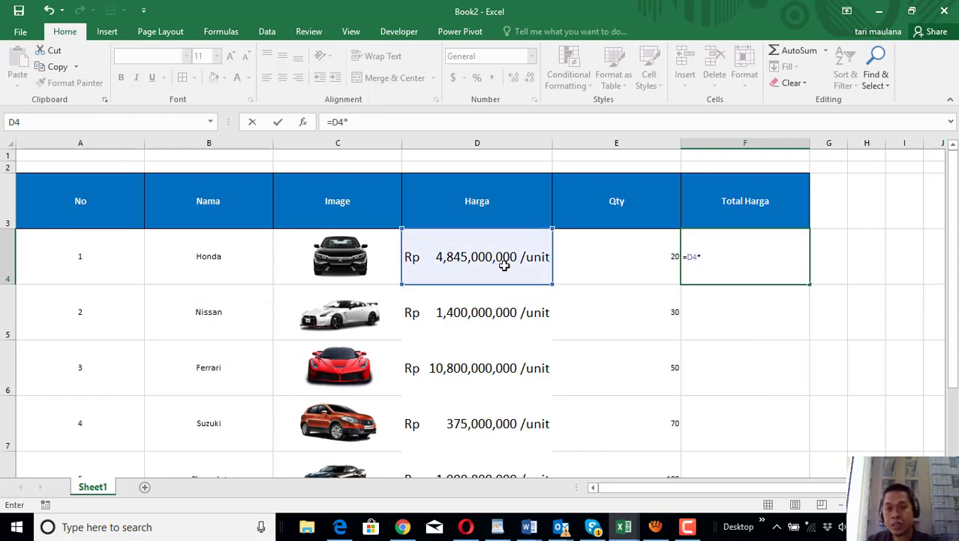
click(614, 263)
key(Return)
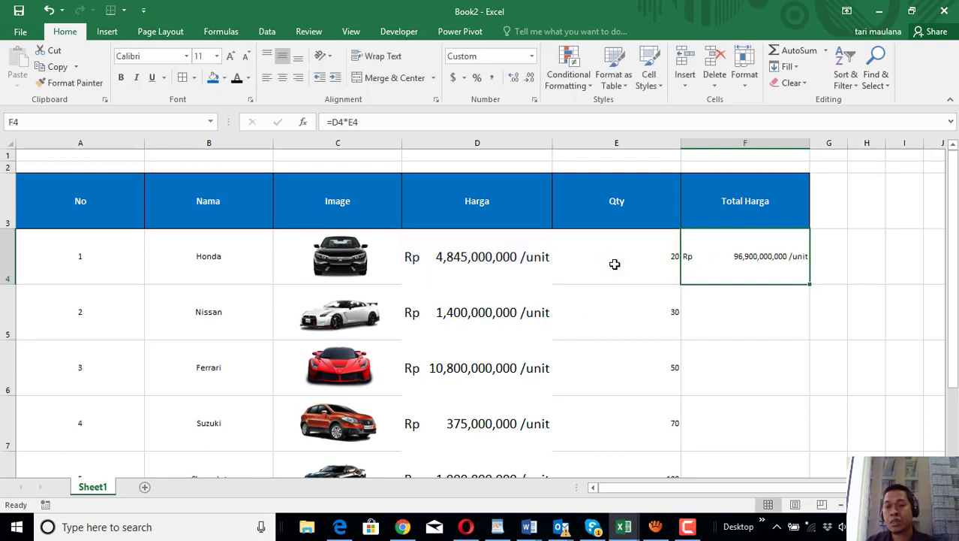
Step: Fill the Total Harga formula down to F8 and make column F narrower
double_click(810, 284)
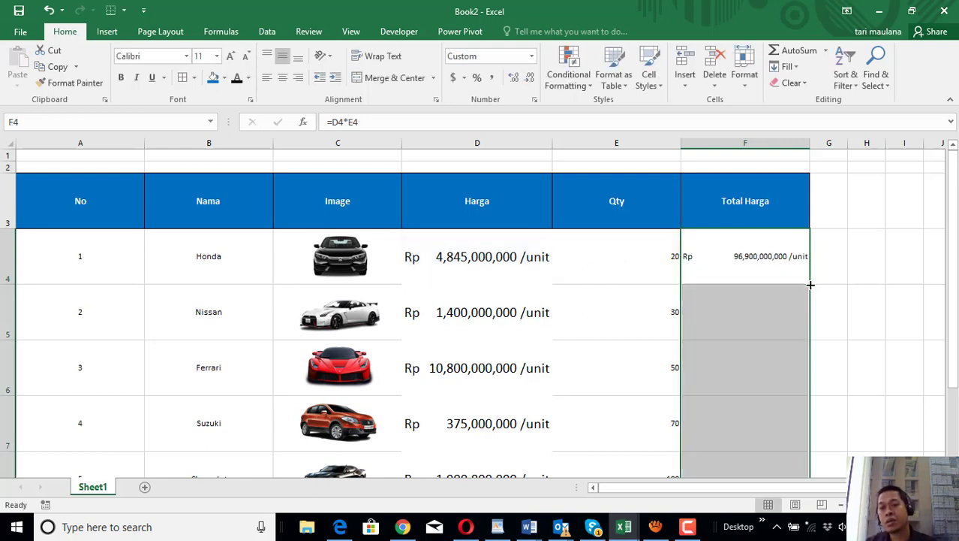
scroll(818, 301, down, 1)
scroll(832, 338, up, 1)
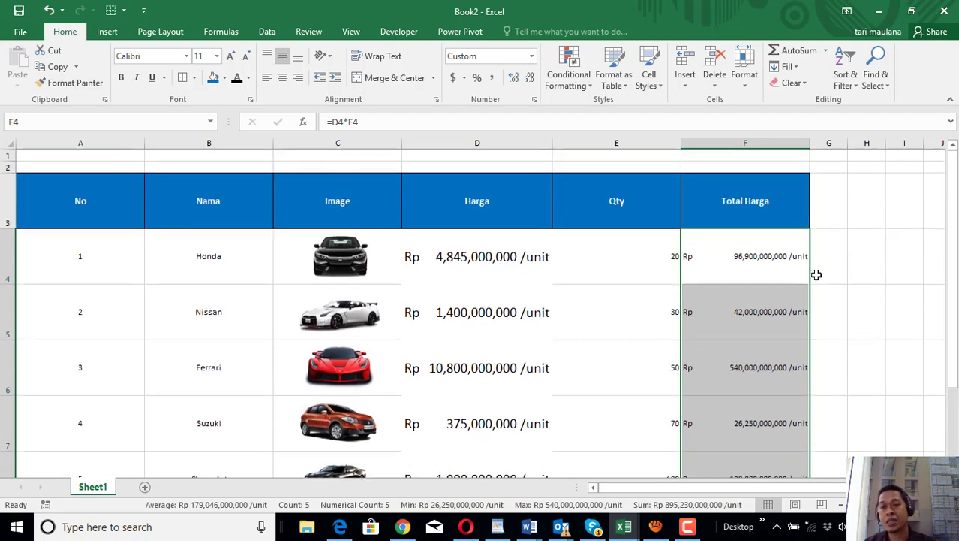
drag(810, 143, 779, 143)
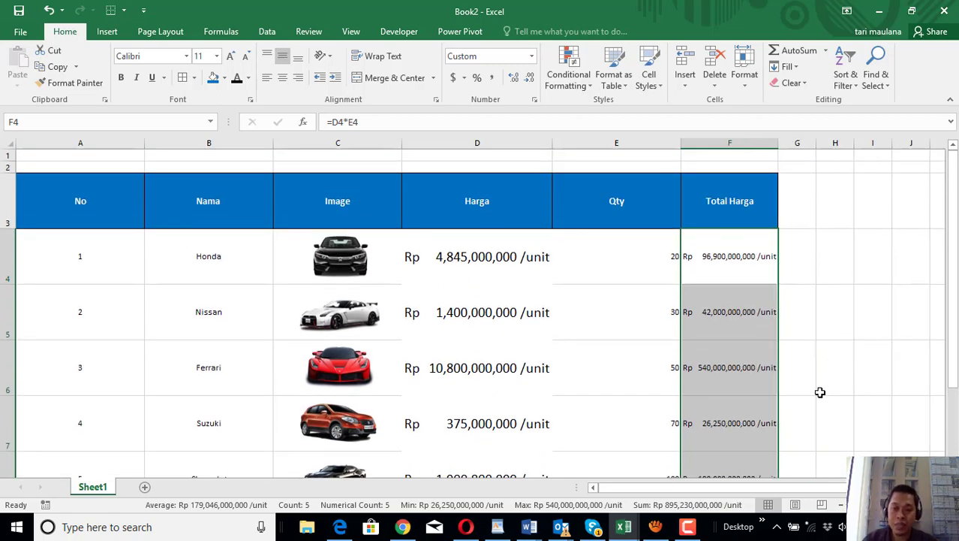
scroll(586, 440, down, 1)
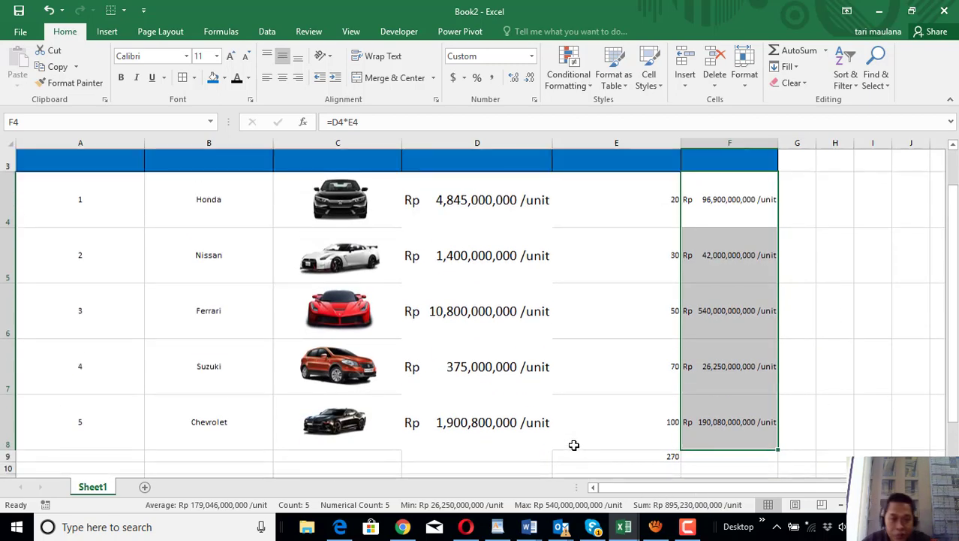
scroll(578, 439, up, 1)
scroll(603, 461, down, 2)
scroll(602, 459, up, 2)
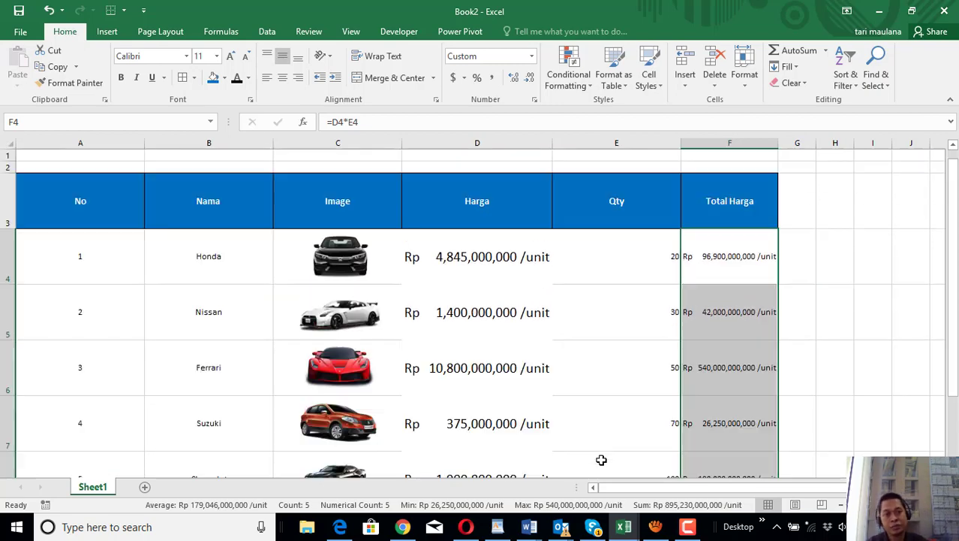
Step: Raise header row A3:F3 to 28-point text and AutoFit column F to fit Total Harga
click(115, 216)
drag(239, 202, 709, 199)
double_click(231, 59)
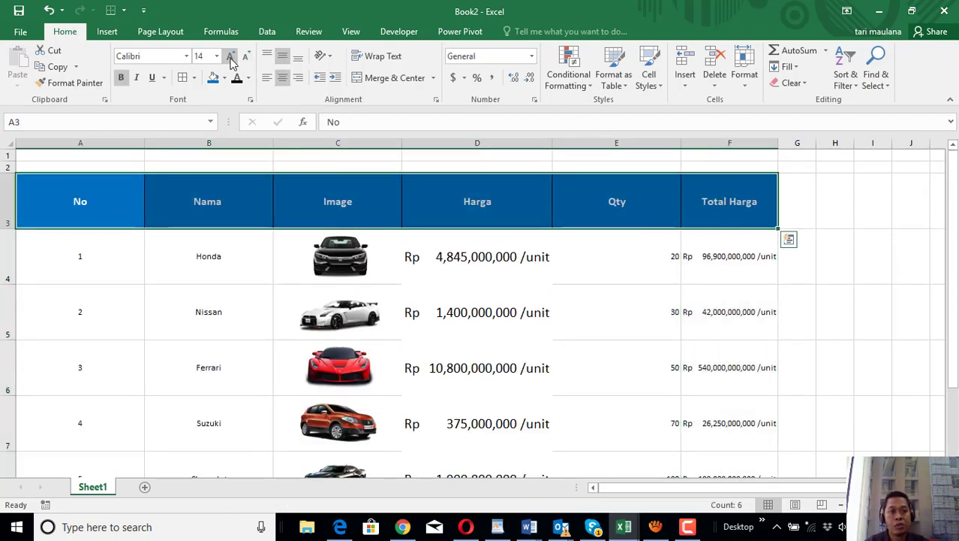
double_click(231, 58)
double_click(231, 59)
click(230, 59)
click(231, 58)
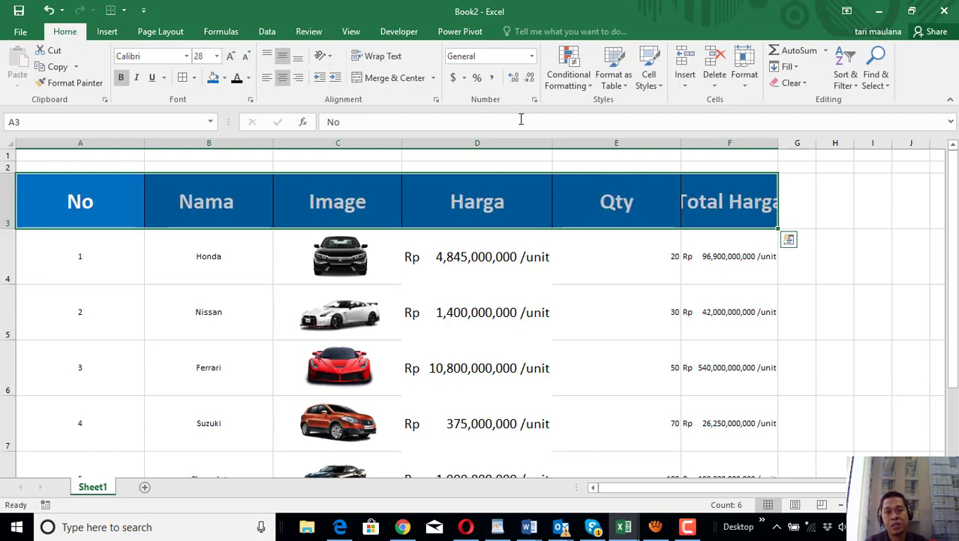
drag(778, 143, 778, 142)
double_click(778, 142)
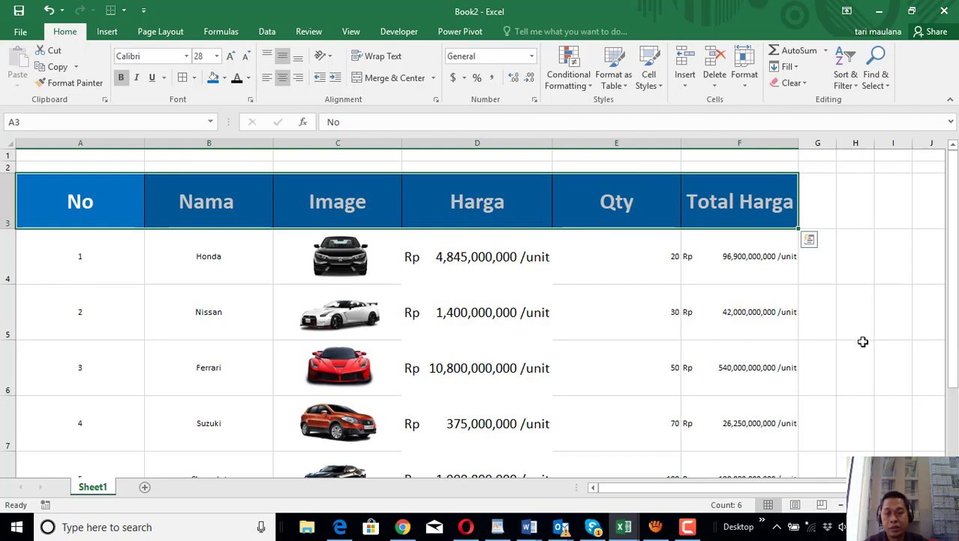
Step: Scroll around the sheet to review the finished car sales table
scroll(888, 354, down, 1)
scroll(888, 354, down, 2)
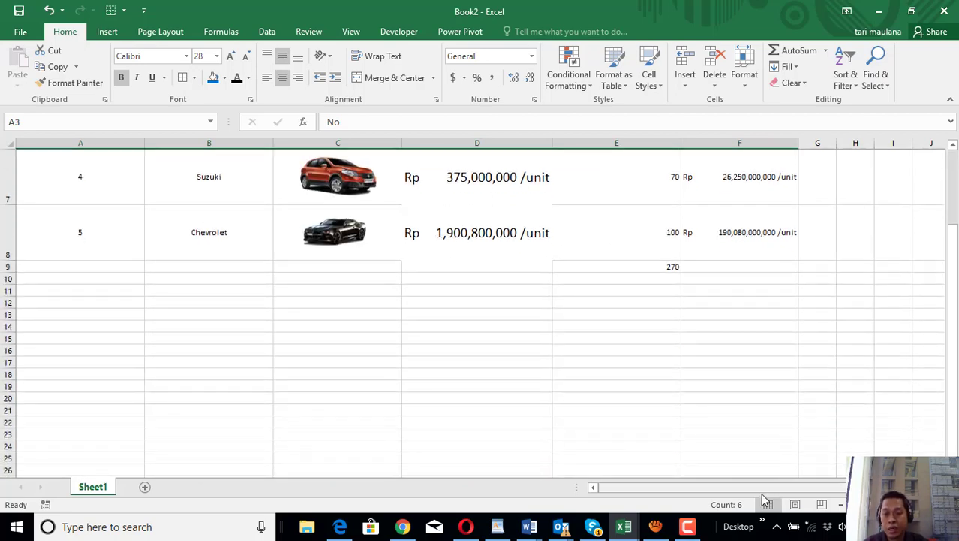
ctrl+scroll(854, 414, up, 2)
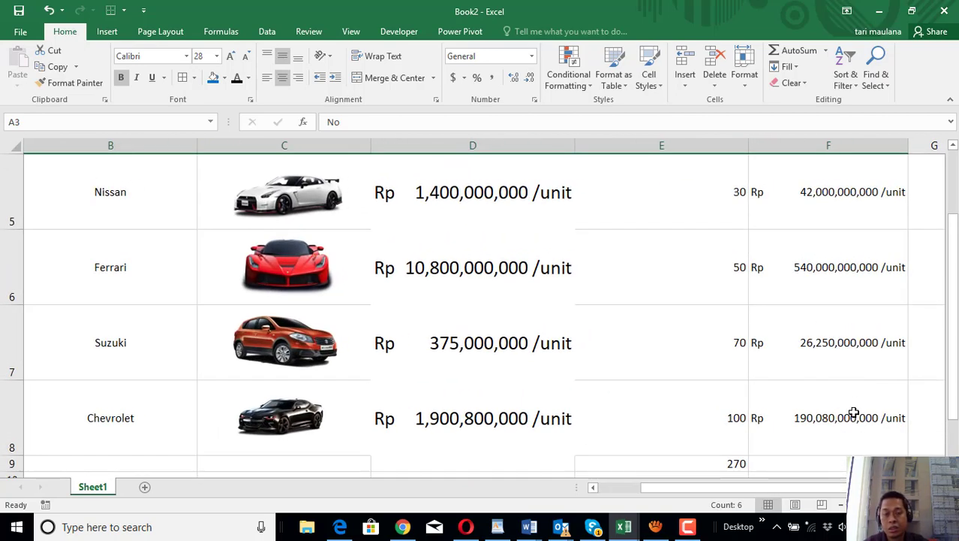
scroll(768, 492, right, 2)
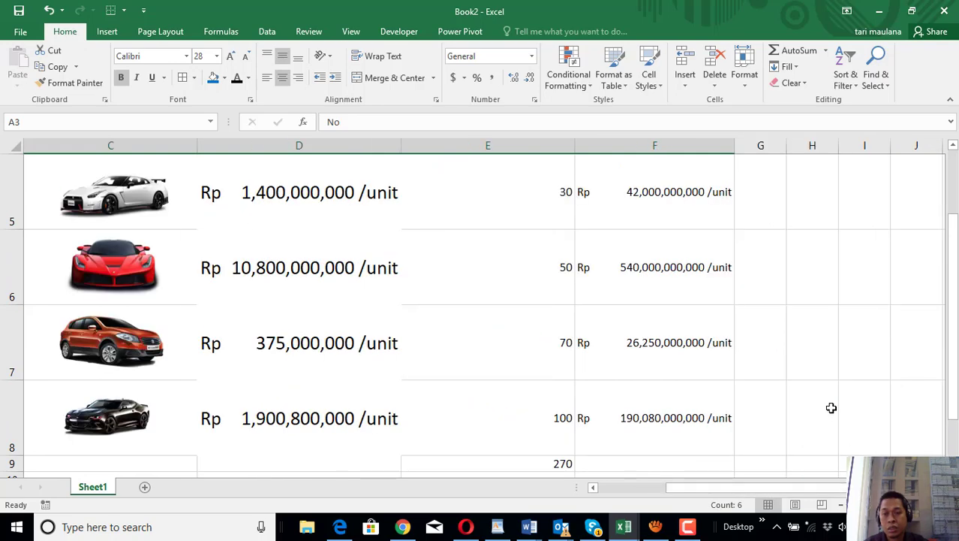
scroll(831, 405, down, 1)
ctrl+scroll(831, 406, up, 1)
ctrl+scroll(830, 405, down, 1)
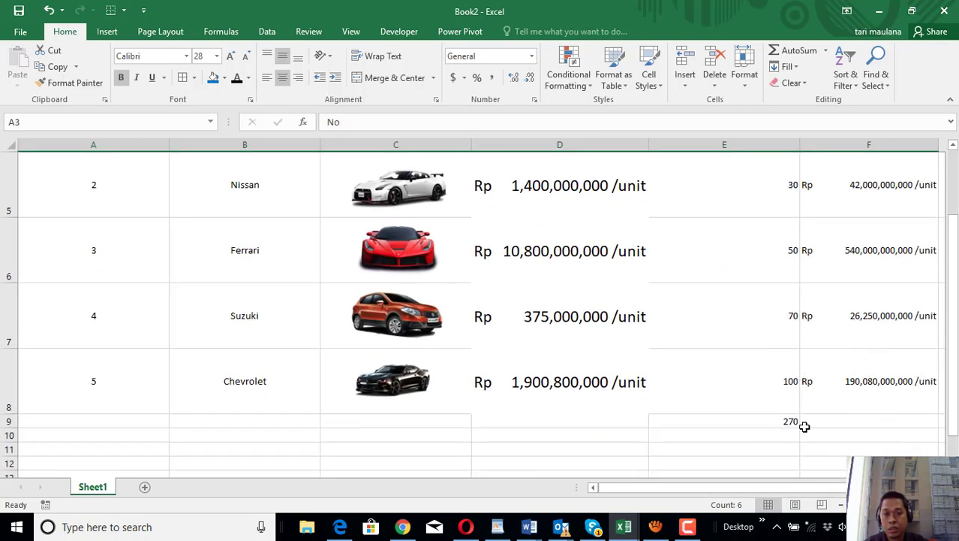
scroll(763, 489, right, 1)
ctrl+scroll(763, 489, down, 1)
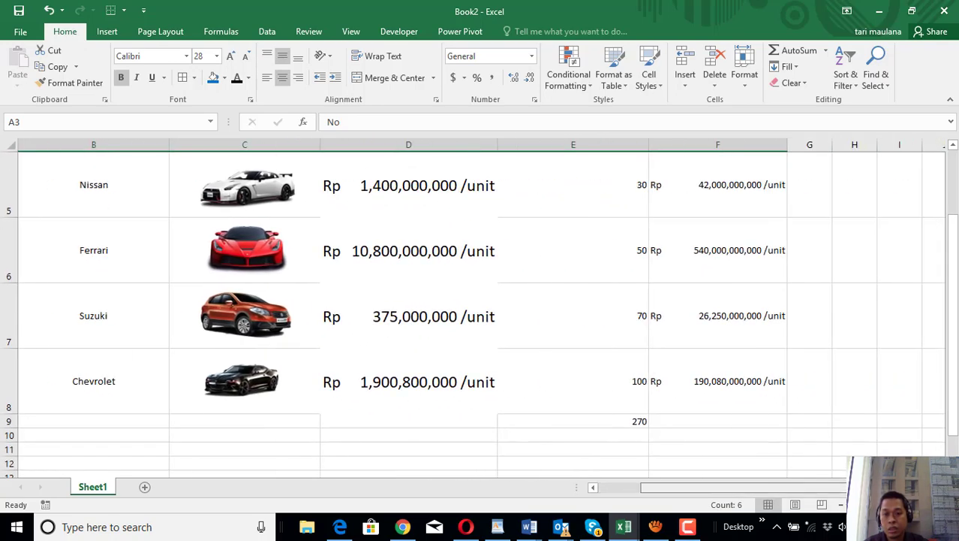
Step: Select the empty cell I4 beside the table for a validation rule
click(856, 241)
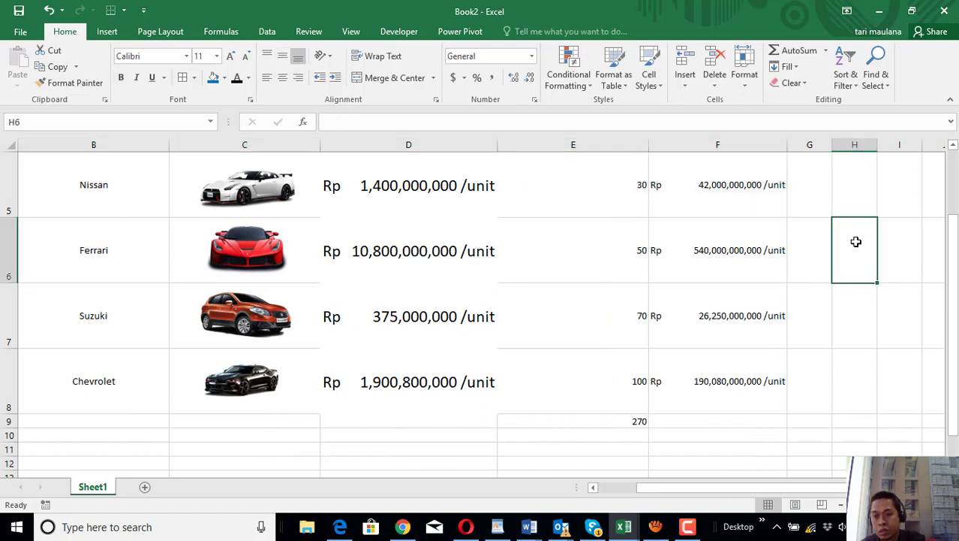
key(Right)
key(Right)
key(Right)
key(Right)
key(Right)
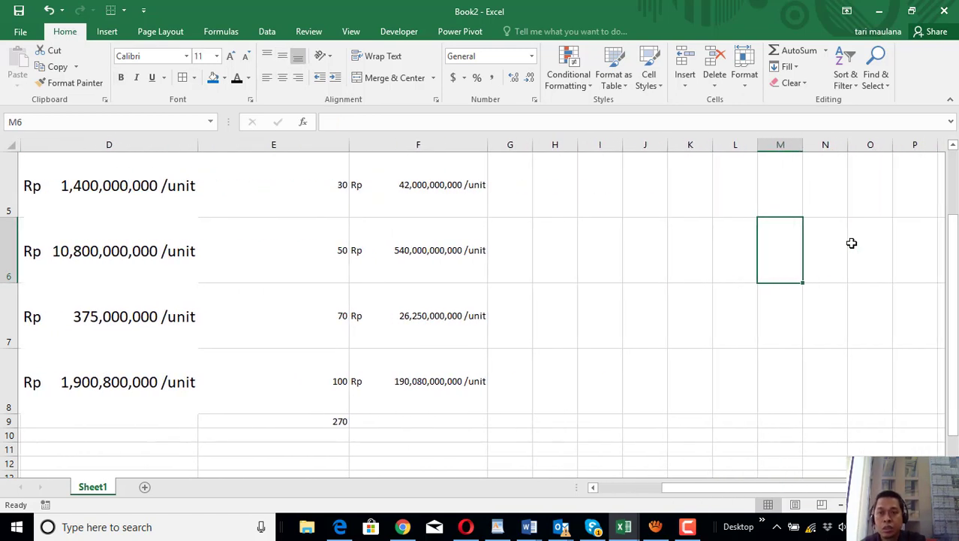
click(599, 241)
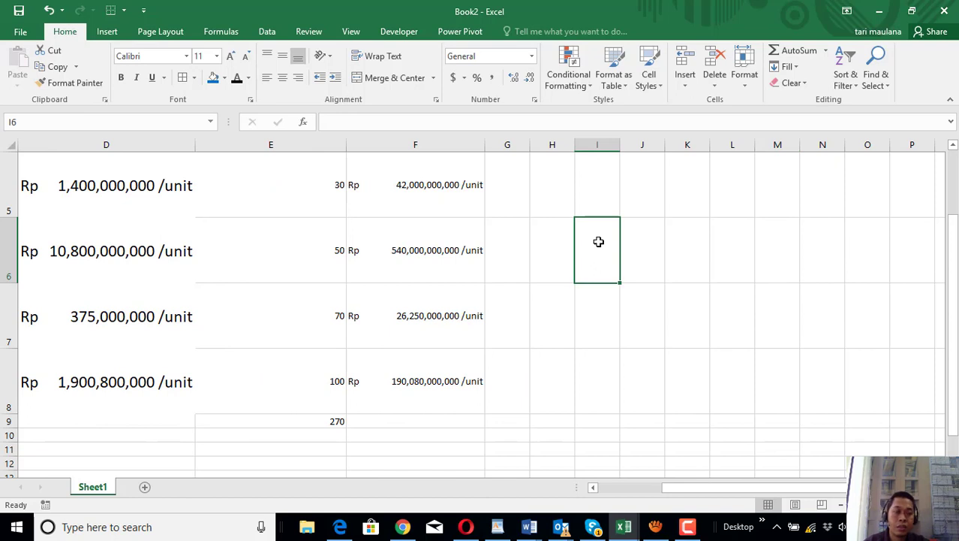
click(596, 206)
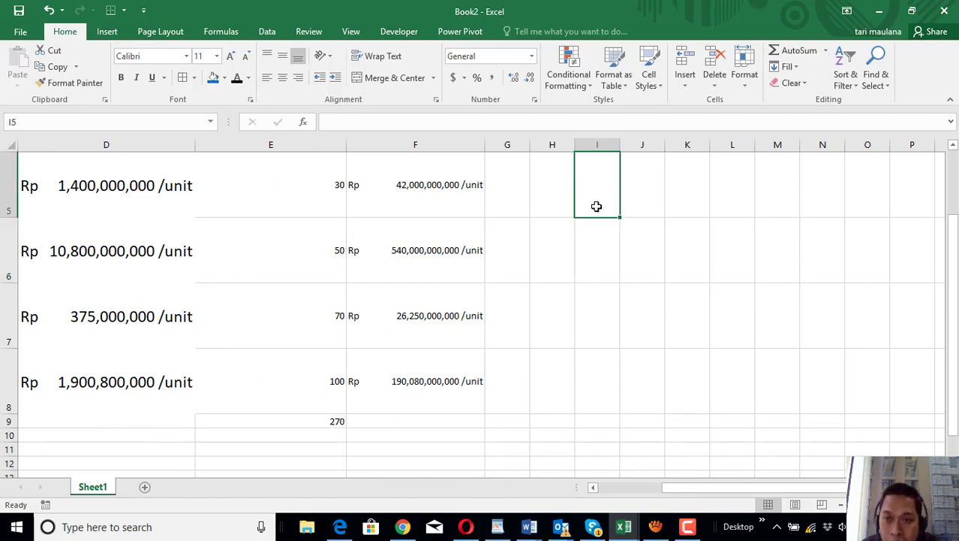
key(Right)
key(Down)
key(Down)
click(603, 197)
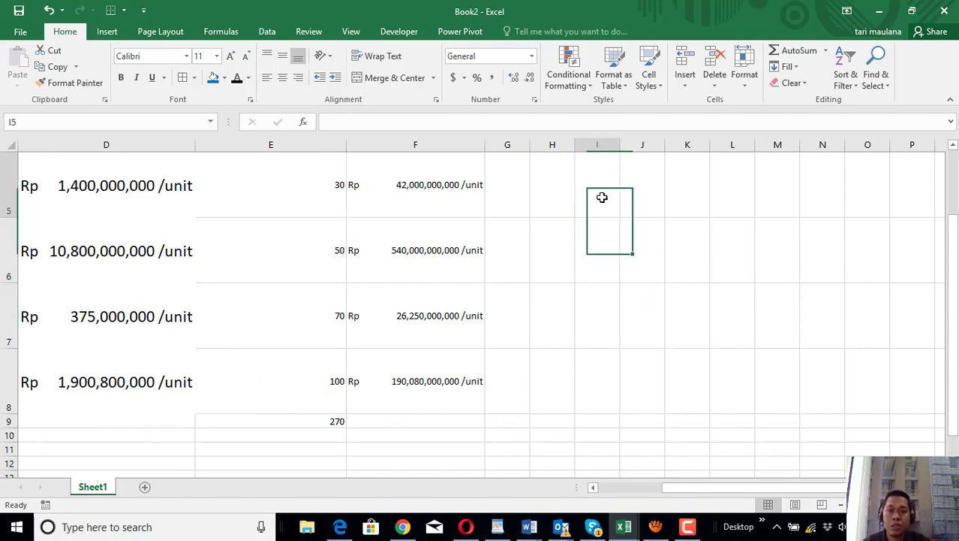
scroll(661, 263, up, 2)
click(597, 289)
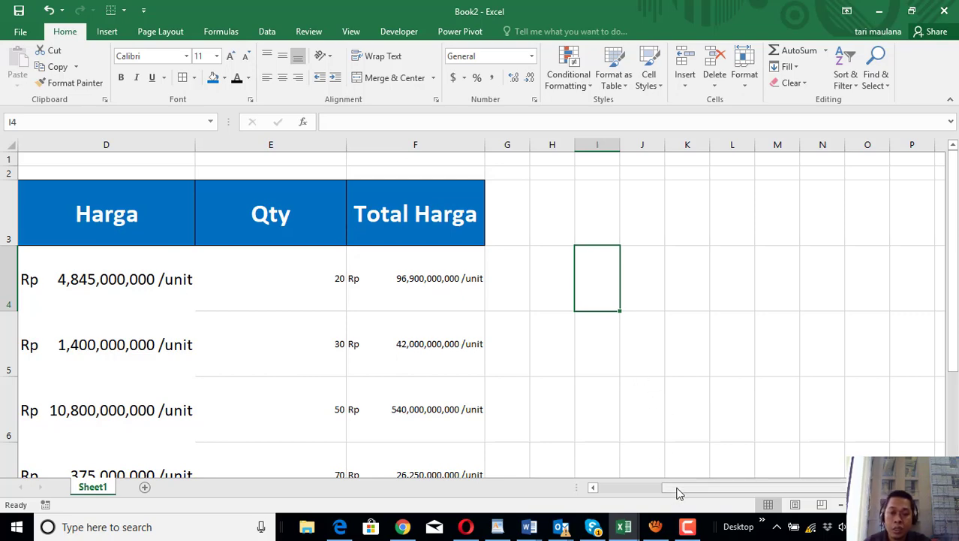
mouse_move(676, 488)
mouse_down()
mouse_move(610, 495)
mouse_move(722, 492)
mouse_up()
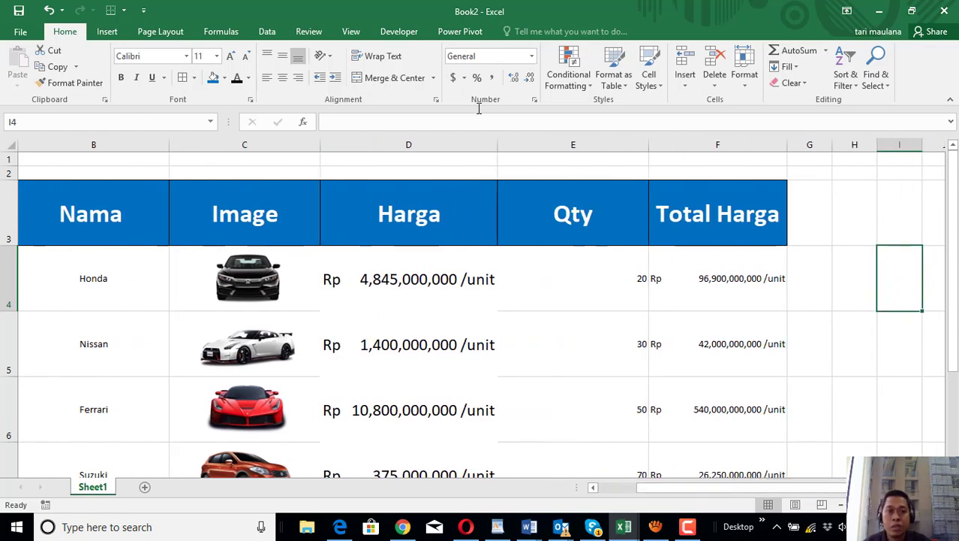
Step: Open Data Validation, browse the Input Message and Error Alert tabs, then return to Settings
click(266, 32)
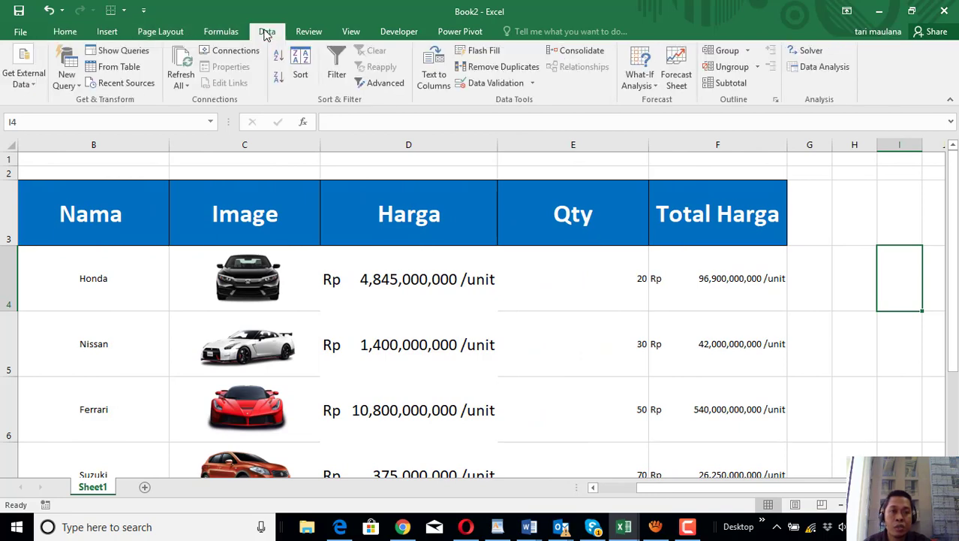
click(495, 83)
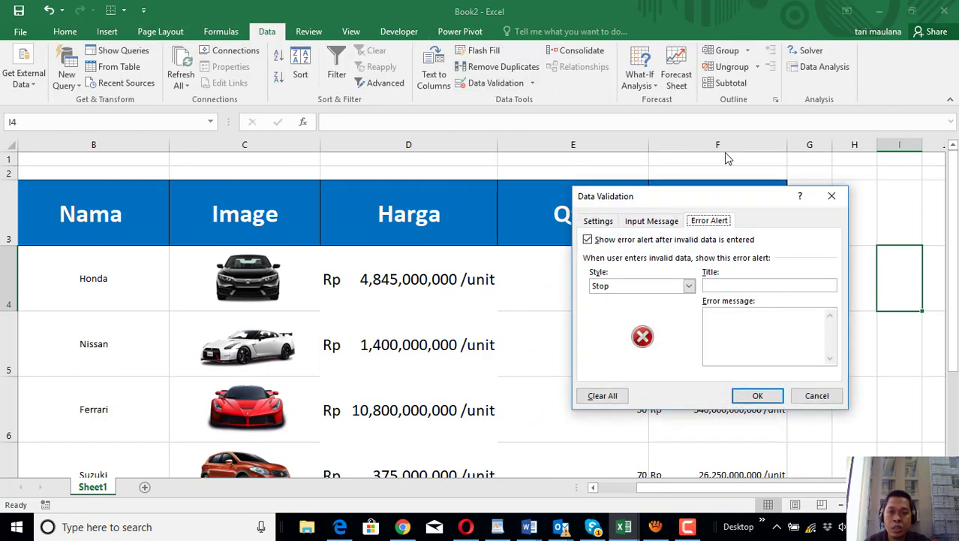
click(599, 222)
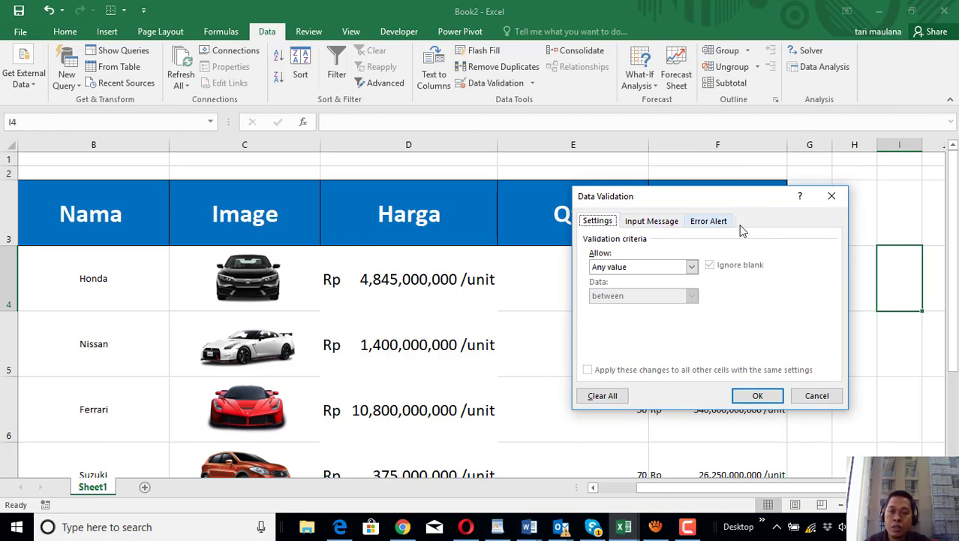
click(650, 224)
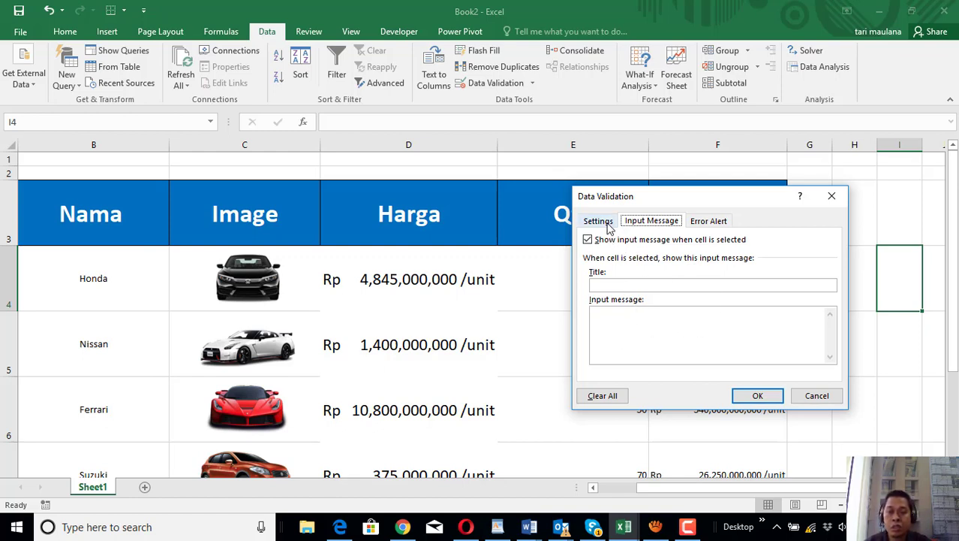
click(712, 224)
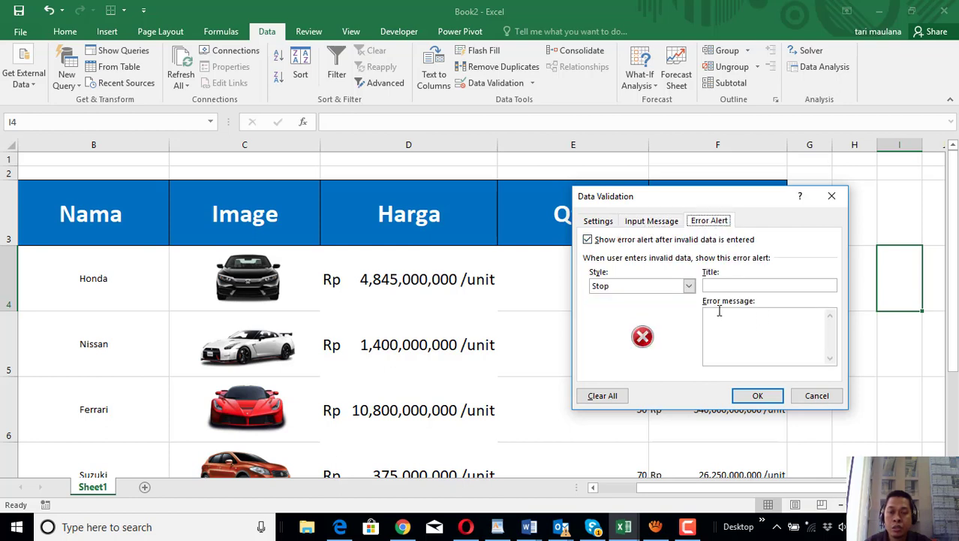
click(669, 224)
click(609, 225)
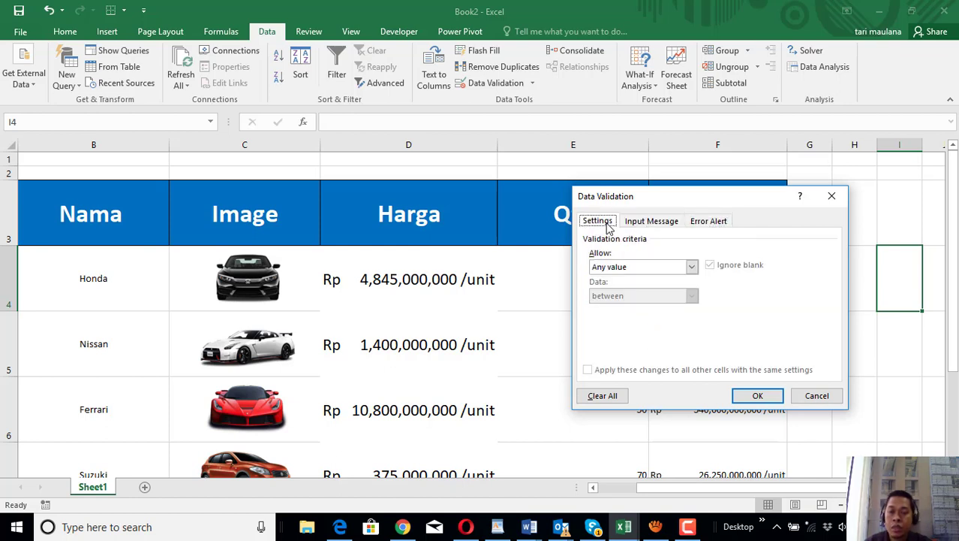
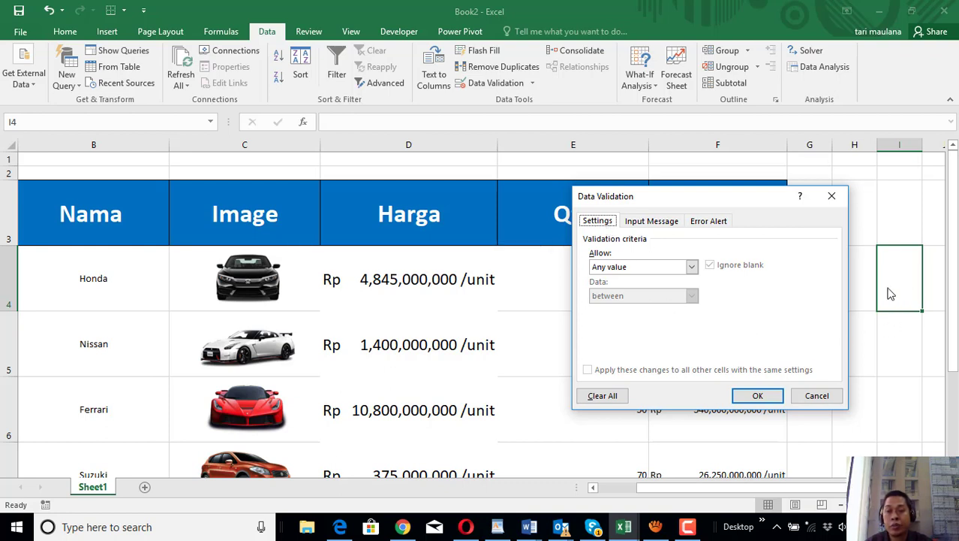
Step: Give cell I4 List validation sourced from the car names in $B$4:$B$8
click(691, 267)
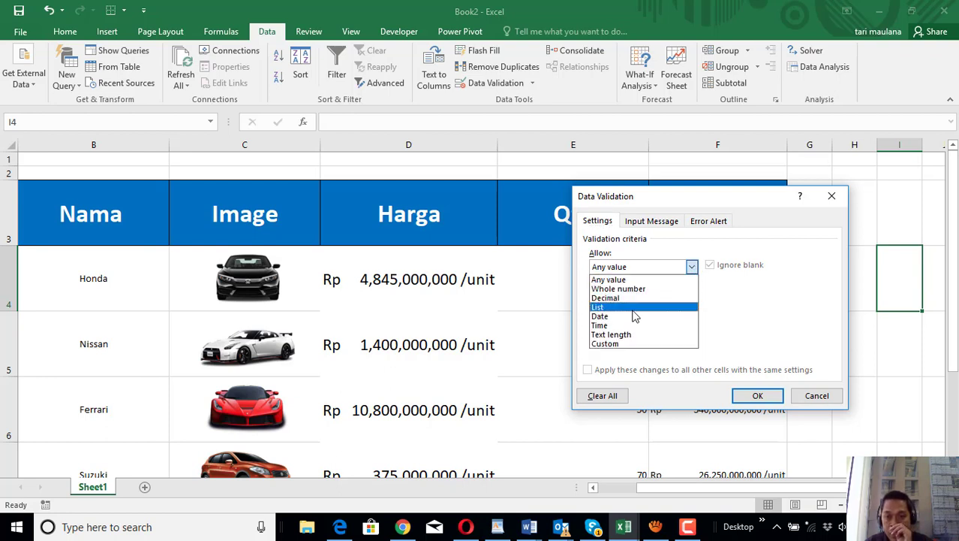
click(633, 308)
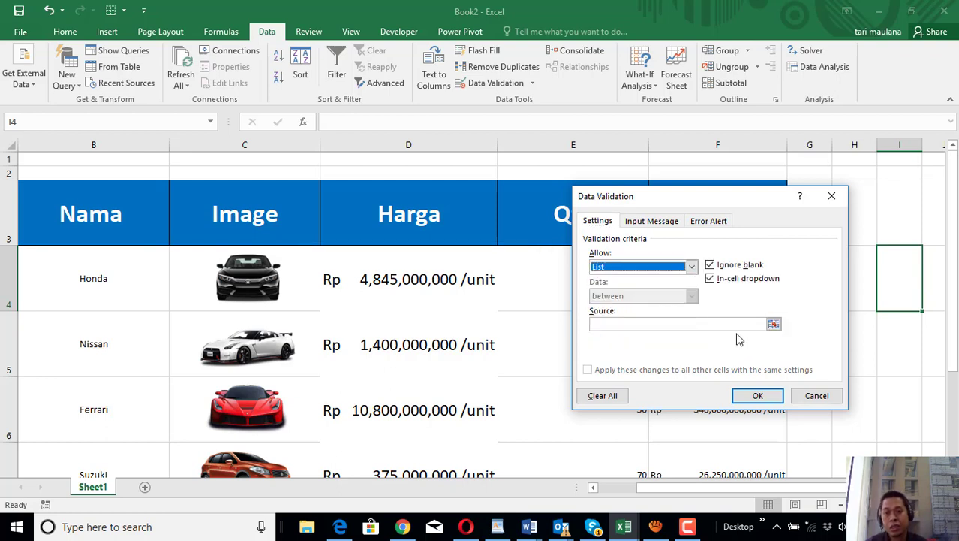
click(735, 323)
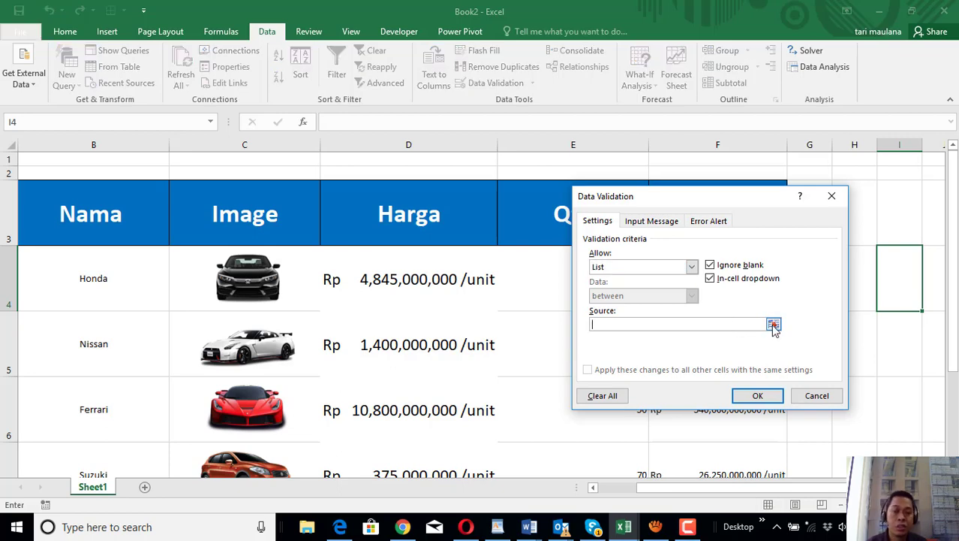
click(774, 325)
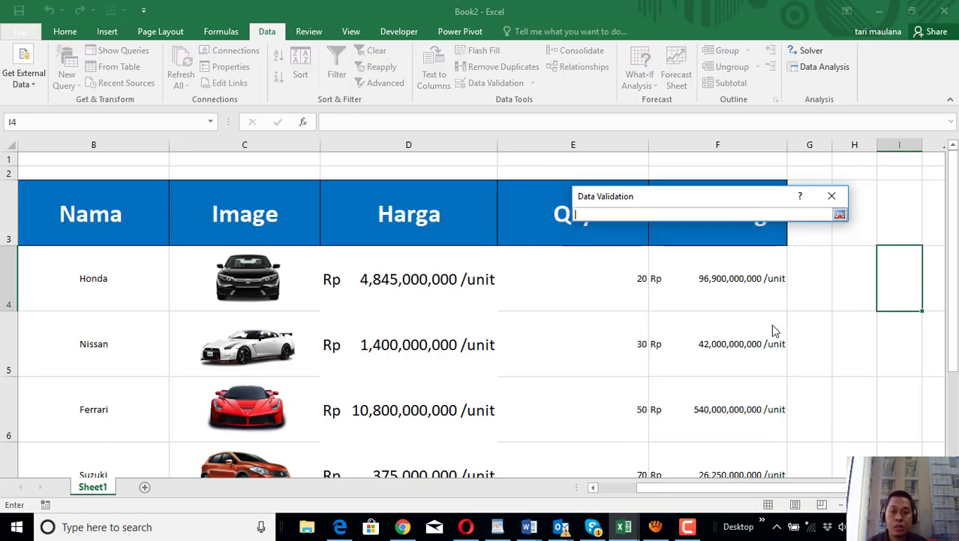
click(96, 272)
drag(90, 317, 93, 406)
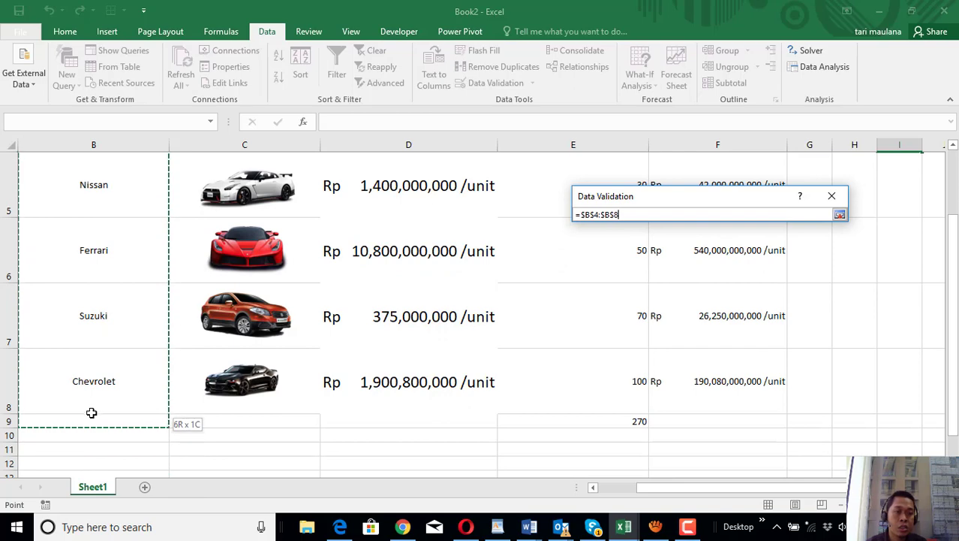
click(840, 215)
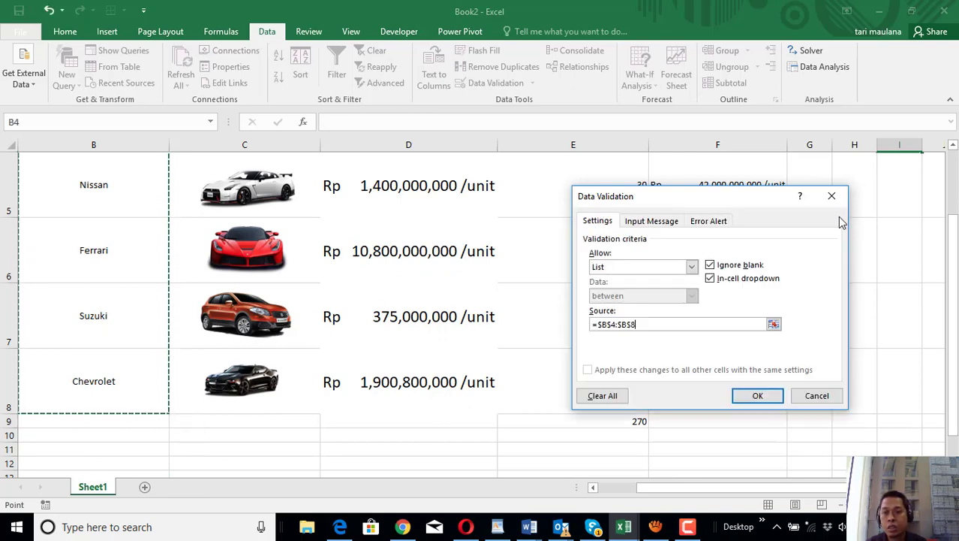
click(760, 397)
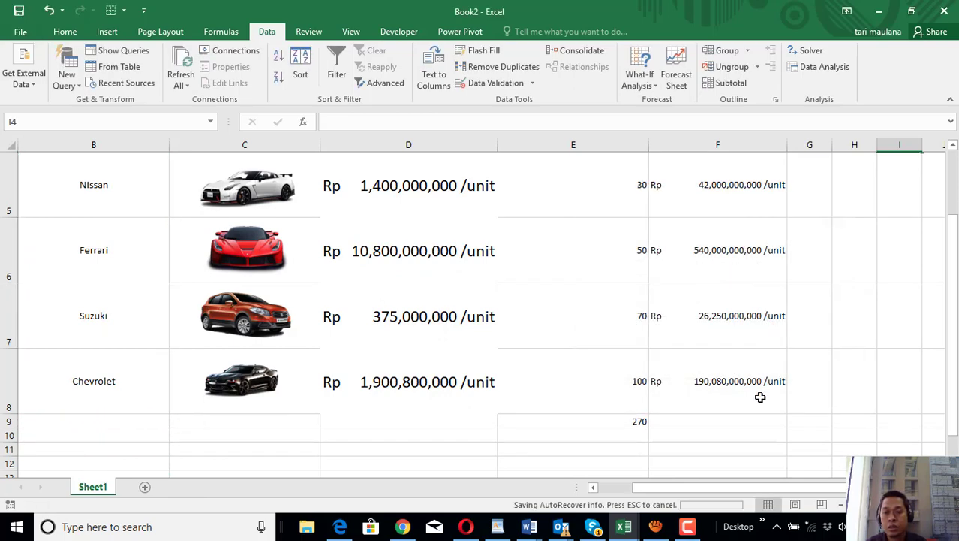
Step: Return to I4 and test its car-name dropdown
drag(788, 487, 811, 487)
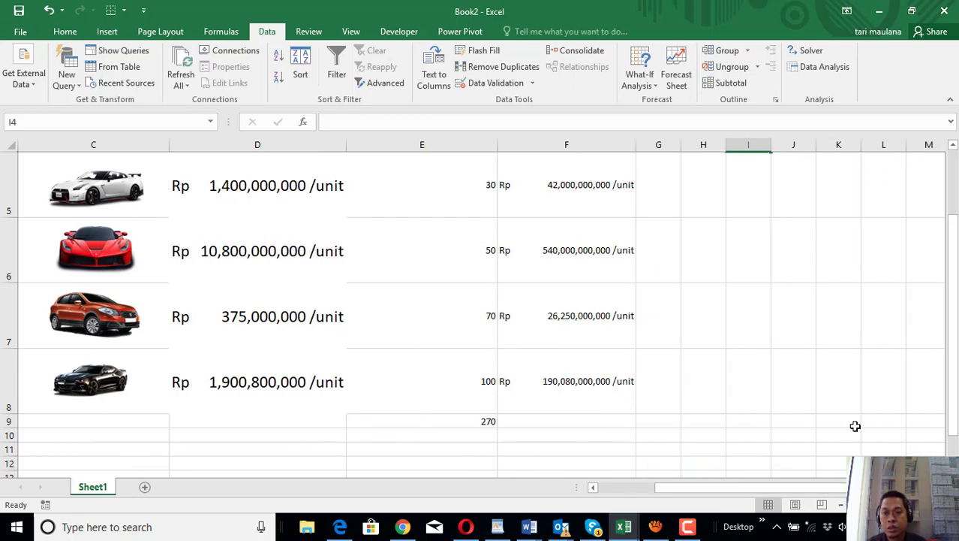
click(757, 258)
click(749, 206)
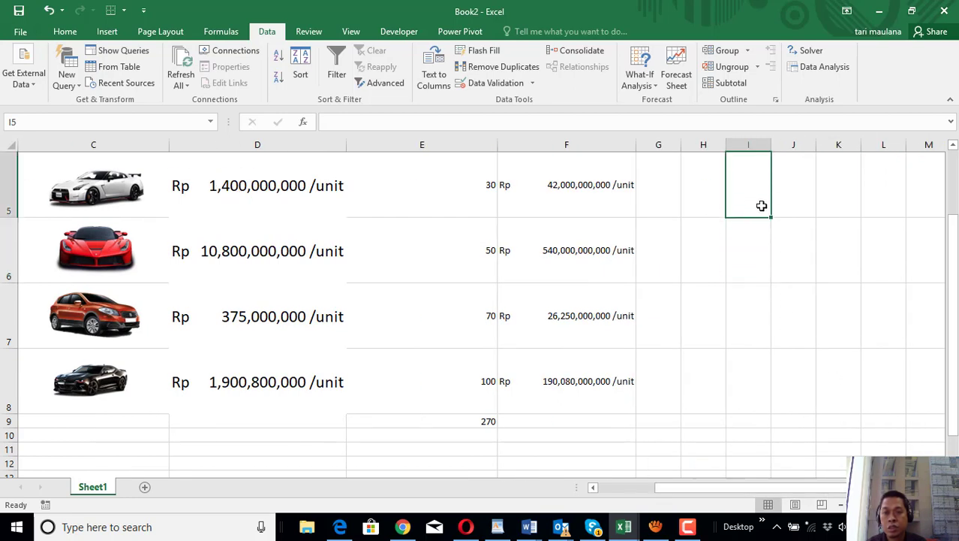
scroll(760, 218, up, 1)
scroll(767, 252, up, 1)
click(758, 273)
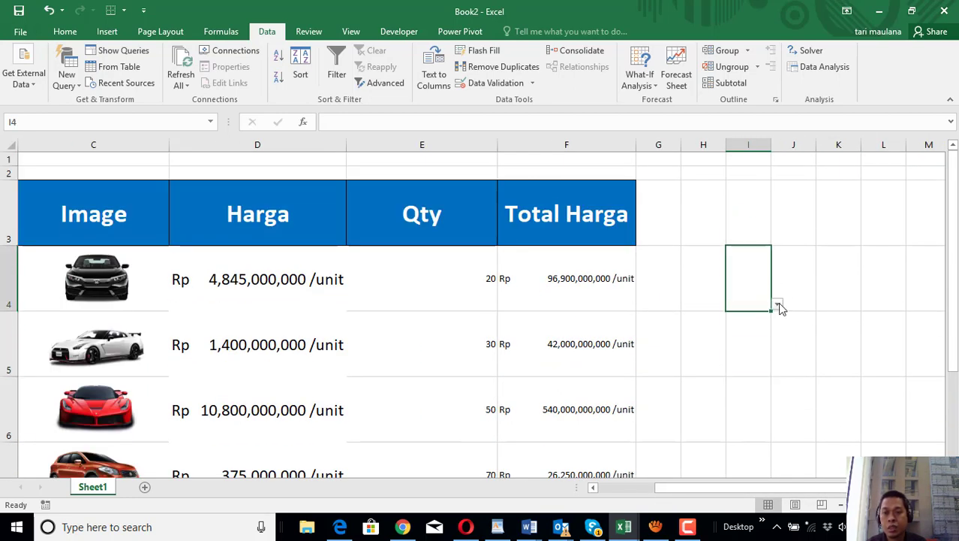
click(778, 304)
click(779, 305)
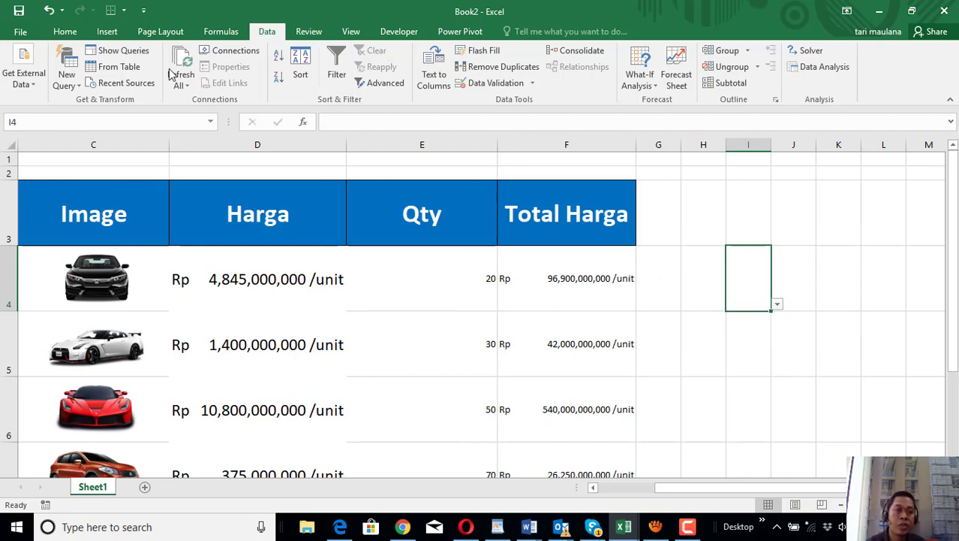
Step: Fill cell I4 blue, cancel an accidental move of the cell, then select C4
click(64, 31)
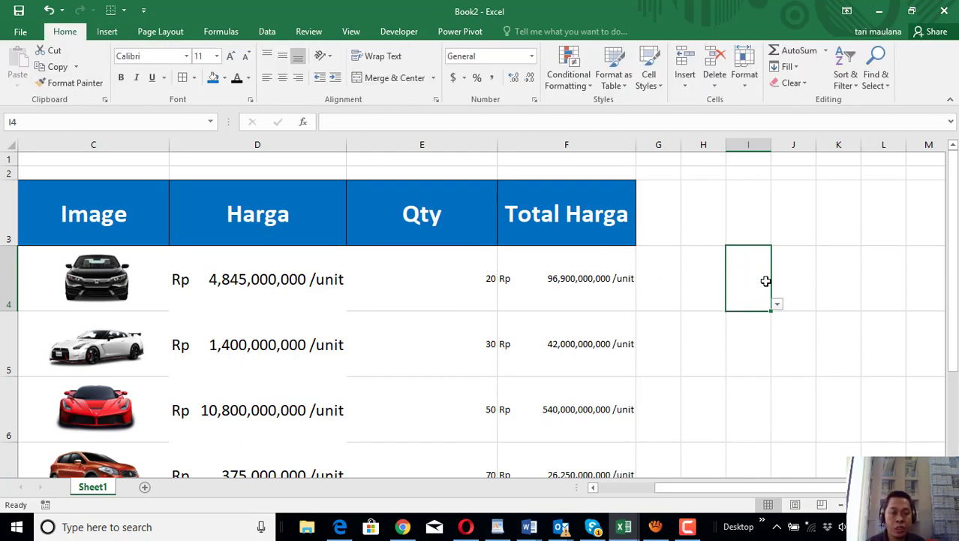
click(214, 82)
drag(771, 310, 744, 295)
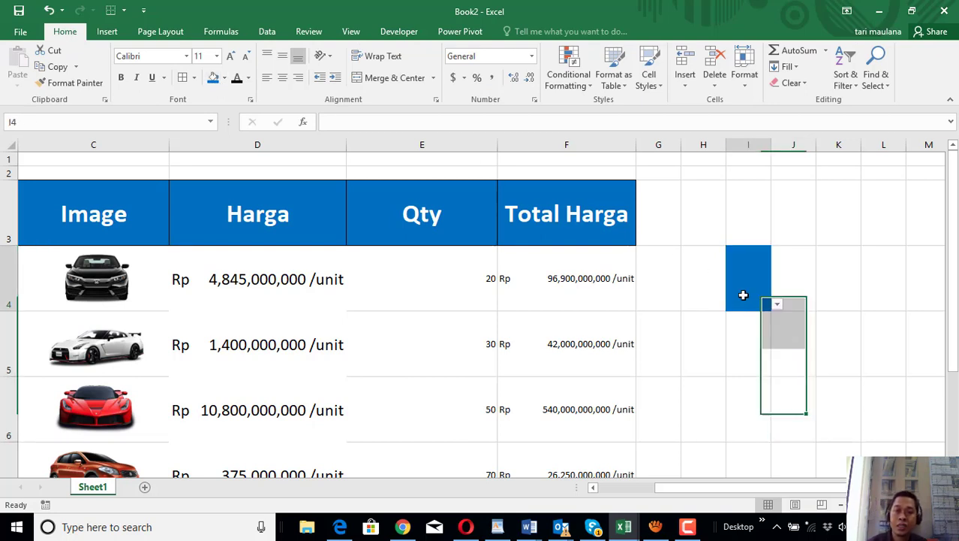
click(822, 351)
click(750, 289)
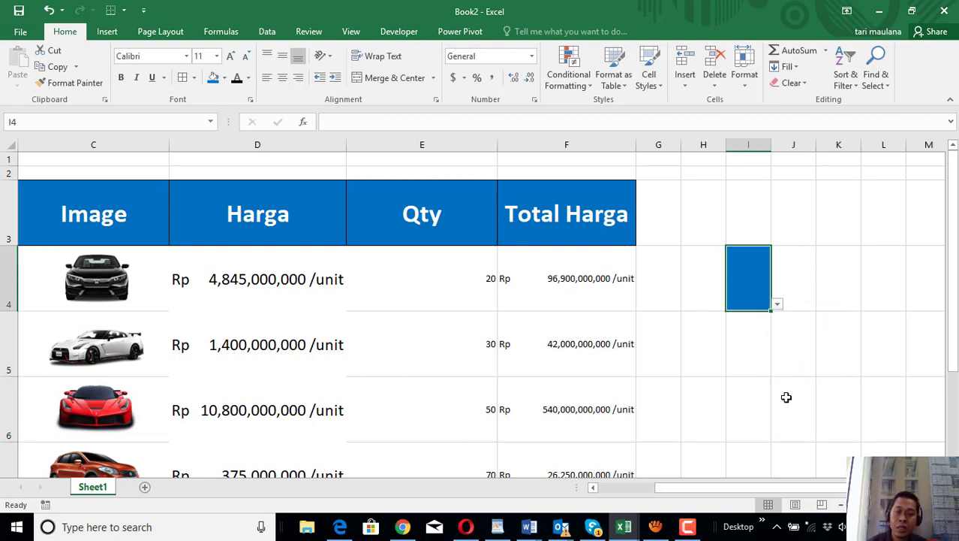
mouse_move(711, 488)
mouse_down()
mouse_move(678, 484)
mouse_move(725, 488)
mouse_up()
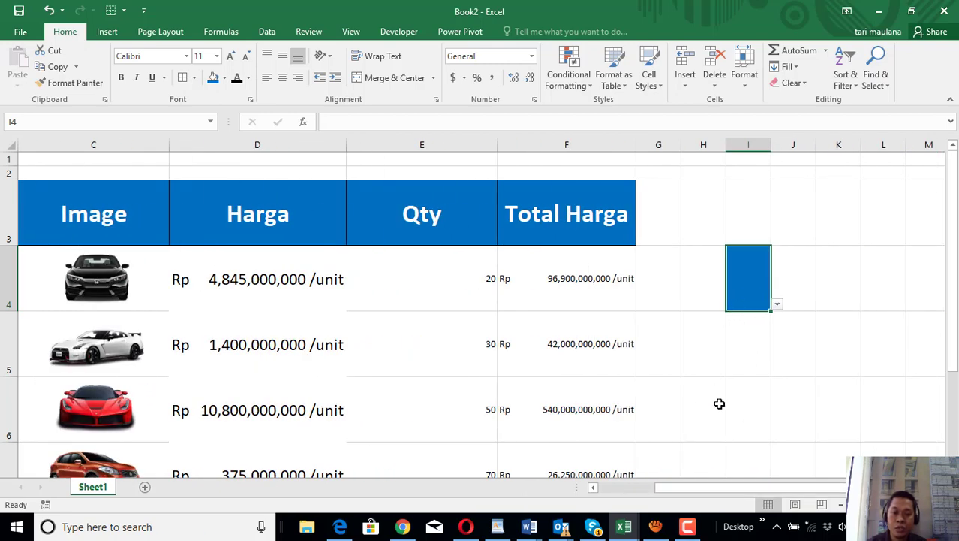
mouse_move(681, 489)
mouse_down()
mouse_move(628, 488)
mouse_move(658, 484)
mouse_up()
click(299, 268)
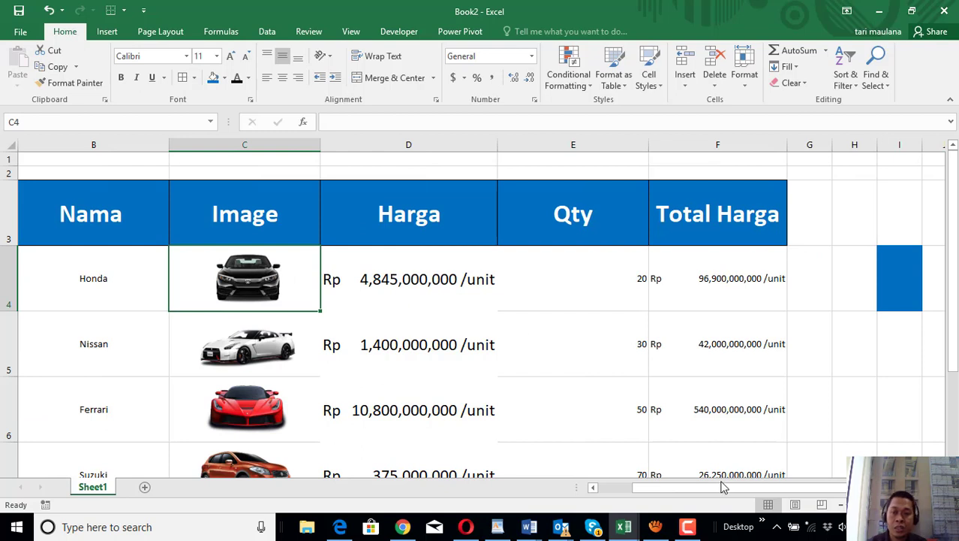
drag(726, 485, 770, 488)
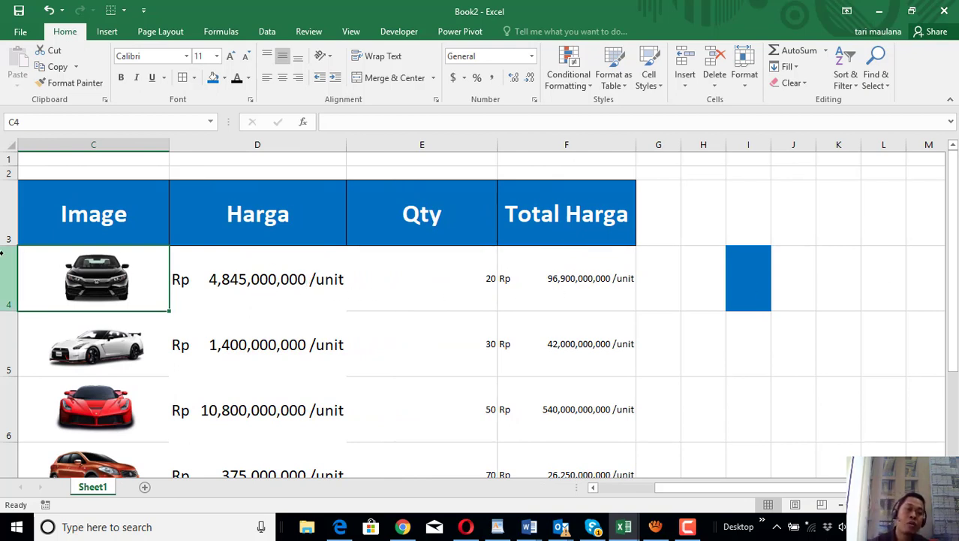
Step: Copy C4's Honda image and paste it at L4 as a Linked Picture
right_click(149, 268)
click(182, 237)
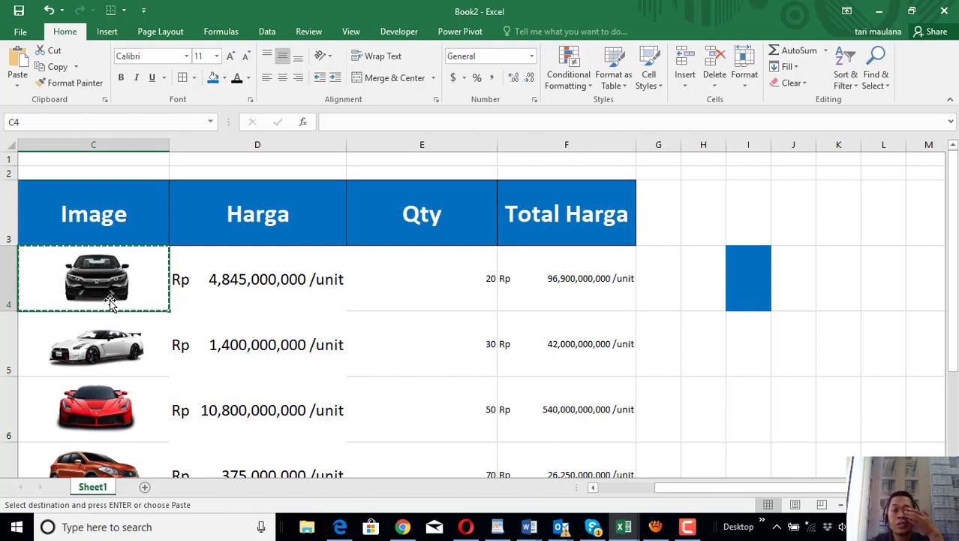
click(878, 267)
right_click(880, 269)
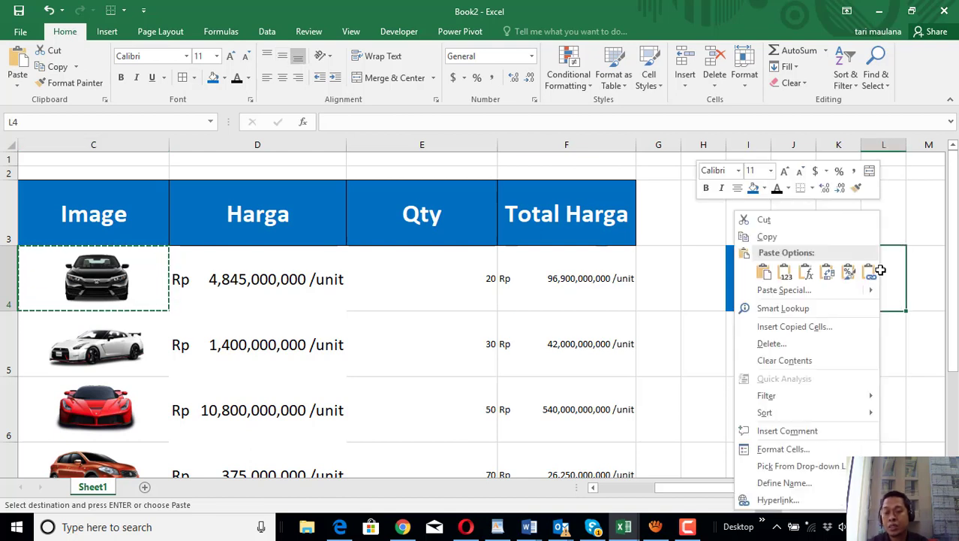
mouse_move(781, 290)
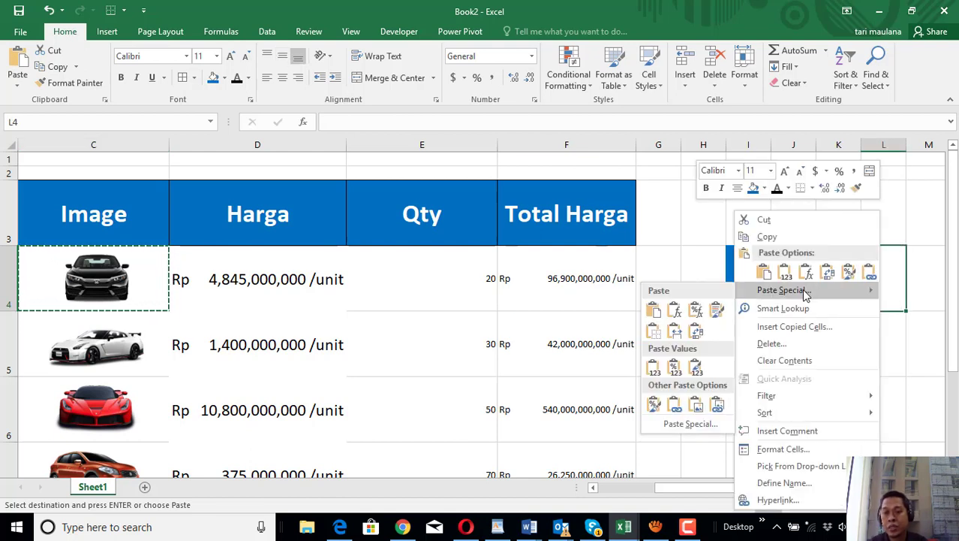
click(716, 407)
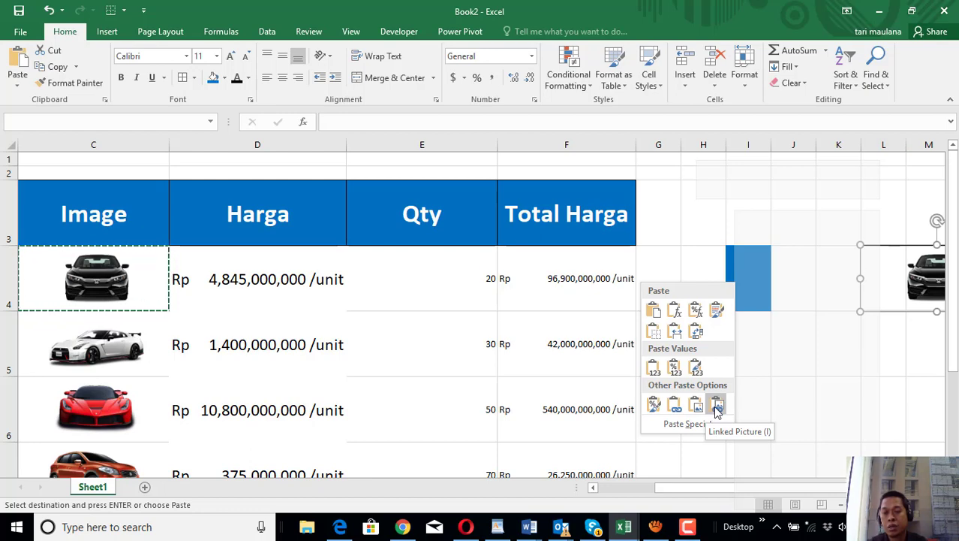
click(716, 408)
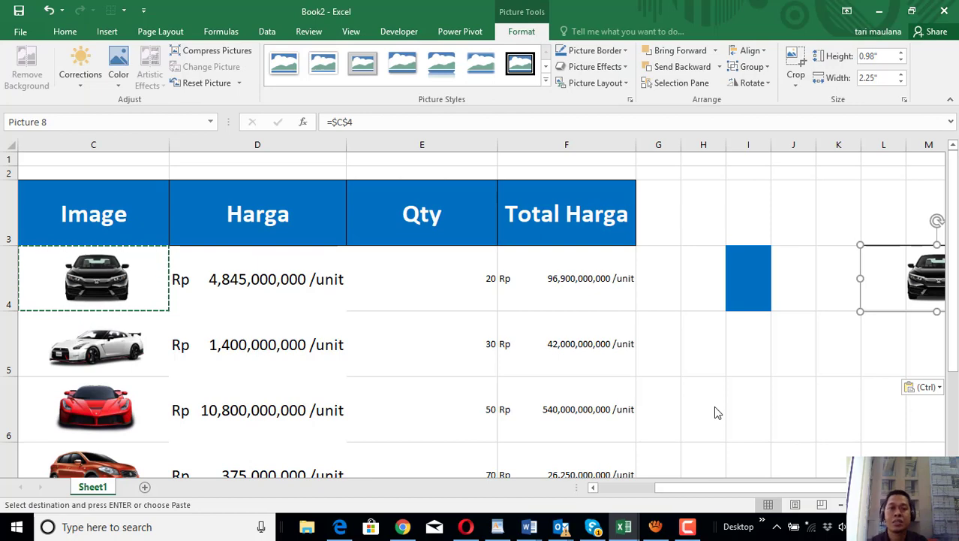
drag(737, 488, 798, 488)
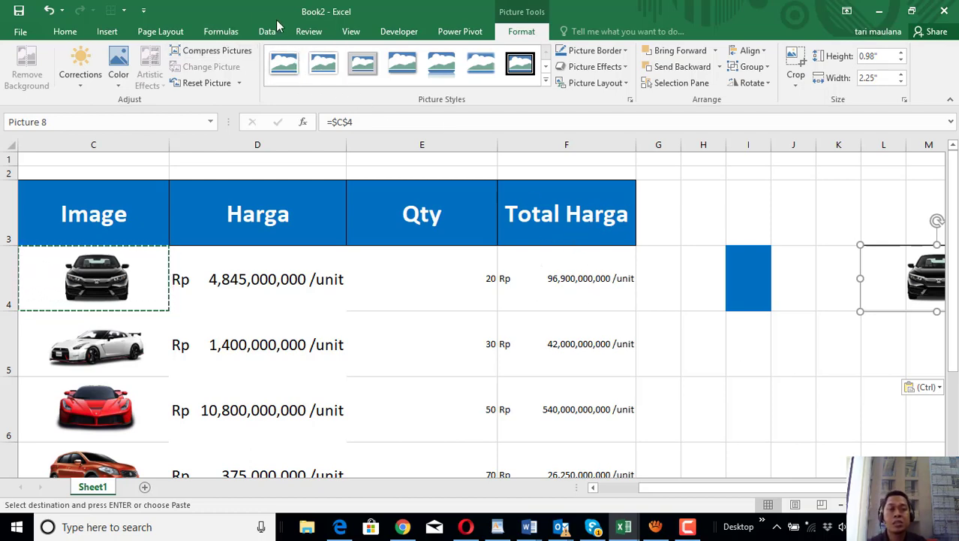
Step: Define a new name 'mobil' whose formula starts with INDEX over image cells C4:C8
click(234, 34)
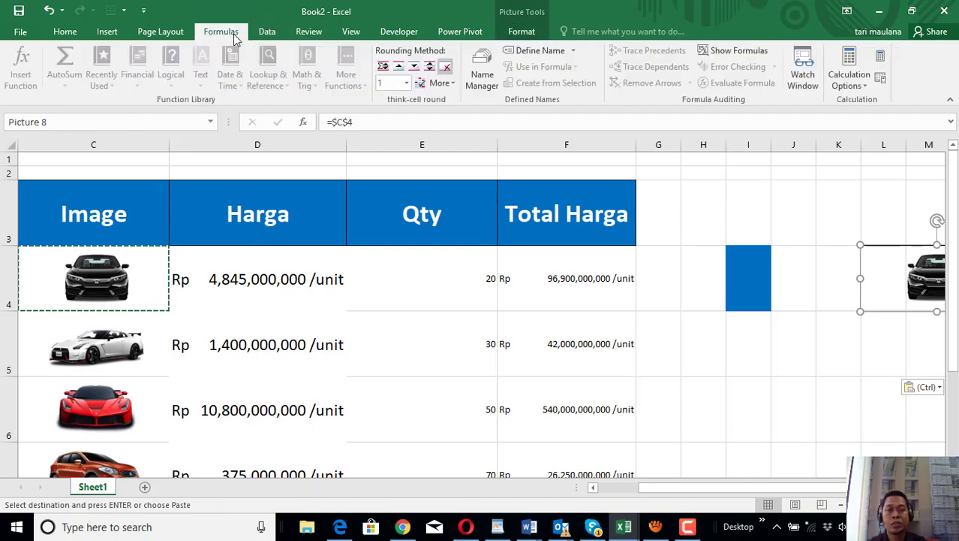
click(537, 53)
text(mob)
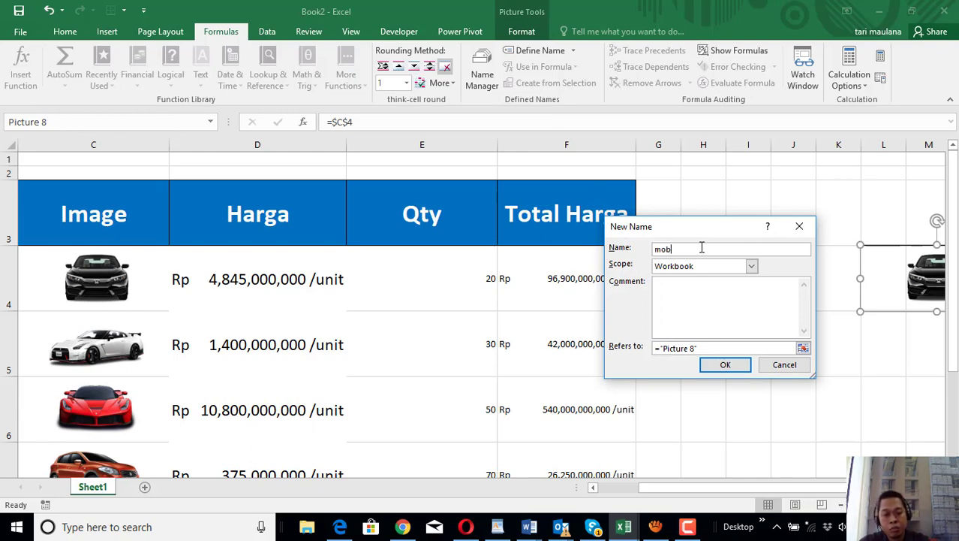
text(il)
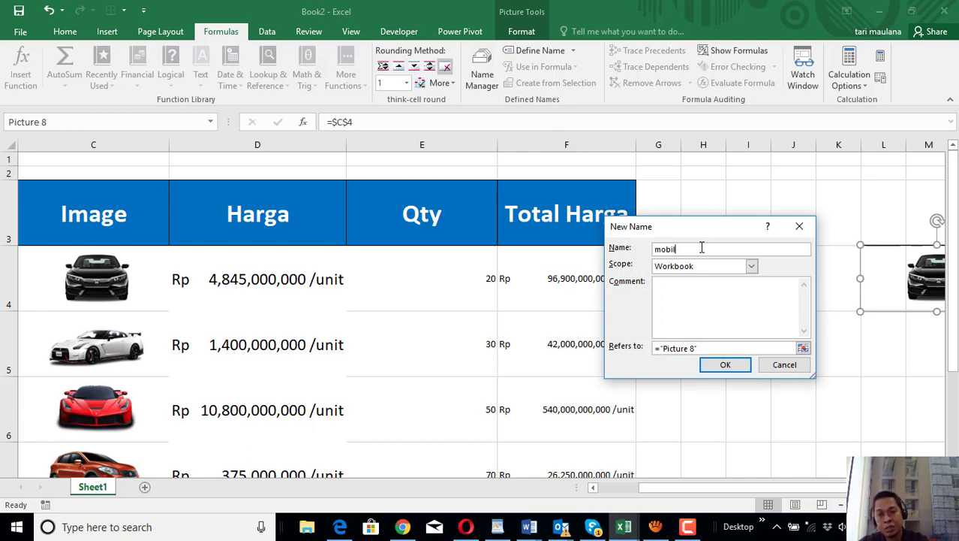
click(728, 348)
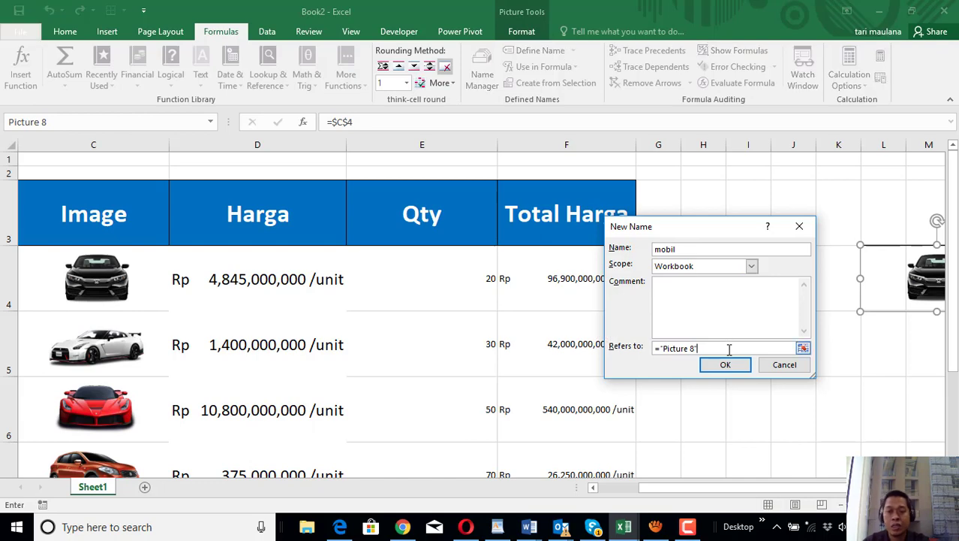
key(BackSpace)
key(BackSpace)
key(BackSpace)
key(BackSpace)
key(BackSpace)
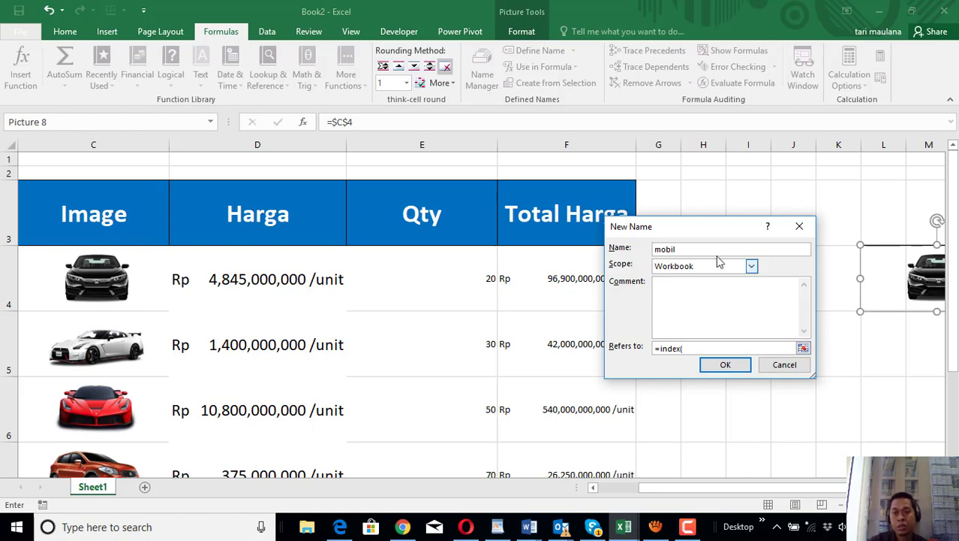
drag(693, 227, 787, 364)
text(()
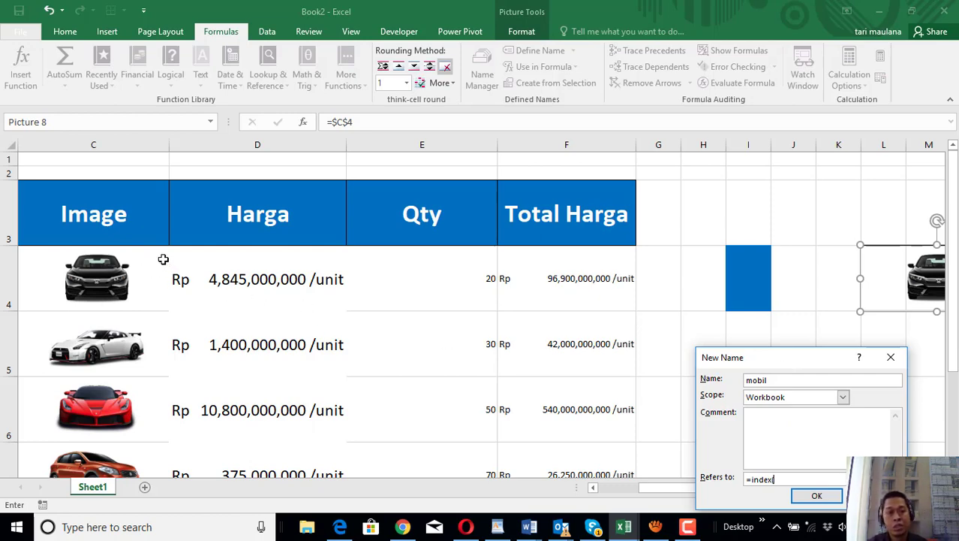
click(162, 259)
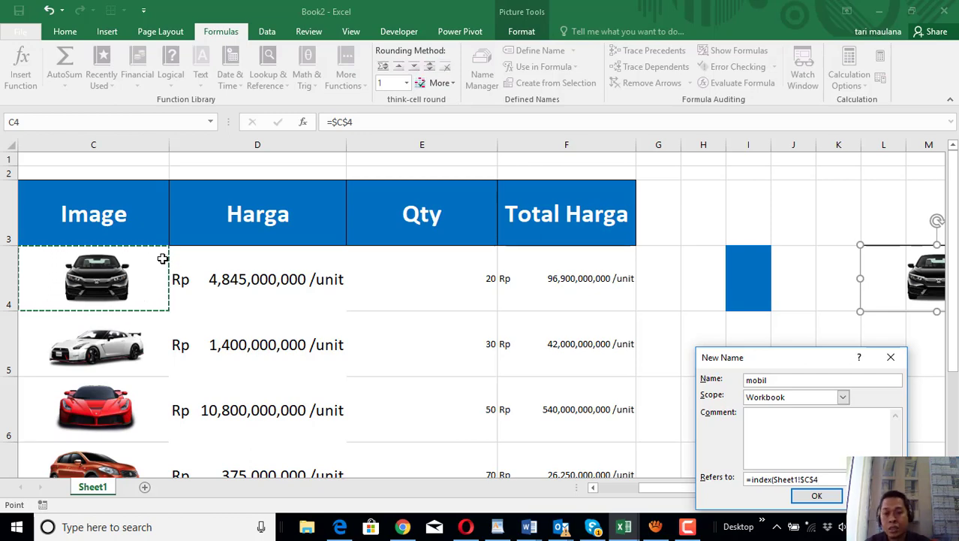
scroll(162, 267, down, 1)
scroll(154, 274, down, 1)
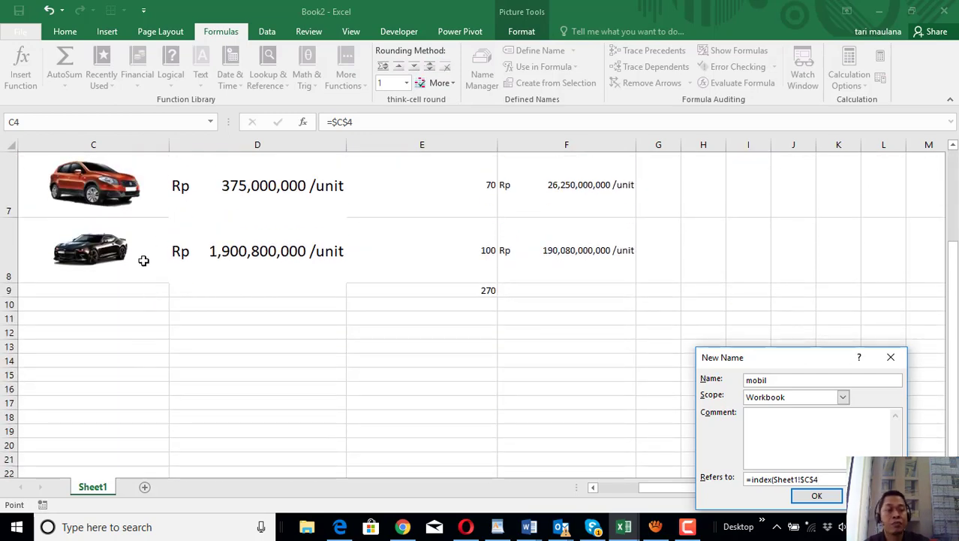
drag(143, 261, 144, 261)
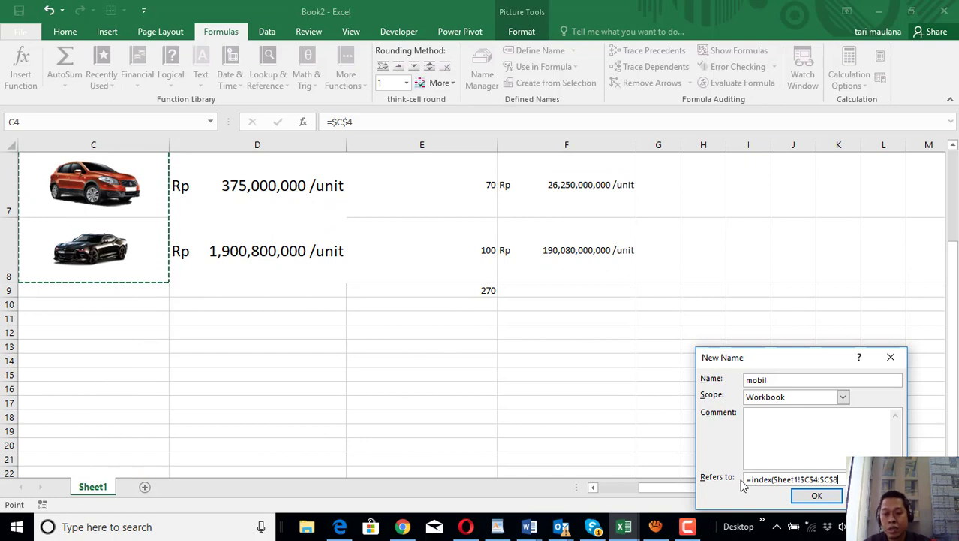
text(,m)
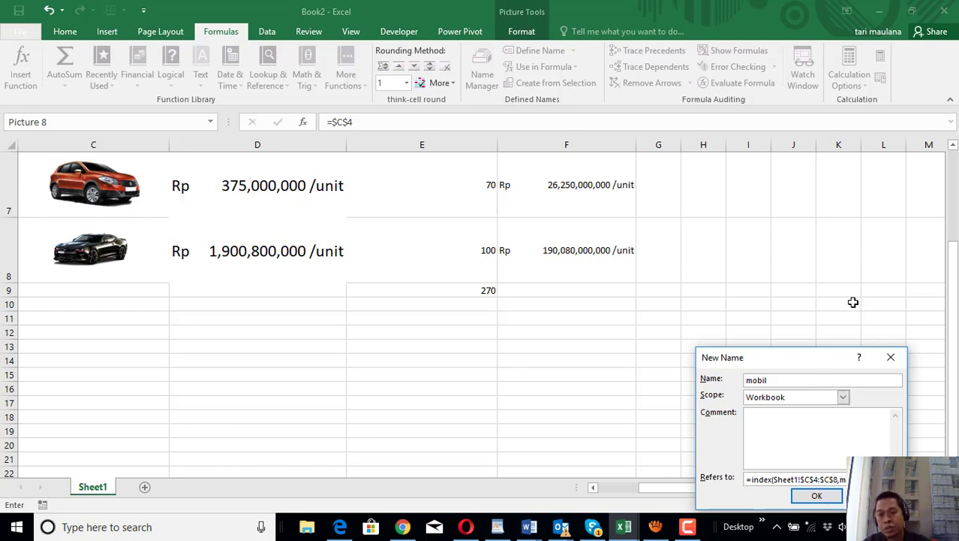
Step: Complete the formula with a MATCH of I4 against B4:B8, dismissing the parenthesis warning
scroll(853, 300, up, 2)
click(745, 287)
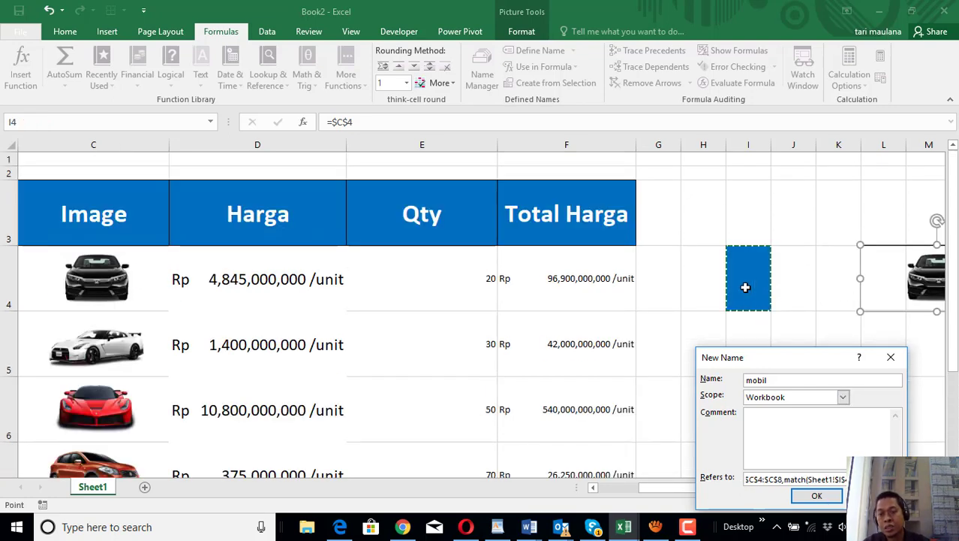
text(,)
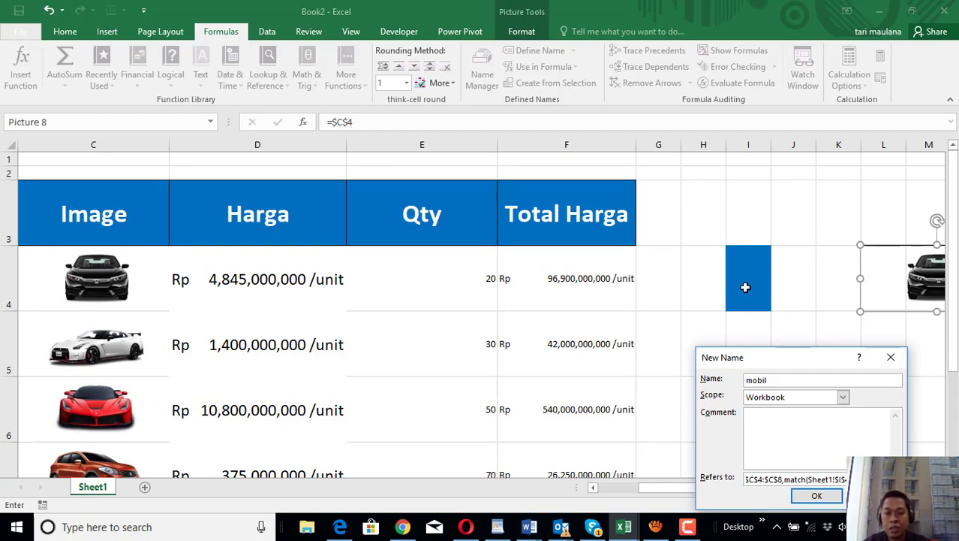
drag(659, 486, 604, 486)
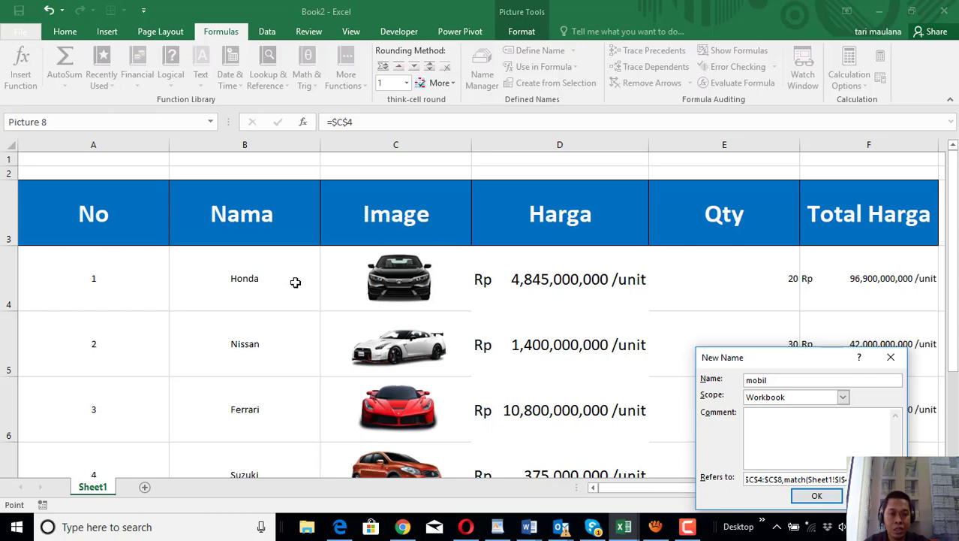
click(295, 282)
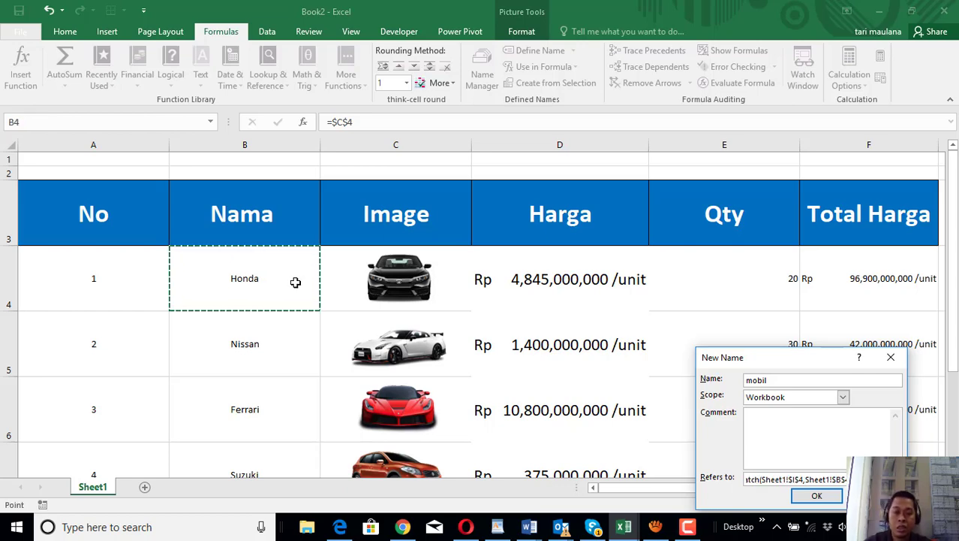
scroll(295, 282, down, 3)
scroll(293, 283, up, 1)
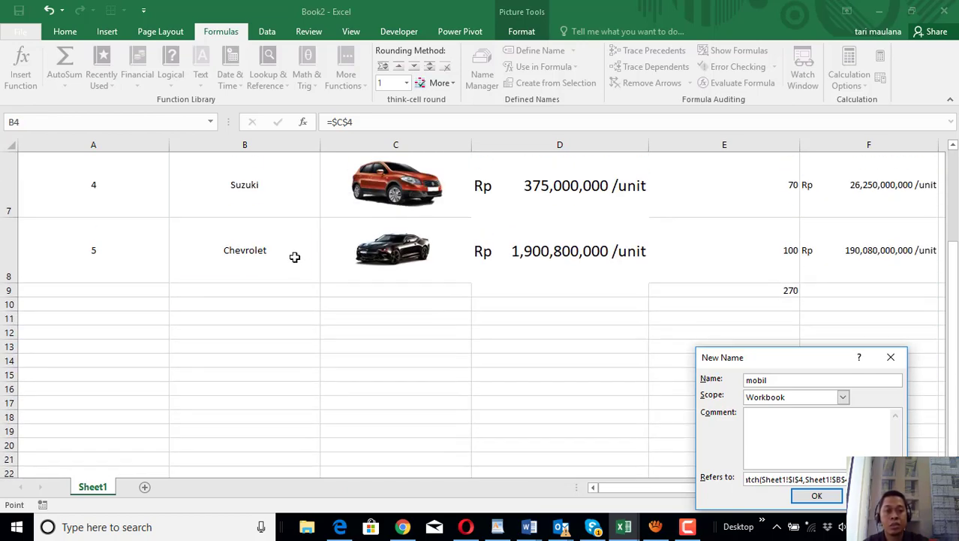
shift+click(294, 258)
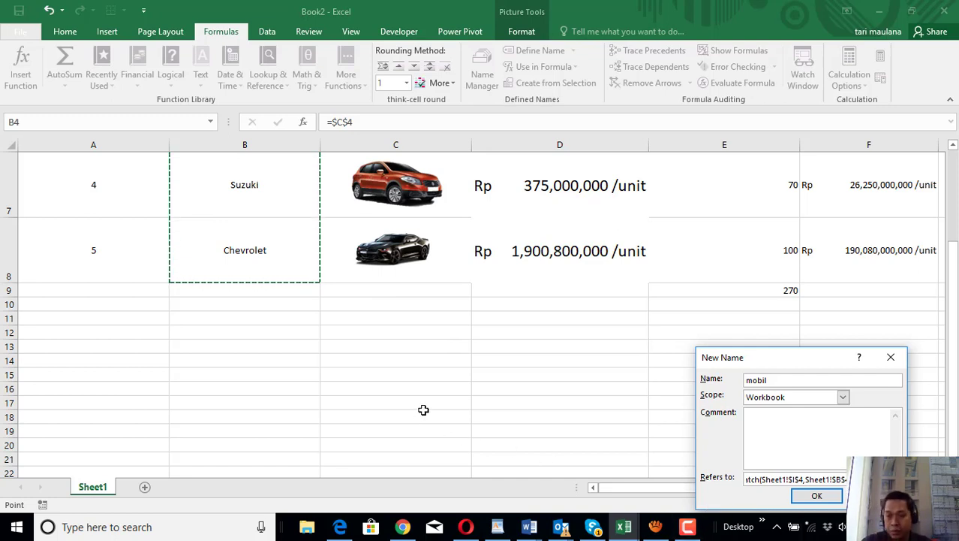
key(F2)
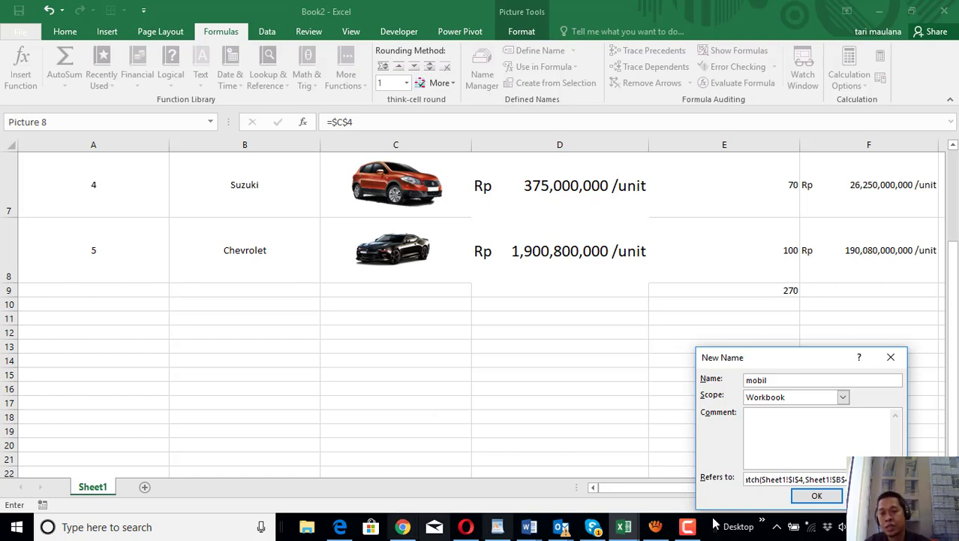
click(809, 501)
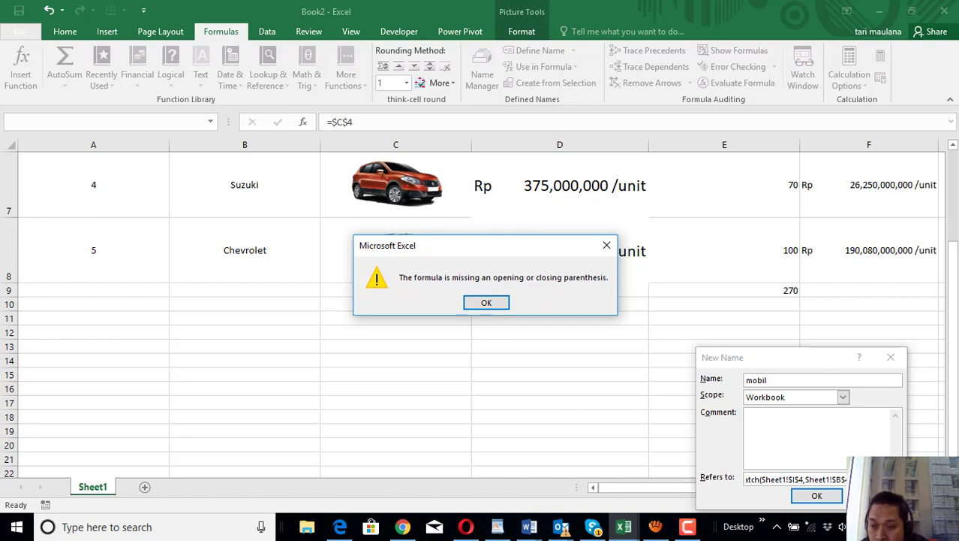
click(501, 303)
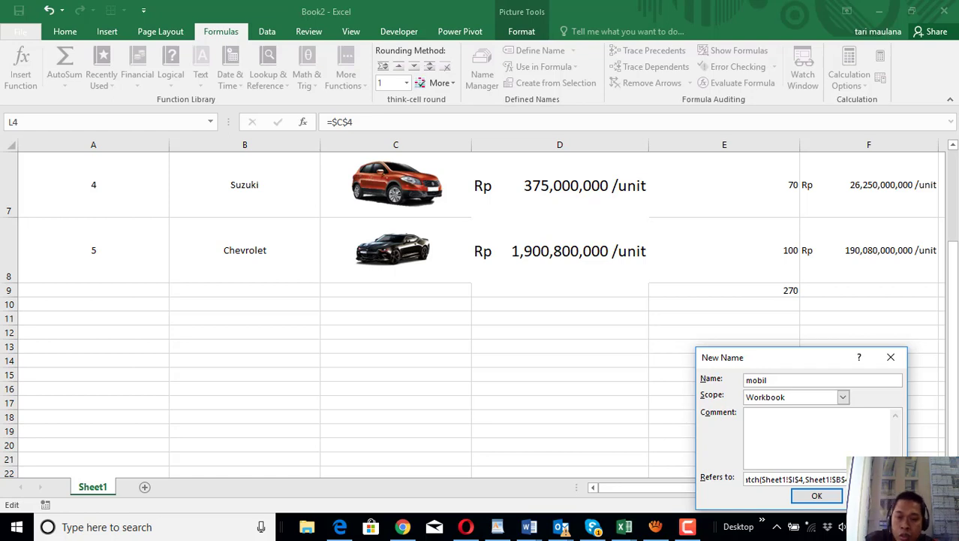
Step: Save the corrected mobil name and choose Honda in cell I4
click(819, 497)
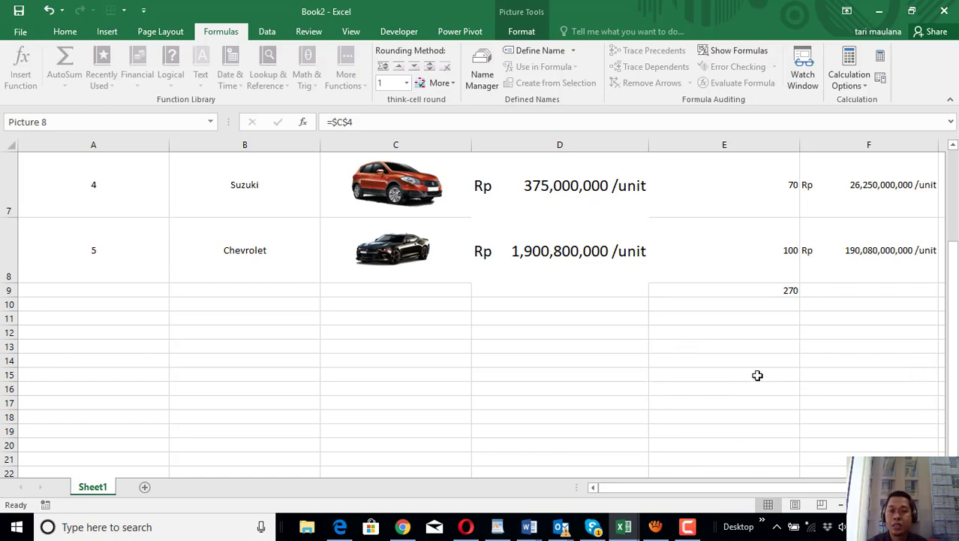
drag(726, 488, 824, 487)
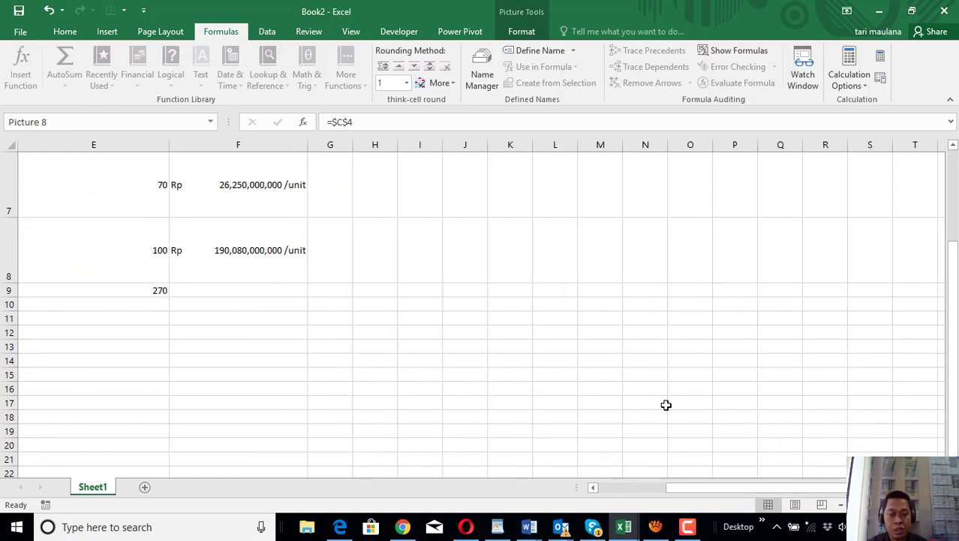
scroll(653, 394, up, 1)
scroll(654, 393, up, 2)
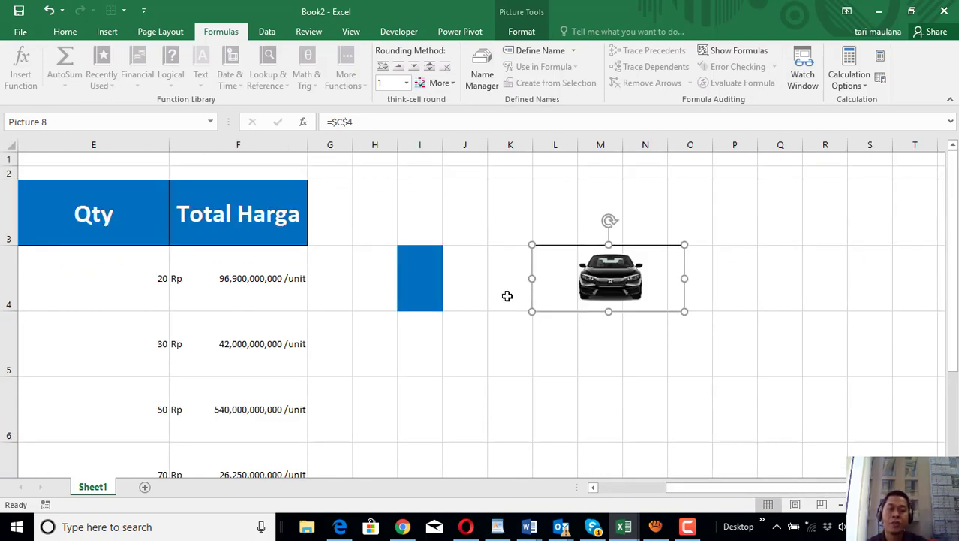
click(429, 288)
click(449, 304)
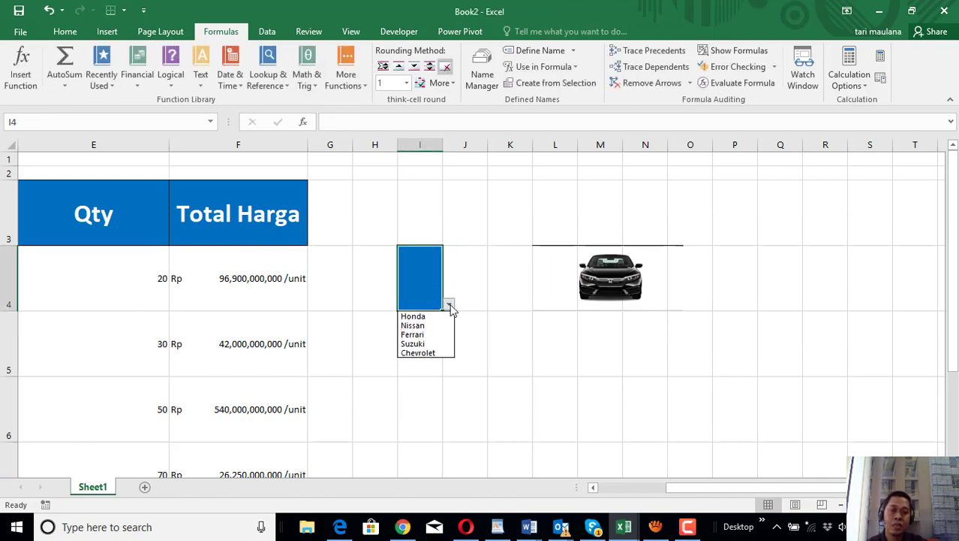
key(Return)
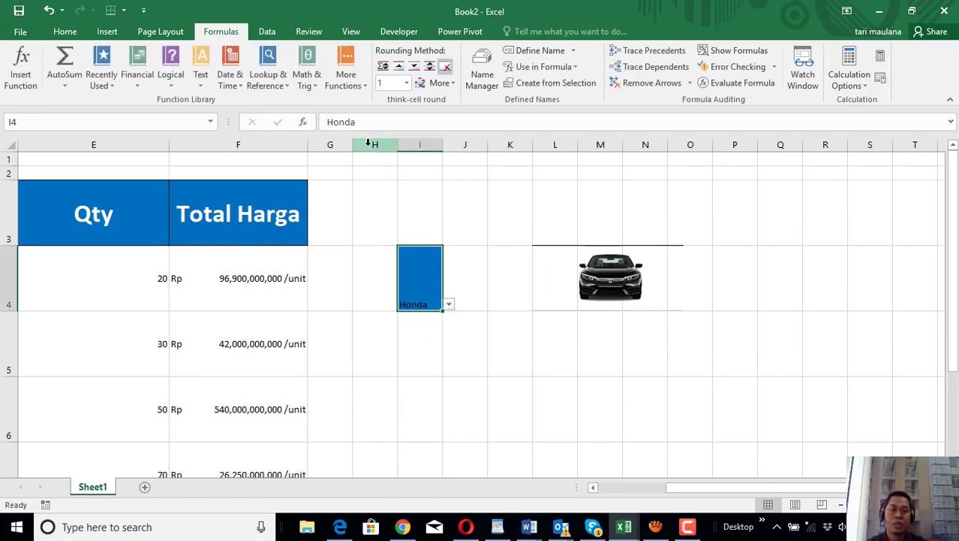
Step: Change the linked picture's formula from =$C$4 to =mobil
click(606, 281)
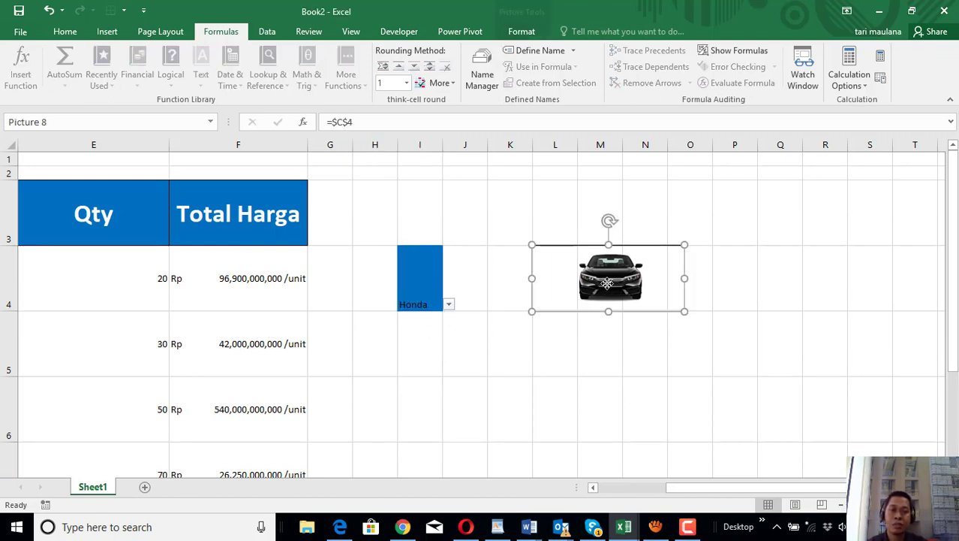
click(366, 120)
key(BackSpace)
key(BackSpace)
key(BackSpace)
key(BackSpace)
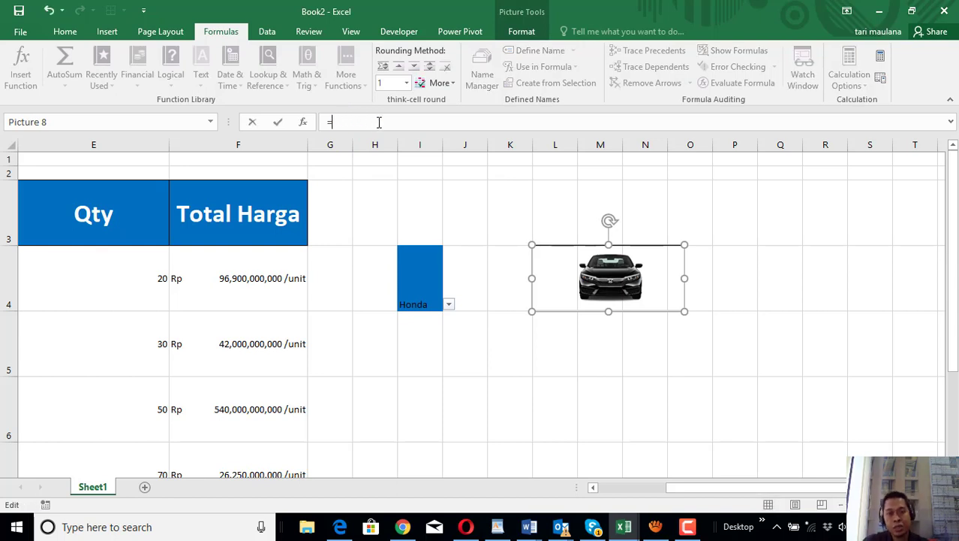
text(mo)
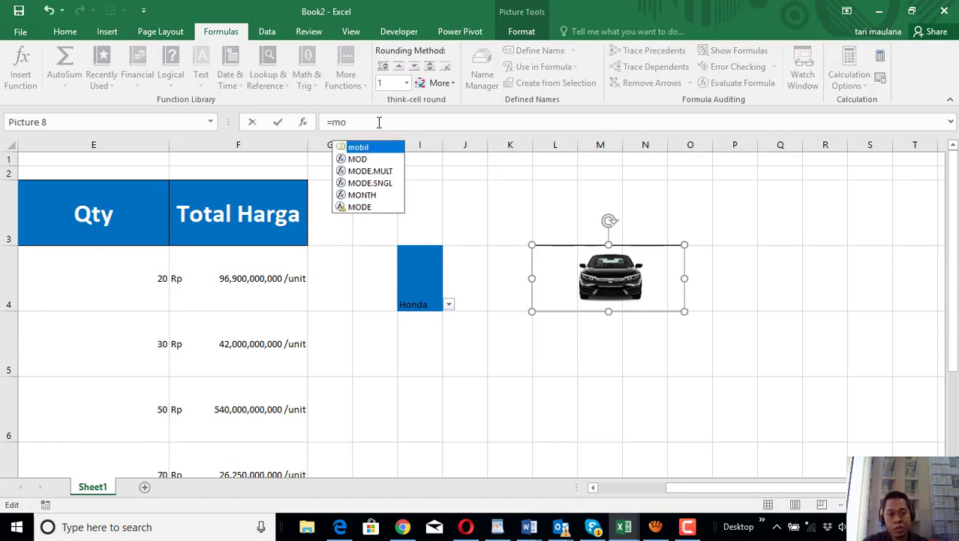
text(bil)
key(Return)
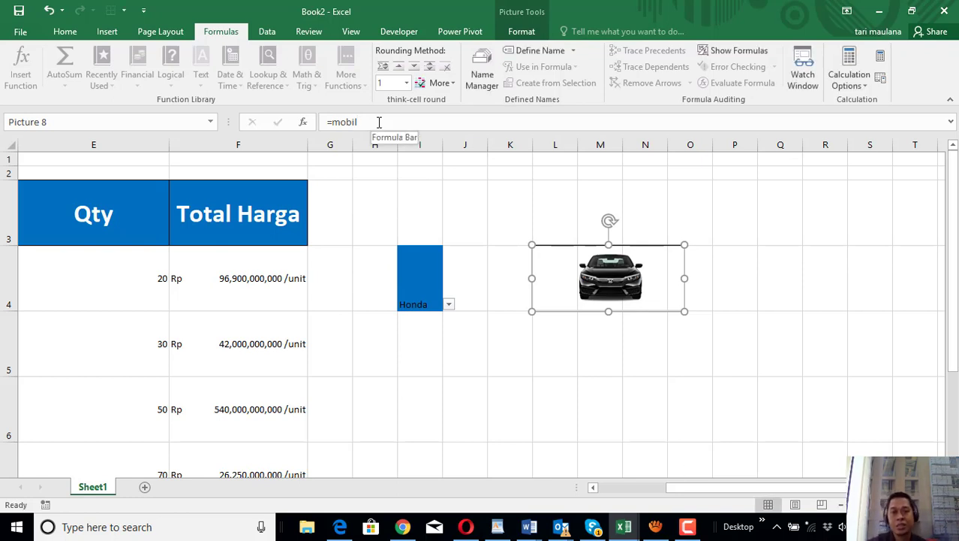
Step: Choose Nissan in the I4 dropdown so the picture swaps cars
click(449, 308)
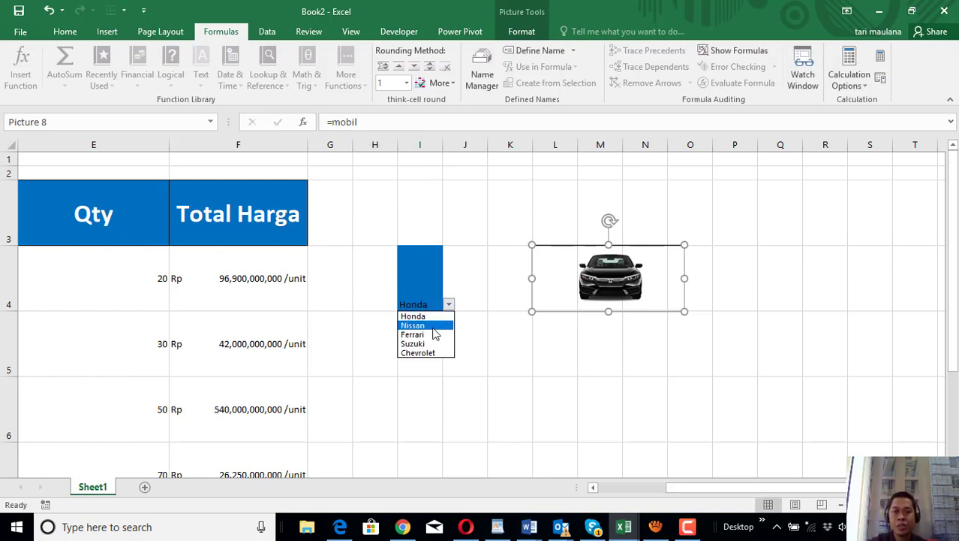
click(434, 327)
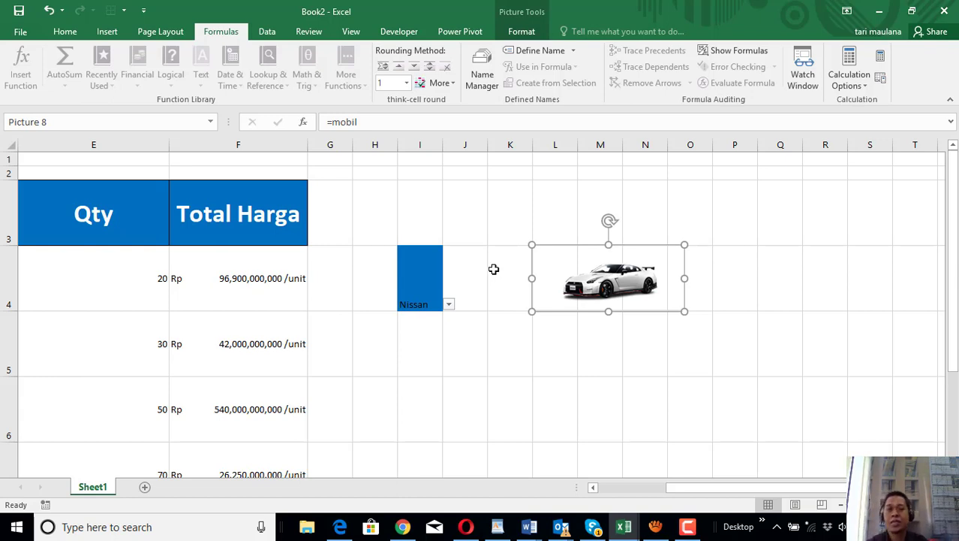
click(641, 343)
click(617, 280)
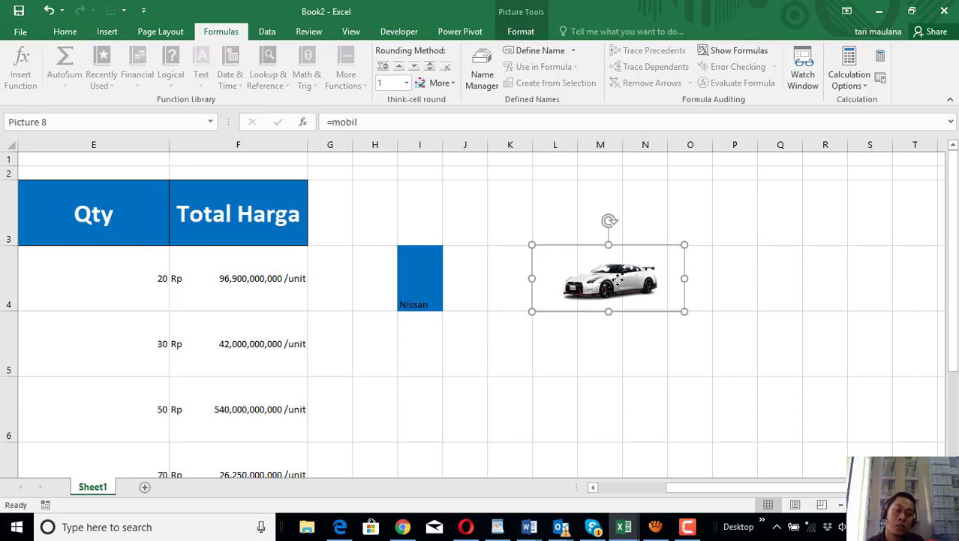
click(624, 349)
click(614, 285)
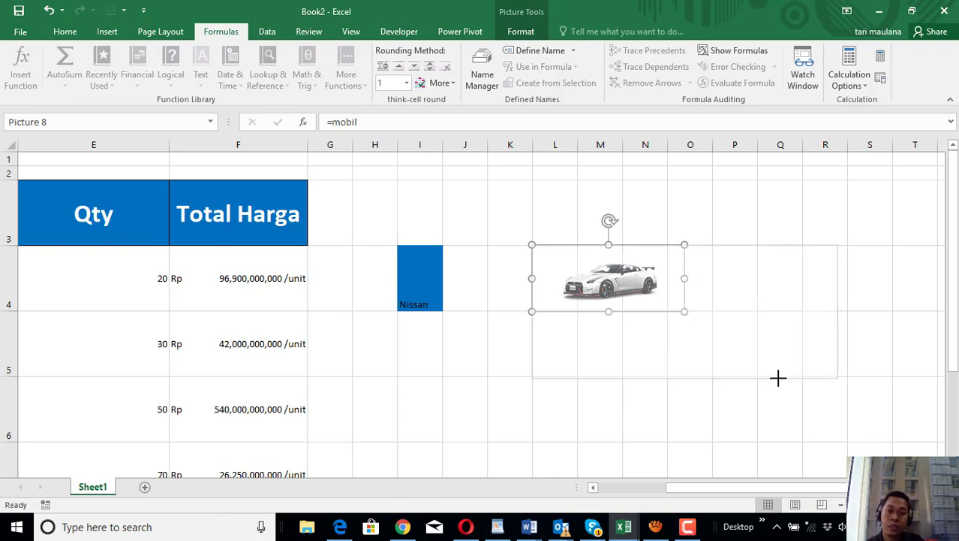
Step: Enlarge the Nissan picture by dragging its corner handle several times
drag(684, 311, 777, 377)
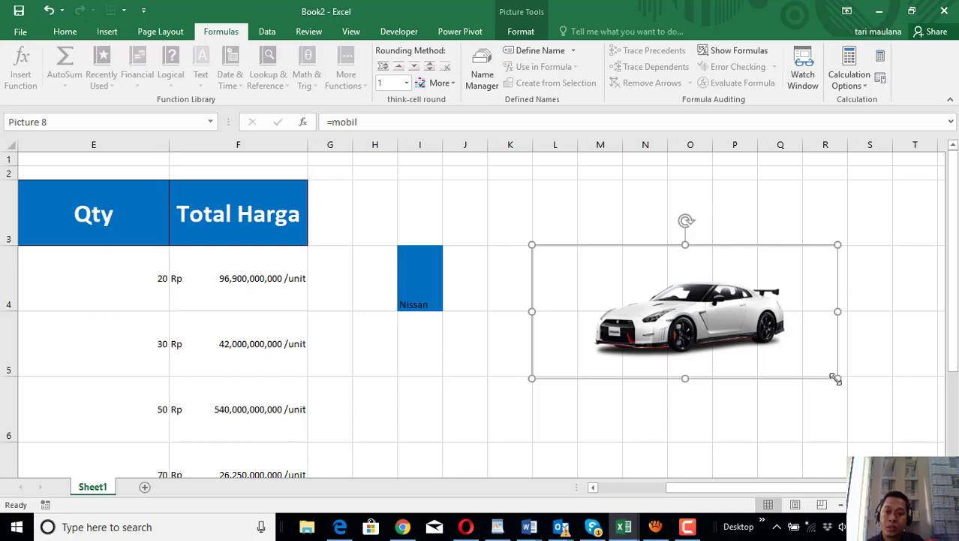
mouse_move(838, 379)
mouse_down()
mouse_move(887, 415)
mouse_move(925, 416)
mouse_up()
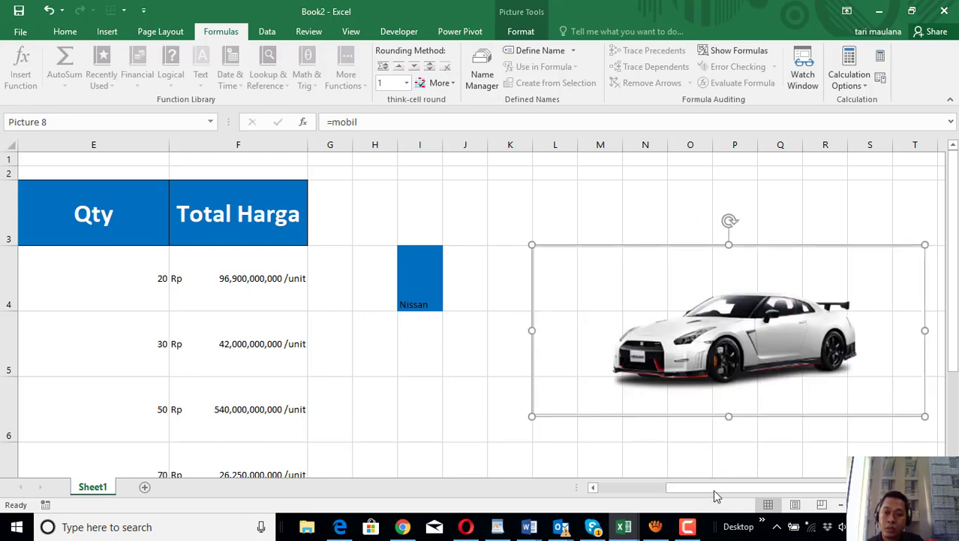
drag(744, 487, 772, 486)
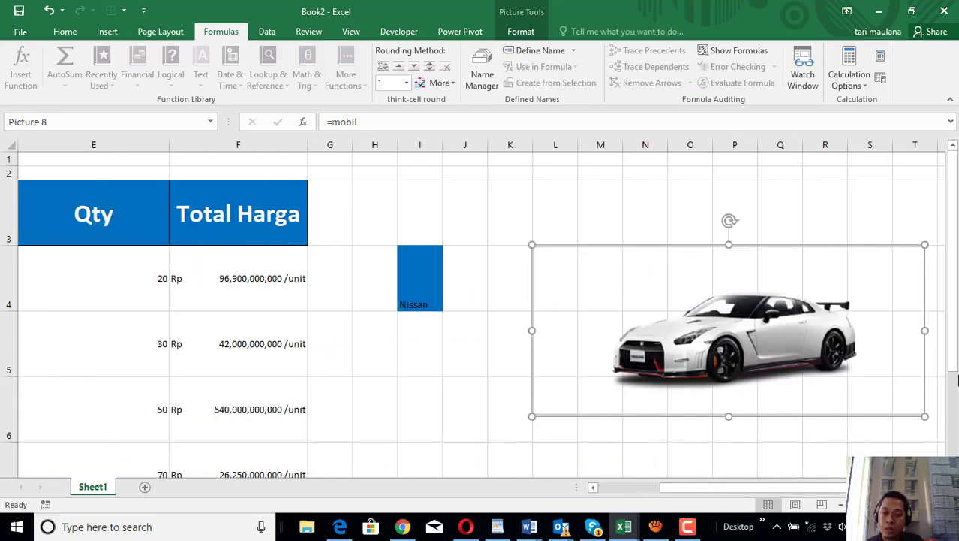
drag(953, 368, 953, 396)
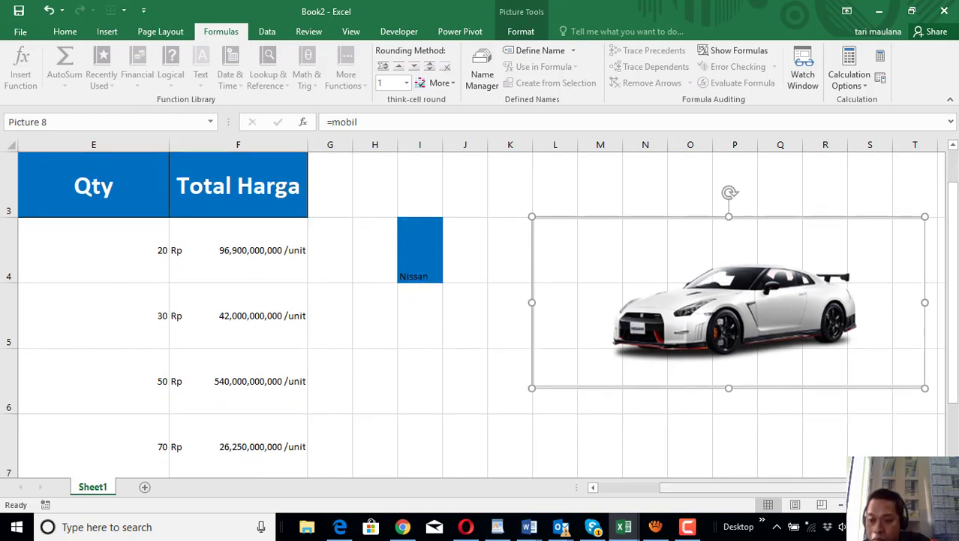
drag(775, 488, 789, 488)
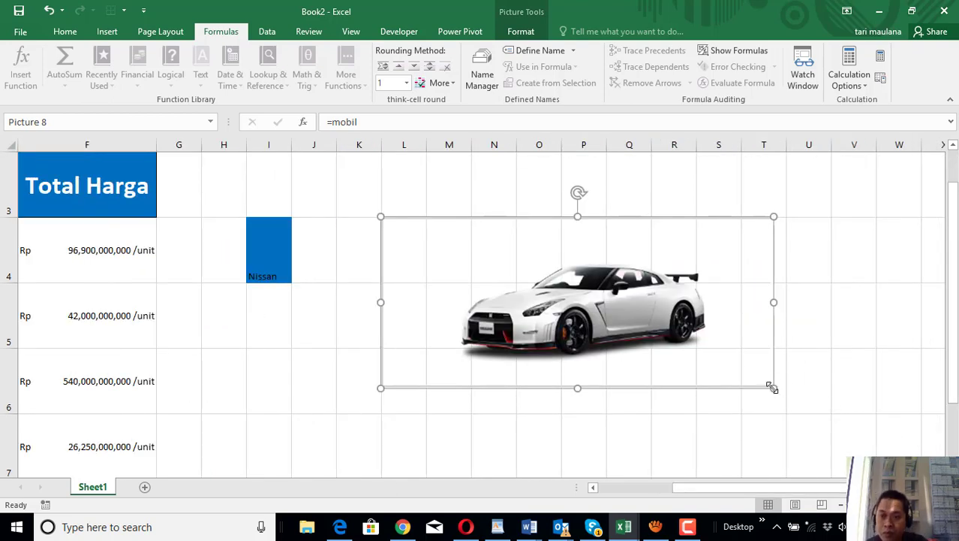
drag(773, 388, 838, 415)
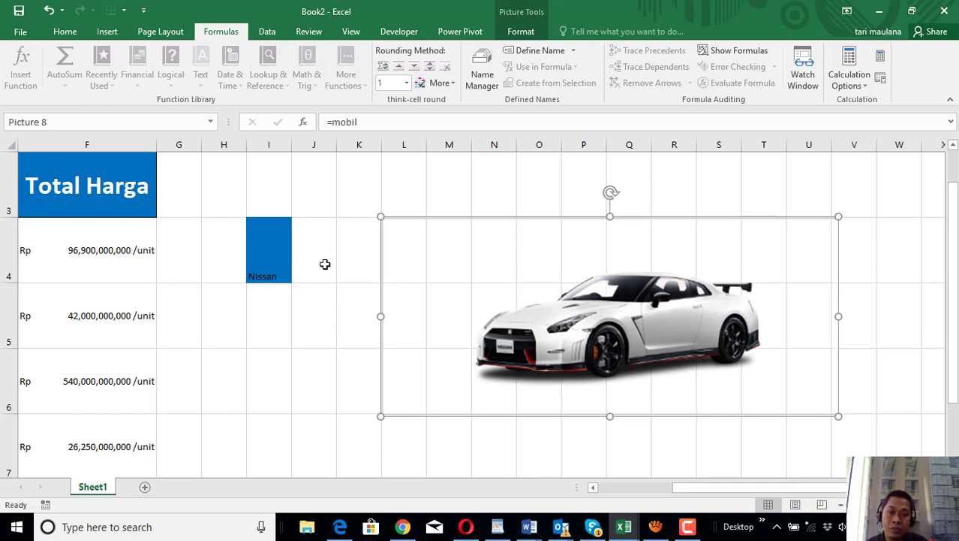
Step: Apply a plain white-frame picture style, leaving the colour unchanged
click(526, 37)
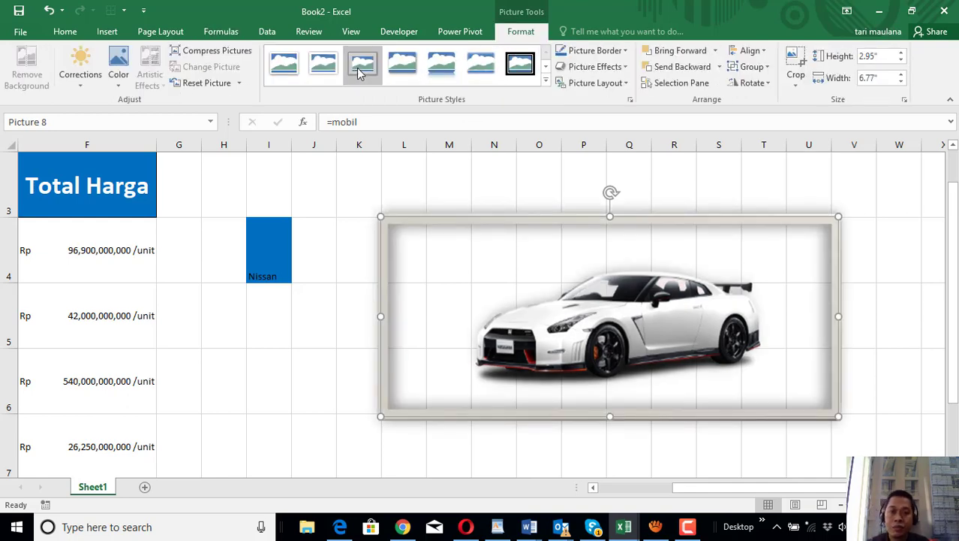
click(325, 72)
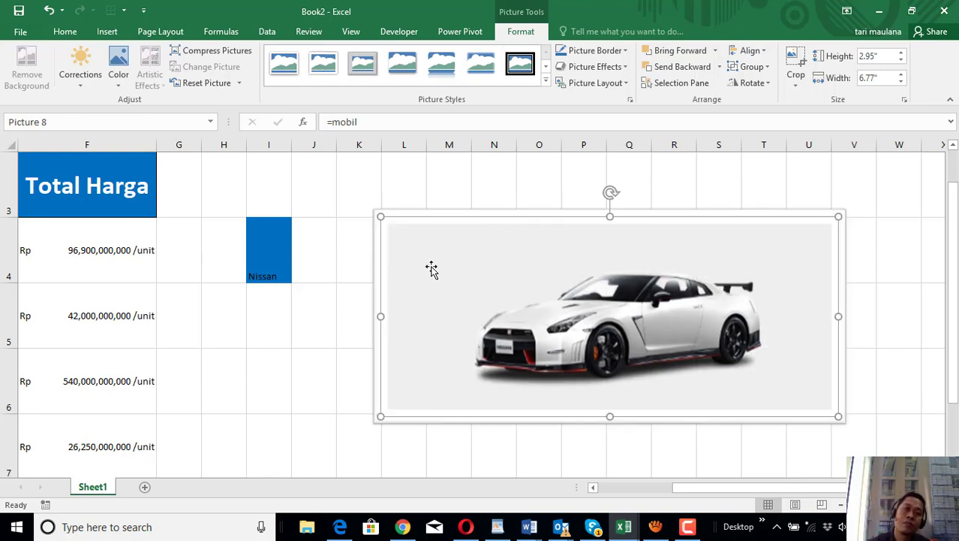
click(124, 89)
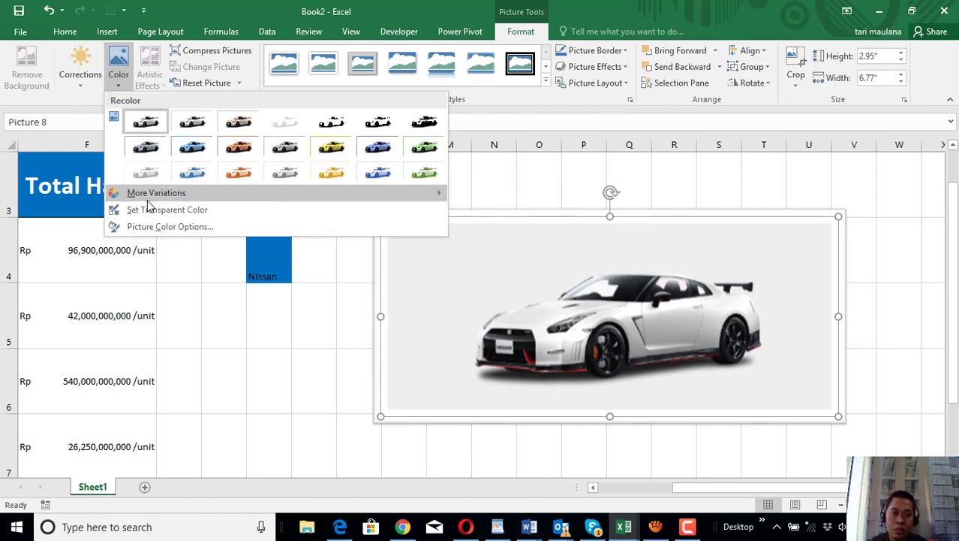
mouse_move(156, 193)
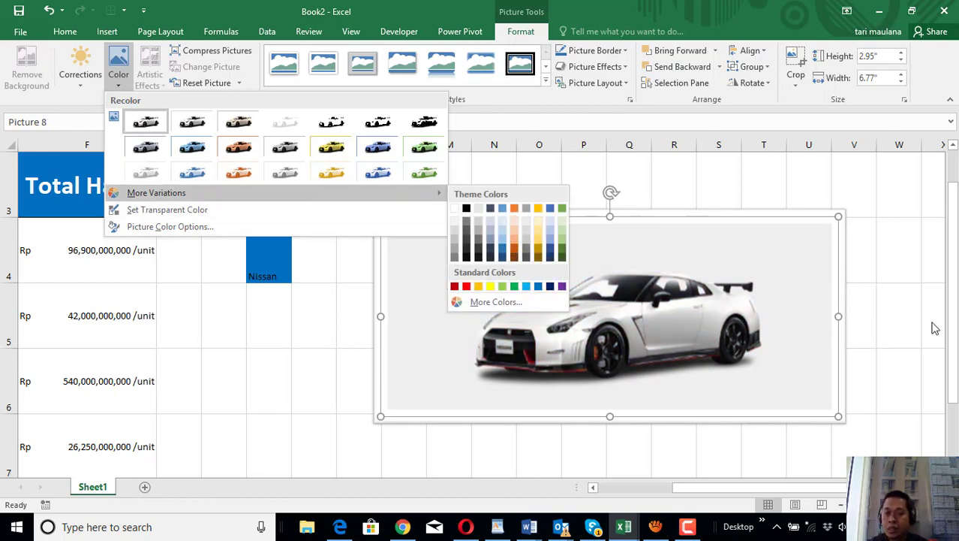
click(903, 330)
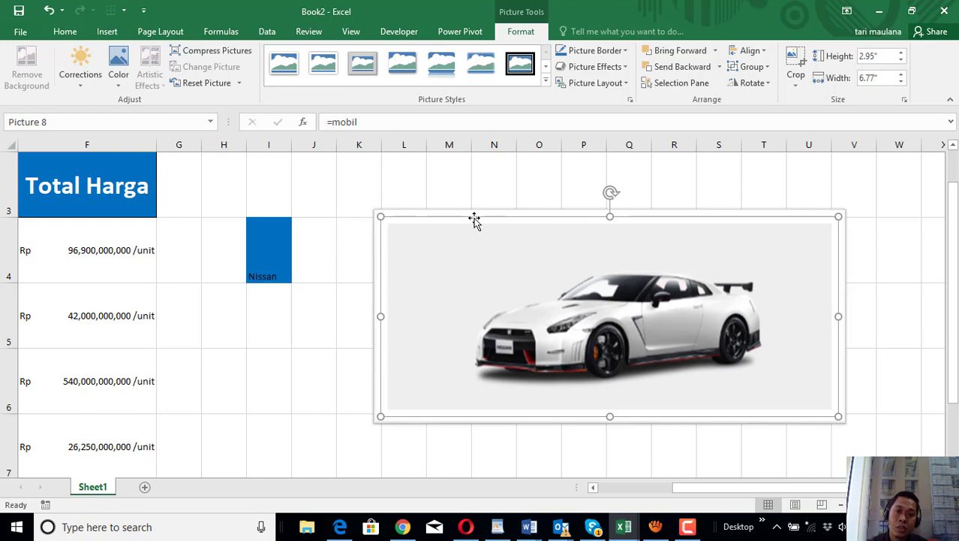
Step: Enlarge the car picture to 3.62 by 8.31 inches
scroll(601, 263, down, 2)
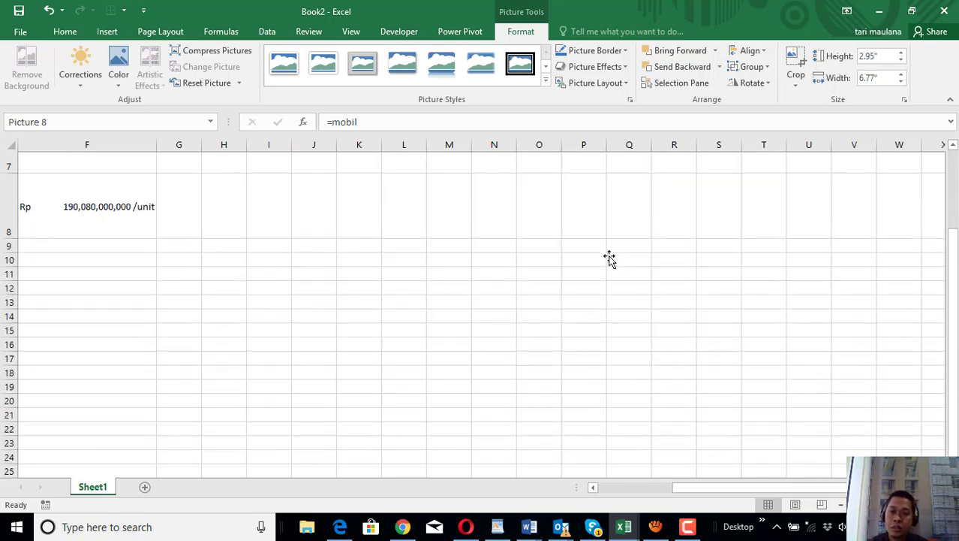
scroll(610, 256, down, 1)
scroll(616, 252, up, 3)
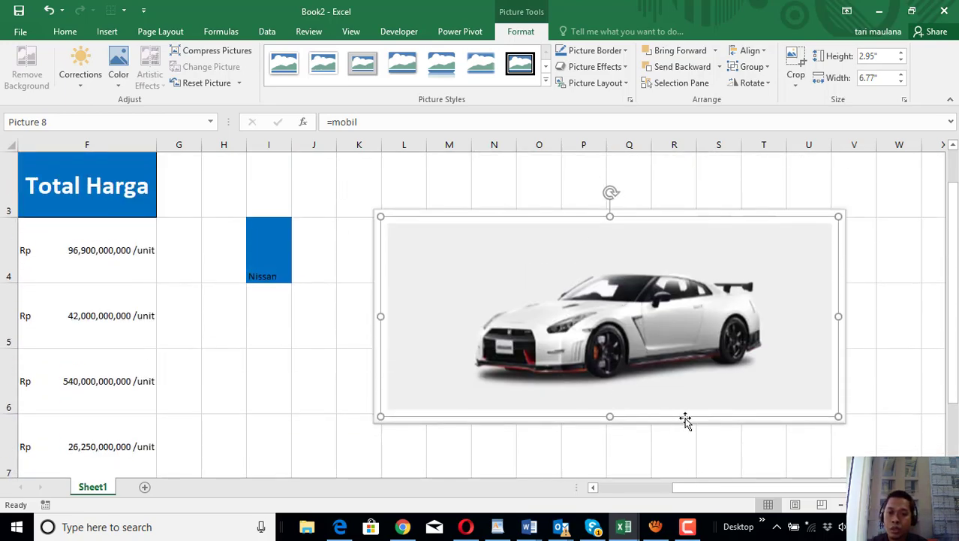
mouse_move(839, 416)
mouse_down()
mouse_move(847, 436)
mouse_move(938, 455)
mouse_up()
scroll(780, 405, down, 1)
scroll(751, 450, down, 2)
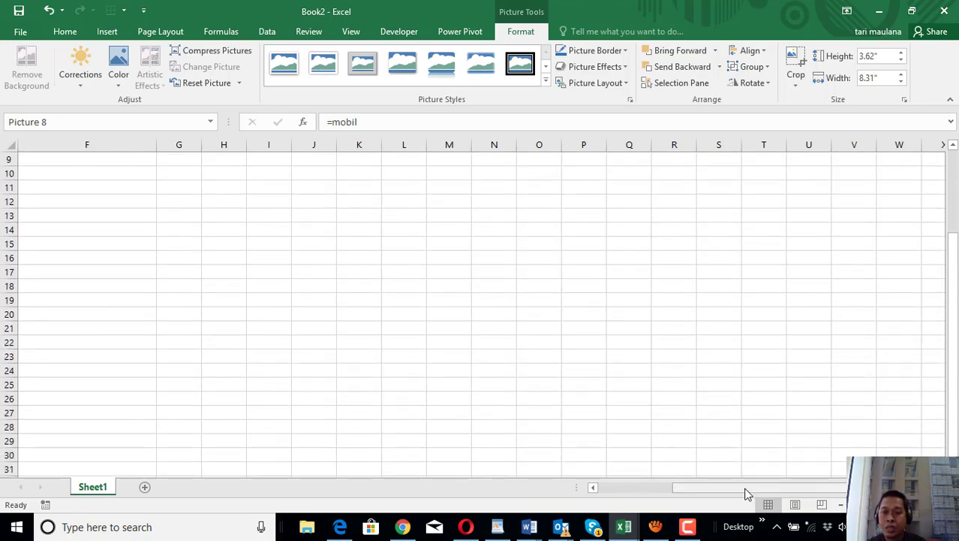
scroll(719, 398, up, 3)
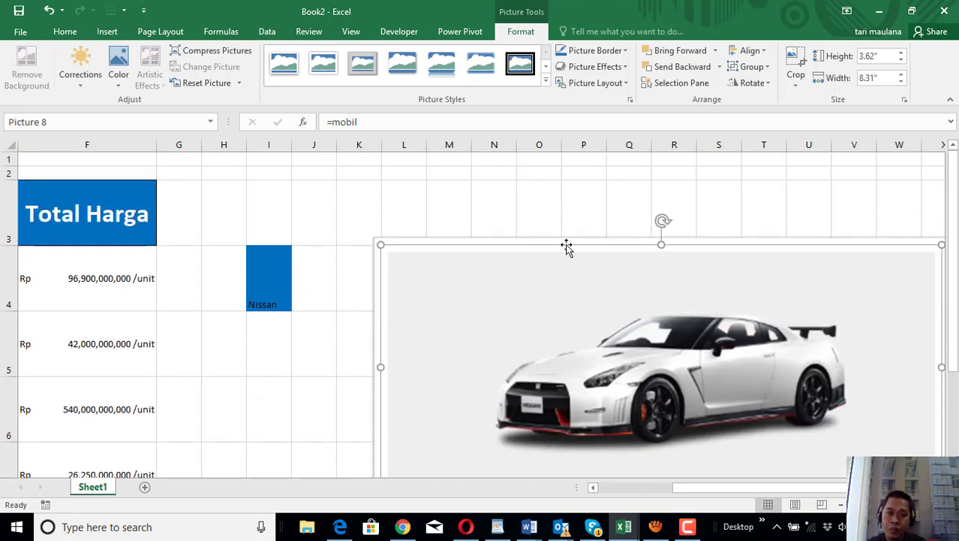
Step: Move the picture up and left, then drag the Nissan dropdown cell down beneath it
drag(567, 249, 488, 159)
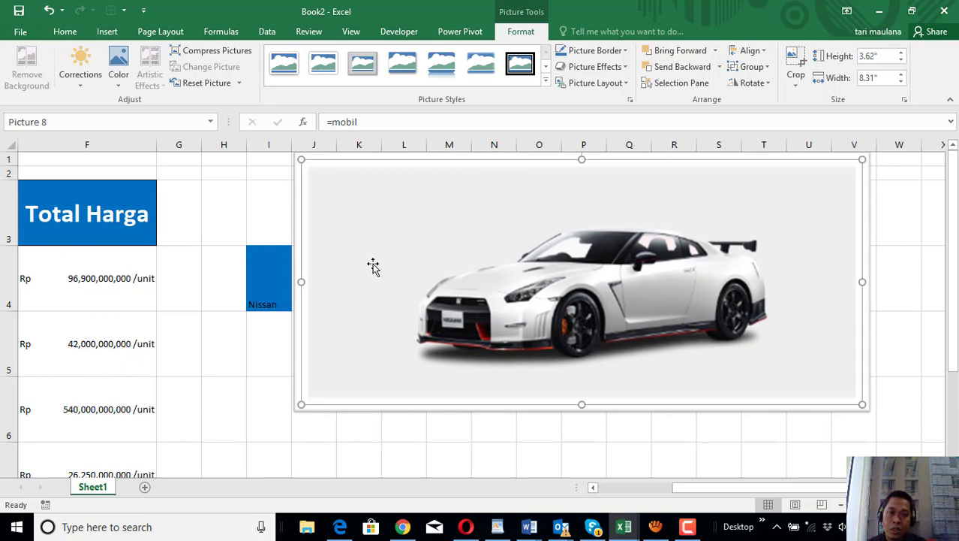
click(249, 279)
drag(270, 246, 336, 448)
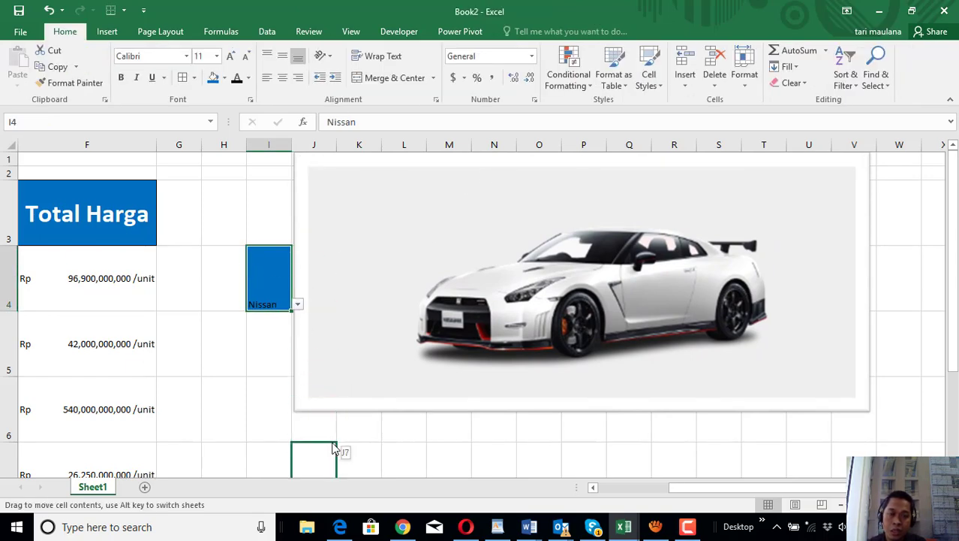
Step: Merge and centre J7 across to V7
drag(335, 448, 336, 450)
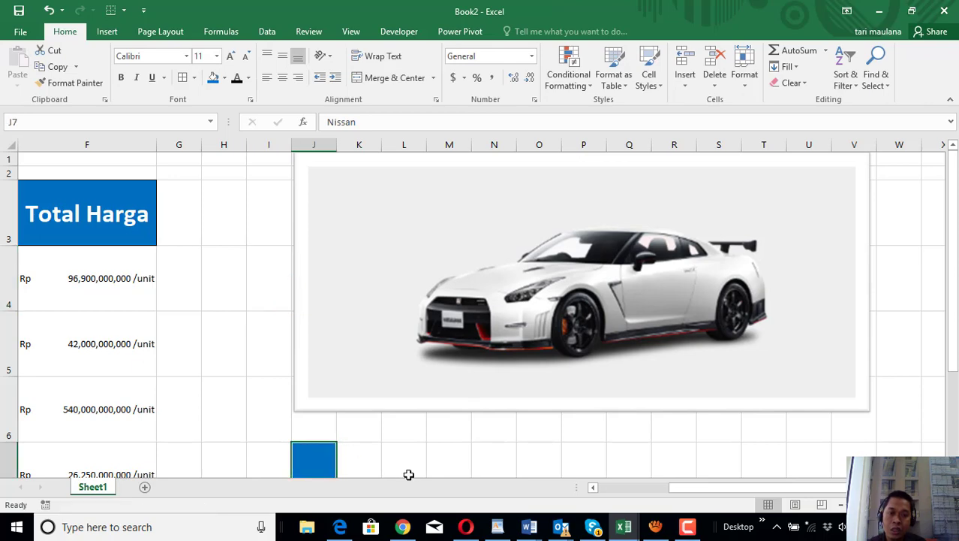
scroll(418, 466, down, 1)
scroll(306, 252, down, 1)
scroll(397, 314, up, 1)
scroll(397, 314, up, 1)
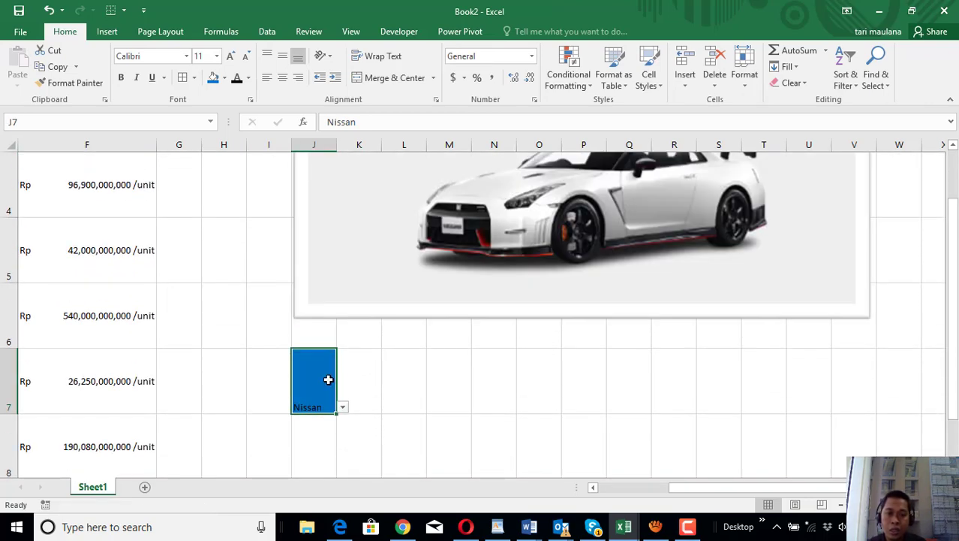
drag(328, 380, 846, 378)
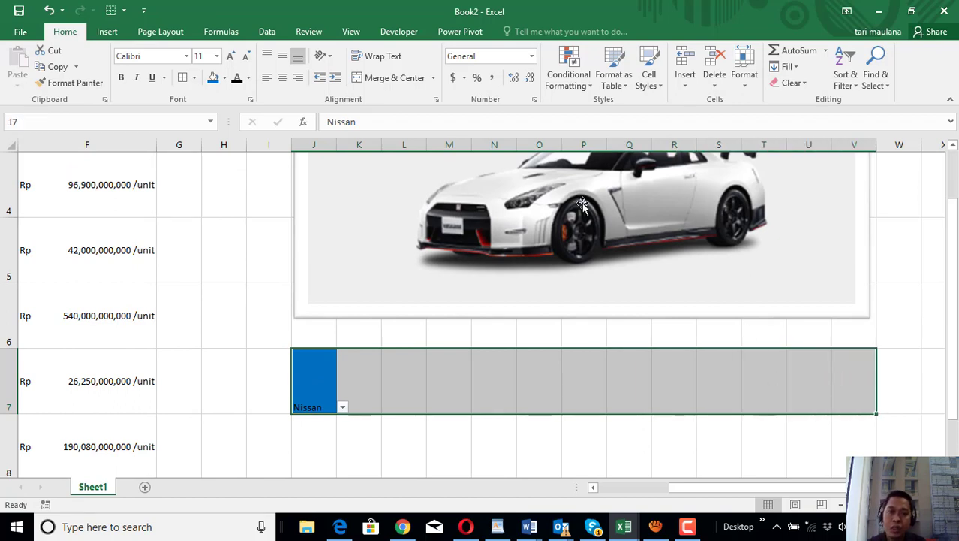
click(389, 78)
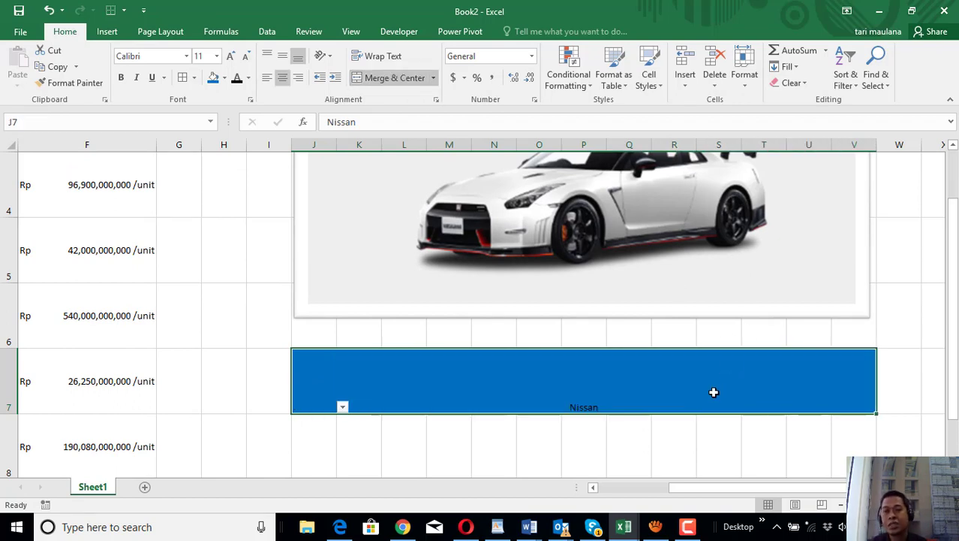
Step: Grow the Nissan label to 72 pt, then reduce it to 48 pt
click(232, 57)
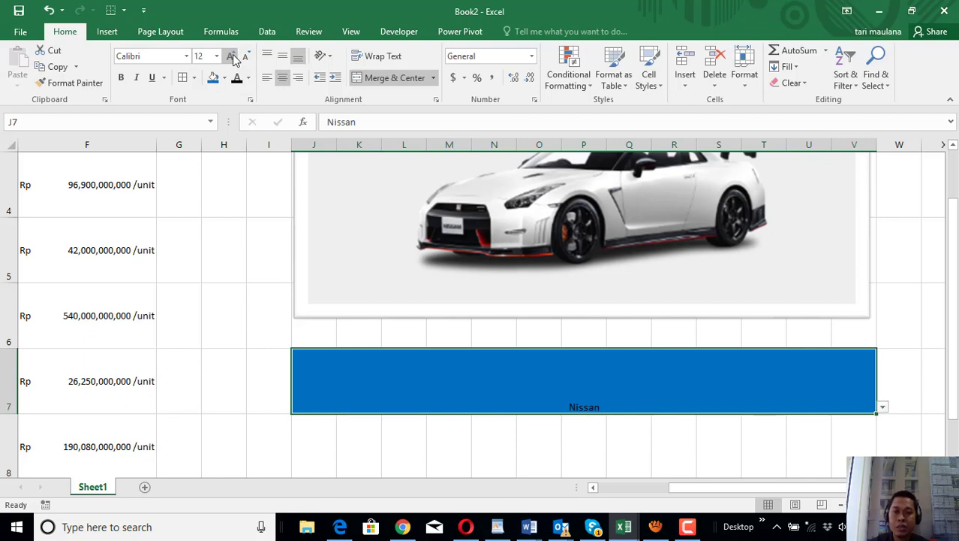
click(232, 58)
click(232, 57)
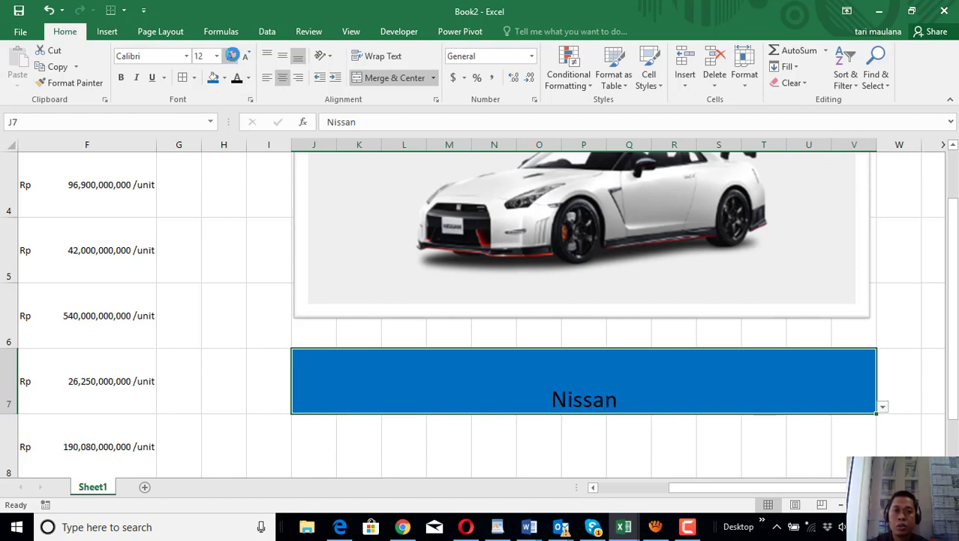
click(232, 57)
click(232, 57)
click(232, 57)
click(232, 57)
click(232, 57)
click(232, 57)
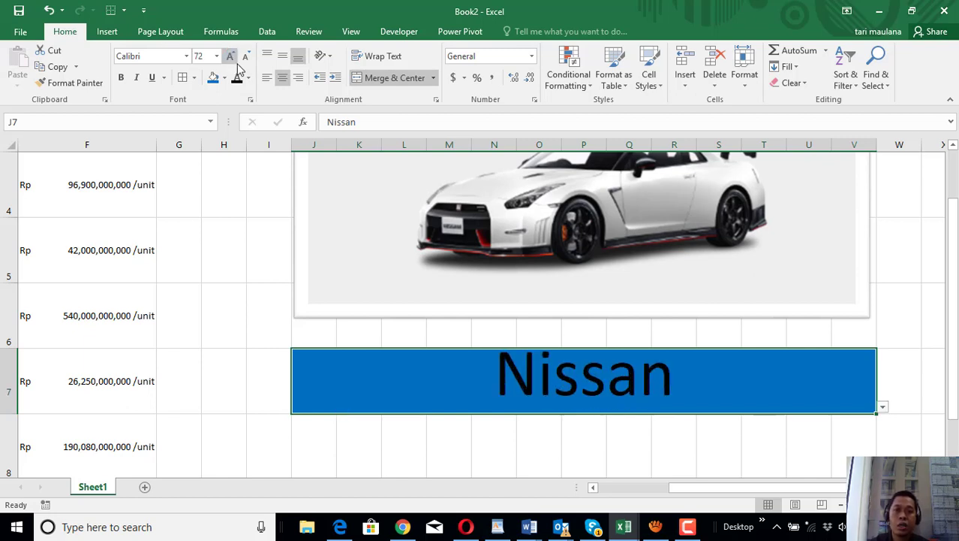
click(246, 59)
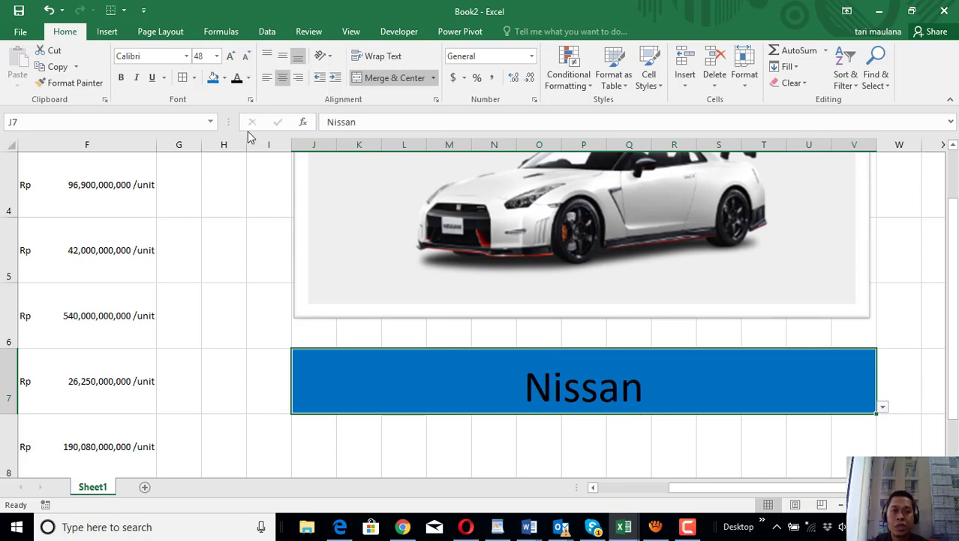
click(187, 57)
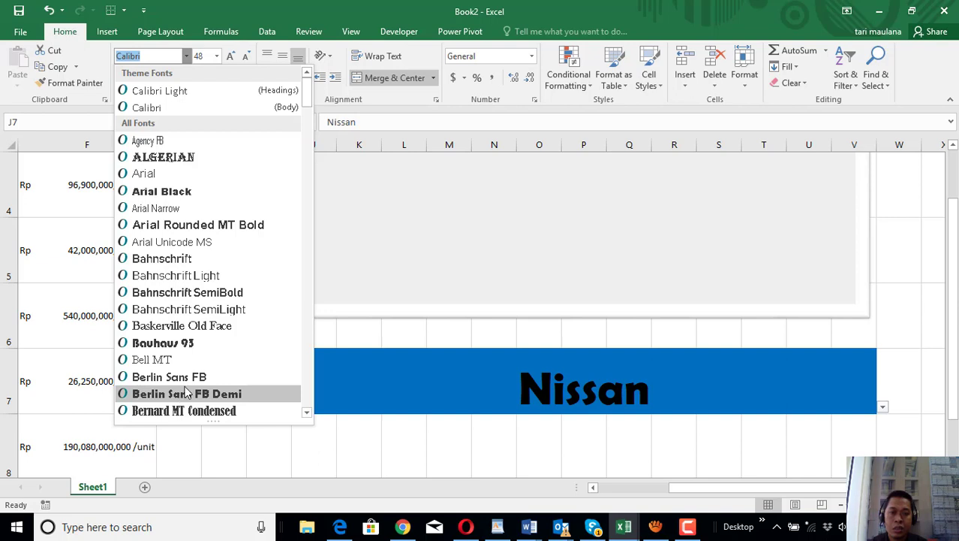
Step: Set the J7 label to Bodoni MT Black and centre it vertically
scroll(187, 392, down, 2)
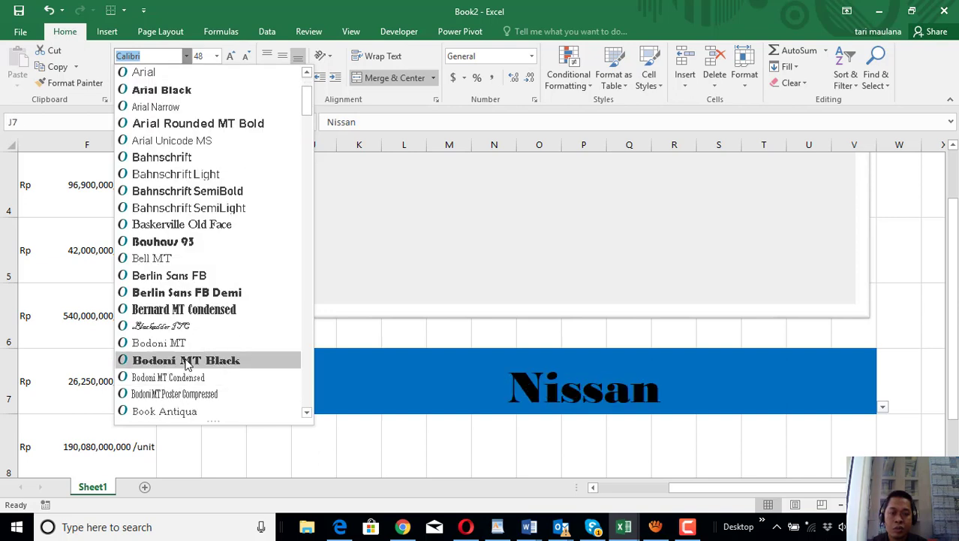
click(188, 361)
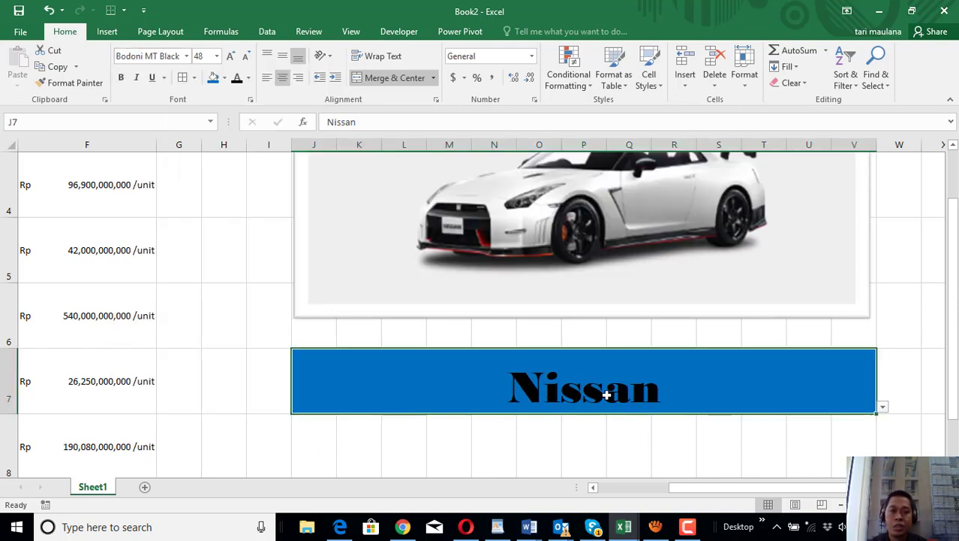
click(284, 60)
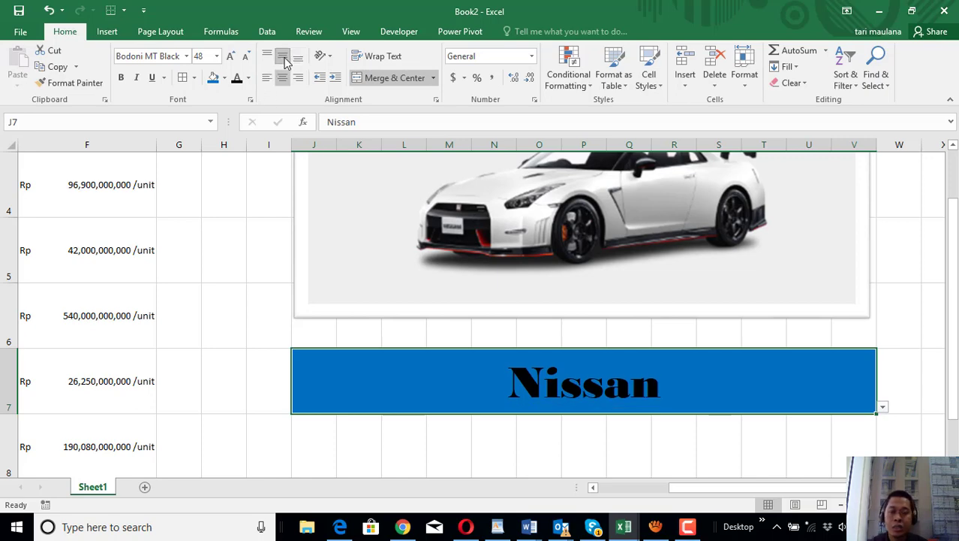
Step: Pick Ferrari from J7's dropdown to show the red Ferrari picture
click(883, 408)
click(823, 439)
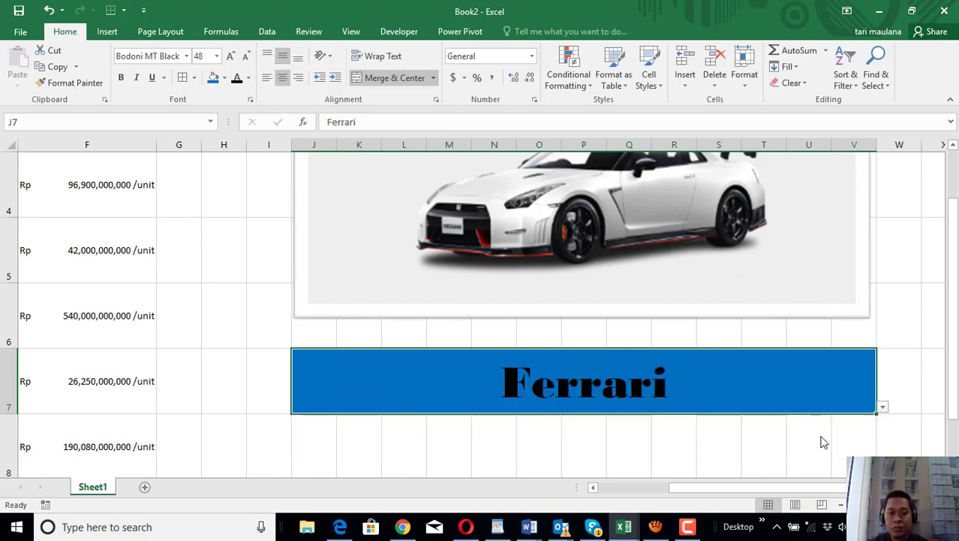
scroll(834, 353, up, 1)
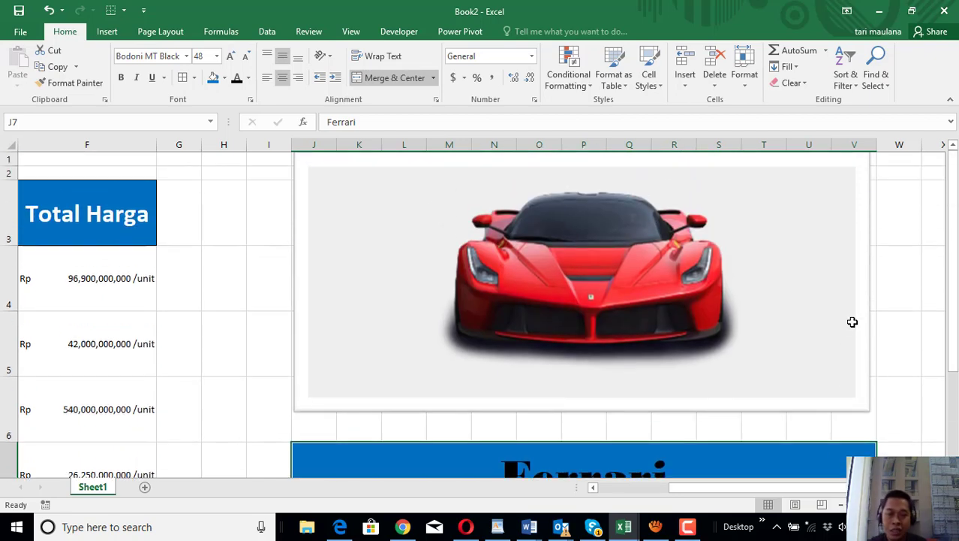
ctrl+scroll(852, 324, down, 1)
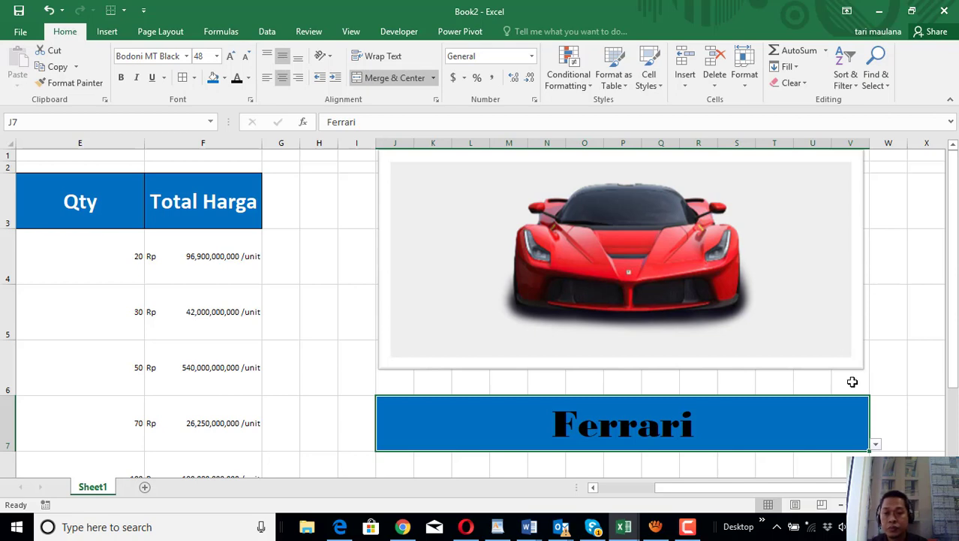
Step: Stretch the linked Ferrari picture down and right to span the full J7:V7 width
click(791, 315)
drag(622, 364, 621, 391)
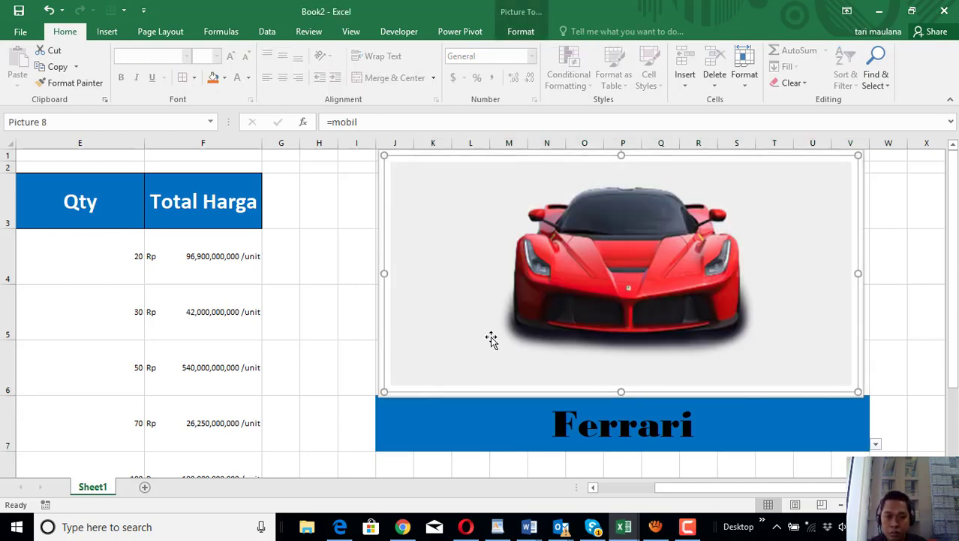
drag(657, 352, 655, 349)
drag(857, 271, 865, 271)
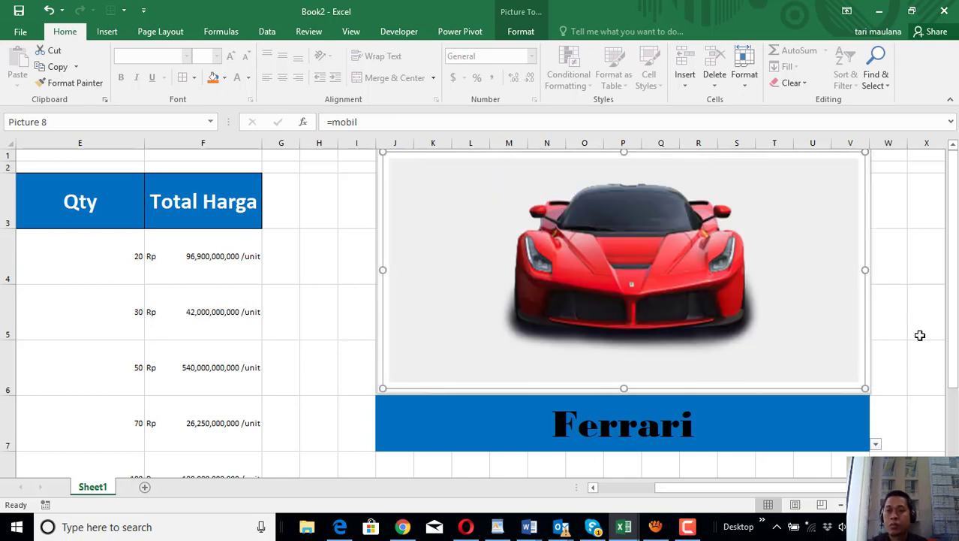
click(920, 335)
Step: Test J7's dropdown by picking Nissan, Ferrari, Suzuki, Chevrolet, then Honda to swap the car picture
click(654, 417)
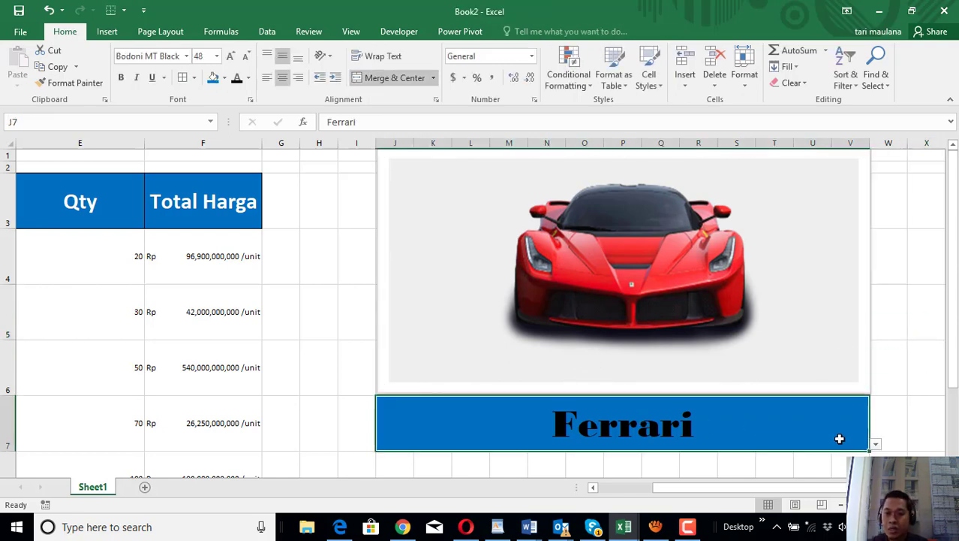
click(875, 444)
click(798, 456)
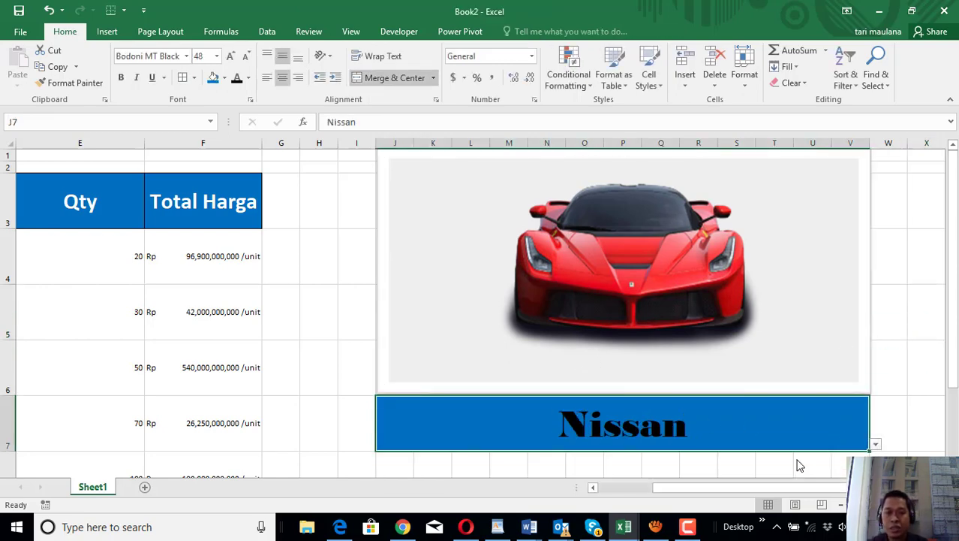
click(875, 444)
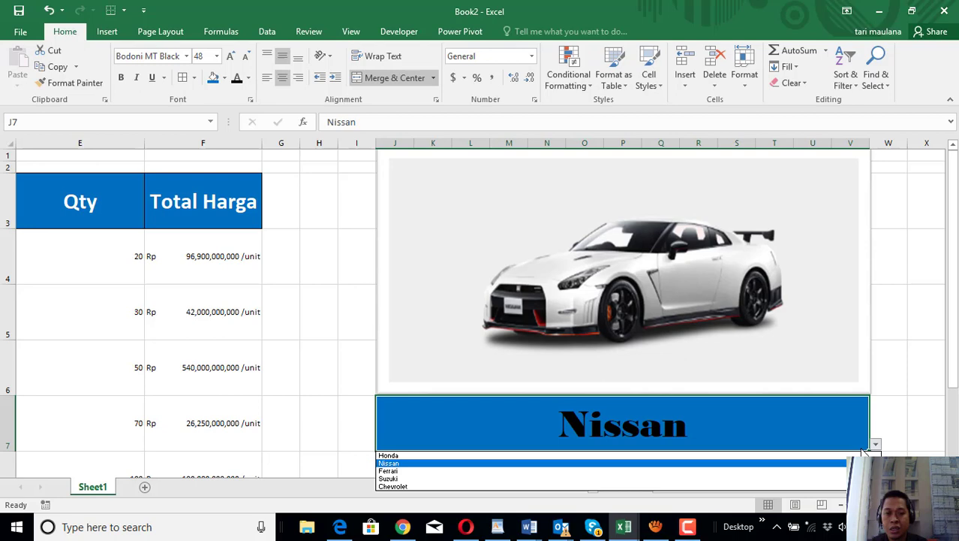
click(830, 476)
click(875, 445)
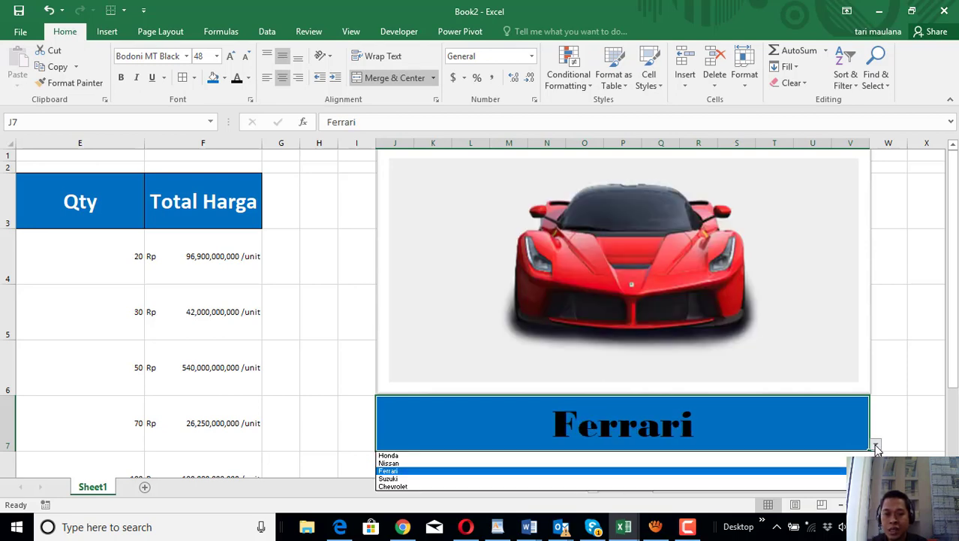
click(765, 484)
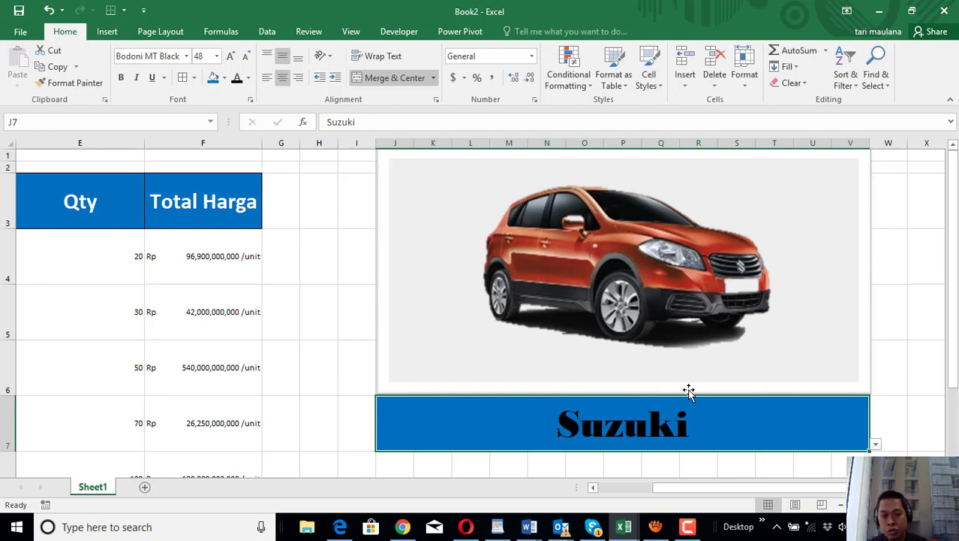
click(875, 444)
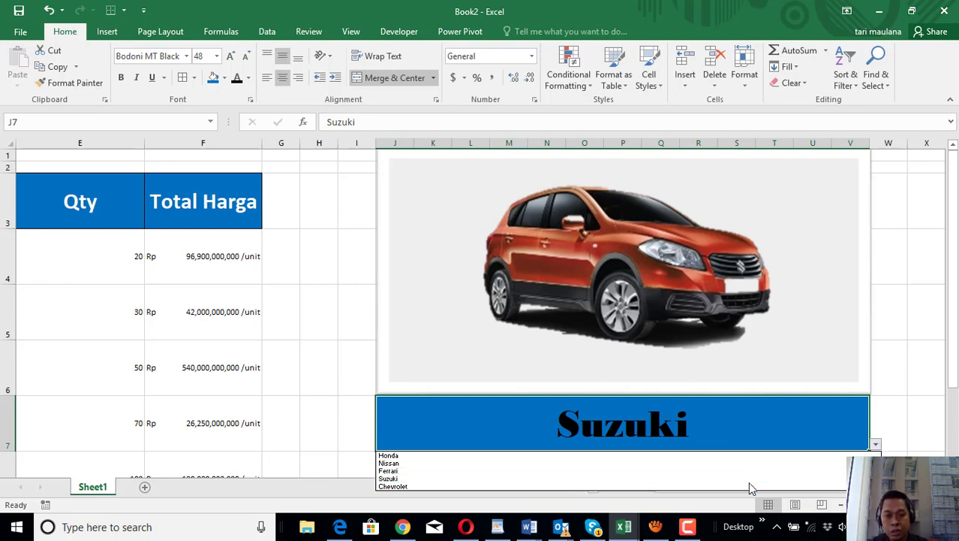
click(752, 485)
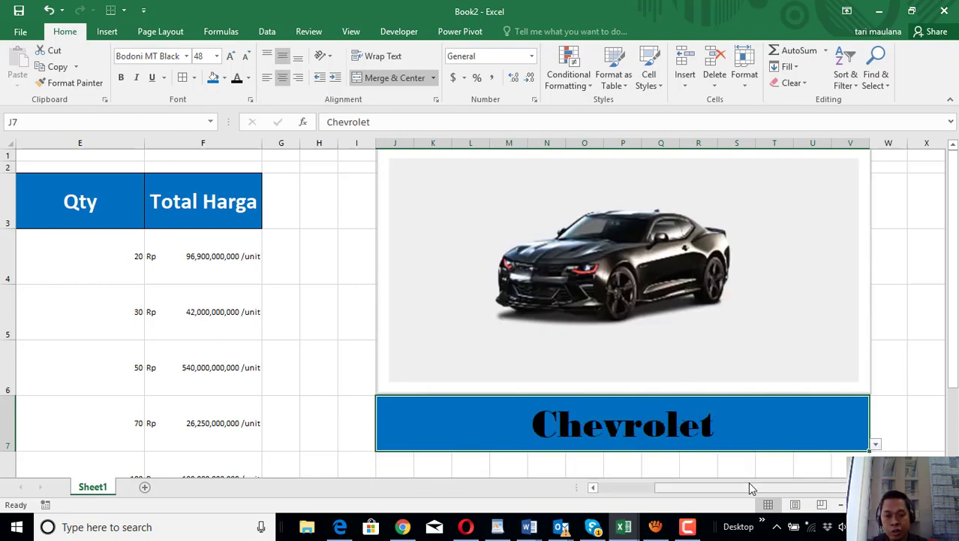
click(876, 445)
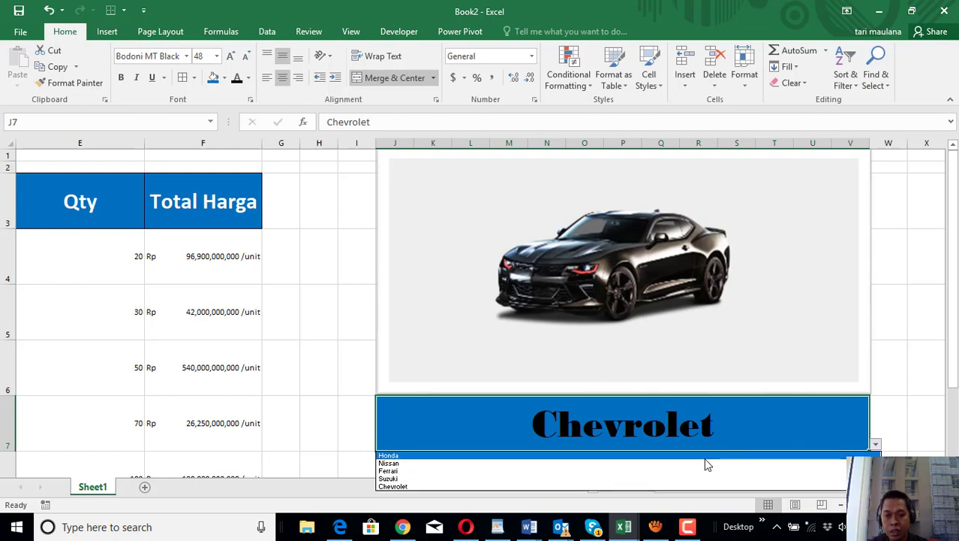
click(705, 457)
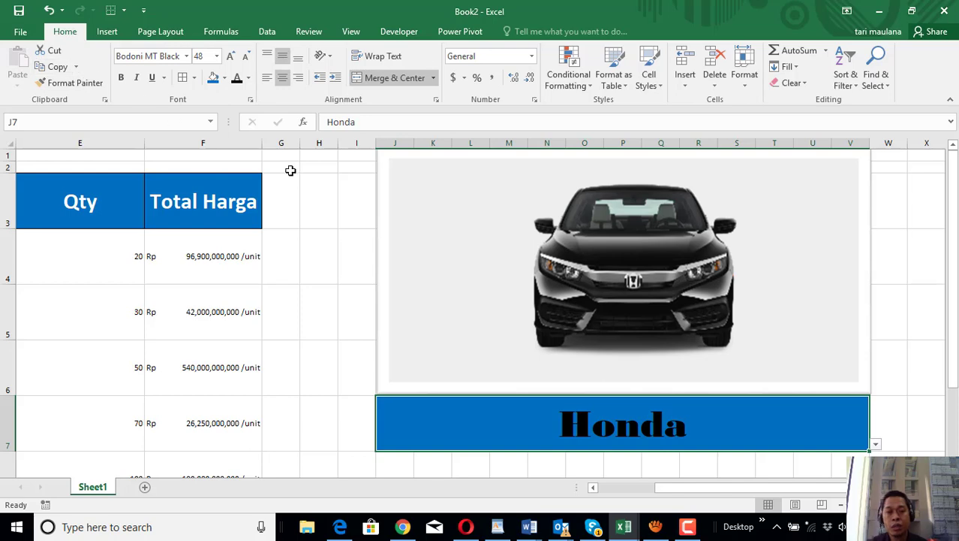
Step: Minimize the Book2 and indexmatch workbook windows to reveal the desktop
click(882, 12)
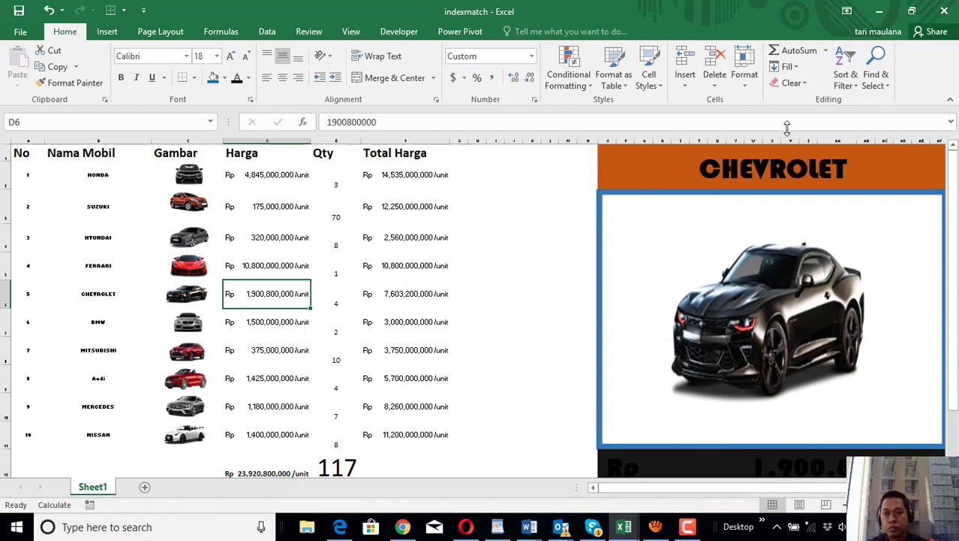
click(879, 11)
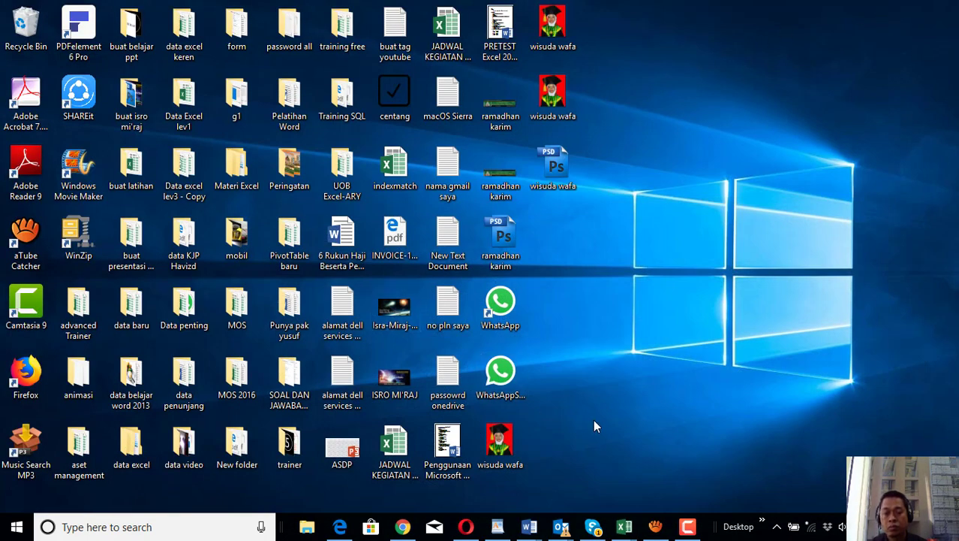
click(688, 526)
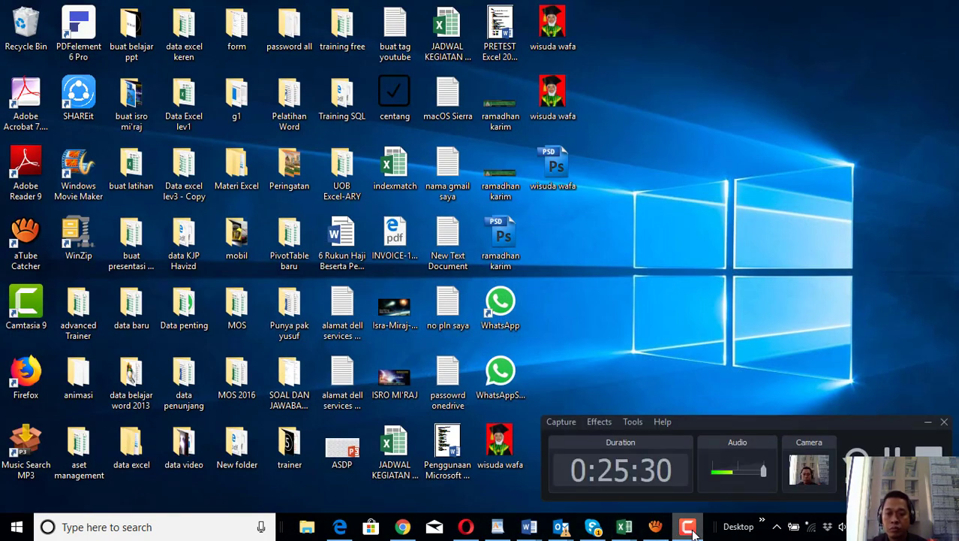